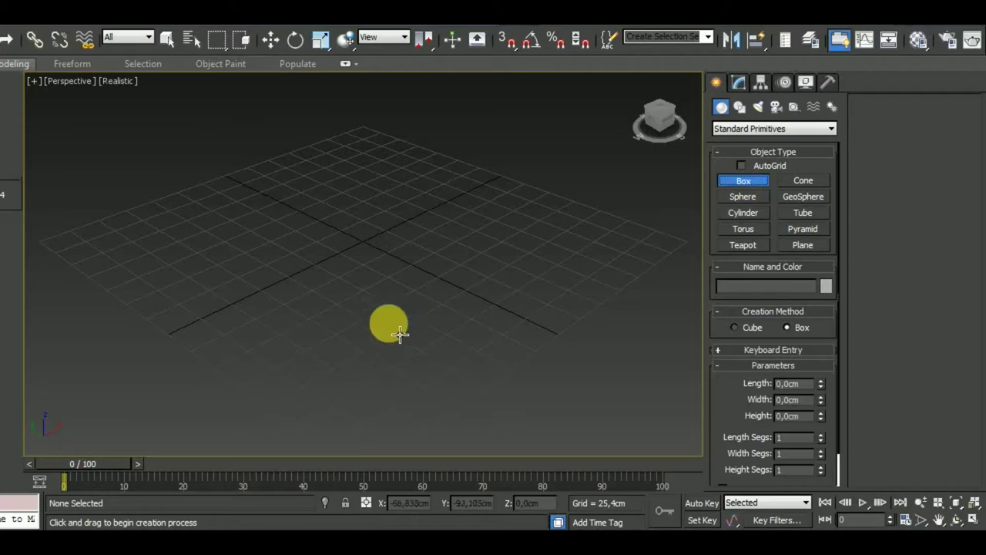
# - Draw a long box of about 269 × 26 × 18.7 cm and switch the viewport to shaded display
pyautogui.moveTo(253, 248); pyautogui.dragTo(537, 373)
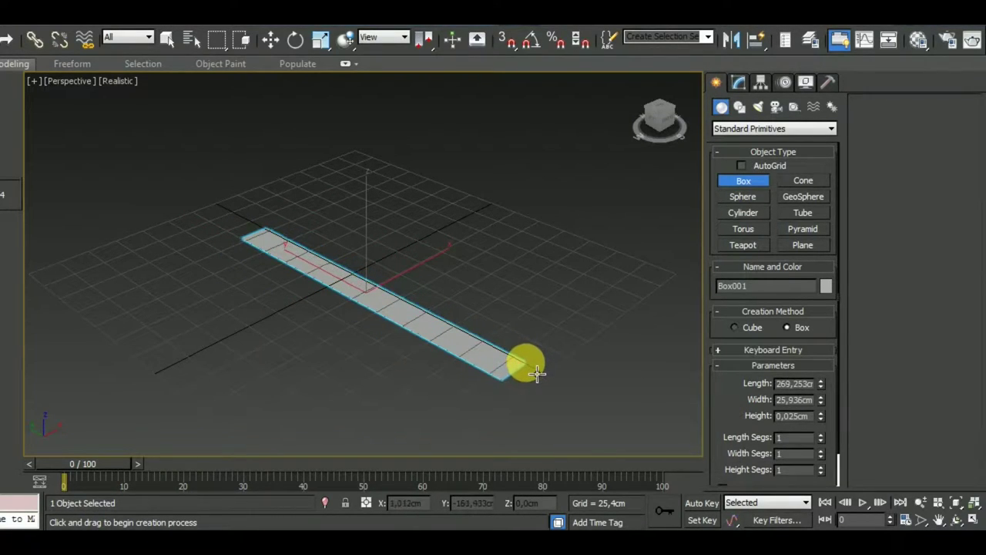
pyautogui.click(521, 336)
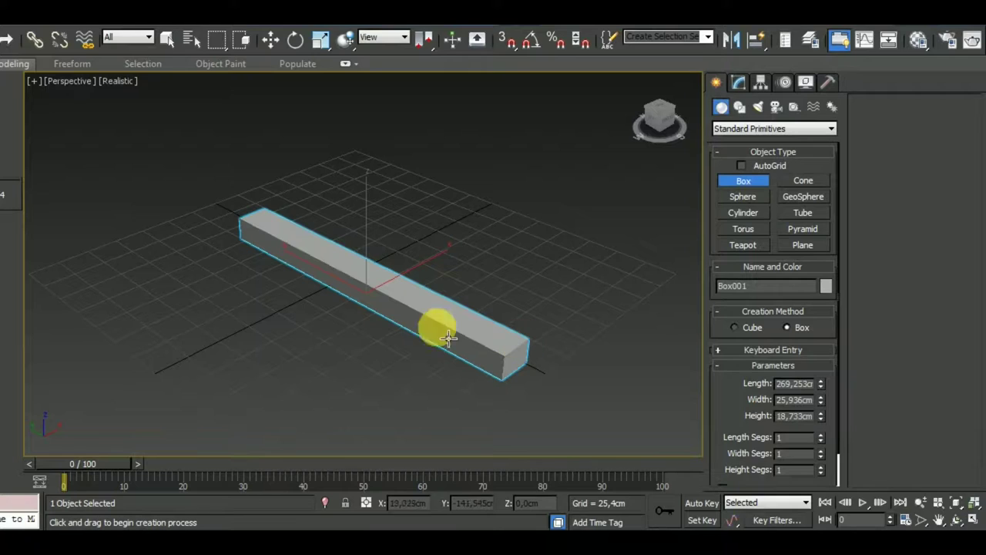
pyautogui.click(121, 80)
pyautogui.click(166, 117)
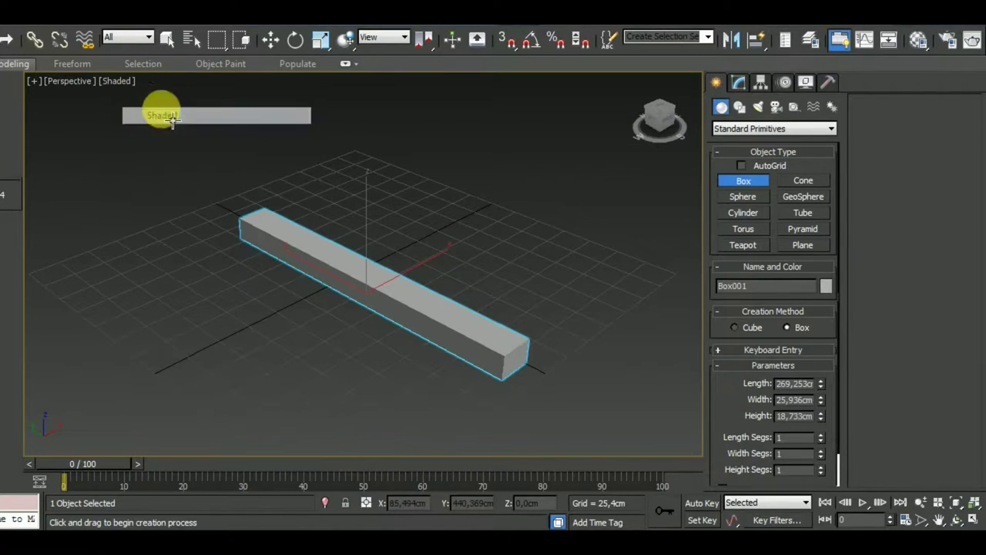
pyautogui.click(271, 40)
# - Show edged faces and give Box001 4 length segments, orbiting to inspect the plank
pyautogui.press('F4')
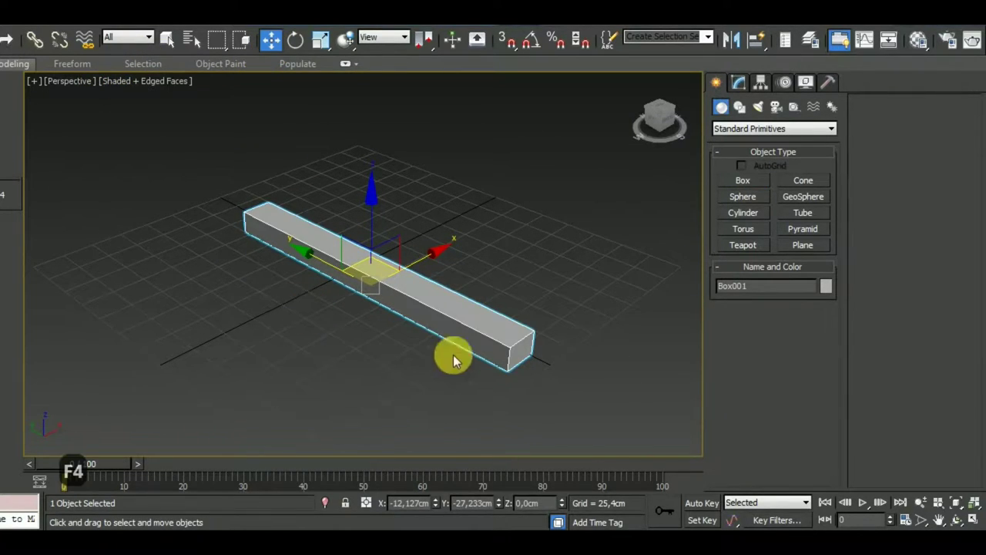
pyautogui.click(738, 82)
pyautogui.scroll(-3, 651, 363)
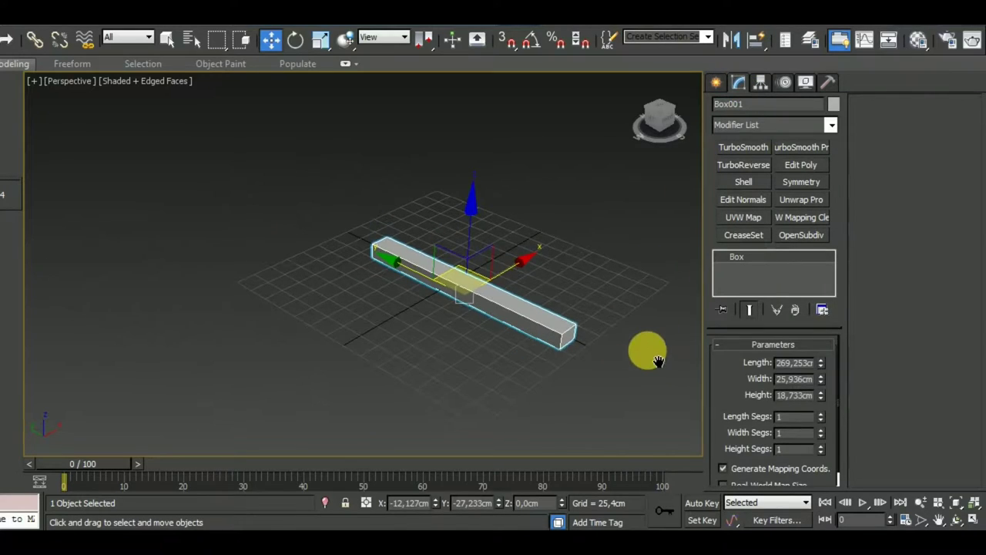
pyautogui.moveTo(590, 378)
pyautogui.keyDown('alt'); pyautogui.mouseDown(button='middle')
pyautogui.moveTo(606, 352)
pyautogui.moveTo(584, 363)
pyautogui.mouseUp(button='middle'); pyautogui.keyUp('alt')
pyautogui.scroll(3, 554, 347)
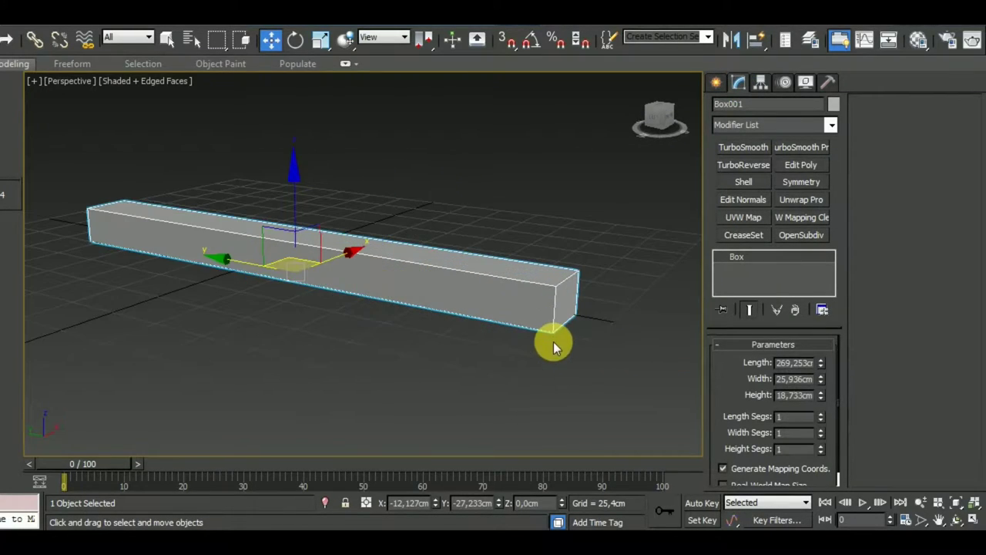
pyautogui.scroll(-2, 553, 347)
pyautogui.moveTo(545, 403); pyautogui.dragTo(541, 381, button='middle')
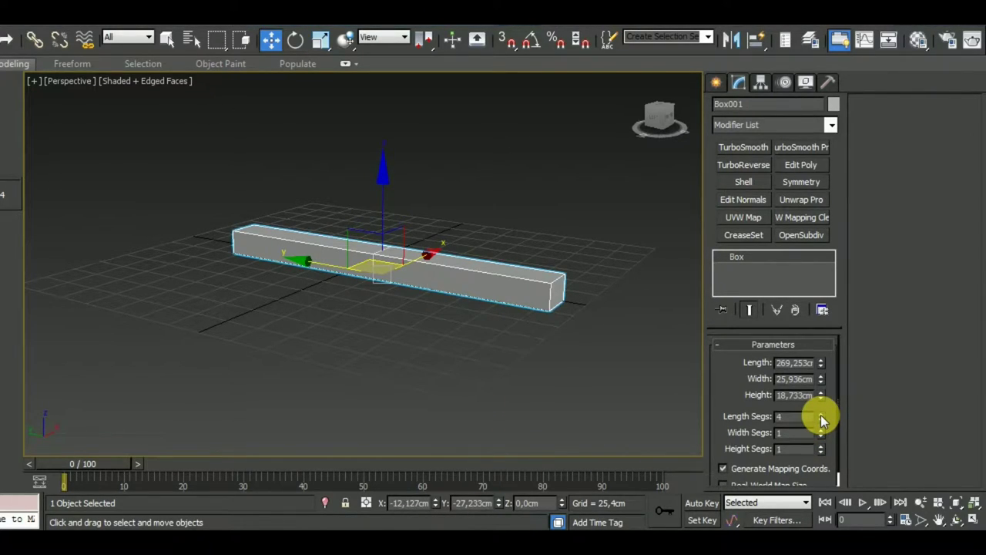
pyautogui.moveTo(577, 352)
pyautogui.keyDown('alt'); pyautogui.mouseDown(button='middle')
pyautogui.moveTo(495, 370)
pyautogui.moveTo(526, 355)
pyautogui.moveTo(527, 375)
pyautogui.mouseUp(button='middle'); pyautogui.keyUp('alt')
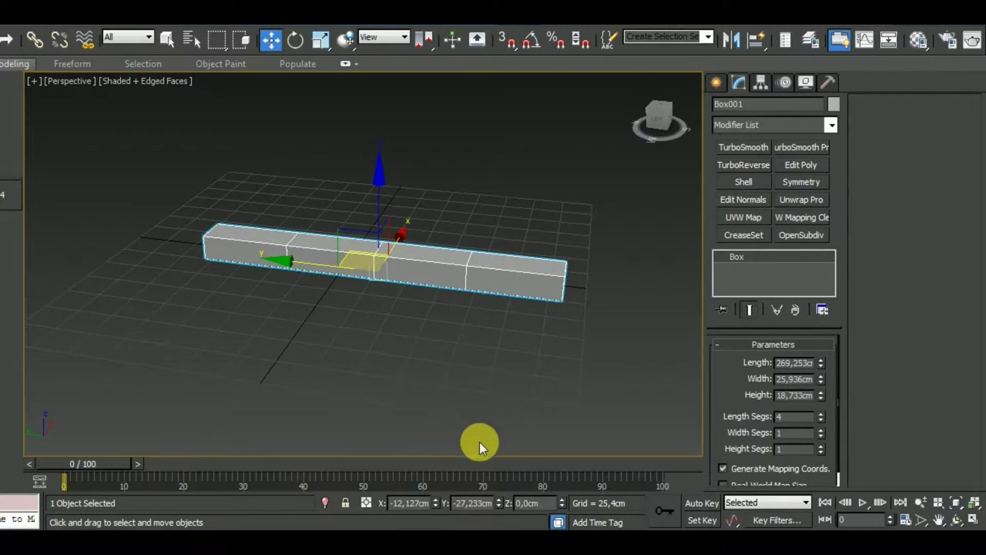
pyautogui.moveTo(480, 426)
pyautogui.mouseDown(button='middle')
pyautogui.moveTo(495, 413)
pyautogui.moveTo(451, 393)
pyautogui.mouseUp(button='middle')
pyautogui.moveTo(483, 357)
pyautogui.keyDown('alt'); pyautogui.mouseDown(button='middle')
pyautogui.moveTo(508, 374)
pyautogui.moveTo(491, 384)
pyautogui.moveTo(519, 375)
pyautogui.moveTo(288, 295)
pyautogui.mouseUp(button='middle'); pyautogui.keyUp('alt')
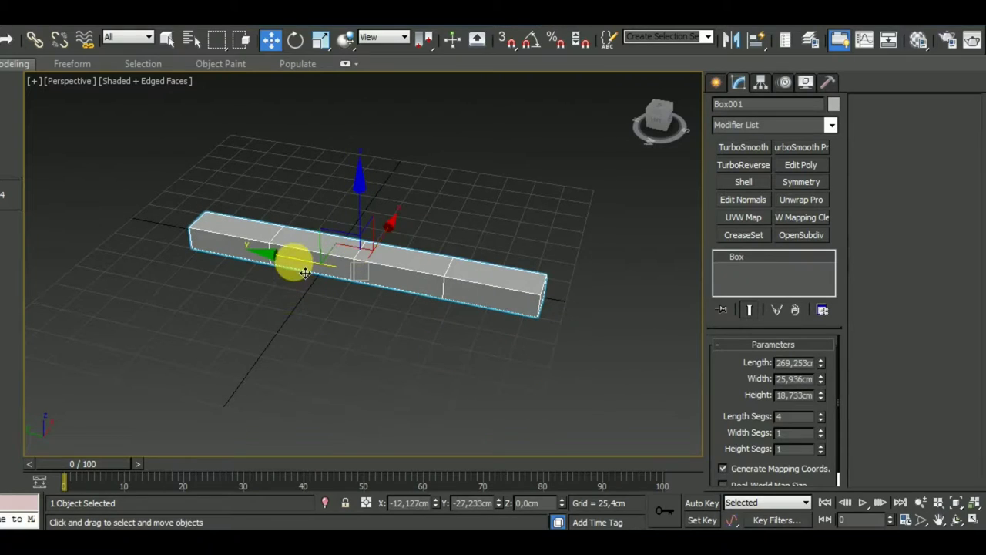
# - Clone the box as an independent copy off to the right and hide the home grid
pyautogui.keyDown('shift'); pyautogui.moveTo(305, 274); pyautogui.dragTo(647, 347); pyautogui.keyUp('shift')
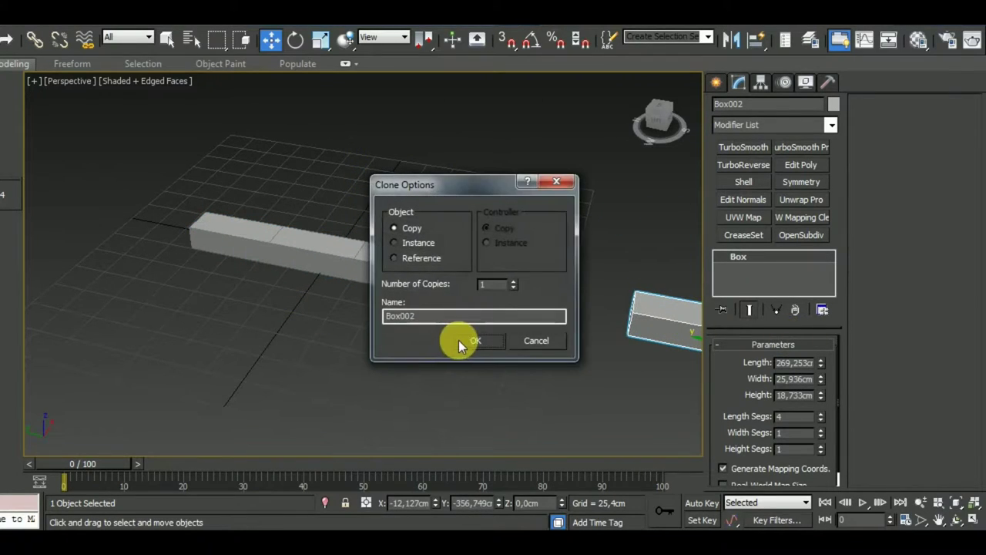
pyautogui.click(475, 340)
pyautogui.click(414, 275)
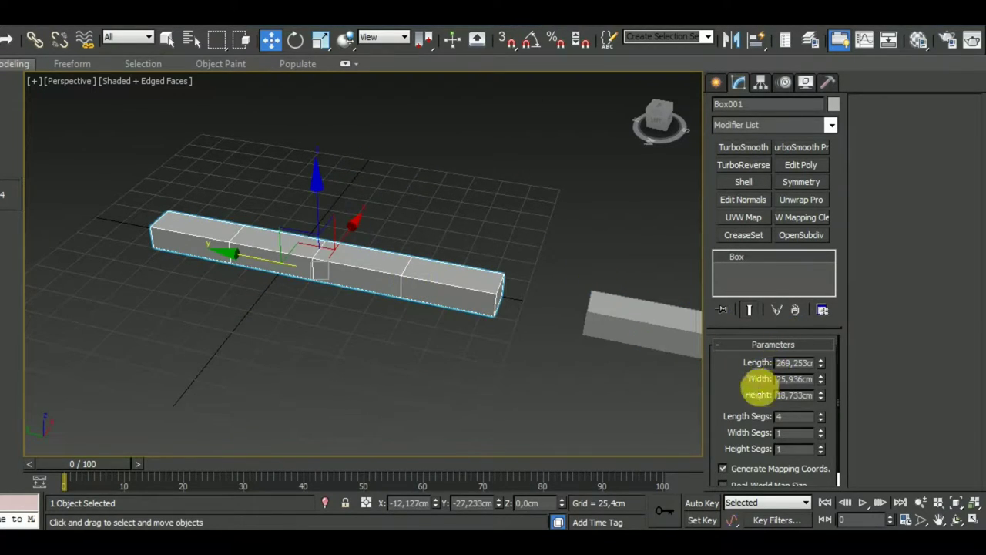
pyautogui.moveTo(475, 388); pyautogui.dragTo(481, 384, button='middle')
pyautogui.press('g')
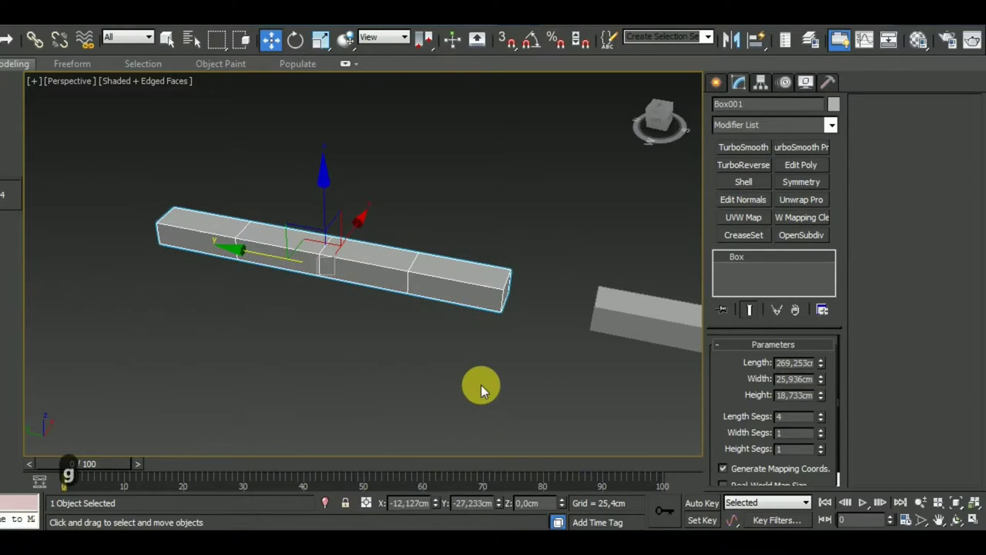
# - Centre the original box at the world origin by zeroing its X and Y positions
pyautogui.rightClick(436, 502)
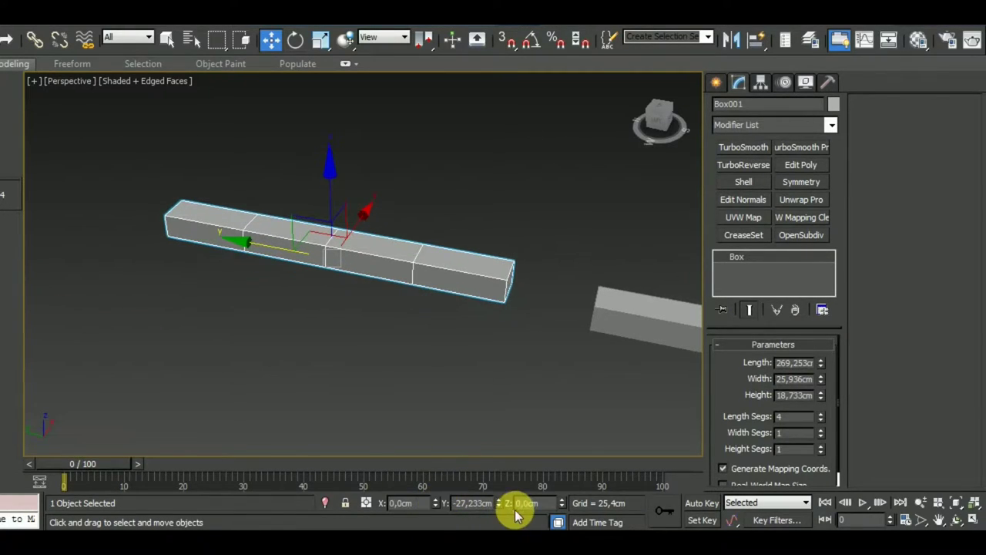
pyautogui.rightClick(499, 503)
pyautogui.moveTo(505, 382); pyautogui.dragTo(534, 415, button='middle')
pyautogui.scroll(3, 403, 315)
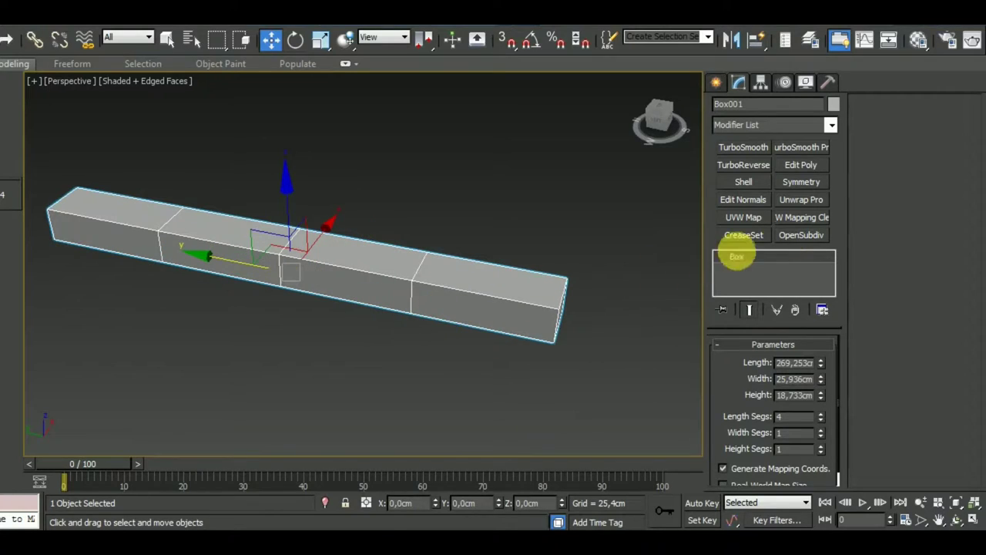
# - Add an FFD 3x3x3 modifier to the box
pyautogui.click(831, 125)
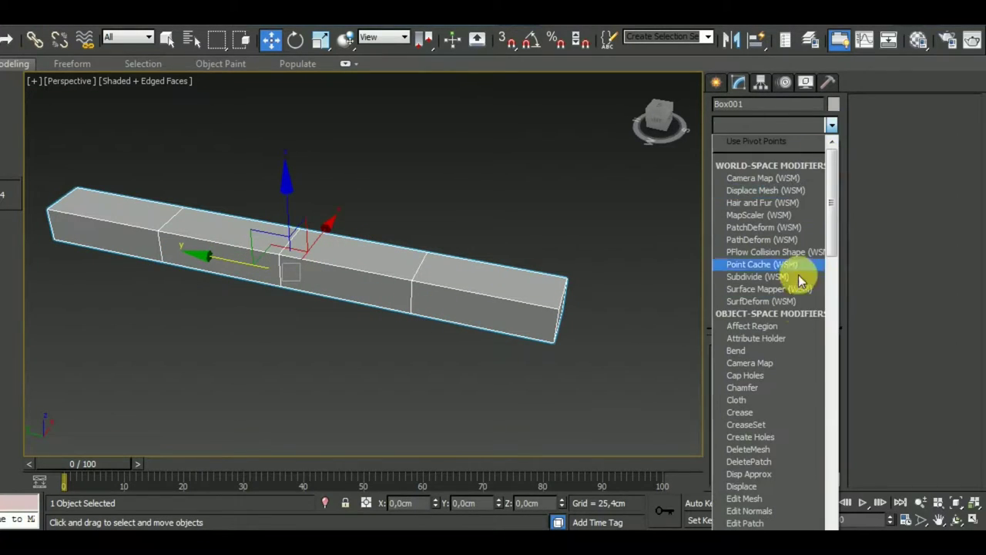
pyautogui.scroll(-10, 798, 393)
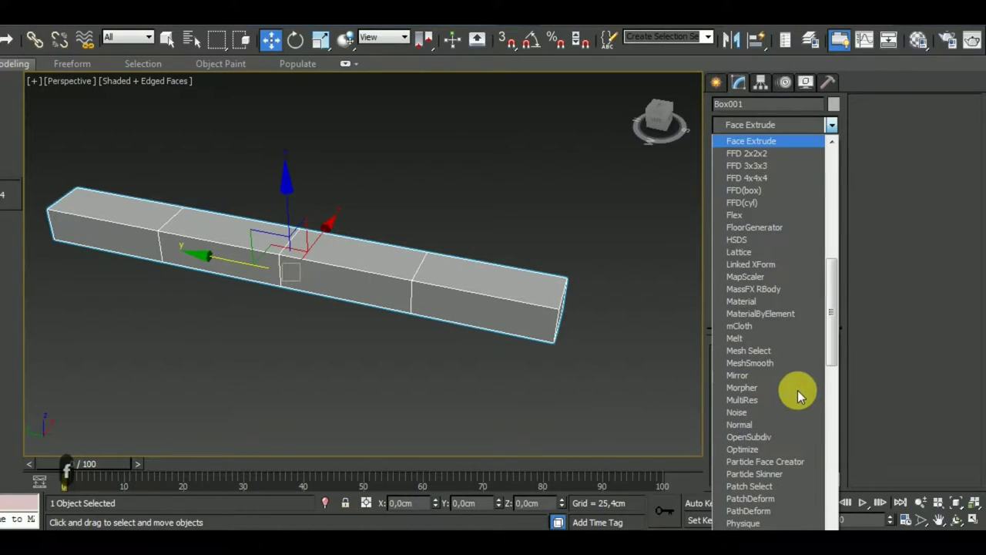
pyautogui.click(781, 167)
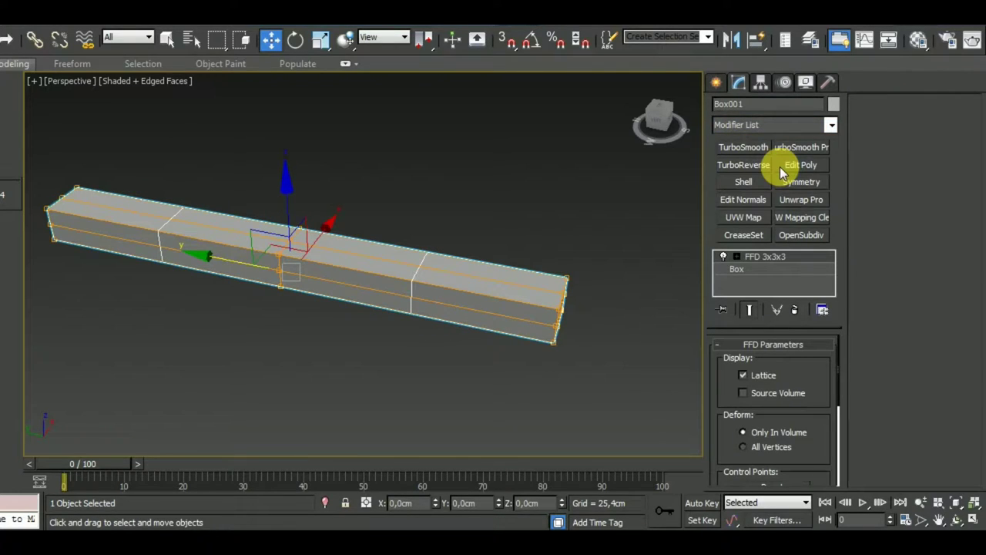
pyautogui.rightClick(790, 255)
# - Remove the FFD modifier and add a Bend modifier with a 90° angle
pyautogui.click(828, 257)
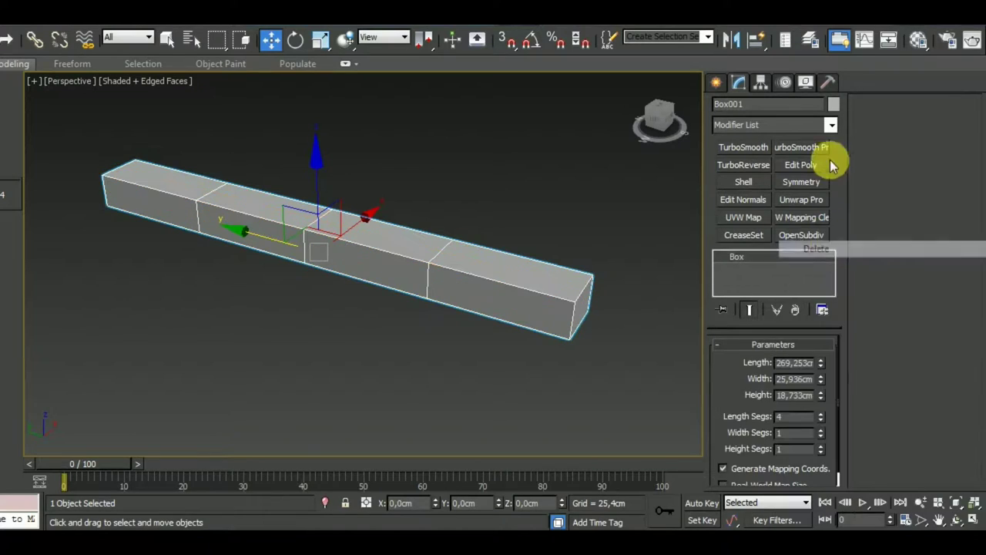
pyautogui.click(832, 124)
pyautogui.click(758, 351)
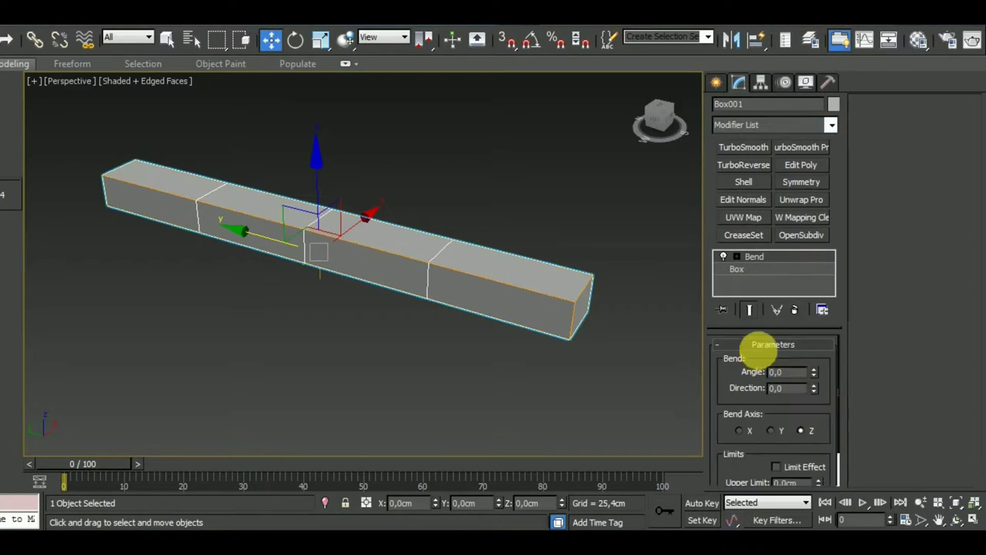
pyautogui.moveTo(643, 393)
pyautogui.mouseDown(button='middle')
pyautogui.moveTo(601, 392)
pyautogui.moveTo(511, 425)
pyautogui.moveTo(555, 375)
pyautogui.mouseUp(button='middle')
pyautogui.click(798, 373)
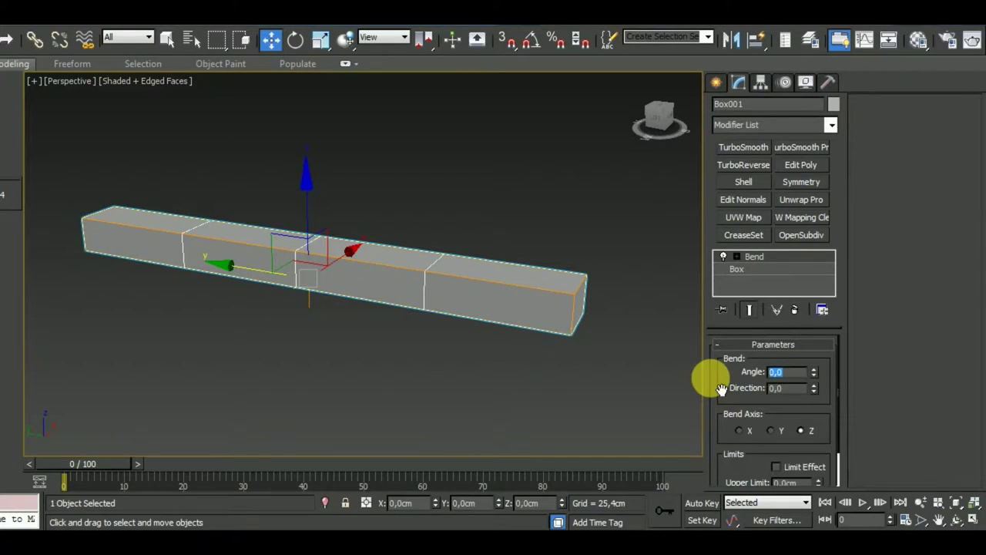
pyautogui.write('90')
pyautogui.press('Return')
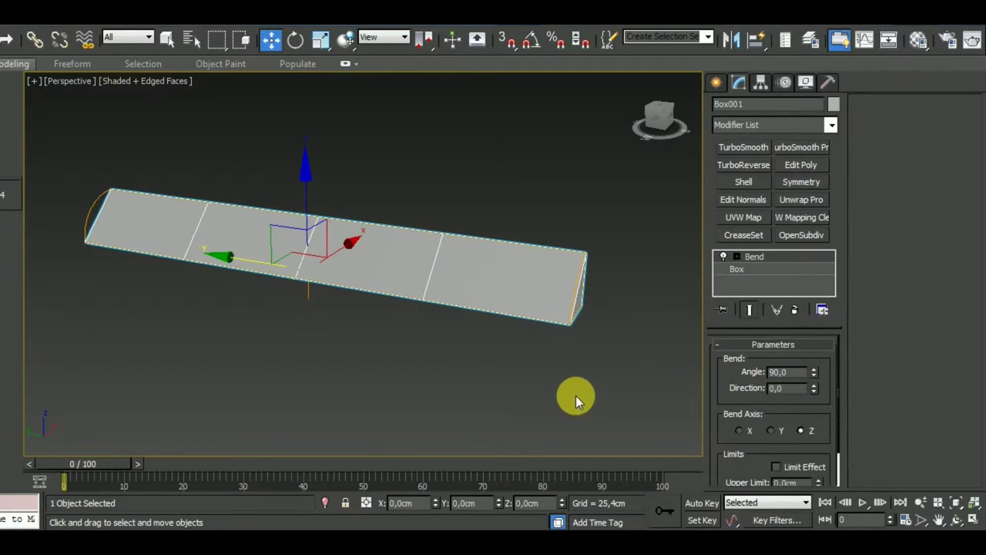
# - In Left view, set the Bend axis to Y and adjust the direction into a downward arch
pyautogui.press('l')
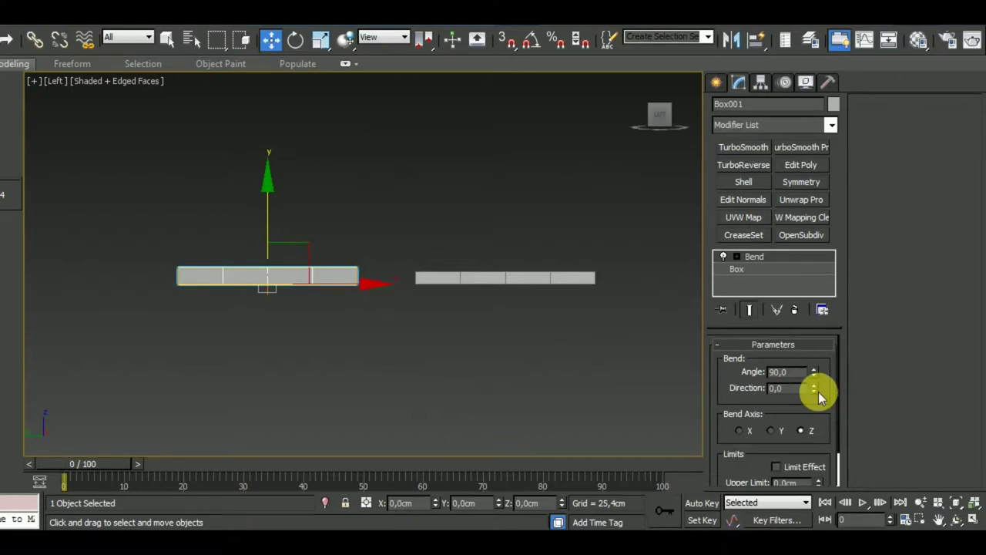
pyautogui.moveTo(813, 388); pyautogui.dragTo(819, 311)
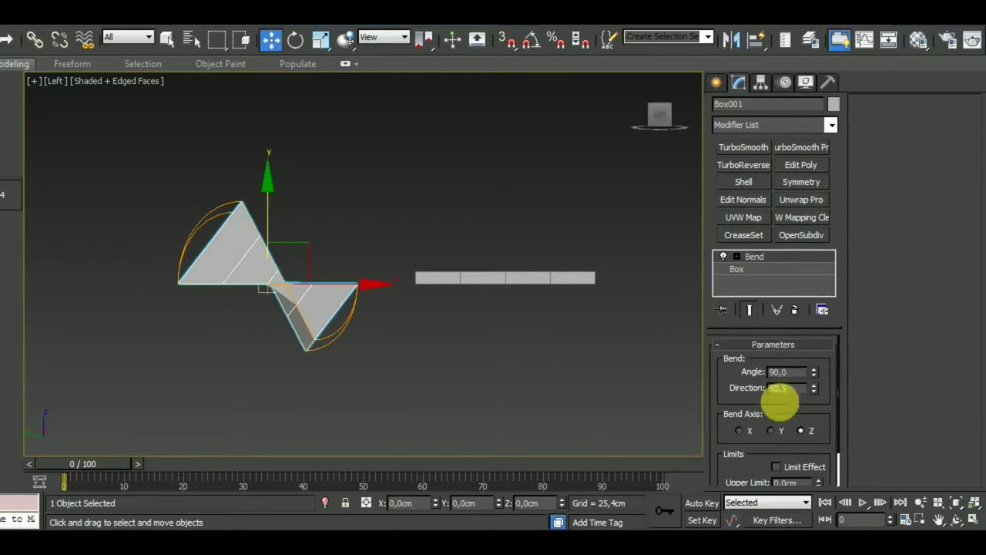
pyautogui.click(771, 431)
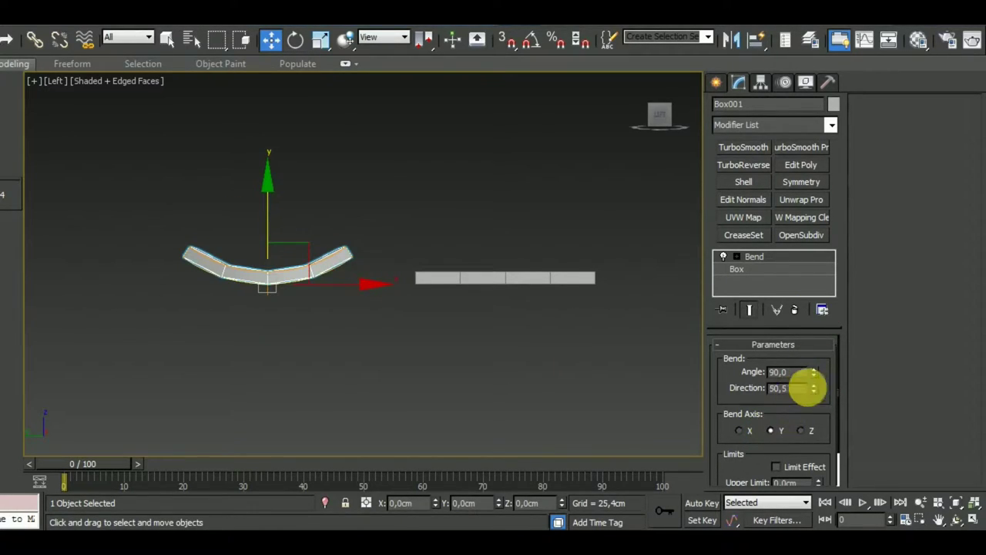
pyautogui.click(741, 430)
pyautogui.click(771, 430)
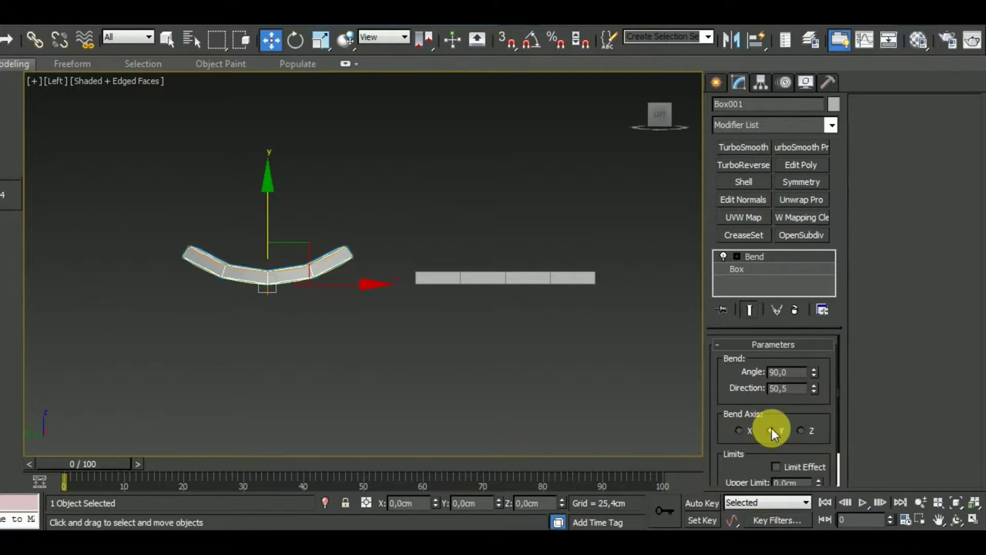
pyautogui.moveTo(815, 390); pyautogui.dragTo(777, 537)
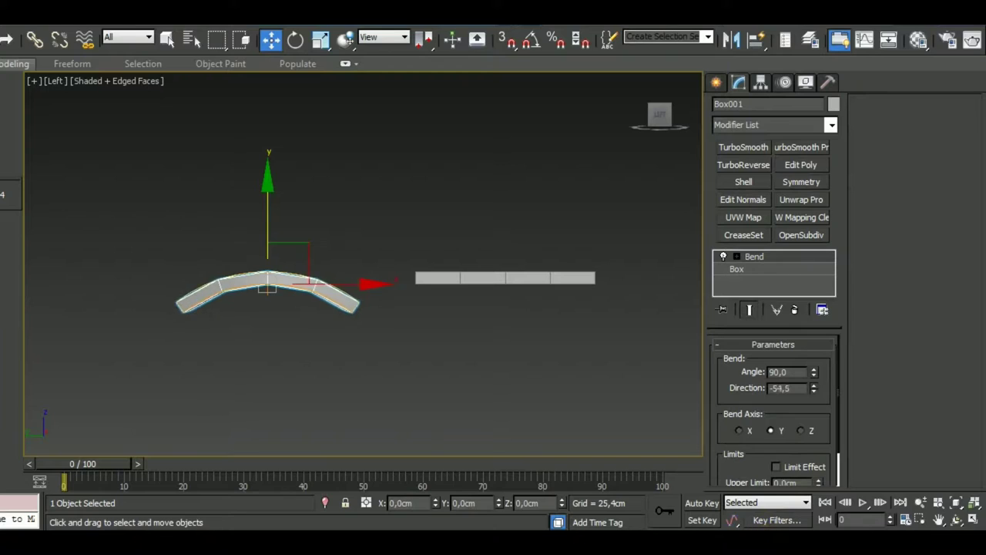
pyautogui.scroll(2, 414, 198)
pyautogui.moveTo(414, 199); pyautogui.dragTo(534, 169, button='middle')
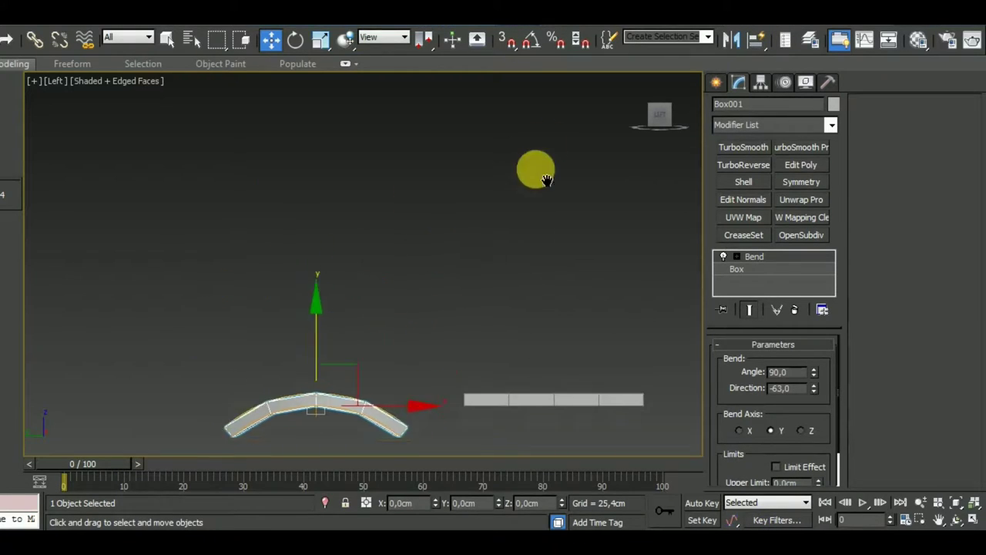
pyautogui.scroll(-5, 473, 198)
pyautogui.scroll(5, 490, 265)
pyautogui.keyDown('alt'); pyautogui.moveTo(490, 266); pyautogui.dragTo(418, 387, button='middle'); pyautogui.keyUp('alt')
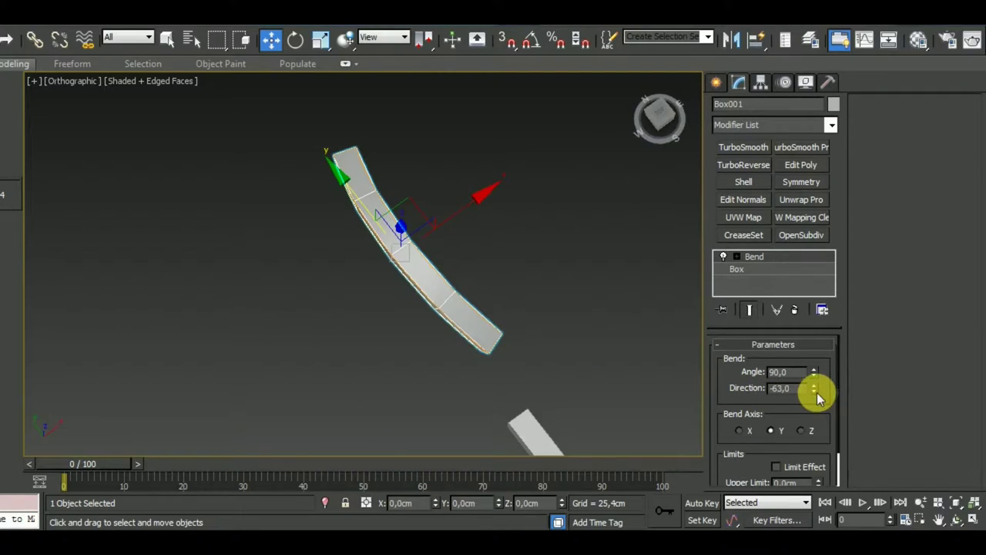
# - Set the Bend direction to -90
pyautogui.moveTo(817, 392)
pyautogui.mouseDown()
pyautogui.moveTo(822, 439)
pyautogui.moveTo(793, 393)
pyautogui.mouseUp()
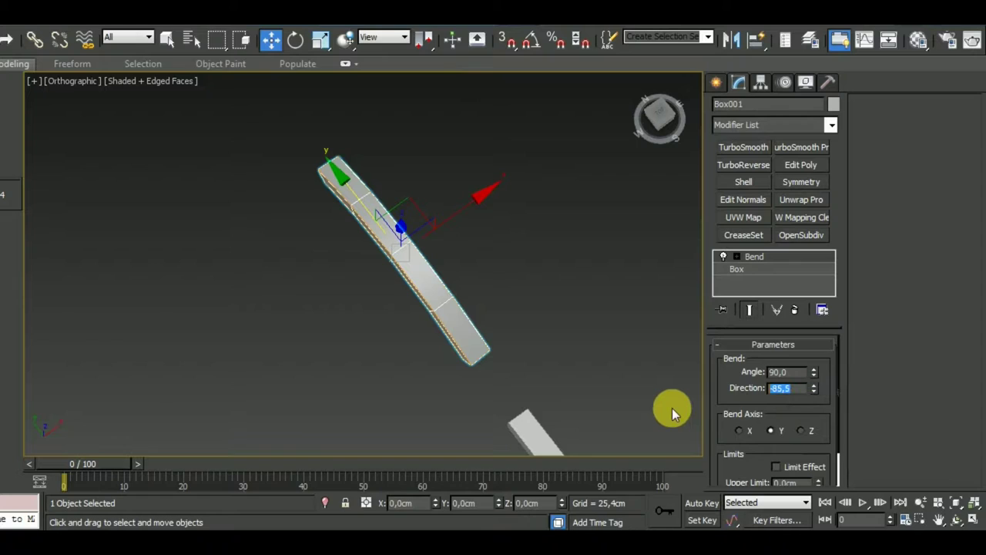
pyautogui.write('-90')
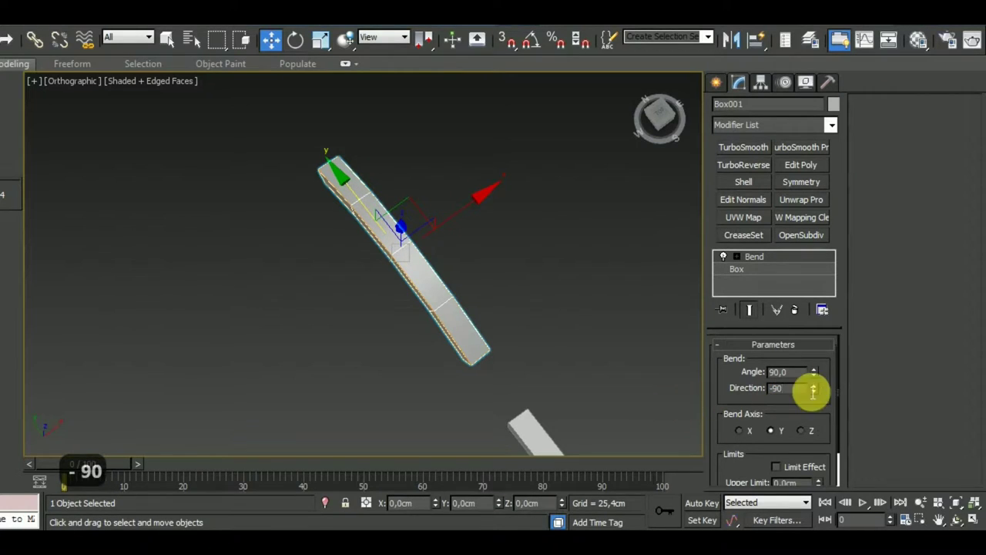
pyautogui.press('Return')
pyautogui.moveTo(373, 365)
pyautogui.keyDown('alt'); pyautogui.mouseDown(button='middle')
pyautogui.moveTo(442, 293)
pyautogui.moveTo(445, 271)
pyautogui.mouseUp(button='middle'); pyautogui.keyUp('alt')
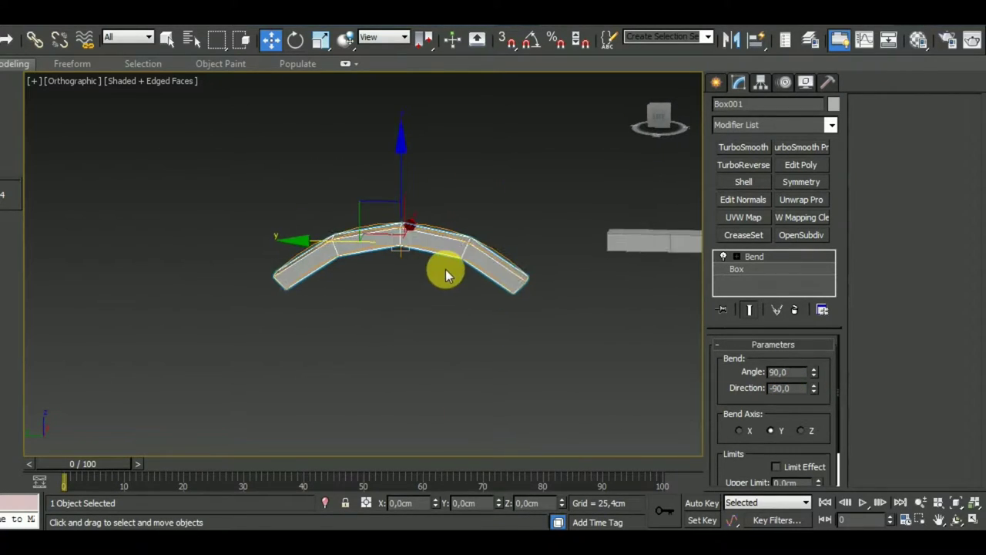
pyautogui.press('l')
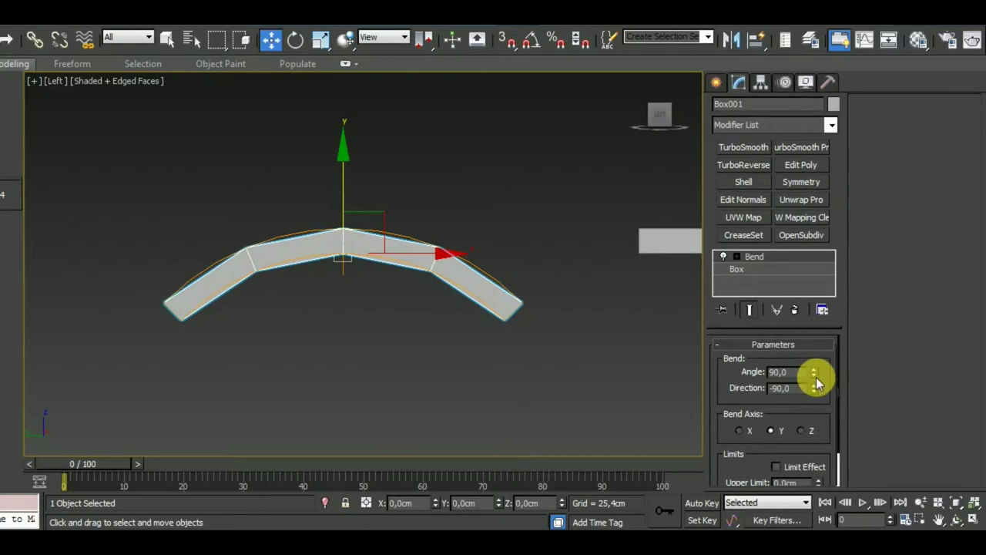
# - Lower the Bend angle to 60 for a gentler arch
pyautogui.moveTo(816, 377)
pyautogui.mouseDown()
pyautogui.moveTo(822, 416)
pyautogui.moveTo(810, 408)
pyautogui.mouseUp()
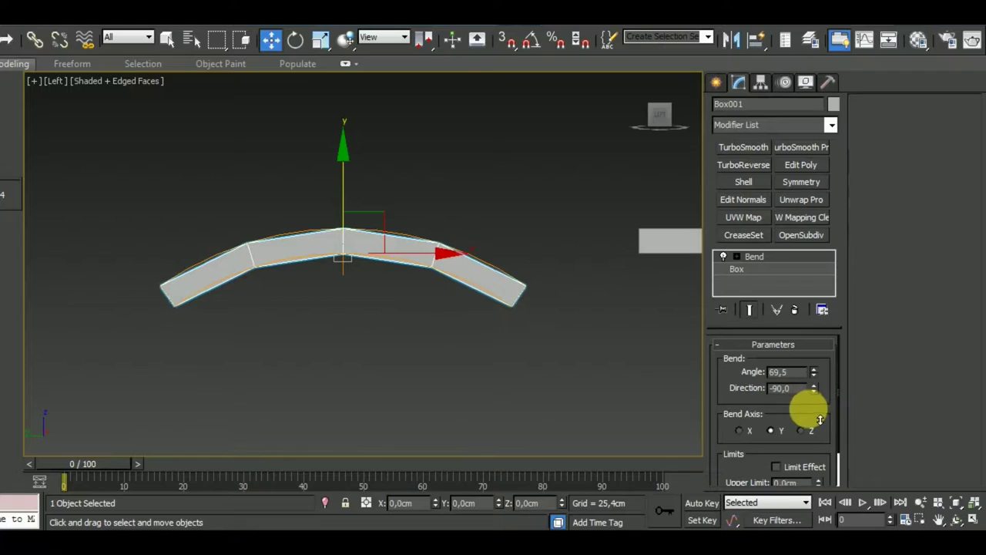
pyautogui.write('6')
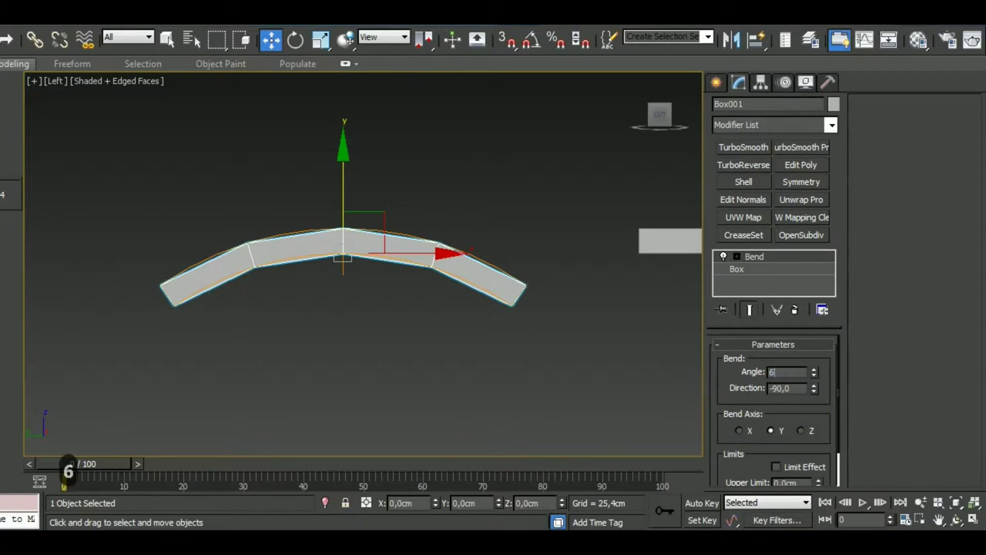
pyautogui.write('0')
pyautogui.press('Return')
pyautogui.moveTo(463, 360)
pyautogui.mouseDown(button='middle')
pyautogui.moveTo(471, 343)
pyautogui.moveTo(476, 392)
pyautogui.moveTo(397, 411)
pyautogui.mouseUp(button='middle')
# - Clone the bent arch as a copy beside the original
pyautogui.press('t')
pyautogui.scroll(-2, 397, 412)
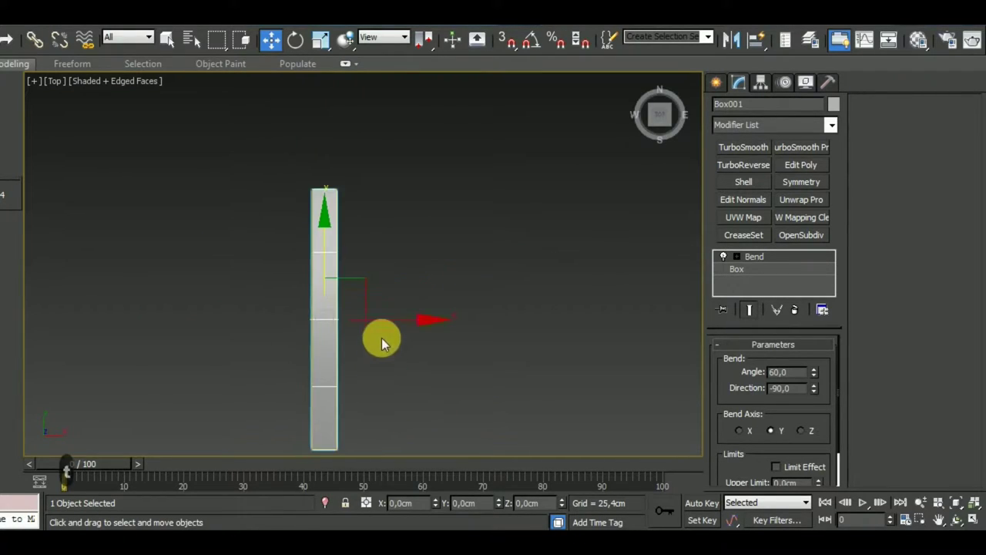
pyautogui.keyDown('shift'); pyautogui.moveTo(394, 336); pyautogui.dragTo(527, 335); pyautogui.keyUp('shift')
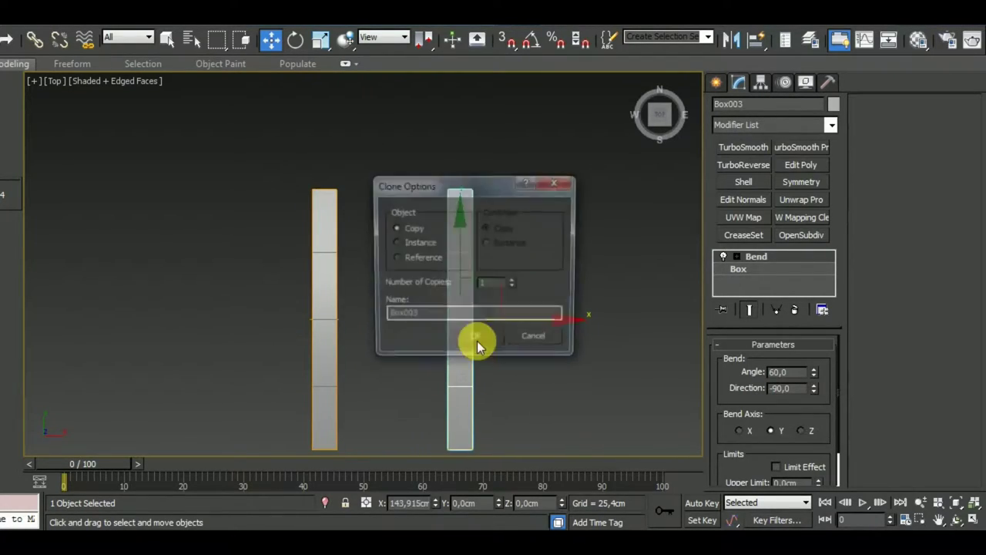
pyautogui.click(477, 341)
pyautogui.moveTo(375, 401)
pyautogui.keyDown('alt'); pyautogui.mouseDown(button='middle')
pyautogui.moveTo(502, 309)
pyautogui.moveTo(435, 309)
pyautogui.mouseUp(button='middle'); pyautogui.keyUp('alt')
# - Move the straight Box002 next to the arches' end in Top and Left views
pyautogui.click(617, 352)
pyautogui.moveTo(616, 353)
pyautogui.keyDown('alt'); pyautogui.mouseDown(button='middle')
pyautogui.moveTo(511, 346)
pyautogui.moveTo(579, 337)
pyautogui.moveTo(455, 422)
pyautogui.moveTo(473, 418)
pyautogui.moveTo(470, 431)
pyautogui.moveTo(481, 331)
pyautogui.mouseUp(button='middle'); pyautogui.keyUp('alt')
pyautogui.press('t')
pyautogui.moveTo(407, 363); pyautogui.dragTo(430, 324)
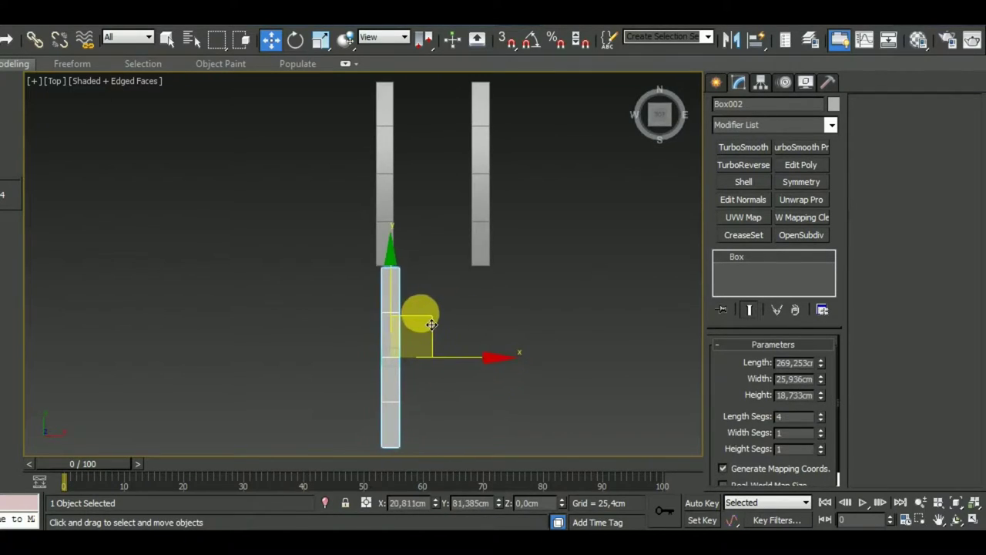
pyautogui.press('l')
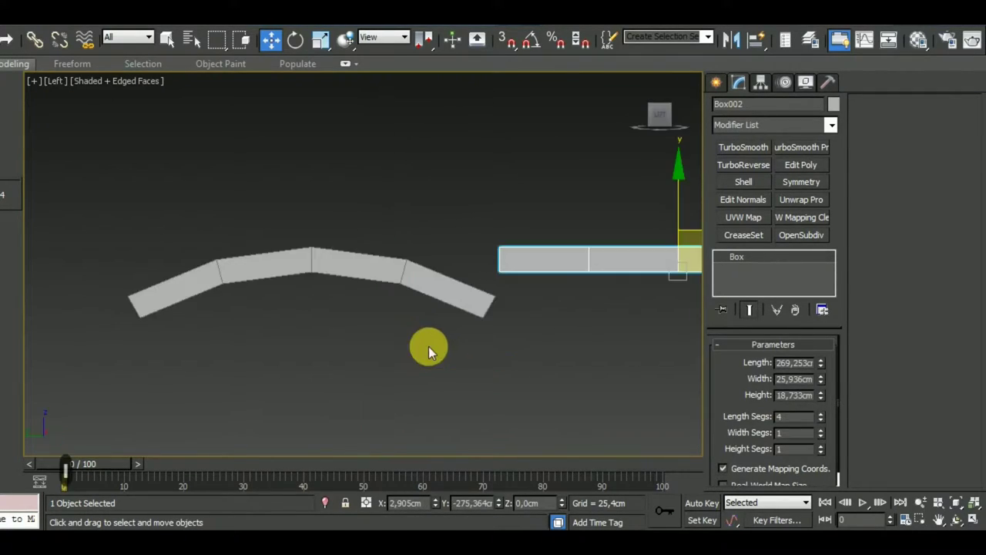
pyautogui.moveTo(425, 346); pyautogui.dragTo(324, 392, button='middle')
pyautogui.moveTo(585, 230); pyautogui.dragTo(586, 271)
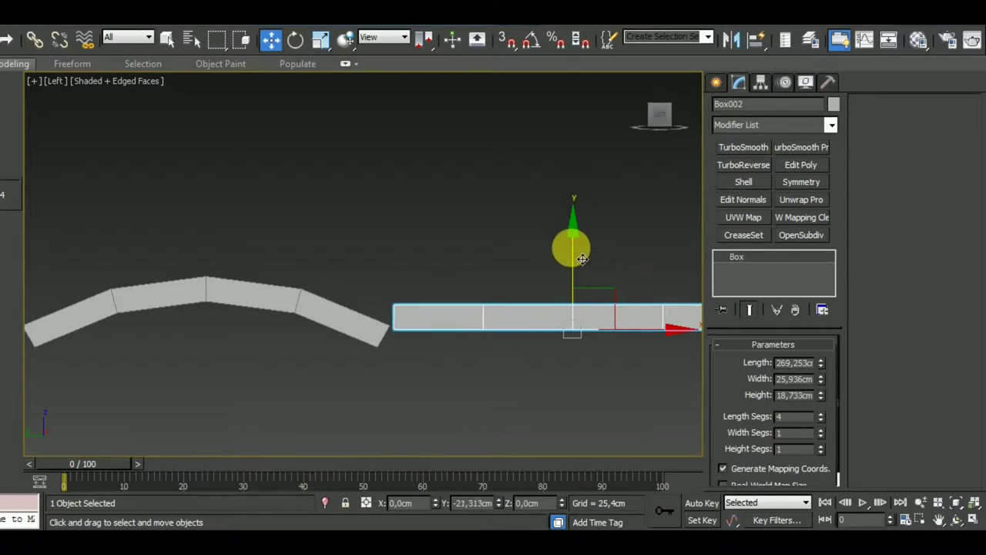
# - With angle snap on, rotate Box002 -90° on X so it stands upright
pyautogui.click(530, 40)
pyautogui.click(296, 40)
pyautogui.moveTo(398, 219); pyautogui.dragTo(282, 242, button='middle')
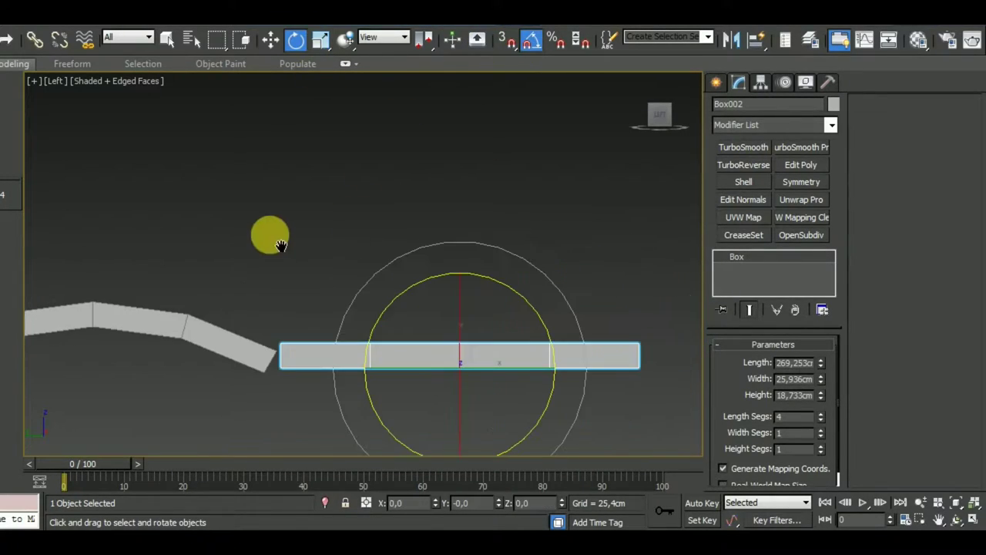
pyautogui.moveTo(484, 282)
pyautogui.mouseDown()
pyautogui.moveTo(480, 264)
pyautogui.moveTo(447, 242)
pyautogui.mouseUp()
pyautogui.moveTo(532, 370); pyautogui.dragTo(511, 326, button='middle')
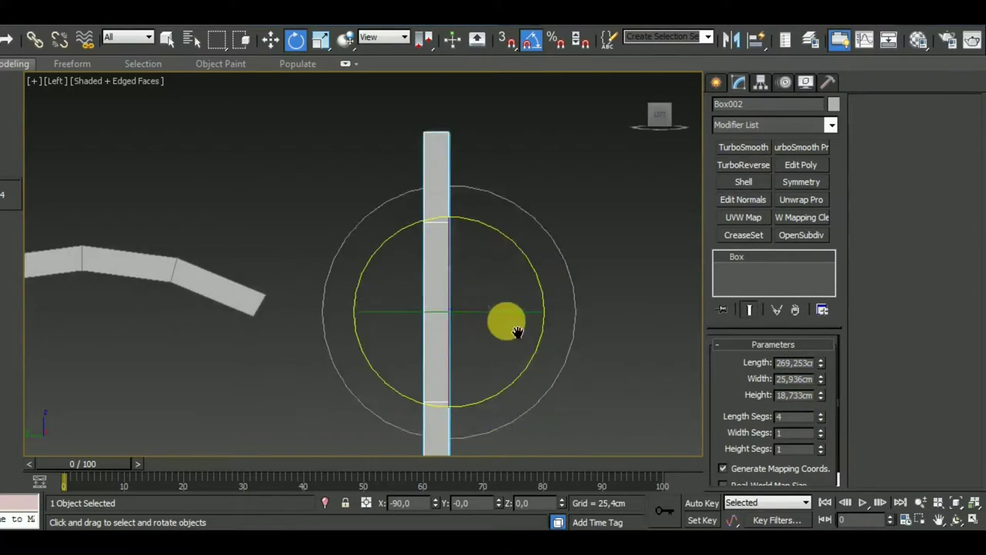
pyautogui.scroll(-3, 511, 326)
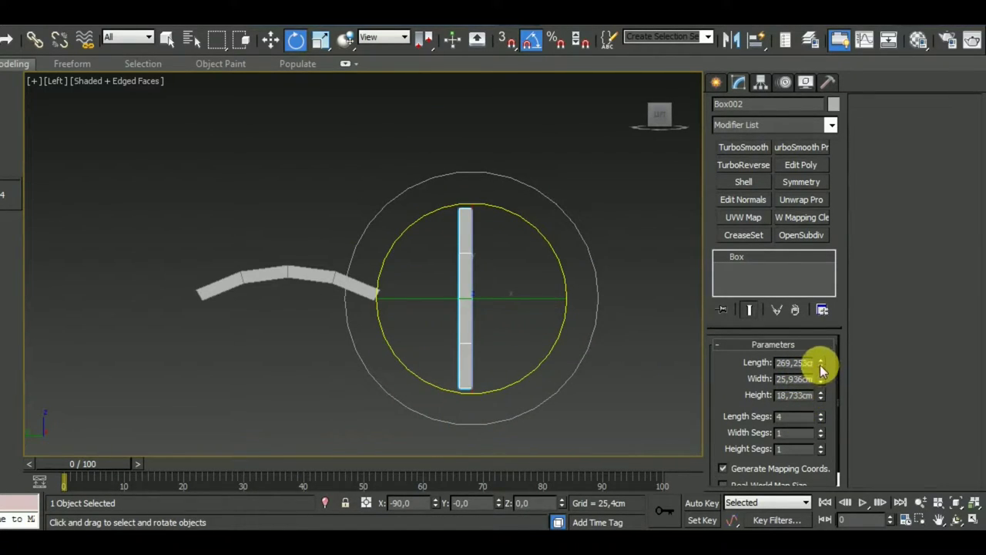
# - Shorten Box002's length to 113.086 cm and move it toward the arch end
pyautogui.moveTo(822, 368); pyautogui.dragTo(831, 419)
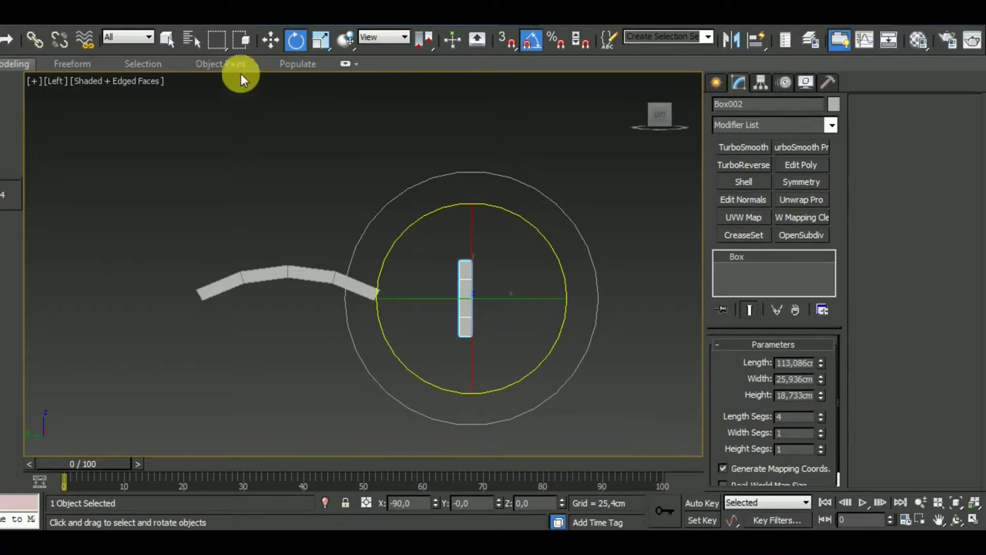
pyautogui.click(276, 41)
pyautogui.moveTo(524, 275); pyautogui.dragTo(439, 237)
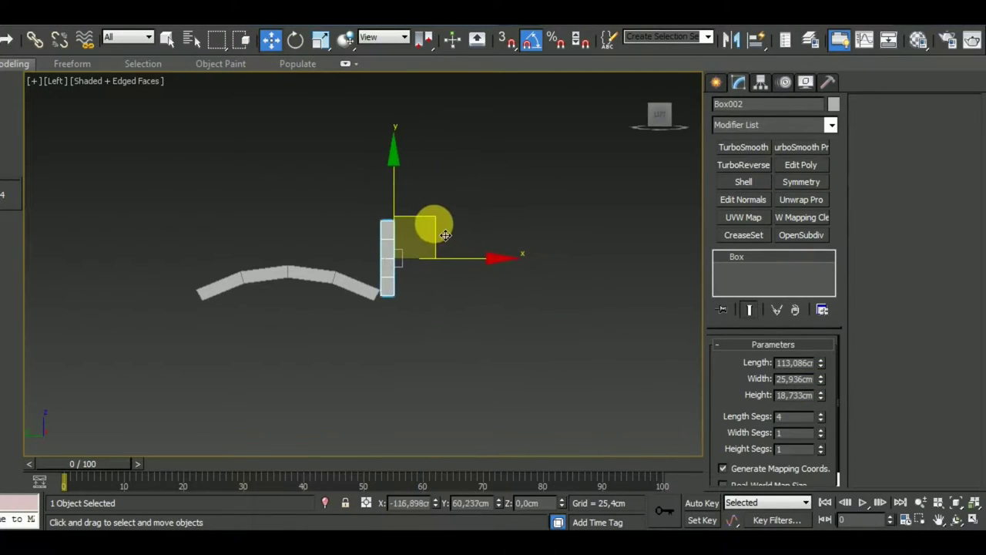
pyautogui.scroll(2, 403, 267)
pyautogui.scroll(2, 403, 267)
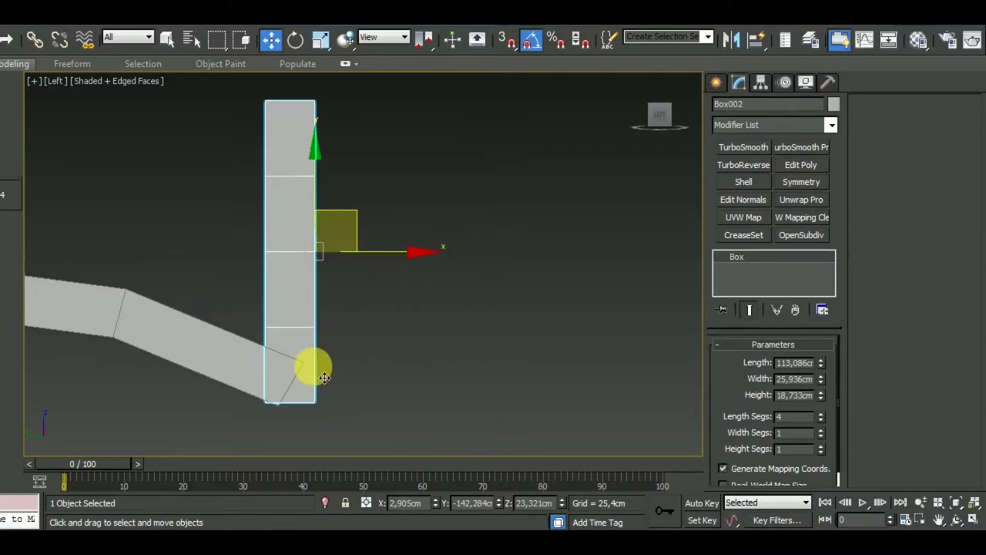
pyautogui.scroll(2, 310, 368)
pyautogui.scroll(-2, 385, 353)
# - Nudge the post down until it butts against the arch's lower end
pyautogui.moveTo(405, 214); pyautogui.dragTo(414, 229)
pyautogui.moveTo(345, 526)
pyautogui.mouseDown(button='middle')
pyautogui.moveTo(465, 457)
pyautogui.moveTo(485, 407)
pyautogui.mouseUp(button='middle')
pyautogui.moveTo(457, 135); pyautogui.dragTo(458, 170)
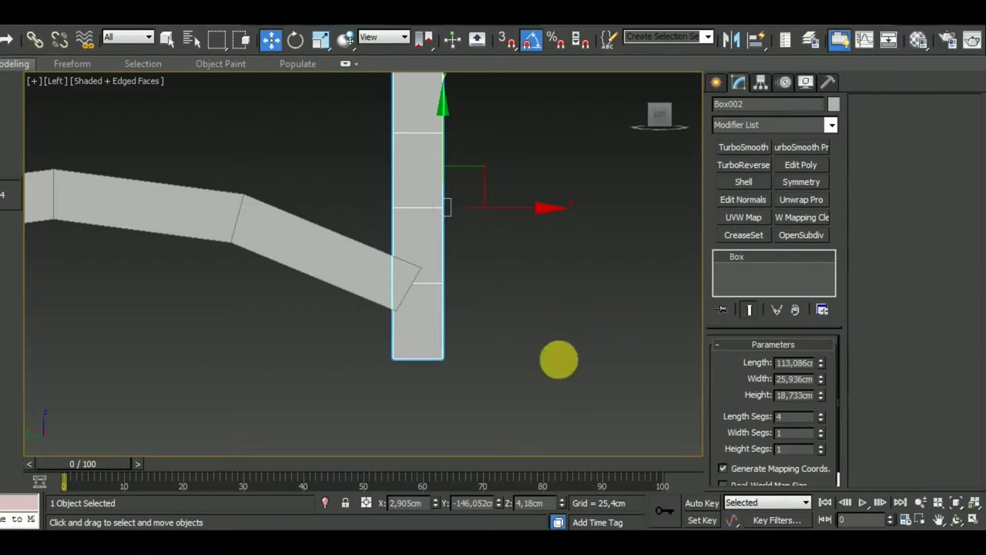
pyautogui.keyDown('alt'); pyautogui.moveTo(557, 359); pyautogui.dragTo(392, 447, button='middle'); pyautogui.keyUp('alt')
# - Set the post's width and height to 35 cm and position it over the arches' end
pyautogui.press('t')
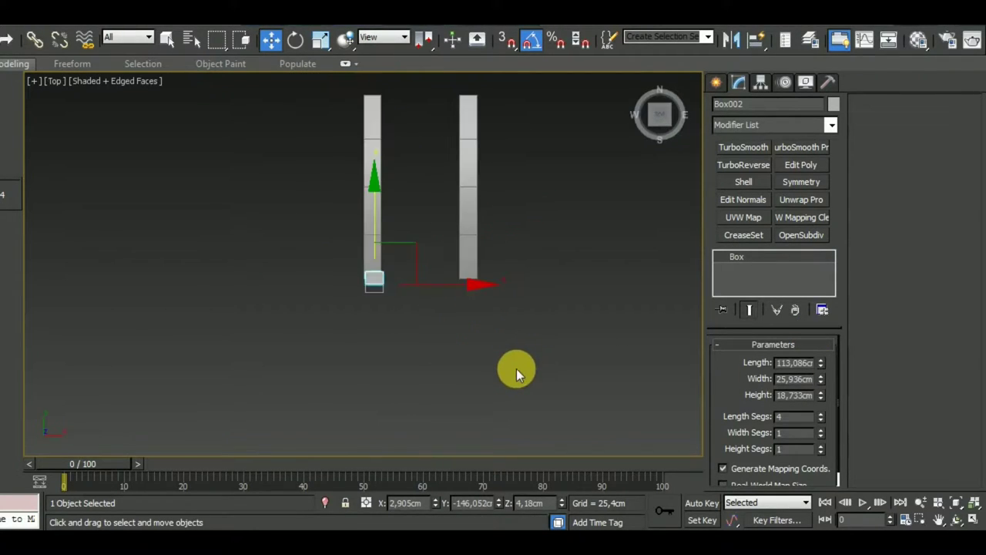
pyautogui.scroll(5, 418, 286)
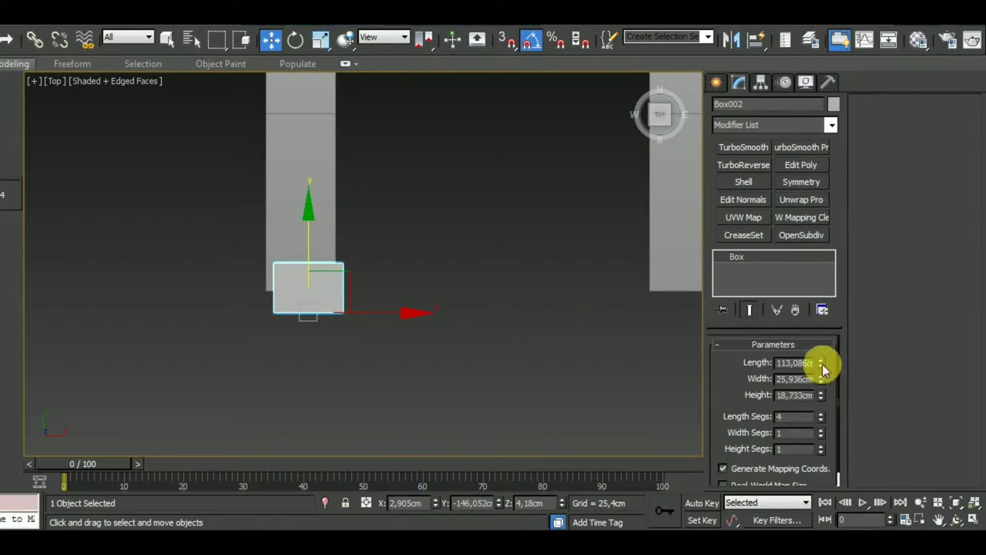
pyautogui.moveTo(823, 396); pyautogui.dragTo(831, 358)
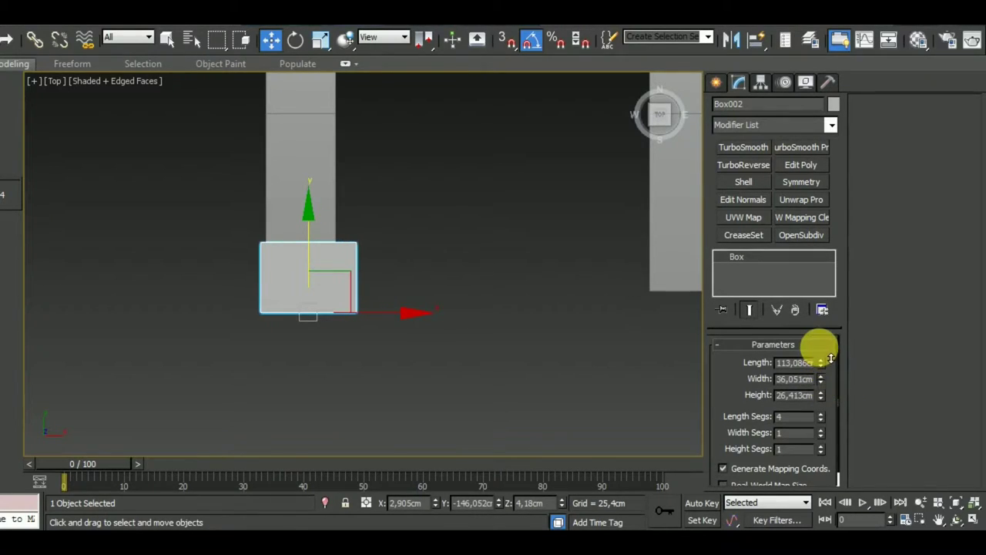
pyautogui.doubleClick(786, 379)
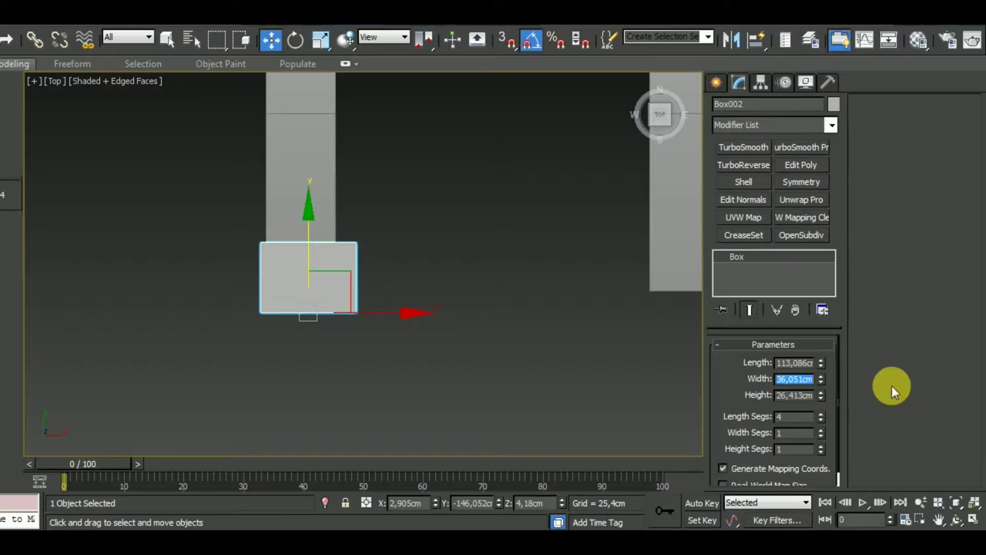
pyautogui.write('35')
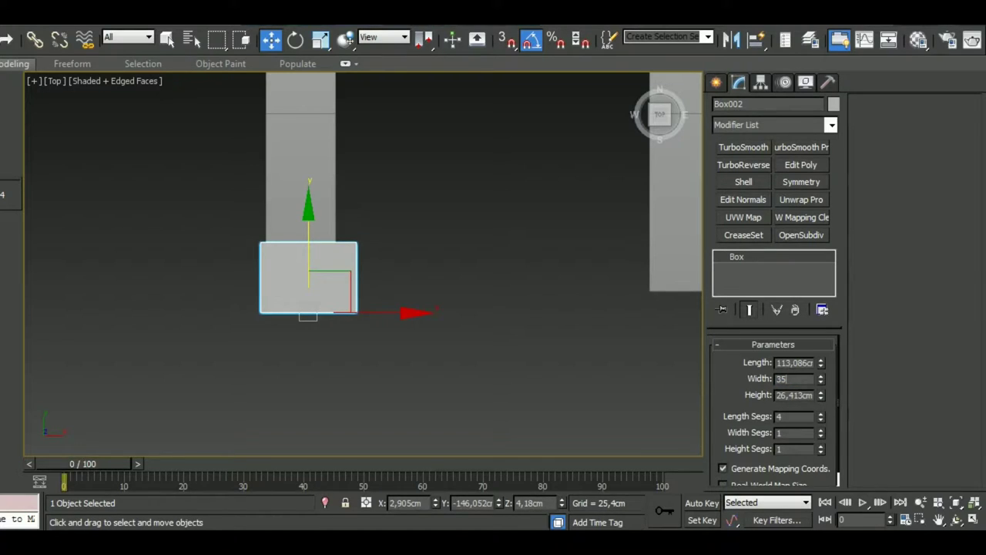
pyautogui.press('Tab')
pyautogui.write('35')
pyautogui.press('Return')
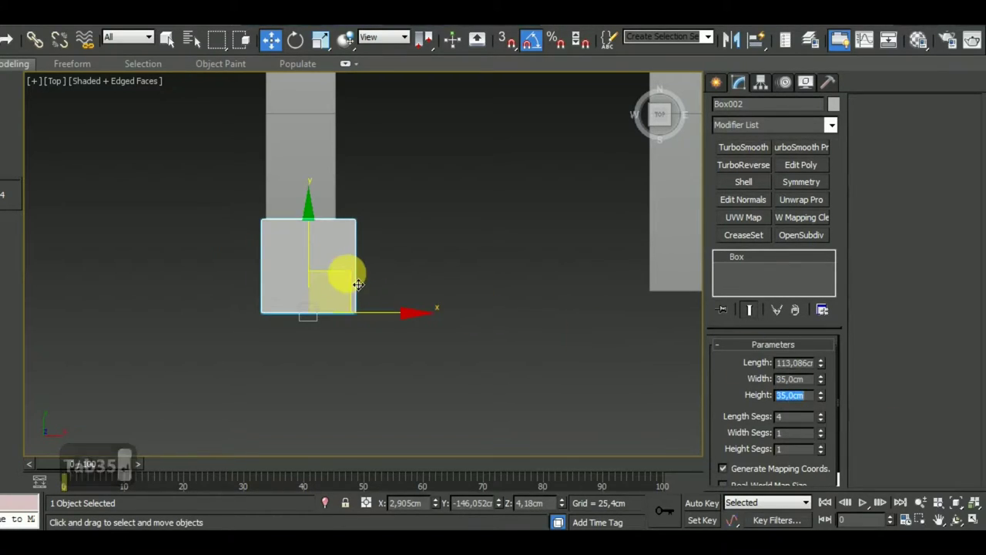
pyautogui.moveTo(346, 276); pyautogui.dragTo(338, 299)
pyautogui.moveTo(384, 381)
pyautogui.keyDown('alt'); pyautogui.mouseDown(button='middle')
pyautogui.moveTo(568, 275)
pyautogui.moveTo(642, 291)
pyautogui.moveTo(638, 363)
pyautogui.moveTo(528, 387)
pyautogui.moveTo(563, 335)
pyautogui.moveTo(556, 385)
pyautogui.moveTo(568, 327)
pyautogui.moveTo(557, 303)
pyautogui.moveTo(359, 275)
pyautogui.moveTo(454, 267)
pyautogui.moveTo(527, 319)
pyautogui.moveTo(578, 331)
pyautogui.mouseUp(button='middle'); pyautogui.keyUp('alt')
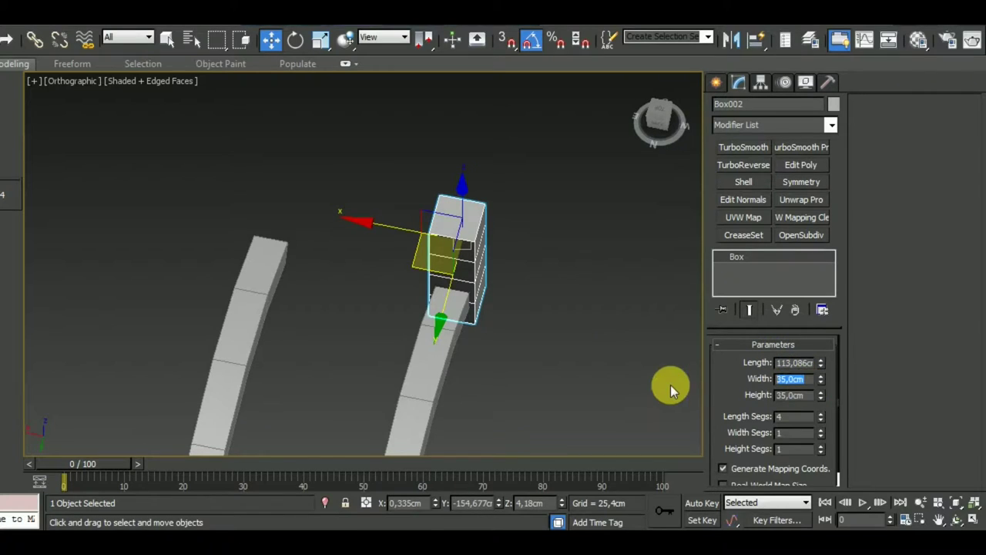
# - Change the post's width and height to 32 cm
pyautogui.write('32')
pyautogui.press('Tab')
pyautogui.write('32')
pyautogui.press('Return')
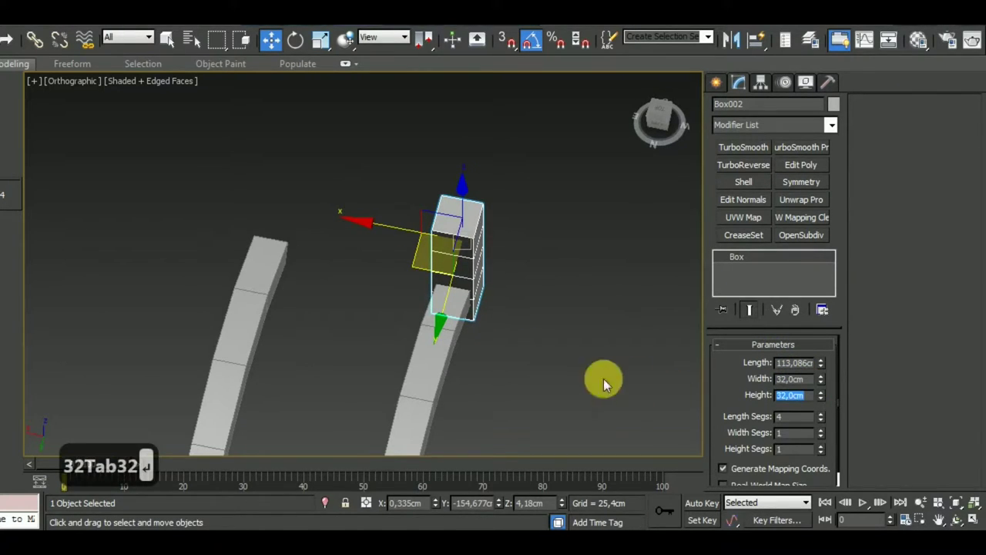
pyautogui.moveTo(528, 380)
pyautogui.keyDown('alt'); pyautogui.mouseDown(button='middle')
pyautogui.moveTo(515, 334)
pyautogui.moveTo(476, 304)
pyautogui.moveTo(531, 399)
pyautogui.moveTo(526, 341)
pyautogui.moveTo(440, 309)
pyautogui.moveTo(414, 315)
pyautogui.mouseUp(button='middle'); pyautogui.keyUp('alt')
pyautogui.scroll(2, 477, 305)
pyautogui.scroll(-2, 463, 293)
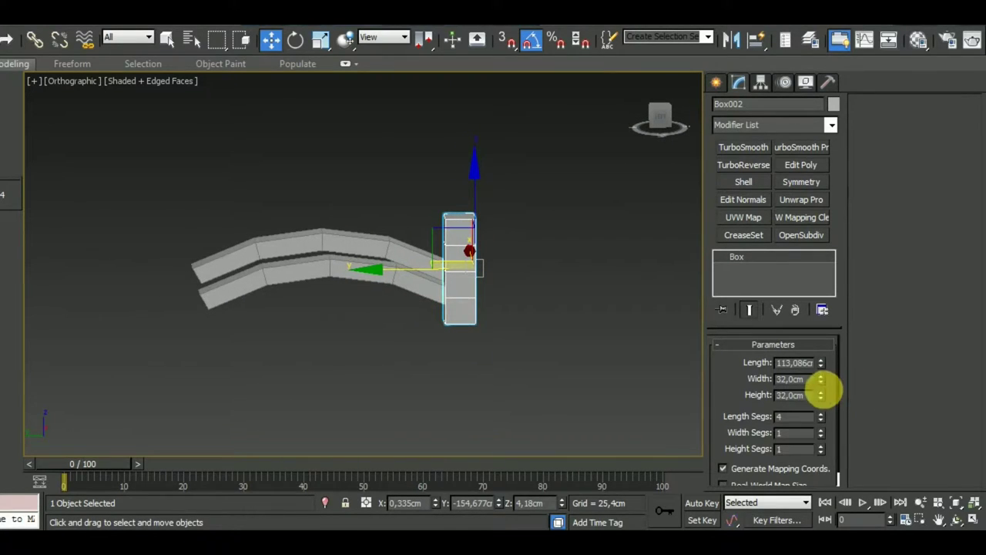
# - Undo the stray entry and lengthen the post to about 127.8 cm
pyautogui.hotkey('ctrl', 'z')
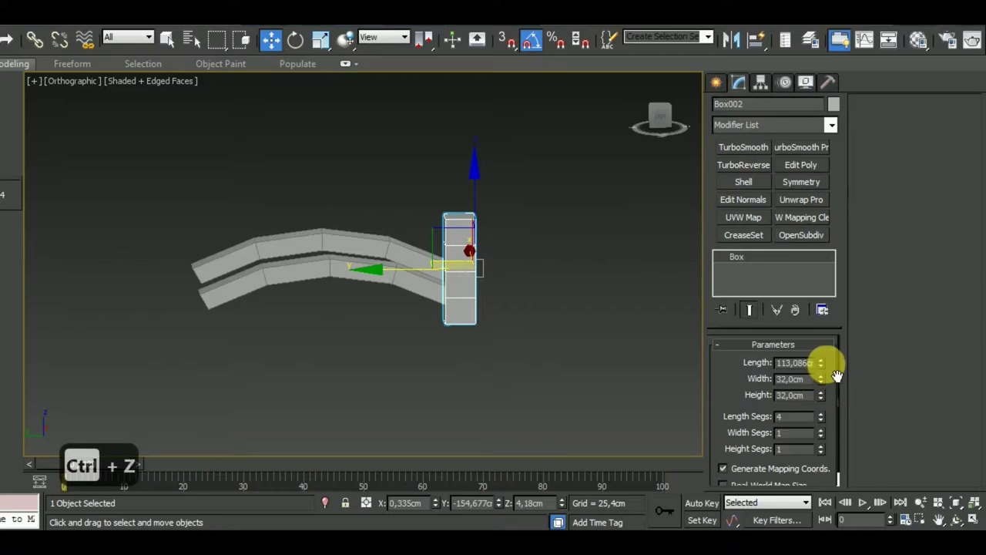
pyautogui.moveTo(826, 363); pyautogui.dragTo(825, 356)
pyautogui.moveTo(609, 370)
pyautogui.keyDown('alt'); pyautogui.mouseDown(button='middle')
pyautogui.moveTo(456, 409)
pyautogui.moveTo(497, 402)
pyautogui.moveTo(446, 394)
pyautogui.mouseUp(button='middle'); pyautogui.keyUp('alt')
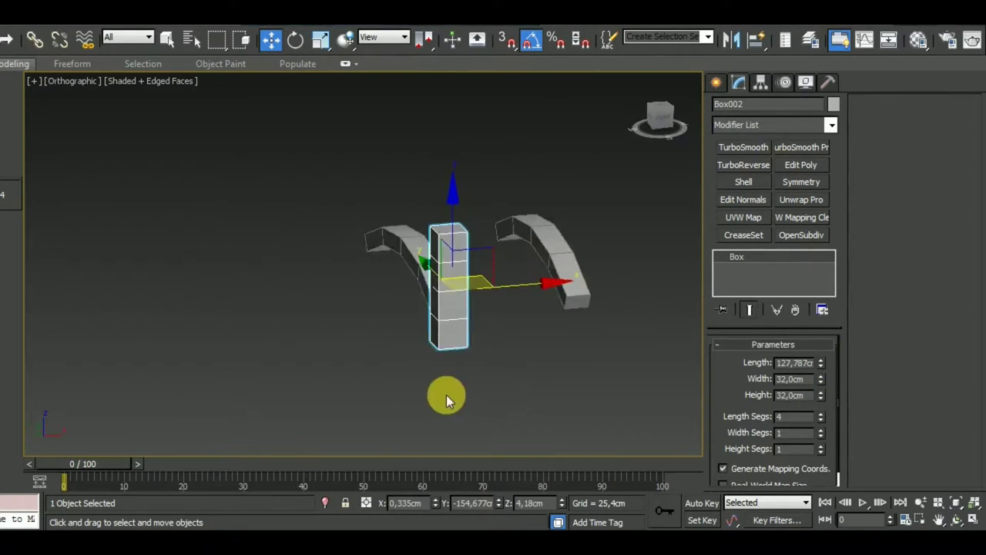
# - Add an FFD 3x3x3 modifier to the post and select its middle ring of control points
pyautogui.click(831, 125)
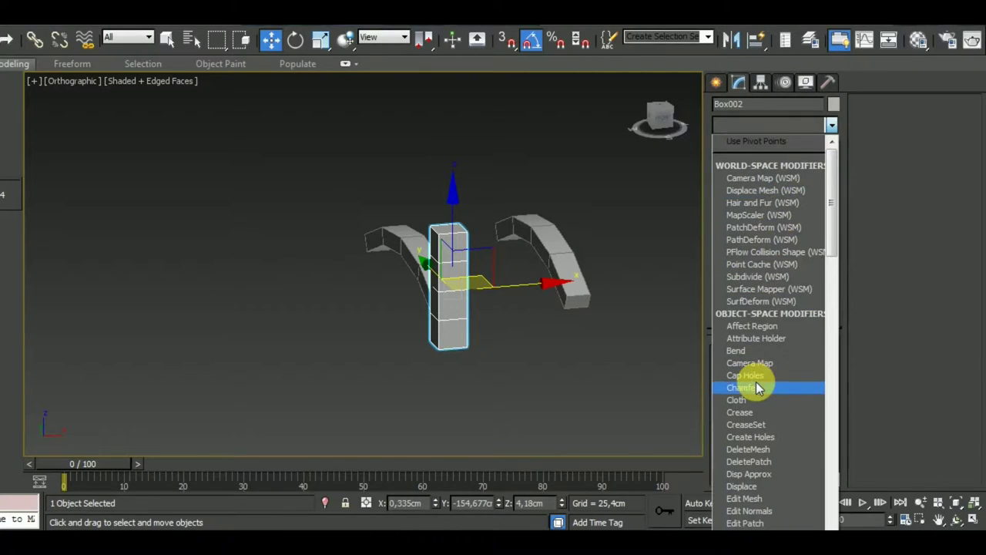
pyautogui.press('f')
pyautogui.click(796, 165)
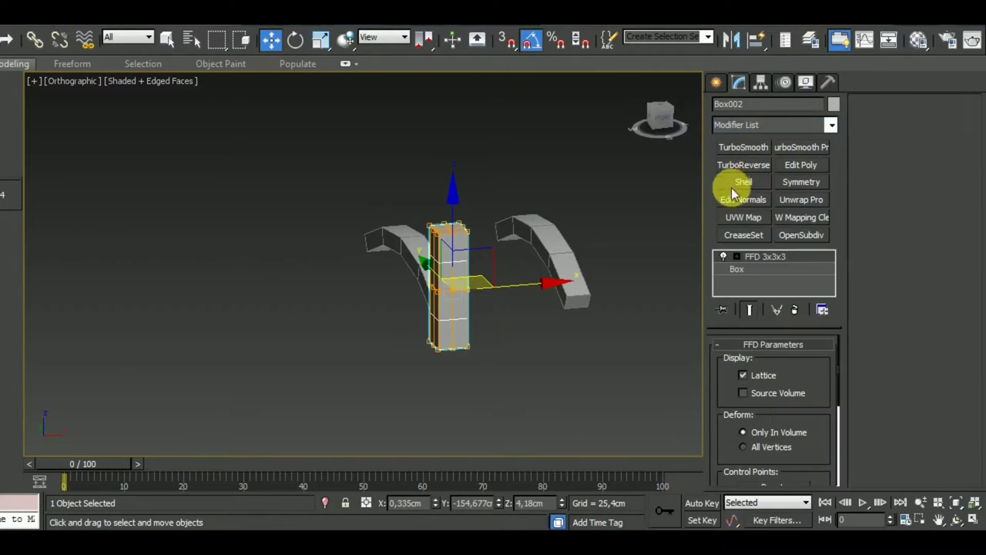
pyautogui.click(736, 256)
pyautogui.click(777, 271)
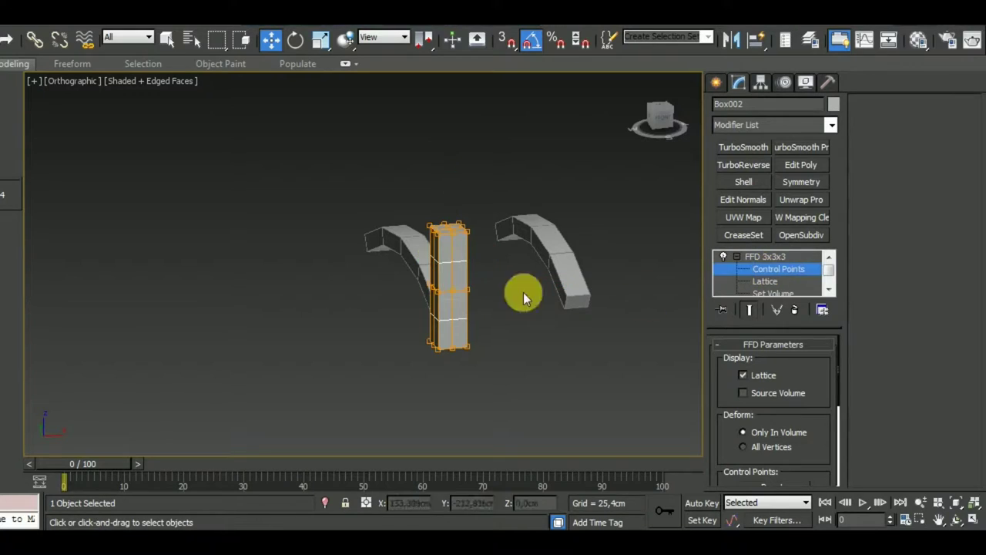
pyautogui.moveTo(527, 314); pyautogui.dragTo(527, 314)
# - Scale the middle control points inward to pinch the post's waist
pyautogui.click(321, 38)
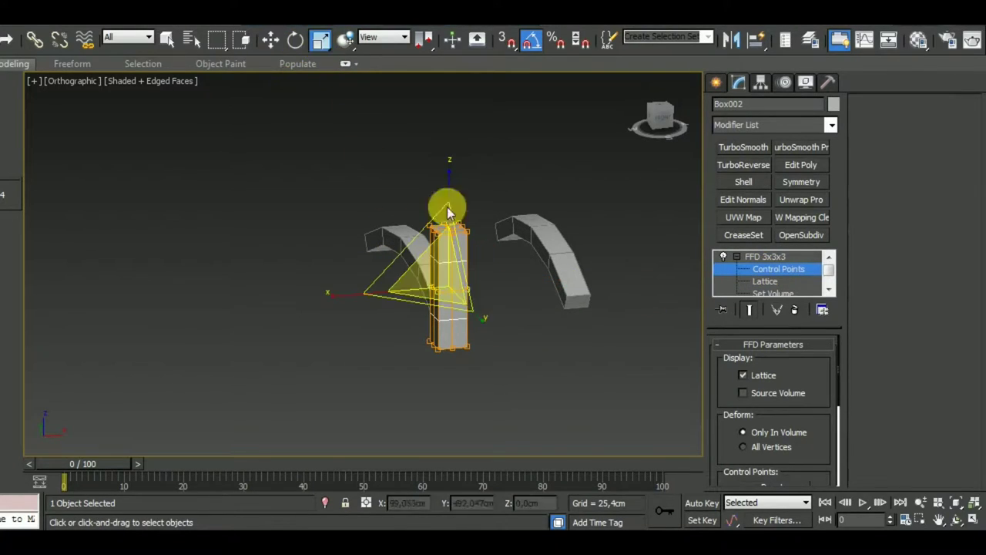
pyautogui.moveTo(454, 289); pyautogui.dragTo(452, 341)
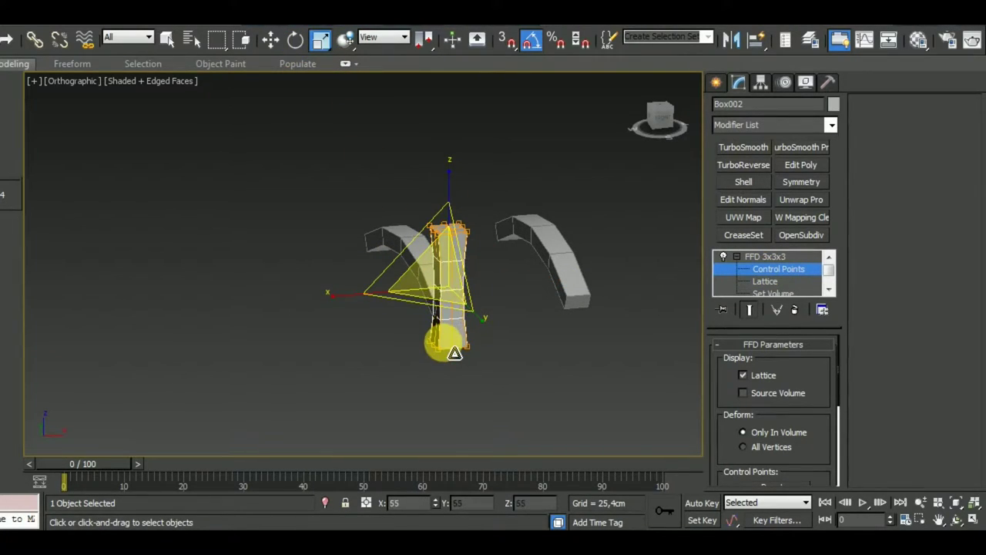
pyautogui.moveTo(539, 385); pyautogui.dragTo(522, 394, button='middle')
pyautogui.press('l')
pyautogui.scroll(2, 489, 310)
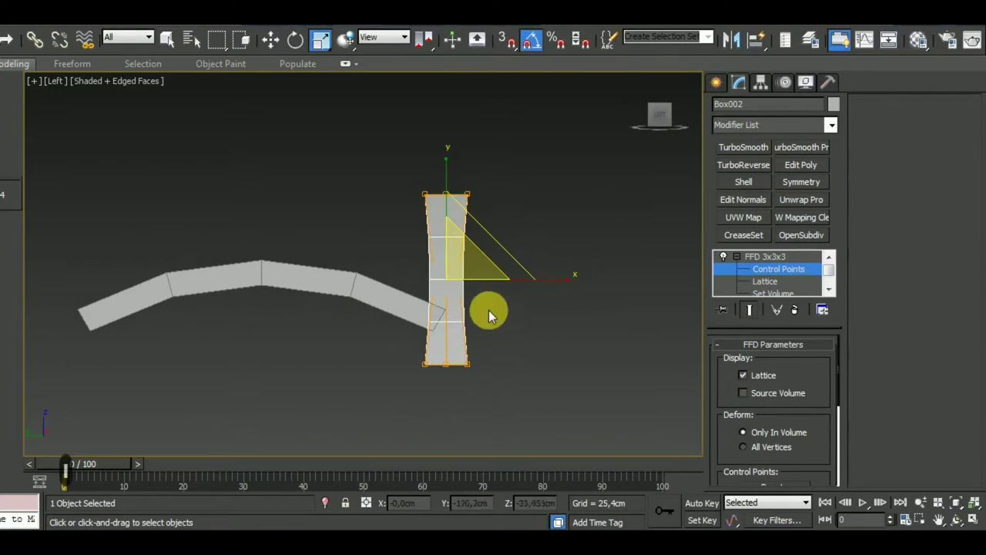
pyautogui.scroll(2, 488, 305)
pyautogui.scroll(-1, 489, 305)
# - Undo a stray control-point move and inspect the waisted post from several angles
pyautogui.click(271, 45)
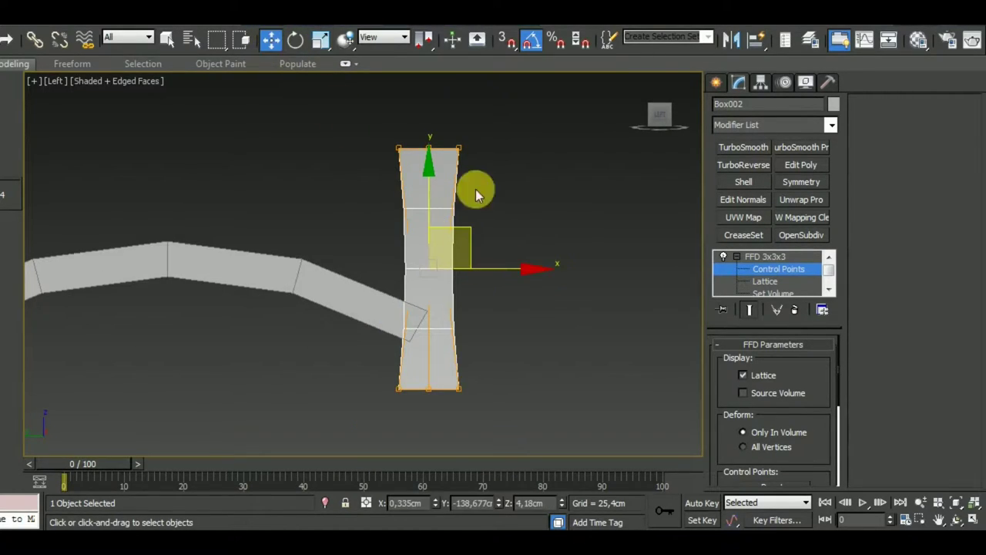
pyautogui.moveTo(530, 280); pyautogui.dragTo(521, 281)
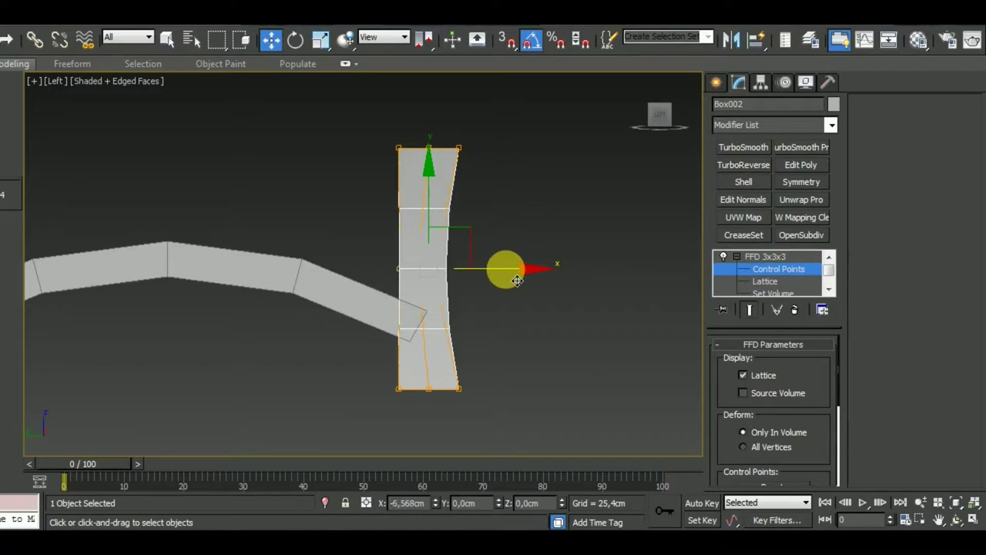
pyautogui.hotkey('ctrl', 'z')
pyautogui.hotkey('ctrl', 'z')
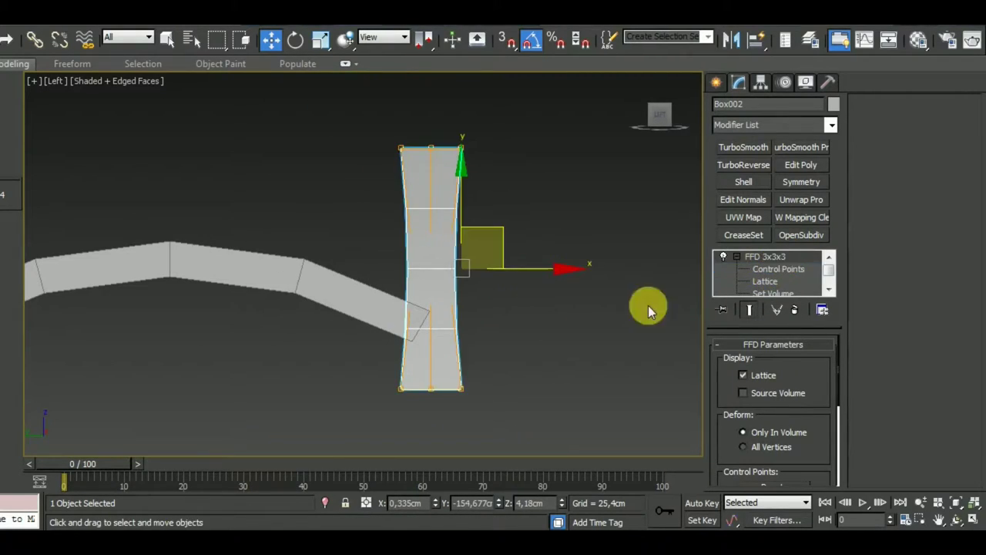
pyautogui.hotkey('ctrl', 'z')
pyautogui.moveTo(513, 359)
pyautogui.keyDown('alt'); pyautogui.mouseDown(button='middle')
pyautogui.moveTo(437, 383)
pyautogui.moveTo(456, 378)
pyautogui.mouseUp(button='middle'); pyautogui.keyUp('alt')
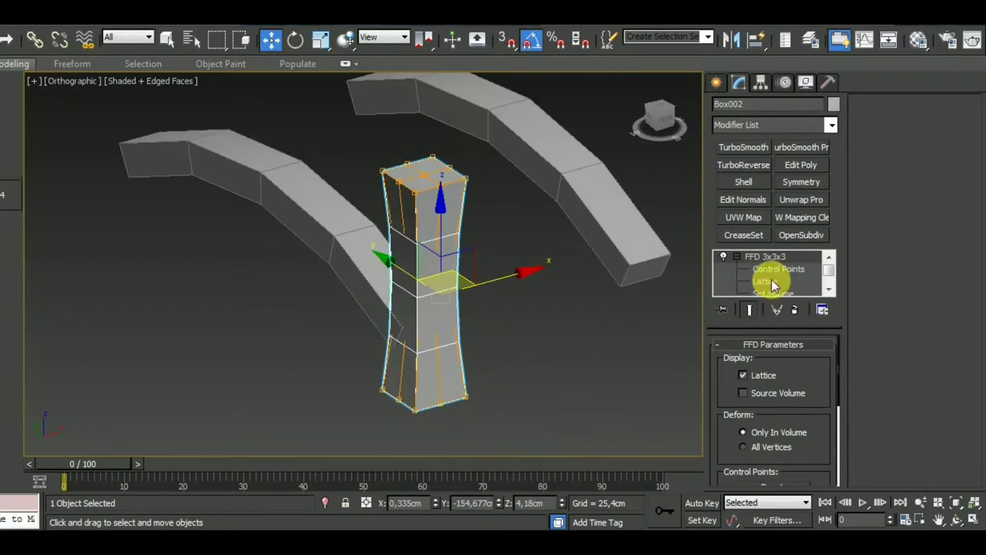
pyautogui.scroll(5, 495, 330)
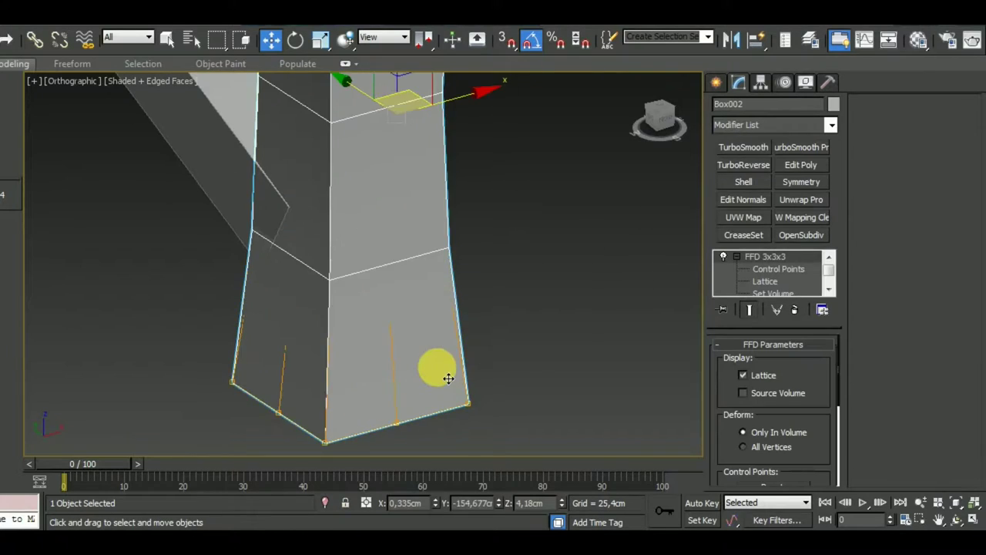
pyautogui.scroll(-3, 501, 354)
pyautogui.moveTo(565, 335)
pyautogui.keyDown('alt'); pyautogui.mouseDown(button='middle')
pyautogui.moveTo(447, 172)
pyautogui.moveTo(465, 231)
pyautogui.moveTo(574, 309)
pyautogui.mouseUp(button='middle'); pyautogui.keyUp('alt')
pyautogui.scroll(-4, 575, 309)
# - Lower both curved rails, then Shift-clone a copy of each stacked just above it
pyautogui.click(426, 266)
pyautogui.keyDown('alt'); pyautogui.moveTo(427, 266); pyautogui.dragTo(463, 198, button='middle'); pyautogui.keyUp('alt')
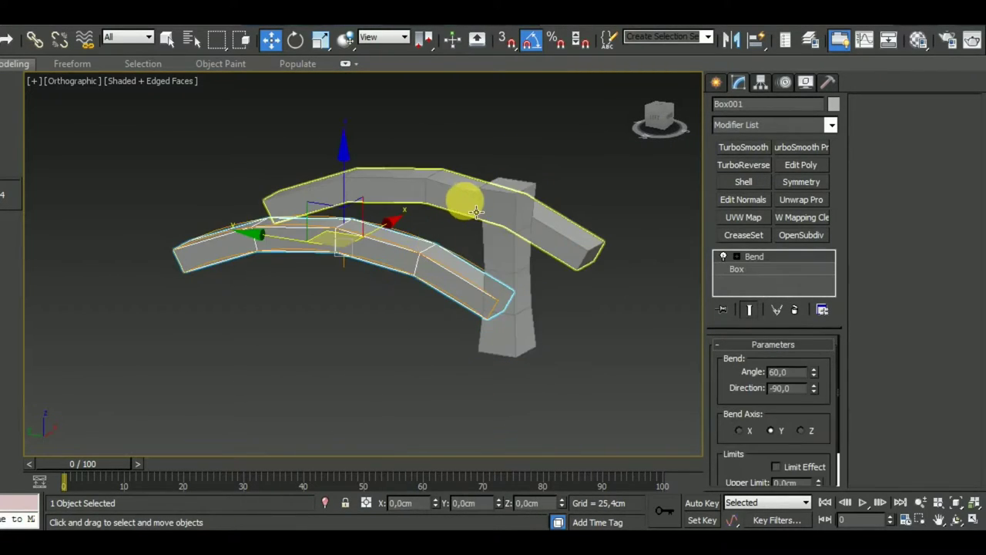
pyautogui.keyDown('ctrl'); pyautogui.click(462, 198); pyautogui.keyUp('ctrl')
pyautogui.keyDown('alt'); pyautogui.moveTo(484, 286); pyautogui.dragTo(520, 326, button='middle'); pyautogui.keyUp('alt')
pyautogui.press('l')
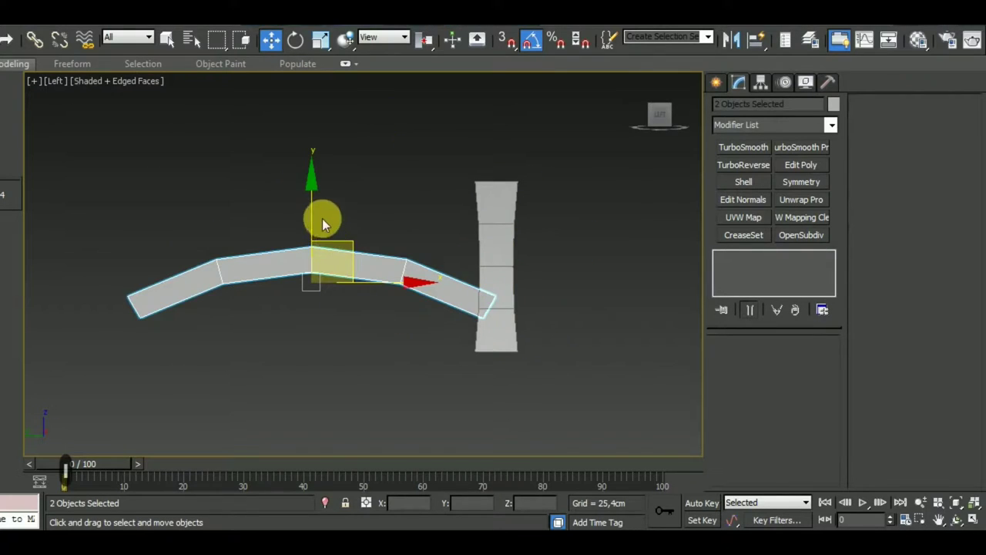
pyautogui.moveTo(323, 220); pyautogui.dragTo(328, 238)
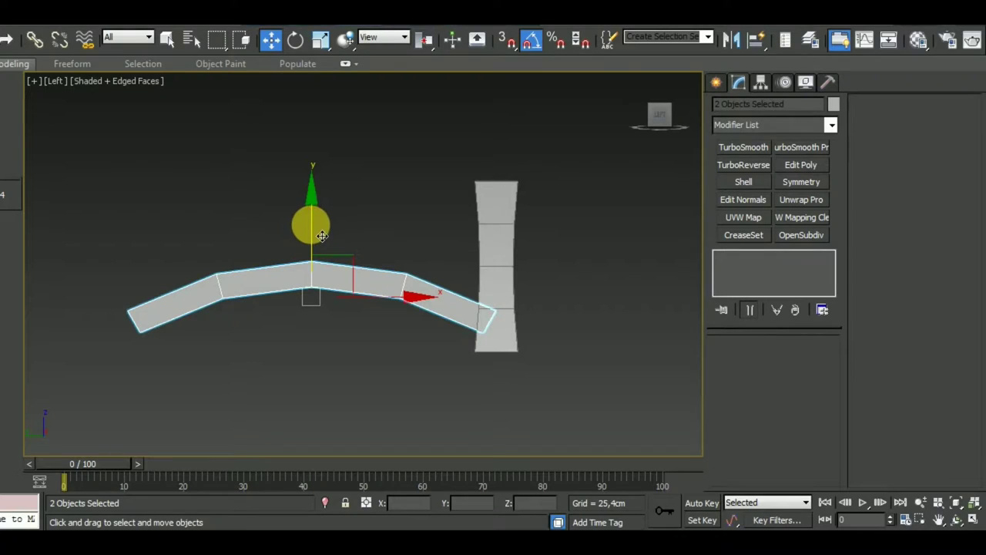
pyautogui.keyDown('shift'); pyautogui.moveTo(323, 235); pyautogui.dragTo(322, 171); pyautogui.keyUp('shift')
pyautogui.click(477, 341)
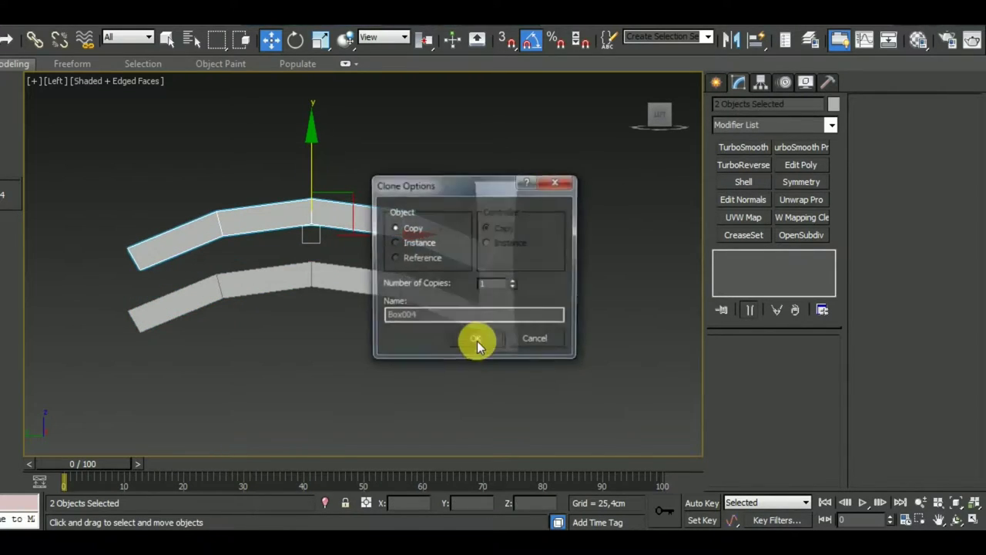
pyautogui.click(477, 341)
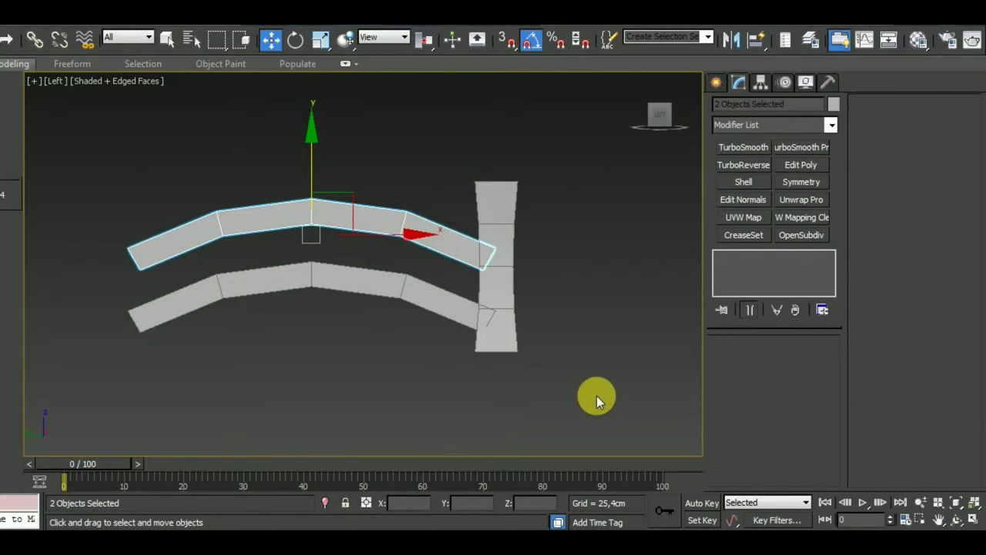
# - Nudge the post's top layer of FFD lattice points to slightly reshape its upper section
pyautogui.moveTo(614, 396)
pyautogui.keyDown('alt'); pyautogui.mouseDown(button='middle')
pyautogui.moveTo(701, 451)
pyautogui.moveTo(513, 367)
pyautogui.mouseUp(button='middle'); pyautogui.keyUp('alt')
pyautogui.scroll(5, 529, 324)
pyautogui.click(529, 324)
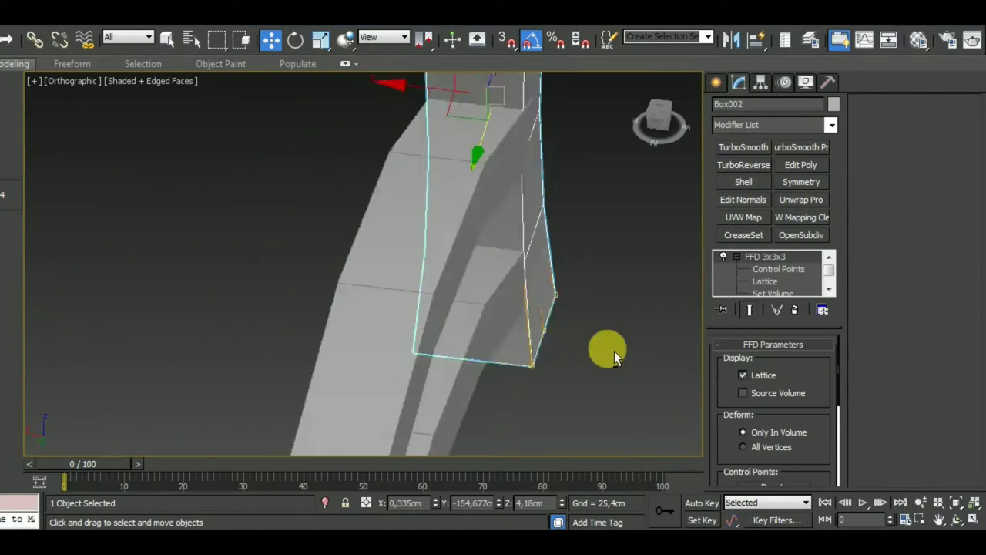
pyautogui.moveTo(615, 351)
pyautogui.keyDown('alt'); pyautogui.mouseDown(button='middle')
pyautogui.moveTo(645, 359)
pyautogui.moveTo(590, 363)
pyautogui.mouseUp(button='middle'); pyautogui.keyUp('alt')
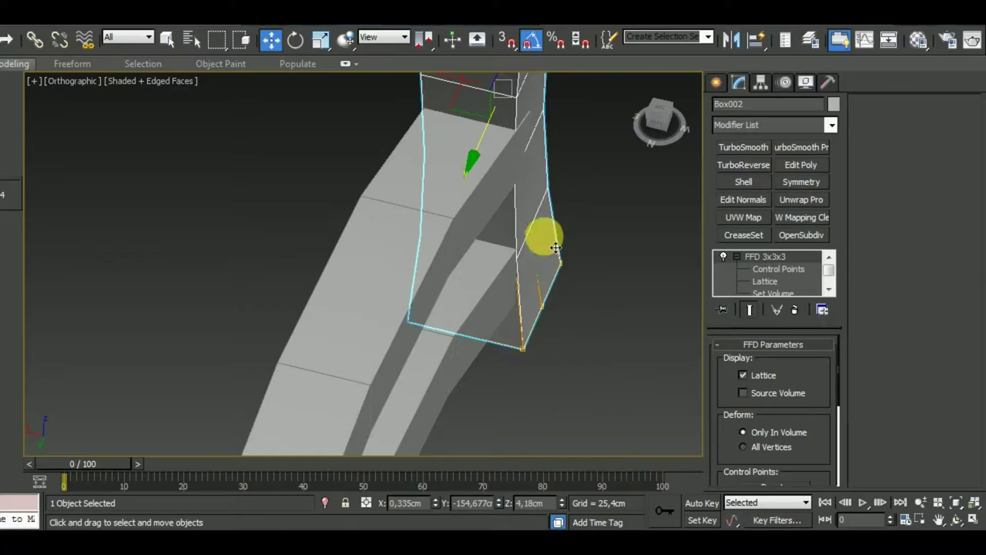
pyautogui.scroll(-2, 529, 309)
pyautogui.moveTo(431, 77); pyautogui.dragTo(496, 205)
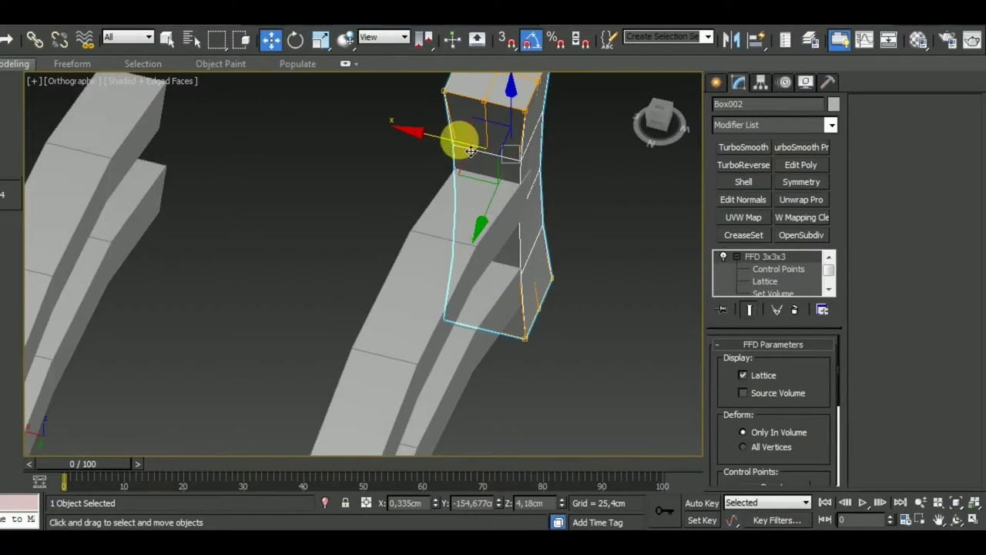
pyautogui.moveTo(470, 150); pyautogui.dragTo(473, 151)
pyautogui.moveTo(473, 151)
pyautogui.keyDown('alt'); pyautogui.mouseDown(button='middle')
pyautogui.moveTo(667, 342)
pyautogui.moveTo(671, 363)
pyautogui.moveTo(655, 383)
pyautogui.mouseUp(button='middle'); pyautogui.keyUp('alt')
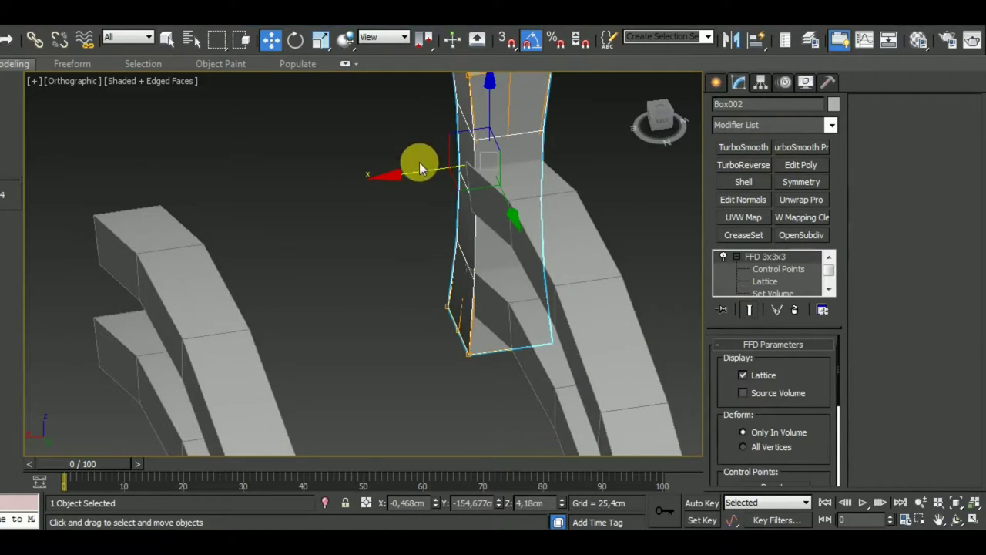
pyautogui.moveTo(432, 183); pyautogui.dragTo(430, 183)
pyautogui.scroll(-5, 430, 182)
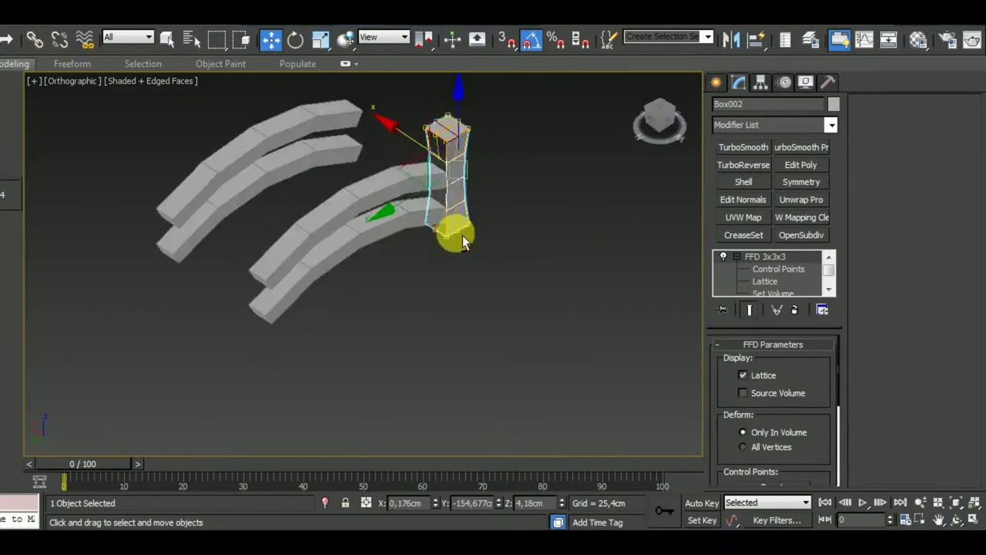
pyautogui.moveTo(452, 231)
pyautogui.keyDown('alt'); pyautogui.mouseDown(button='middle')
pyautogui.moveTo(411, 220)
pyautogui.moveTo(501, 221)
pyautogui.moveTo(467, 167)
pyautogui.mouseUp(button='middle'); pyautogui.keyUp('alt')
pyautogui.scroll(5, 463, 174)
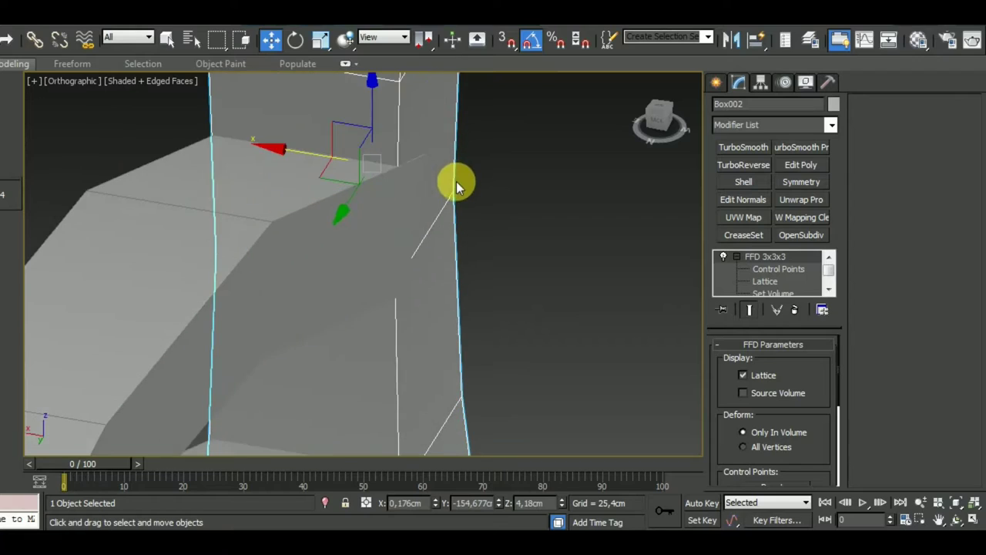
pyautogui.scroll(-1, 469, 192)
# - Select all four arc pieces and non-uniformly scale them narrower along X
pyautogui.scroll(-2, 473, 220)
pyautogui.click(412, 257)
pyautogui.keyDown('ctrl'); pyautogui.click(415, 306); pyautogui.keyUp('ctrl')
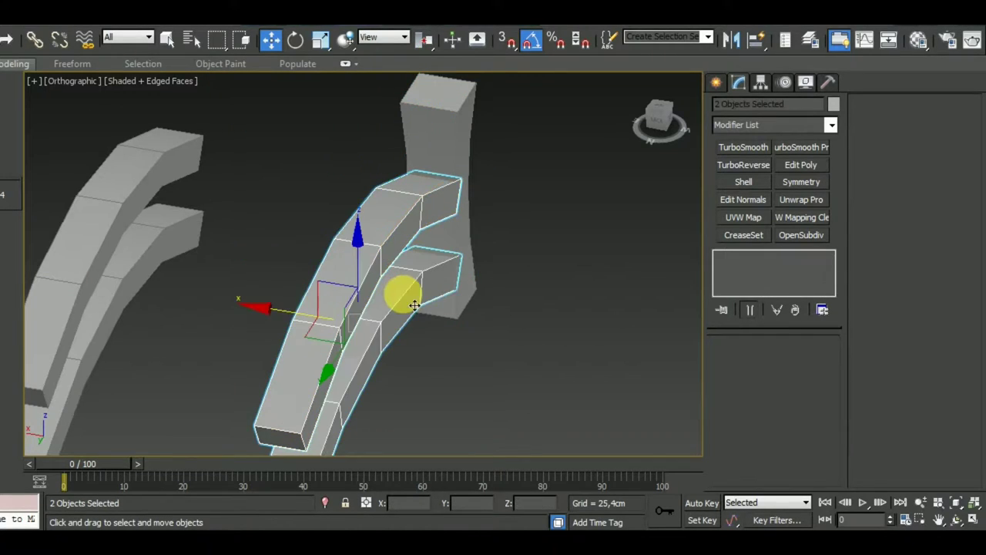
pyautogui.keyDown('ctrl'); pyautogui.click(167, 268); pyautogui.keyUp('ctrl')
pyautogui.keyDown('ctrl'); pyautogui.click(121, 227); pyautogui.keyUp('ctrl')
pyautogui.click(320, 43)
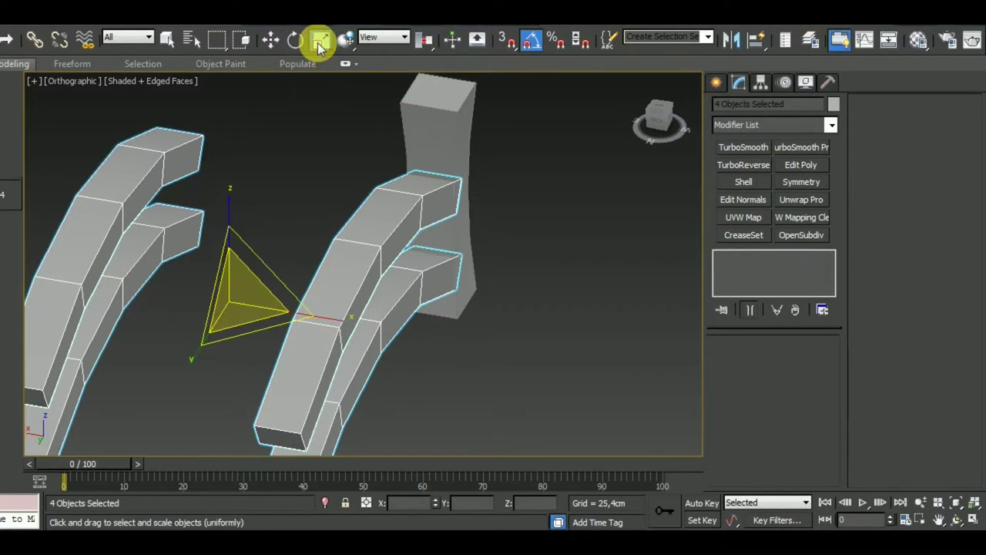
pyautogui.moveTo(358, 333); pyautogui.dragTo(344, 333)
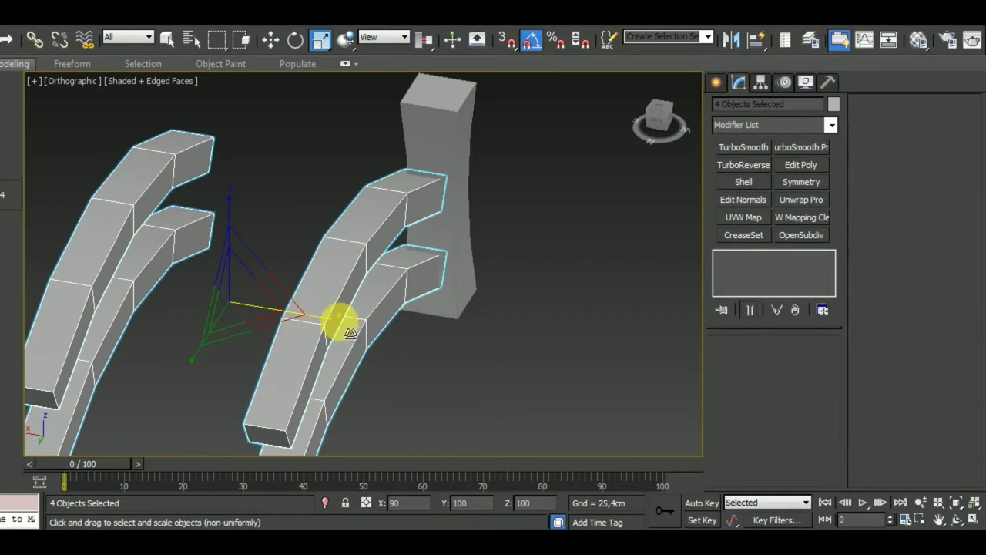
# - Move the right-hand arc pair along X toward the post and check the placement
pyautogui.click(271, 43)
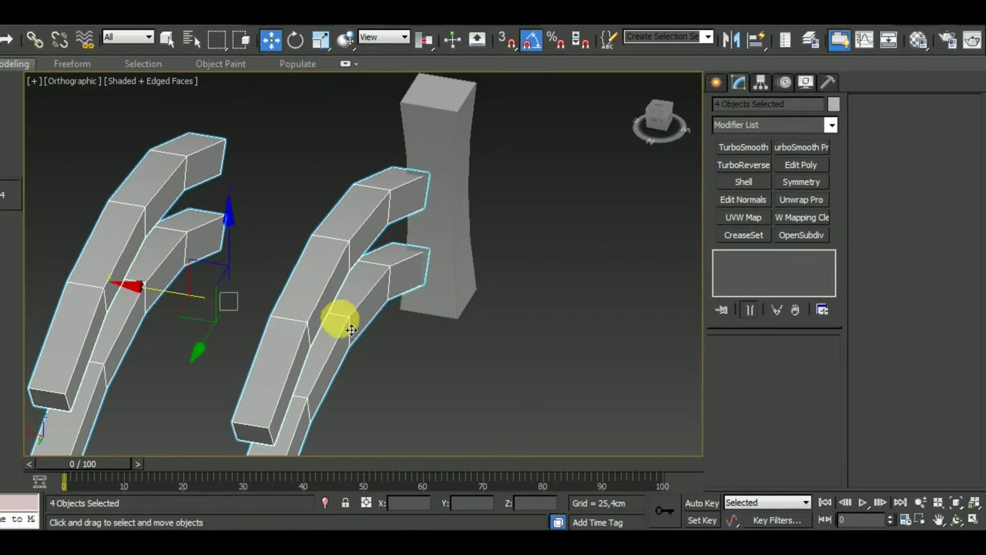
pyautogui.click(334, 319)
pyautogui.keyDown('ctrl'); pyautogui.click(299, 342); pyautogui.keyUp('ctrl')
pyautogui.moveTo(279, 324); pyautogui.dragTo(304, 331)
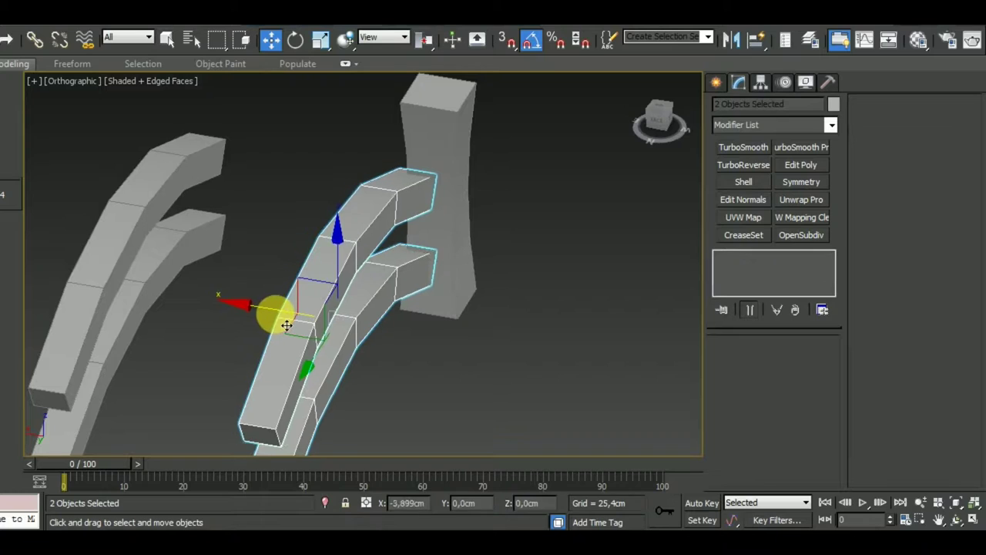
pyautogui.moveTo(590, 401)
pyautogui.keyDown('alt'); pyautogui.mouseDown(button='middle')
pyautogui.moveTo(699, 375)
pyautogui.moveTo(667, 408)
pyautogui.moveTo(549, 421)
pyautogui.mouseUp(button='middle'); pyautogui.keyUp('alt')
pyautogui.scroll(5, 297, 280)
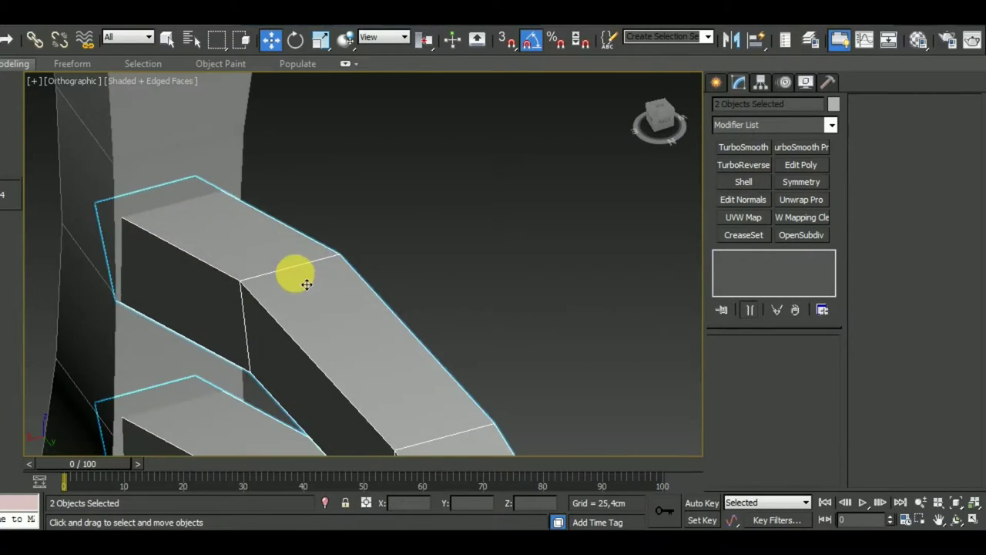
pyautogui.scroll(-3, 352, 286)
pyautogui.keyDown('alt'); pyautogui.moveTo(353, 286); pyautogui.dragTo(411, 278, button='middle'); pyautogui.keyUp('alt')
pyautogui.scroll(4, 512, 247)
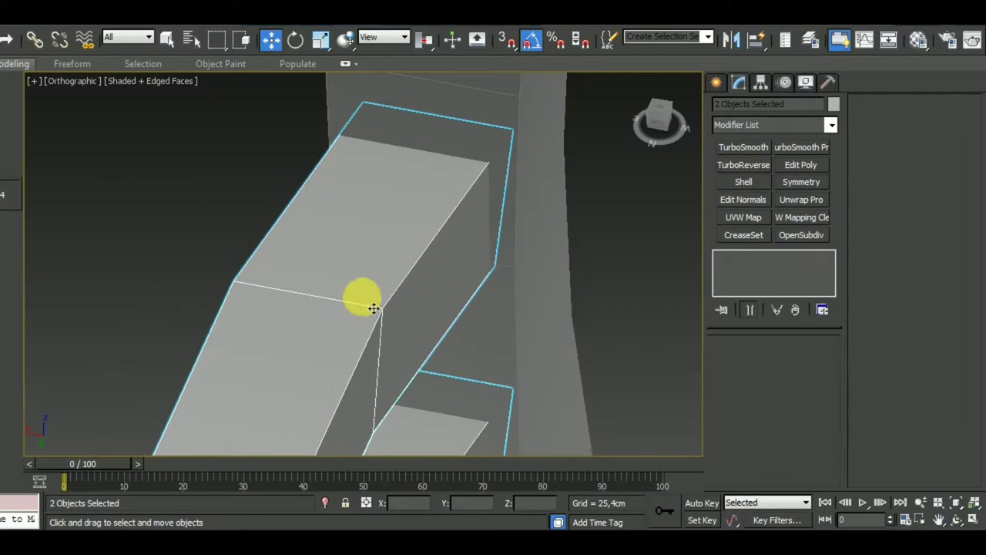
pyautogui.keyDown('alt'); pyautogui.moveTo(374, 304); pyautogui.dragTo(378, 306, button='middle'); pyautogui.keyUp('alt')
pyautogui.scroll(-5, 471, 241)
pyautogui.scroll(-2, 471, 242)
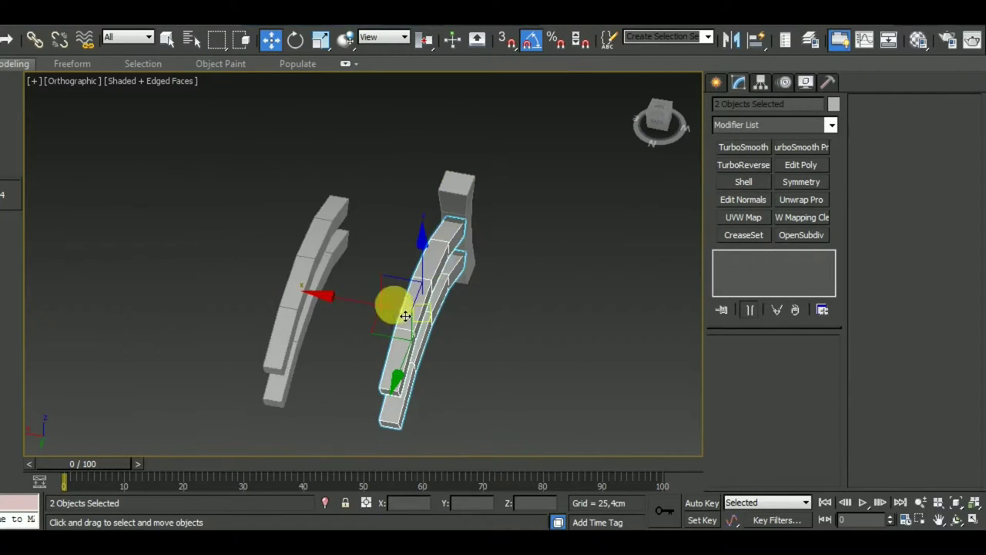
pyautogui.click(286, 298)
pyautogui.moveTo(286, 298)
pyautogui.keyDown('alt'); pyautogui.mouseDown(button='middle')
pyautogui.moveTo(513, 286)
pyautogui.moveTo(433, 267)
pyautogui.moveTo(375, 282)
pyautogui.moveTo(282, 337)
pyautogui.moveTo(363, 366)
pyautogui.moveTo(346, 351)
pyautogui.mouseUp(button='middle'); pyautogui.keyUp('alt')
# - Clone the post across to the other rail and nudge the copy into line
pyautogui.click(282, 336)
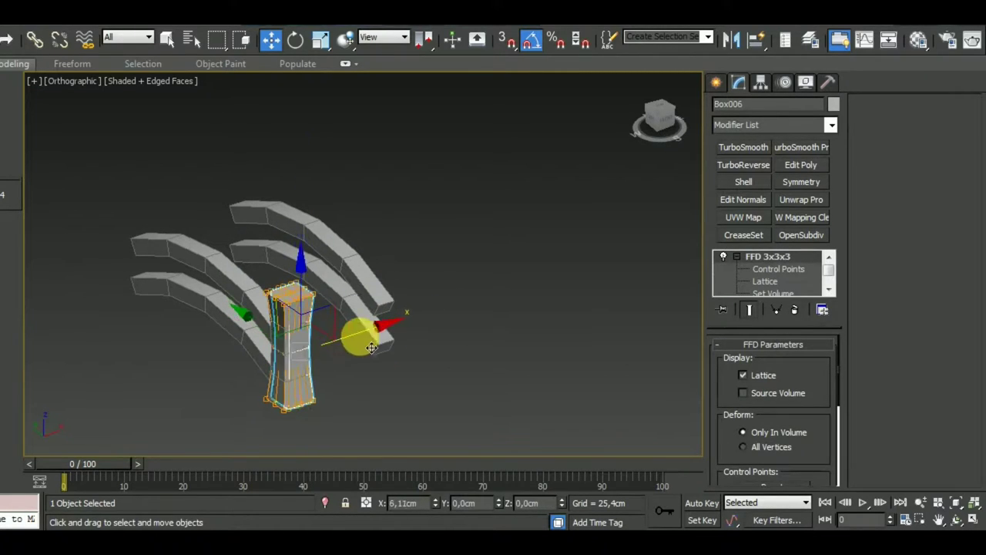
pyautogui.keyDown('shift'); pyautogui.moveTo(346, 351); pyautogui.dragTo(442, 323); pyautogui.keyUp('shift')
pyautogui.click(478, 341)
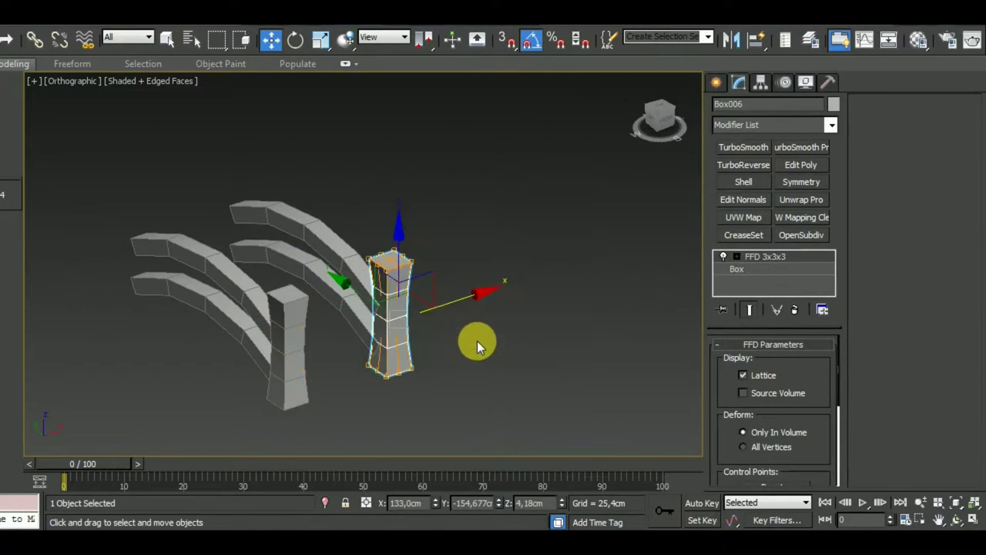
pyautogui.press('t')
pyautogui.scroll(4, 446, 319)
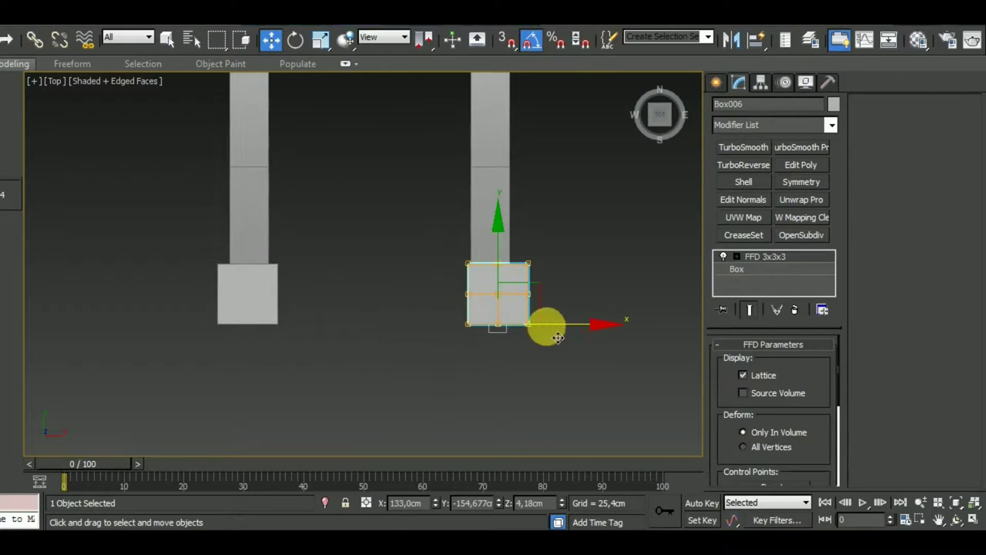
pyautogui.click(249, 301)
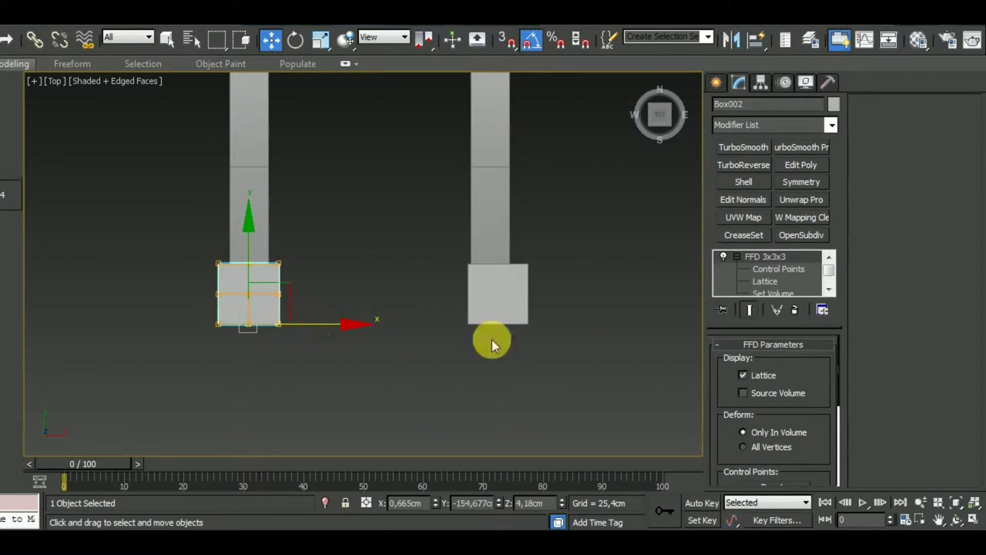
pyautogui.click(550, 309)
pyautogui.moveTo(591, 335); pyautogui.dragTo(585, 335)
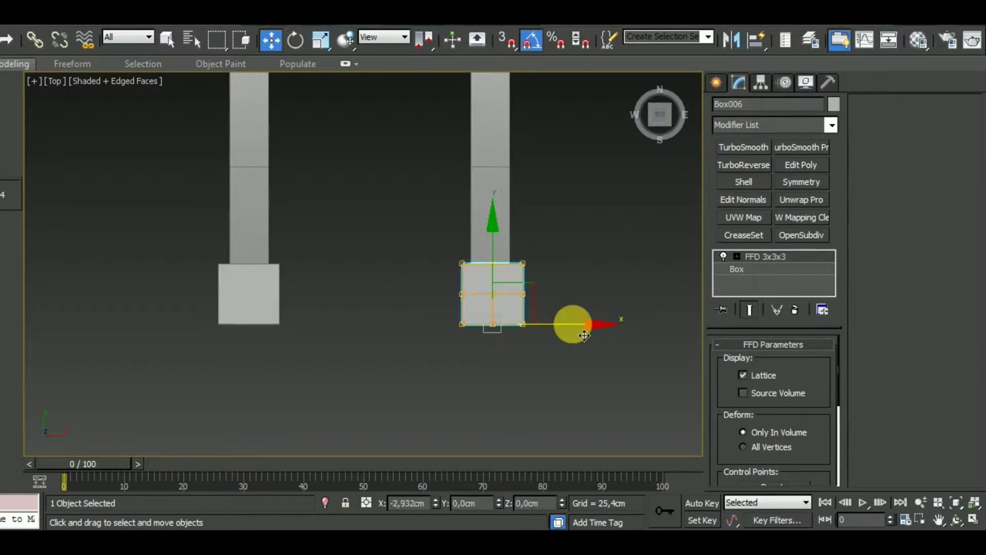
# - Copy both end posts along Y to the far end of the rails, checking in Left view
pyautogui.keyDown('ctrl'); pyautogui.click(261, 316); pyautogui.keyUp('ctrl')
pyautogui.scroll(-5, 378, 393)
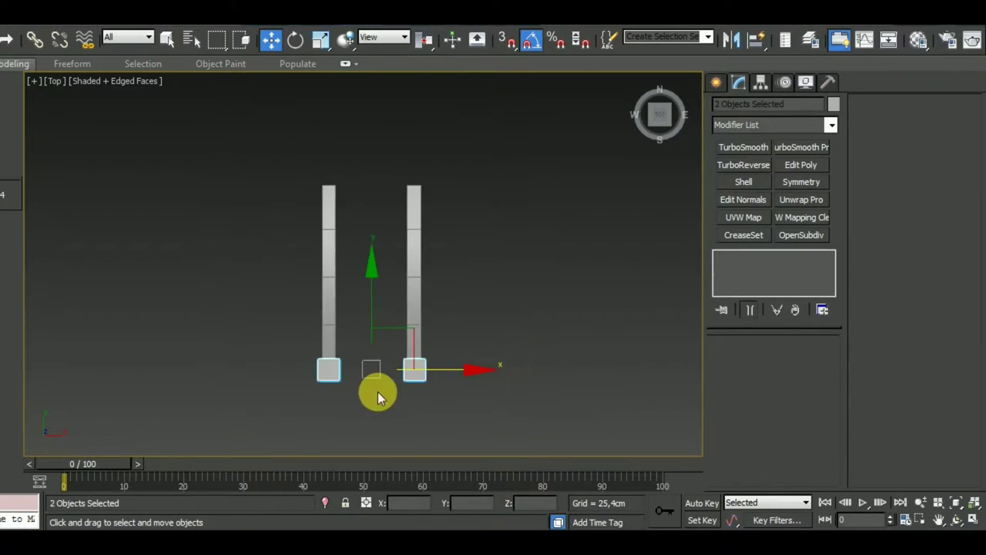
pyautogui.moveTo(382, 328); pyautogui.dragTo(431, 147)
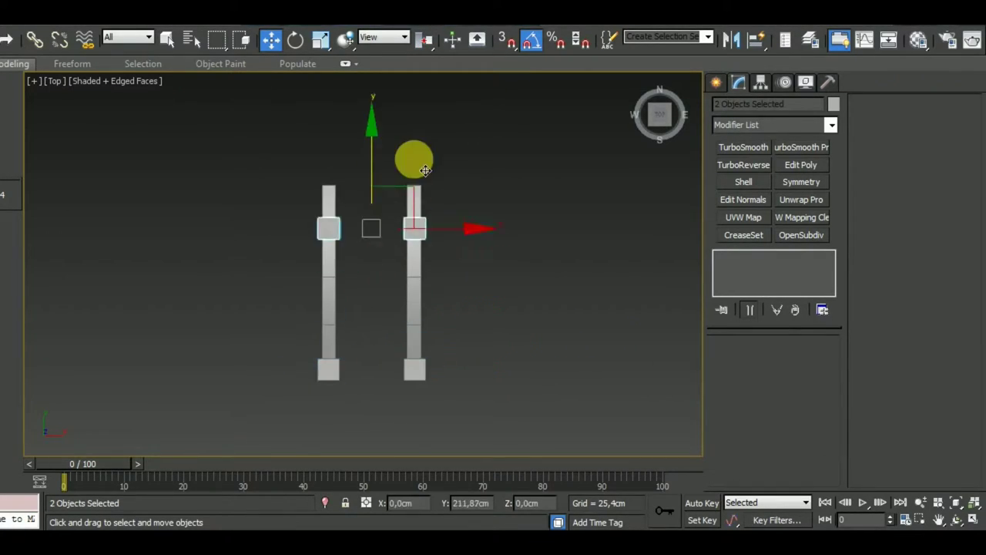
pyautogui.hotkey('ctrl', 'v')
pyautogui.click(478, 341)
pyautogui.moveTo(478, 341)
pyautogui.keyDown('alt'); pyautogui.mouseDown(button='middle')
pyautogui.moveTo(547, 368)
pyautogui.moveTo(617, 286)
pyautogui.moveTo(485, 371)
pyautogui.mouseUp(button='middle'); pyautogui.keyUp('alt')
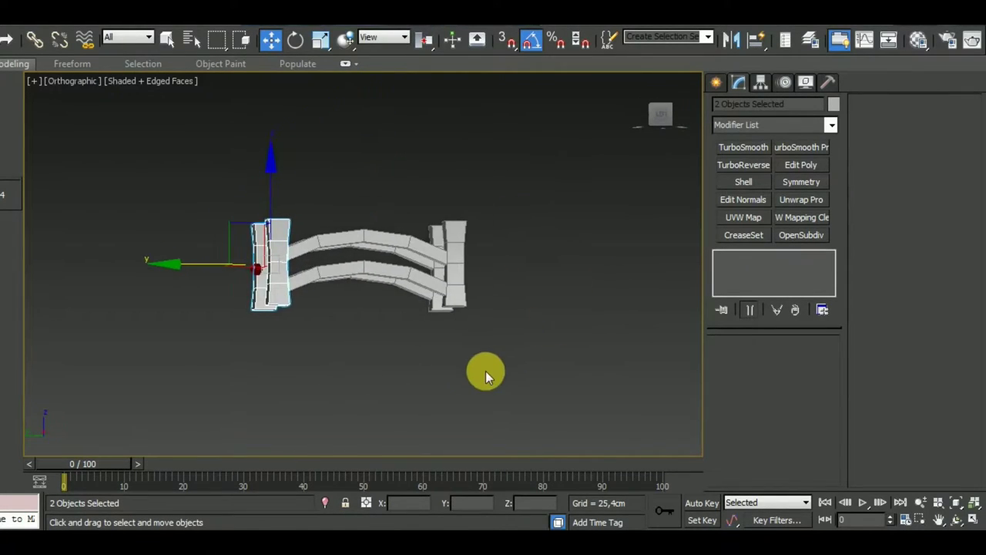
pyautogui.press('l')
pyautogui.scroll(-3, 432, 372)
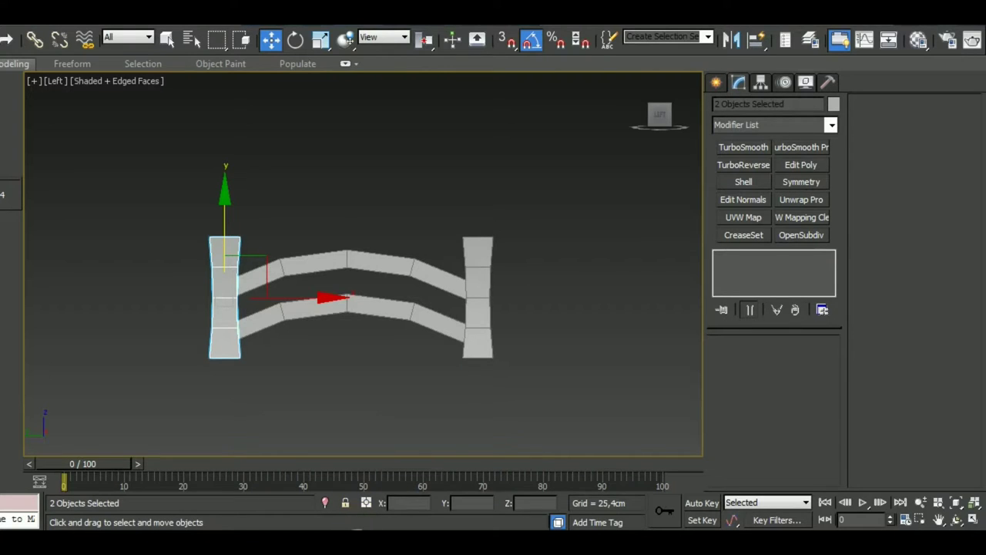
pyautogui.moveTo(625, 341)
pyautogui.keyDown('alt'); pyautogui.mouseDown(button='middle')
pyautogui.moveTo(530, 410)
pyautogui.moveTo(547, 349)
pyautogui.moveTo(536, 331)
pyautogui.mouseUp(button='middle'); pyautogui.keyUp('alt')
pyautogui.click(547, 349)
pyautogui.press('t')
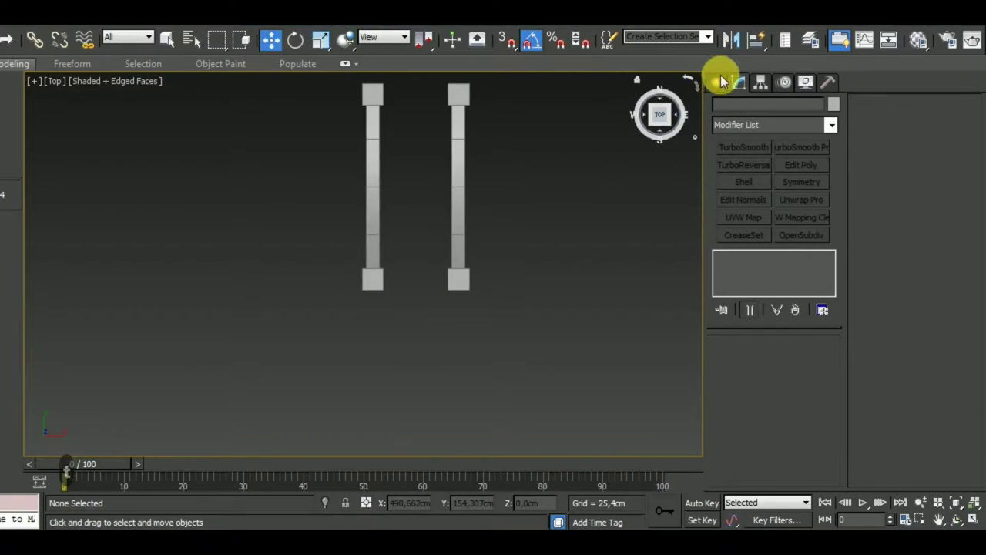
pyautogui.click(723, 82)
# - Draw a plank box between the posts in Top view and lower it to the bottom rail
pyautogui.click(740, 185)
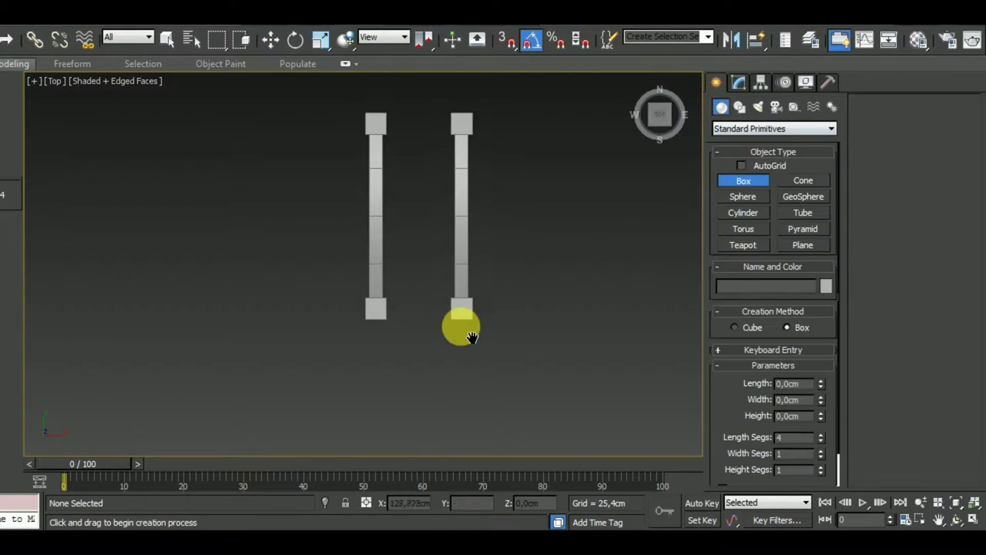
pyautogui.scroll(3, 386, 301)
pyautogui.moveTo(373, 250); pyautogui.dragTo(536, 300)
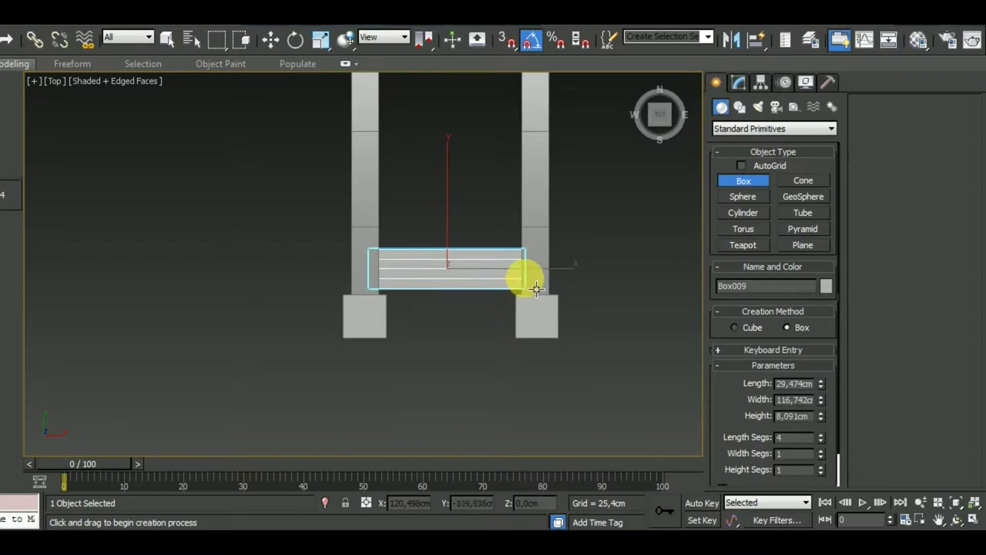
pyautogui.click(272, 39)
pyautogui.scroll(1, 519, 354)
pyautogui.press('l')
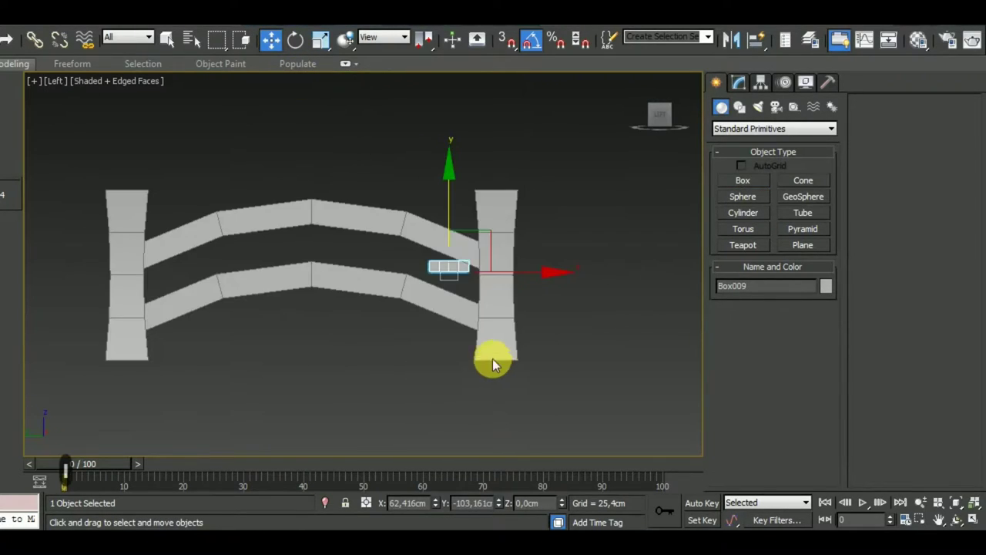
pyautogui.moveTo(462, 245); pyautogui.dragTo(462, 312)
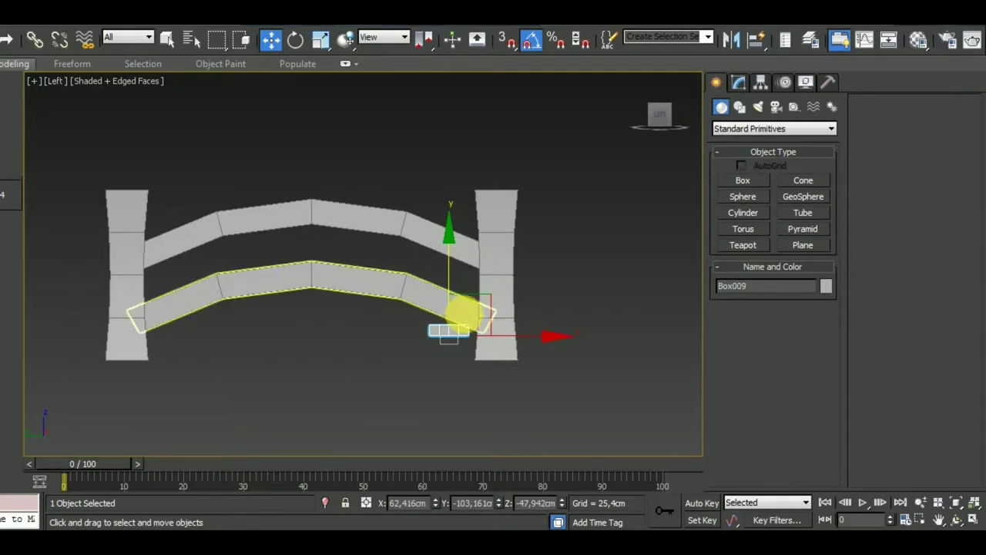
pyautogui.scroll(5, 464, 312)
pyautogui.moveTo(499, 352); pyautogui.dragTo(541, 356)
pyautogui.scroll(-3, 507, 319)
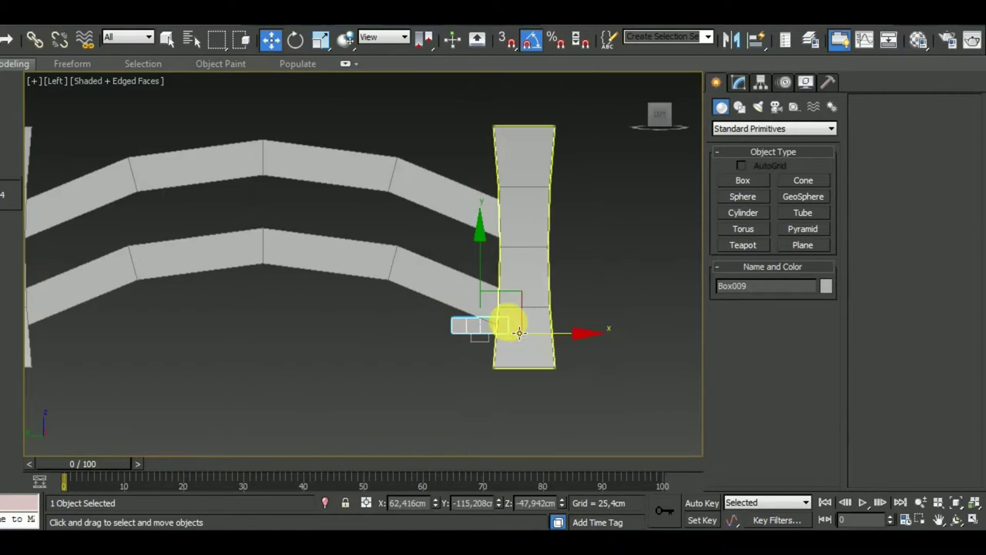
# - Set the plank to 1 length segment and 5.259 cm height, then check its fit
pyautogui.click(738, 82)
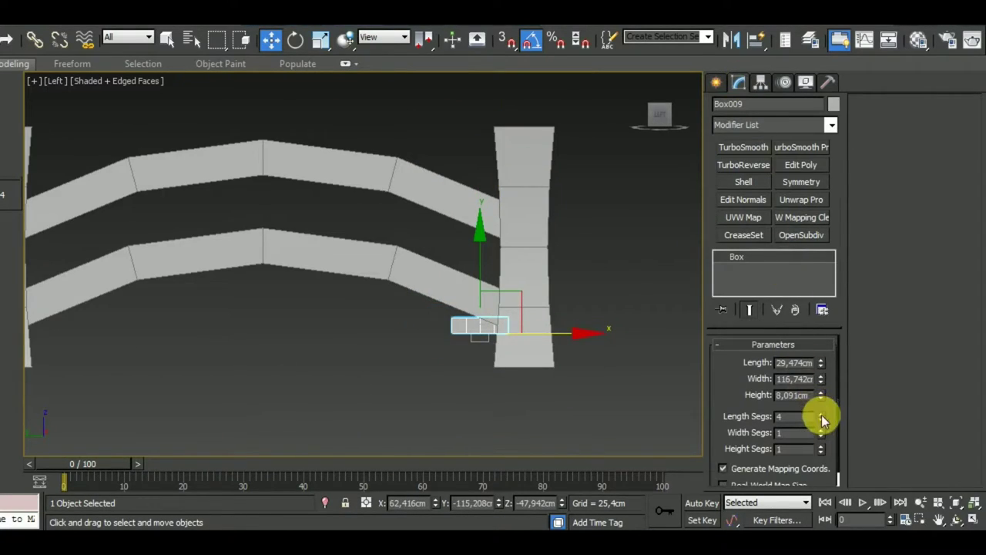
pyautogui.moveTo(678, 370)
pyautogui.keyDown('alt'); pyautogui.mouseDown(button='middle')
pyautogui.moveTo(612, 399)
pyautogui.moveTo(594, 429)
pyautogui.mouseUp(button='middle'); pyautogui.keyUp('alt')
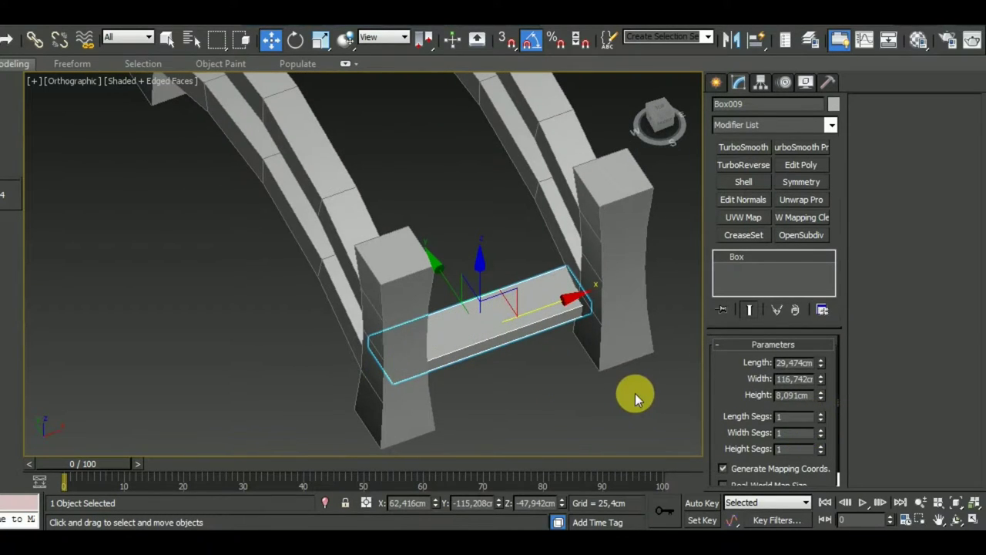
pyautogui.keyDown('alt'); pyautogui.moveTo(635, 393); pyautogui.dragTo(657, 346, button='middle'); pyautogui.keyUp('alt')
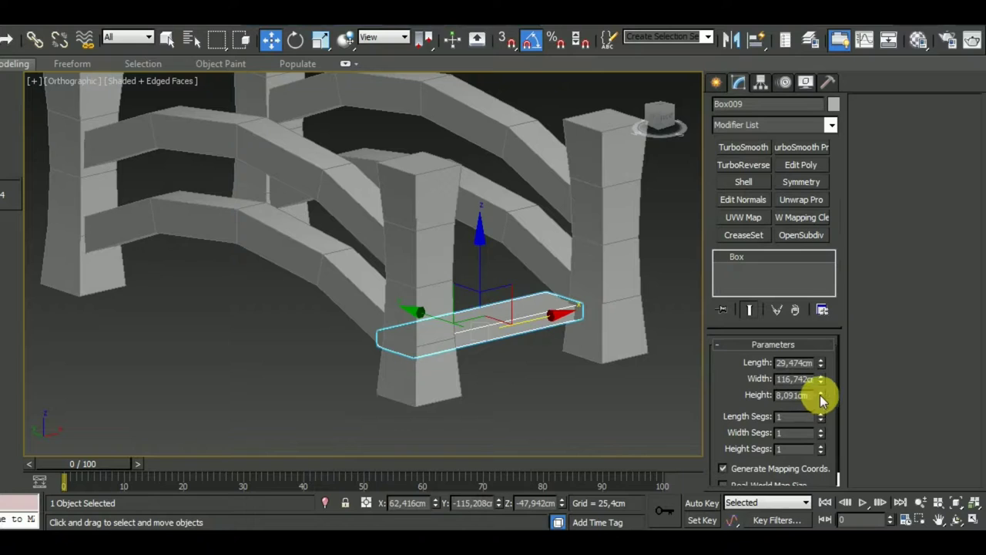
pyautogui.moveTo(822, 398); pyautogui.dragTo(829, 433)
pyautogui.moveTo(678, 386)
pyautogui.keyDown('alt'); pyautogui.mouseDown(button='middle')
pyautogui.moveTo(576, 374)
pyautogui.moveTo(593, 360)
pyautogui.moveTo(550, 348)
pyautogui.mouseUp(button='middle'); pyautogui.keyUp('alt')
pyautogui.press('l')
pyautogui.scroll(5, 502, 346)
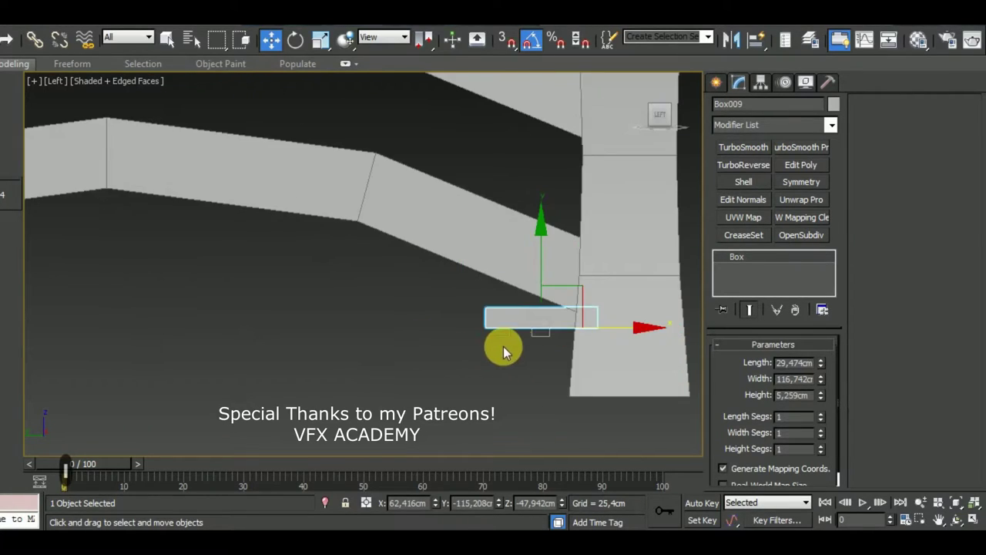
pyautogui.scroll(-2, 599, 341)
pyautogui.click(627, 345)
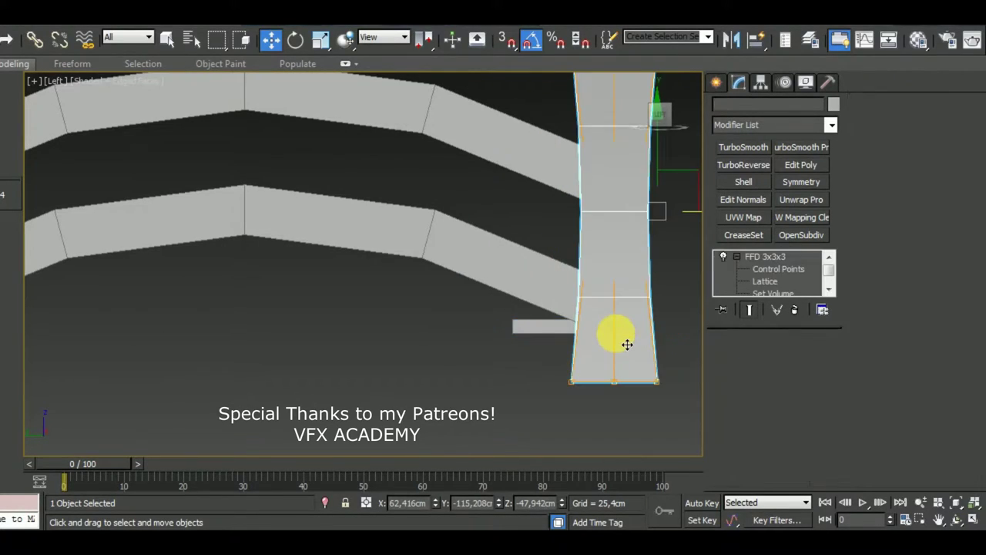
pyautogui.click(547, 336)
pyautogui.moveTo(634, 356)
pyautogui.keyDown('alt'); pyautogui.mouseDown(button='middle')
pyautogui.moveTo(557, 403)
pyautogui.moveTo(637, 396)
pyautogui.mouseUp(button='middle'); pyautogui.keyUp('alt')
pyautogui.press('l')
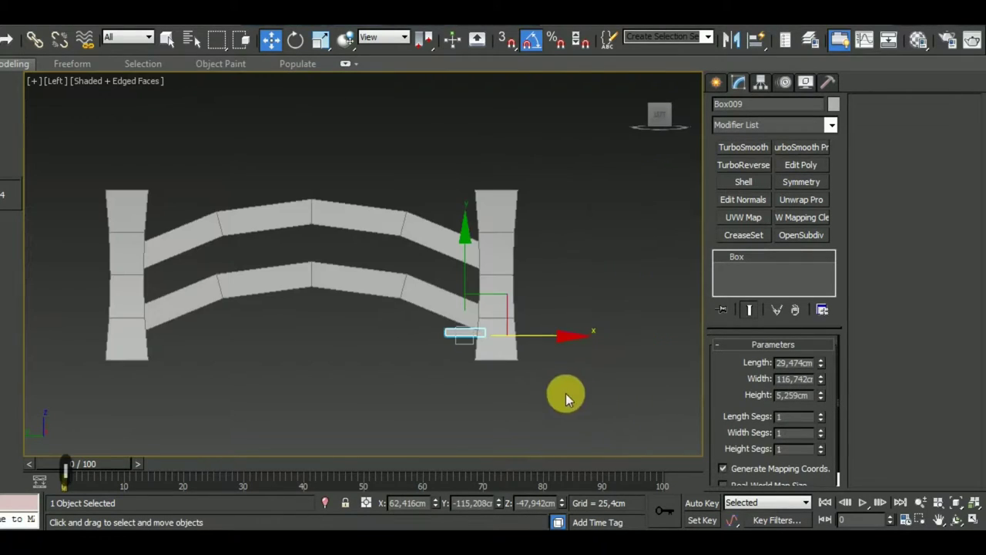
pyautogui.scroll(5, 585, 325)
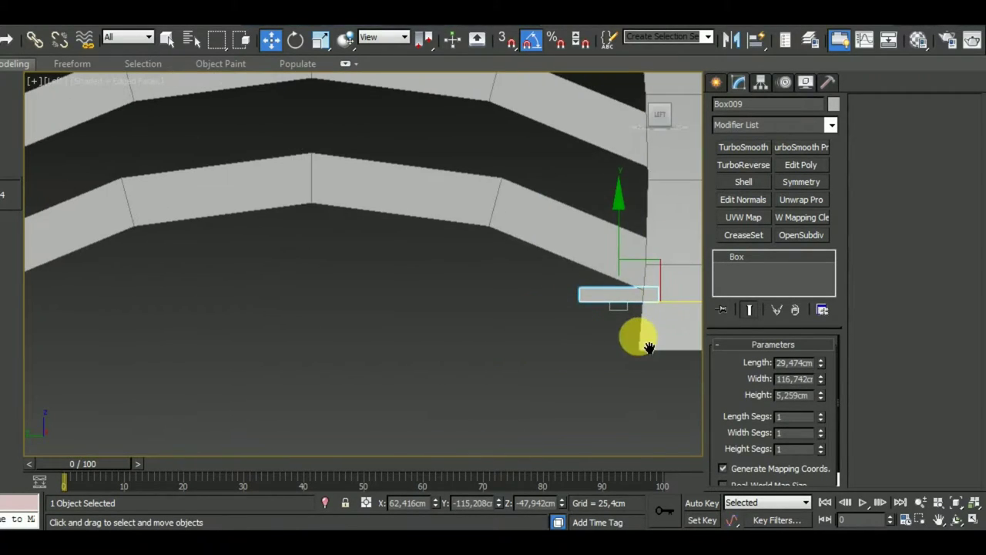
# - Shift-clone the plank leftward as 8 copies spanning the gap between posts
pyautogui.keyDown('shift'); pyautogui.moveTo(691, 308); pyautogui.dragTo(622, 309); pyautogui.keyUp('shift')
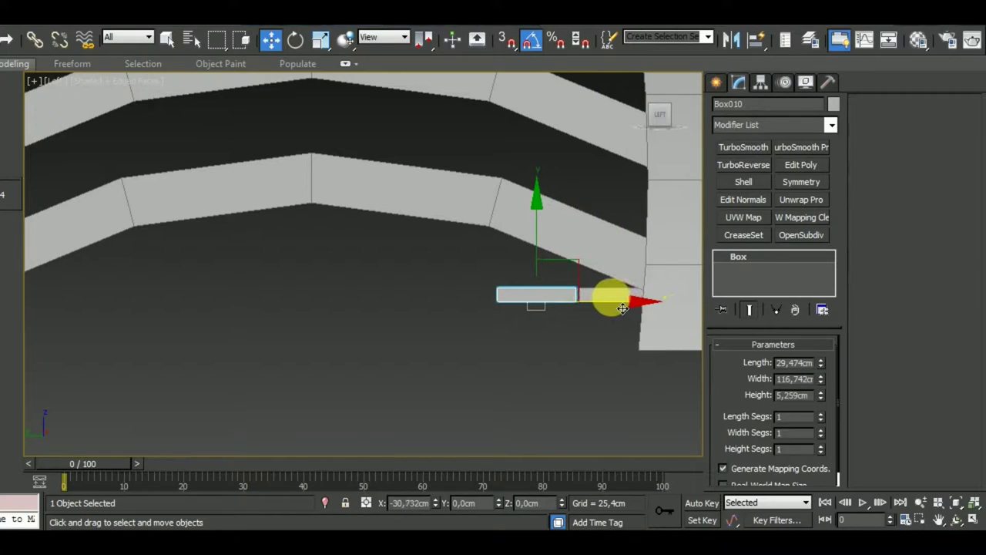
pyautogui.doubleClick(501, 287)
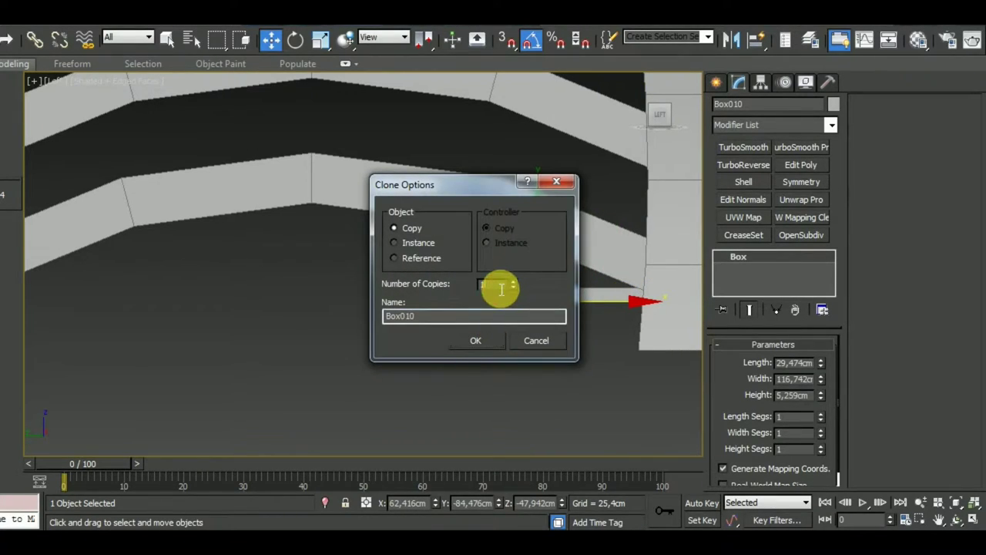
pyautogui.click(475, 340)
pyautogui.scroll(-3, 478, 363)
pyautogui.scroll(-2, 490, 362)
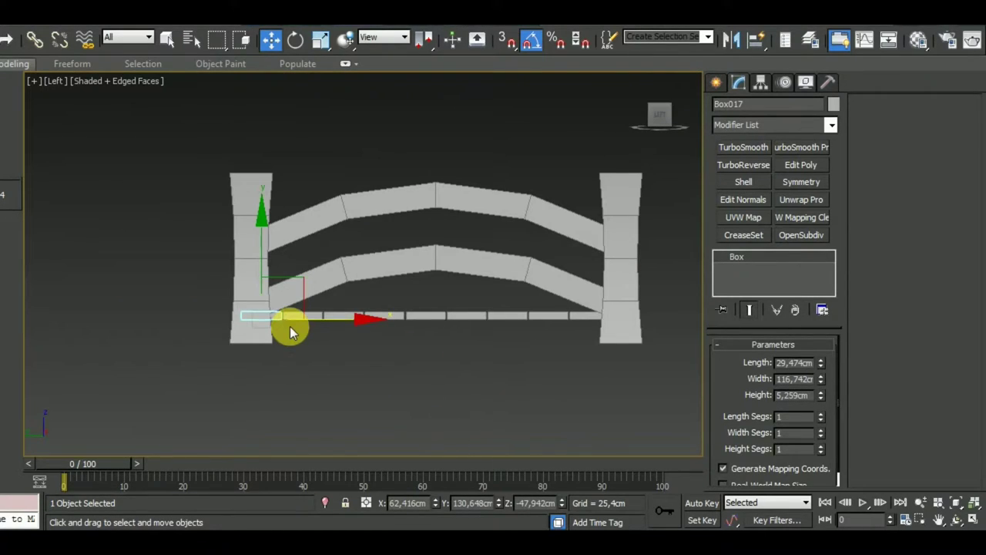
# - Select all nine planks together
pyautogui.keyDown('ctrl'); pyautogui.click(580, 315); pyautogui.keyUp('ctrl')
pyautogui.keyDown('ctrl'); pyautogui.click(510, 324); pyautogui.keyUp('ctrl')
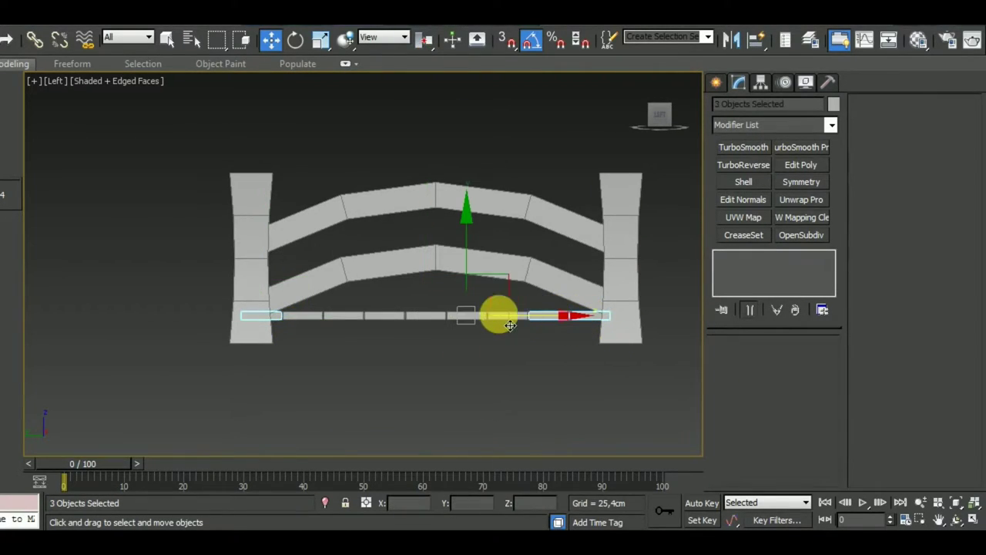
pyautogui.keyDown('ctrl'); pyautogui.click(467, 318); pyautogui.keyUp('ctrl')
pyautogui.keyDown('ctrl'); pyautogui.click(426, 318); pyautogui.keyUp('ctrl')
pyautogui.keyDown('ctrl'); pyautogui.click(385, 318); pyautogui.keyUp('ctrl')
pyautogui.keyDown('ctrl'); pyautogui.click(332, 319); pyautogui.keyUp('ctrl')
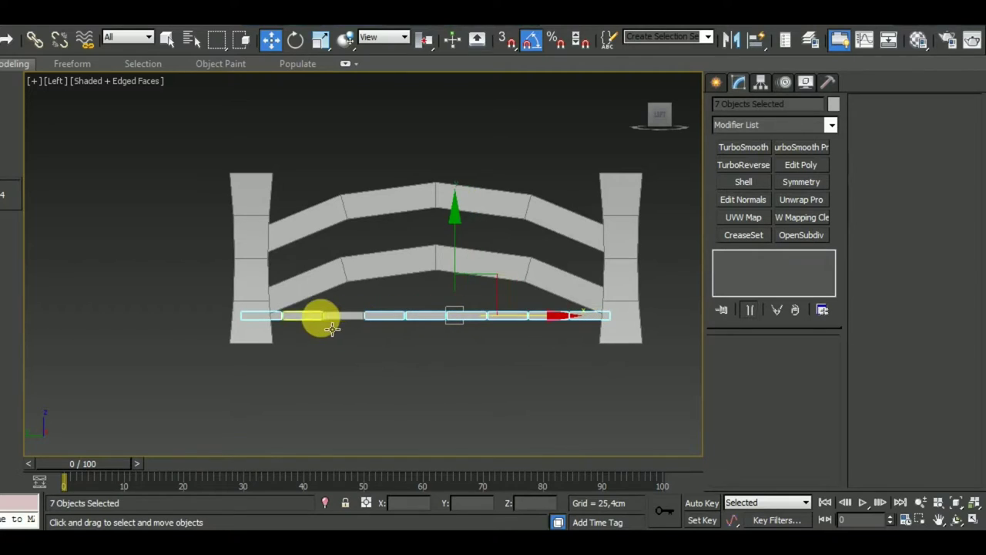
pyautogui.keyDown('ctrl'); pyautogui.click(303, 317); pyautogui.keyUp('ctrl')
pyautogui.moveTo(540, 347); pyautogui.dragTo(447, 363, button='middle')
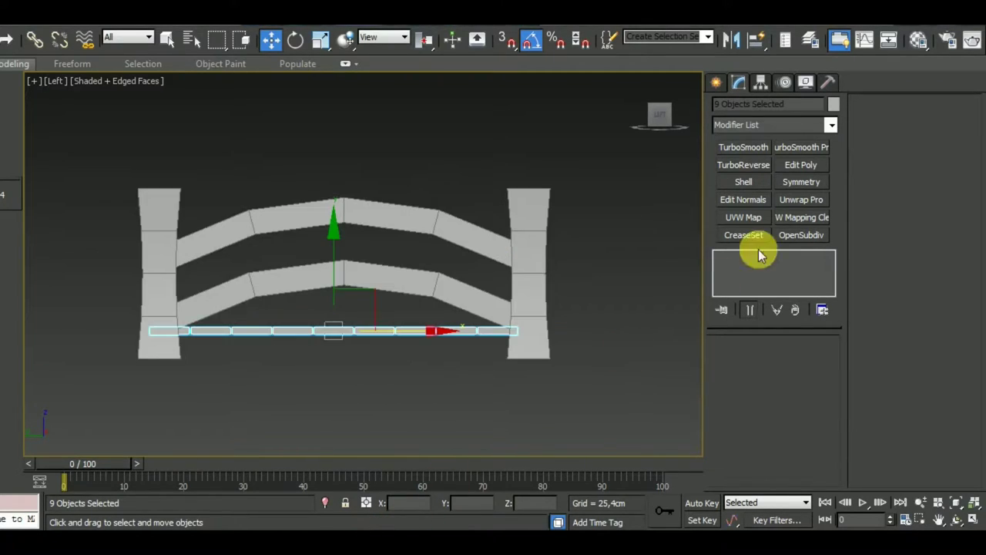
pyautogui.click(831, 125)
# - Replace the Camera Map with a Bend modifier, Angle 60, Direction -90, on the Y axis
pyautogui.click(750, 359)
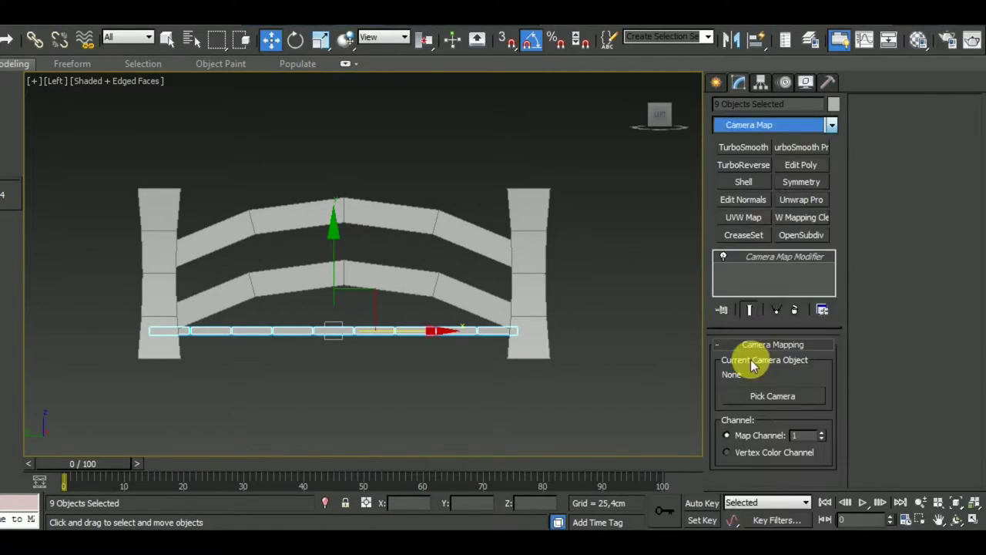
pyautogui.rightClick(806, 259)
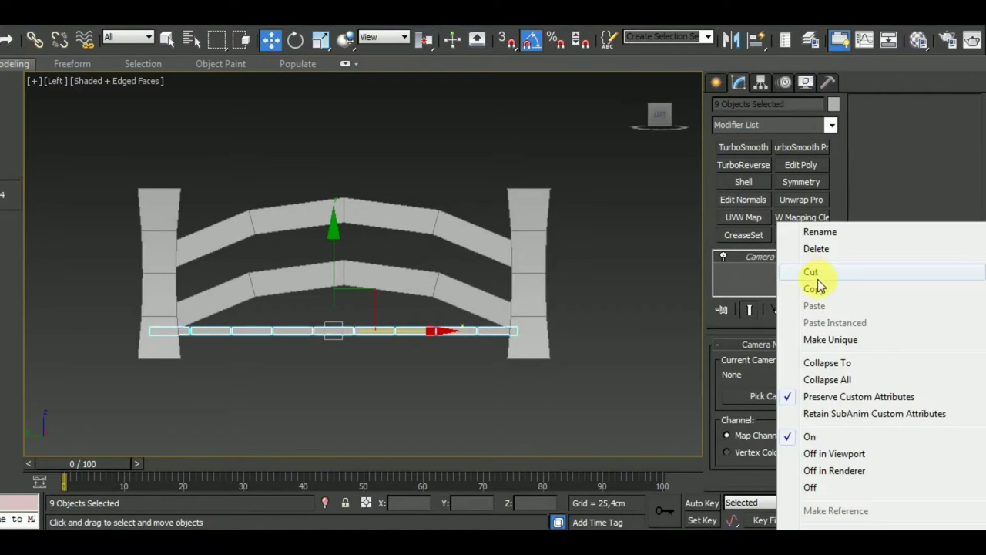
pyautogui.click(817, 248)
pyautogui.click(831, 125)
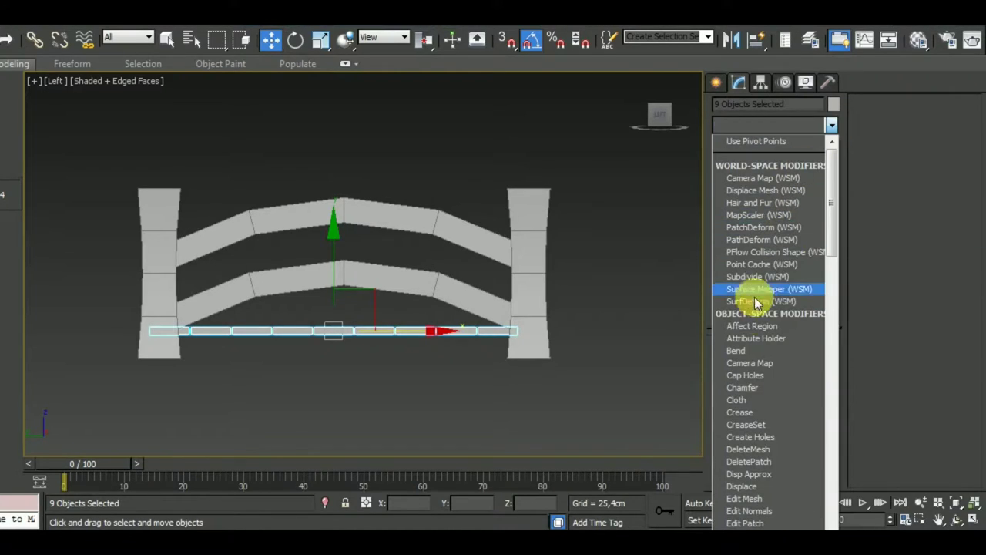
pyautogui.click(753, 350)
pyautogui.click(798, 373)
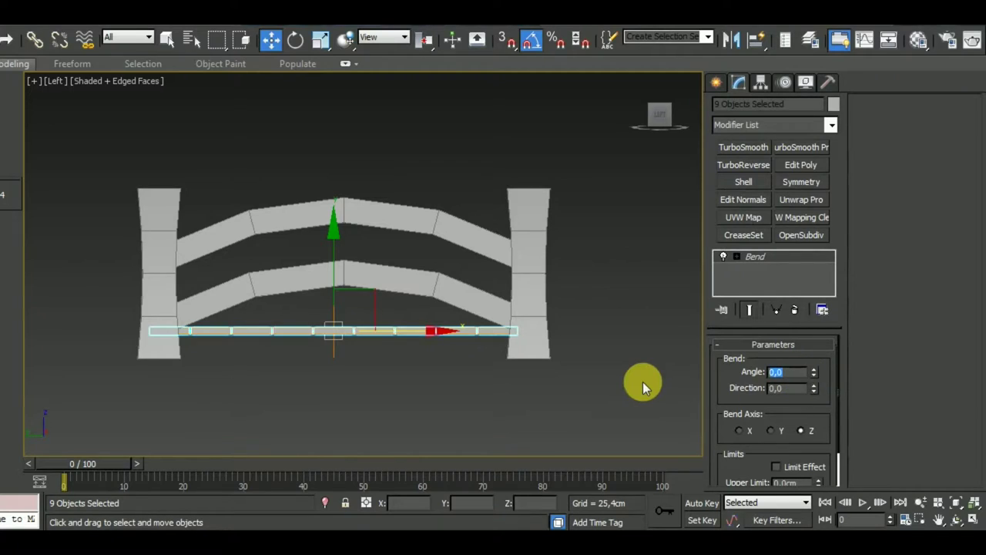
pyautogui.write('60')
pyautogui.press('Tab')
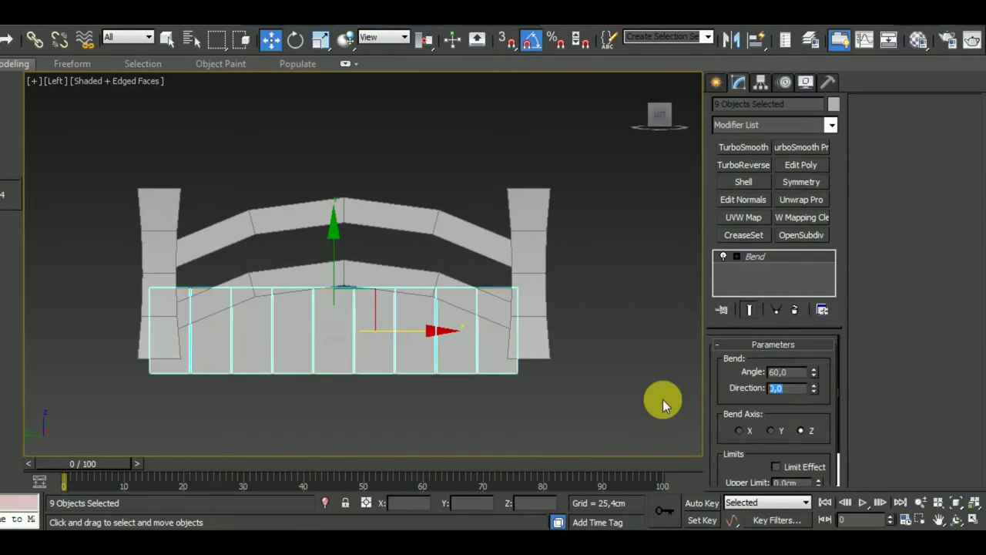
pyautogui.write('-90')
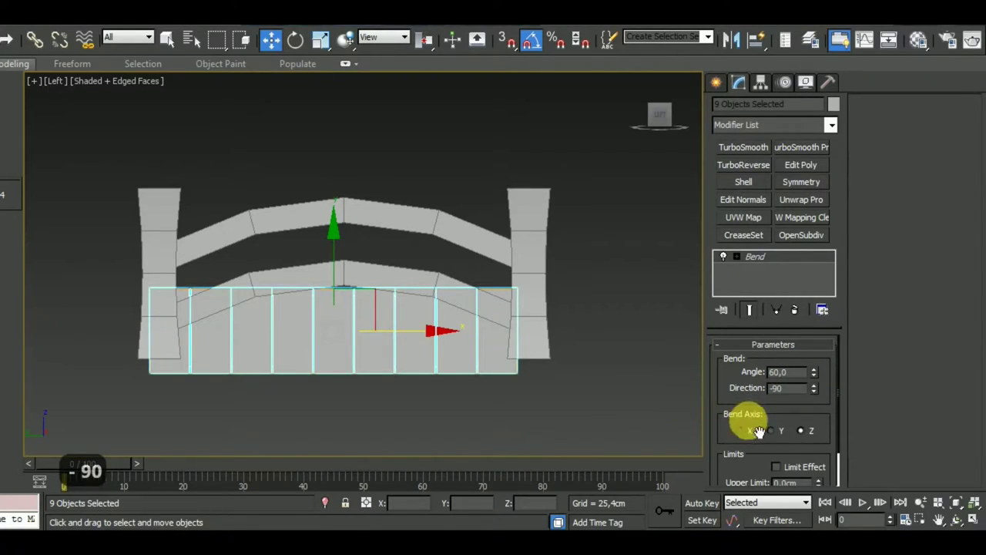
pyautogui.click(771, 430)
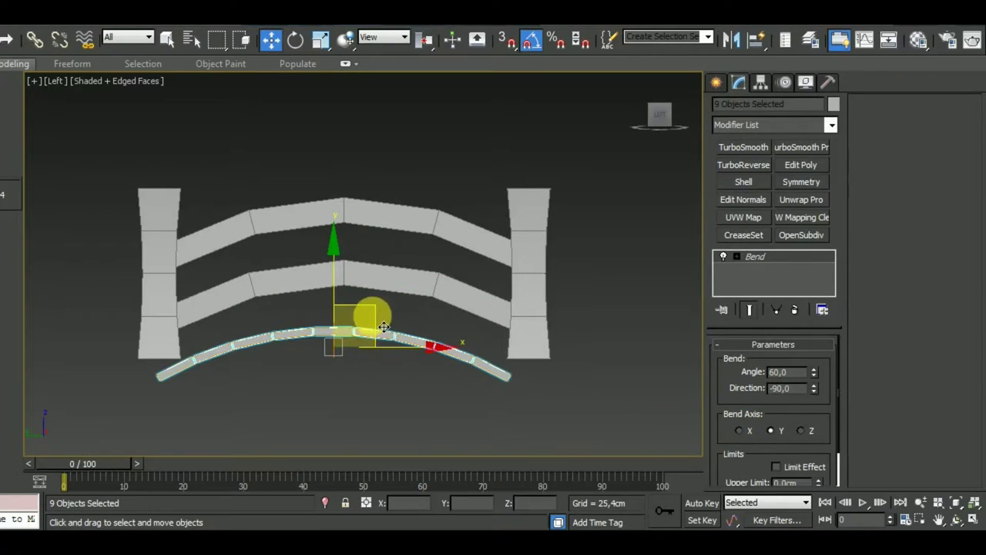
# - Raise the bent deck planks up beneath the rails and orbit to check
pyautogui.moveTo(393, 339); pyautogui.dragTo(393, 295)
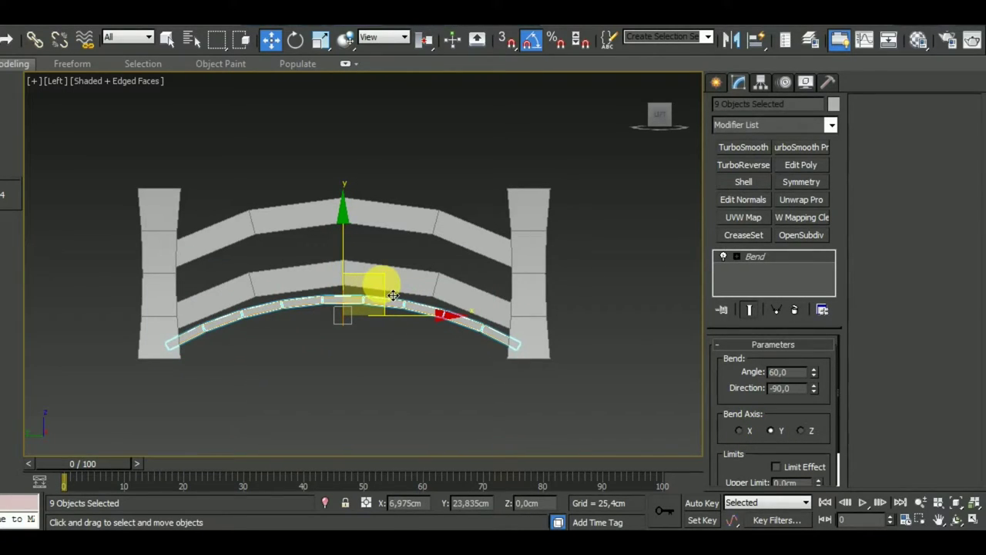
pyautogui.scroll(3, 398, 301)
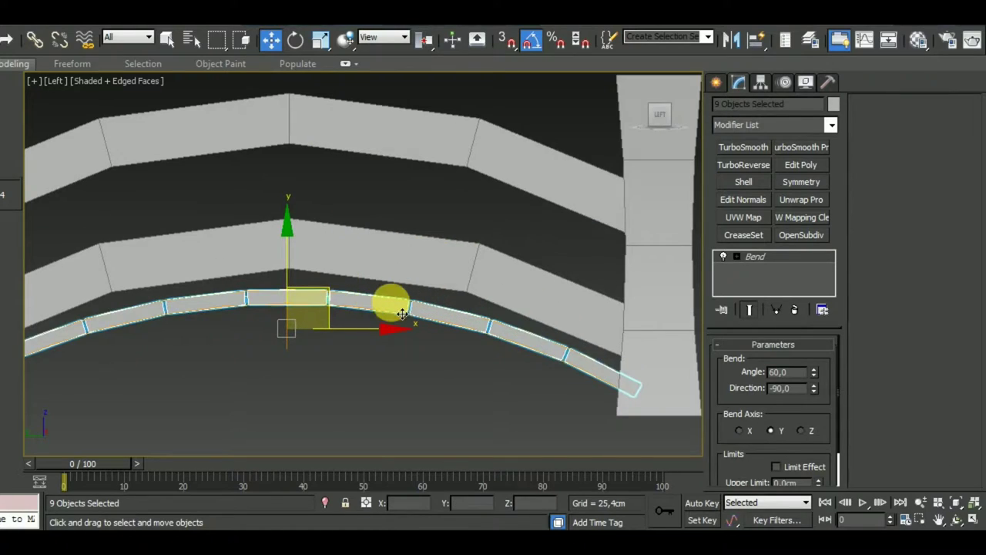
pyautogui.scroll(-2, 402, 314)
pyautogui.scroll(-2, 407, 313)
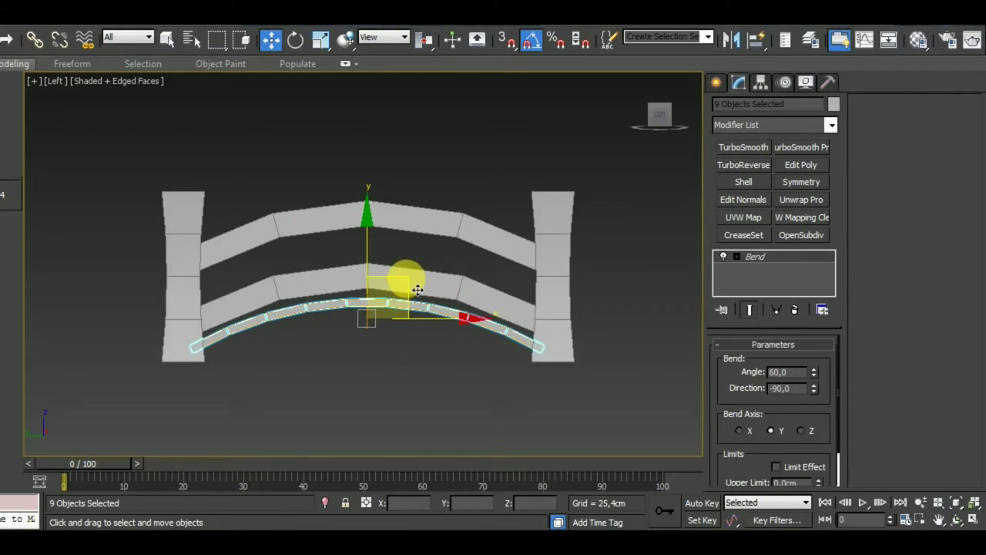
pyautogui.moveTo(417, 290); pyautogui.dragTo(417, 287)
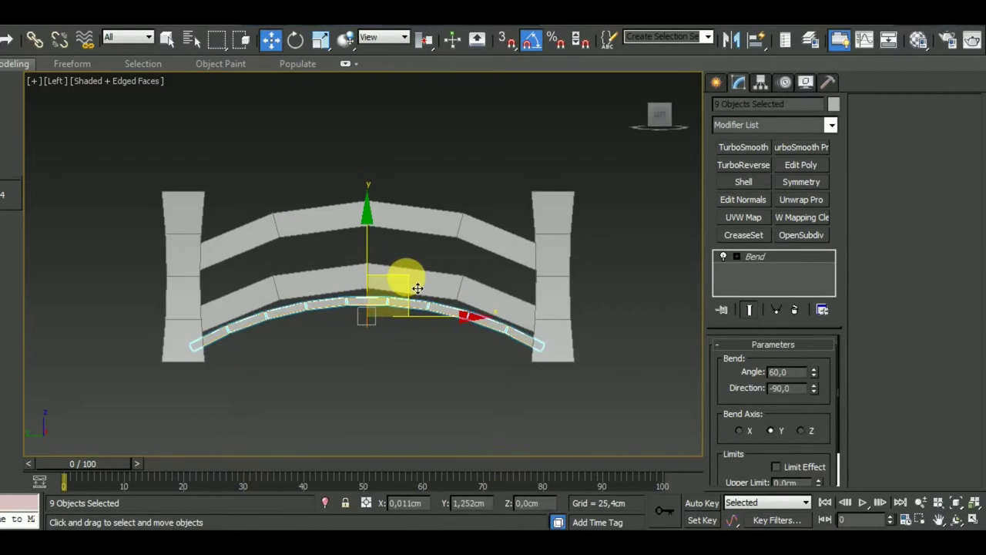
pyautogui.keyDown('alt'); pyautogui.moveTo(403, 280); pyautogui.dragTo(418, 302, button='middle'); pyautogui.keyUp('alt')
pyautogui.moveTo(588, 354)
pyautogui.keyDown('alt'); pyautogui.mouseDown(button='middle')
pyautogui.moveTo(446, 374)
pyautogui.moveTo(491, 398)
pyautogui.moveTo(527, 393)
pyautogui.moveTo(569, 368)
pyautogui.moveTo(533, 384)
pyautogui.moveTo(522, 377)
pyautogui.moveTo(568, 352)
pyautogui.mouseUp(button='middle'); pyautogui.keyUp('alt')
# - Select deck plank Box010 and show its base Box size: 29.474 × 116.742 × 5.259 cm
pyautogui.click(533, 384)
pyautogui.scroll(3, 519, 373)
pyautogui.scroll(-3, 519, 373)
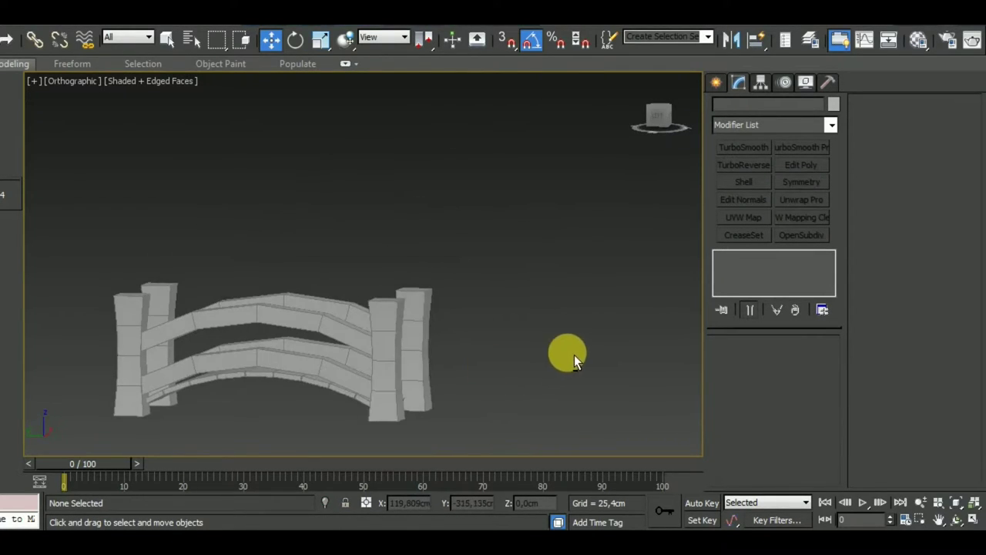
pyautogui.keyDown('alt'); pyautogui.moveTo(464, 398); pyautogui.dragTo(546, 375, button='middle'); pyautogui.keyUp('alt')
pyautogui.click(436, 336)
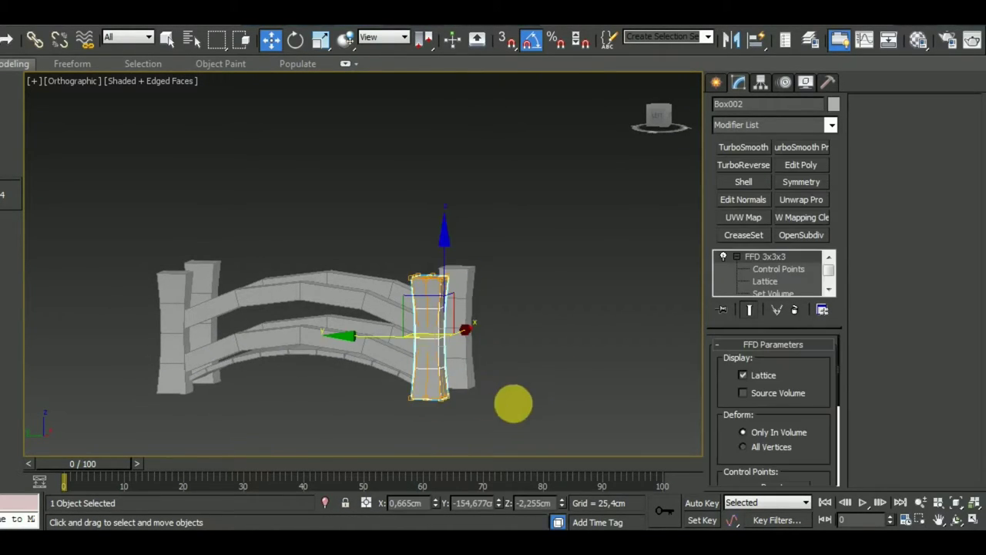
pyautogui.moveTo(513, 404)
pyautogui.keyDown('alt'); pyautogui.mouseDown(button='middle')
pyautogui.moveTo(533, 360)
pyautogui.moveTo(509, 400)
pyautogui.mouseUp(button='middle'); pyautogui.keyUp('alt')
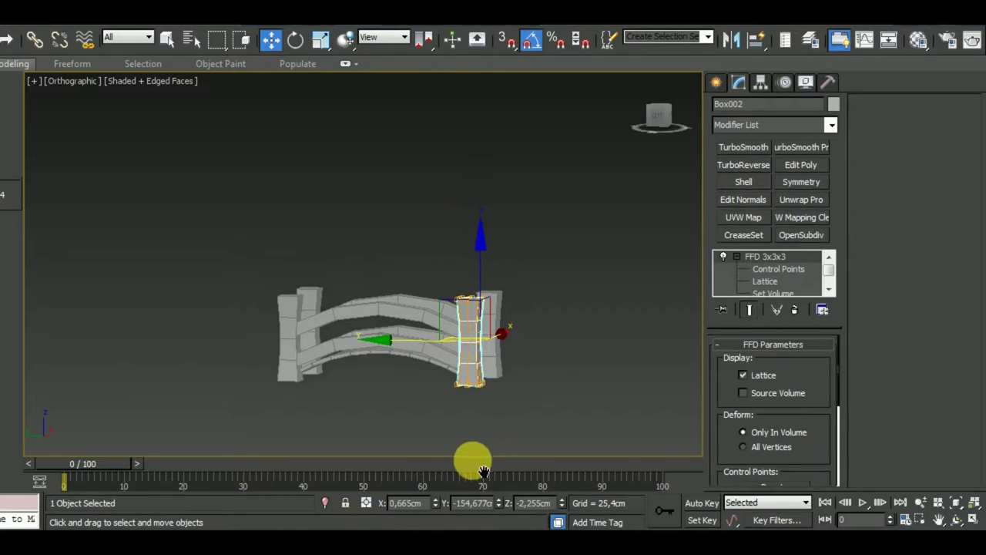
pyautogui.scroll(3, 434, 352)
pyautogui.click(437, 339)
pyautogui.moveTo(437, 339)
pyautogui.keyDown('alt'); pyautogui.mouseDown(button='middle')
pyautogui.moveTo(440, 331)
pyautogui.moveTo(493, 437)
pyautogui.moveTo(458, 461)
pyautogui.moveTo(557, 399)
pyautogui.mouseUp(button='middle'); pyautogui.keyUp('alt')
pyautogui.click(768, 269)
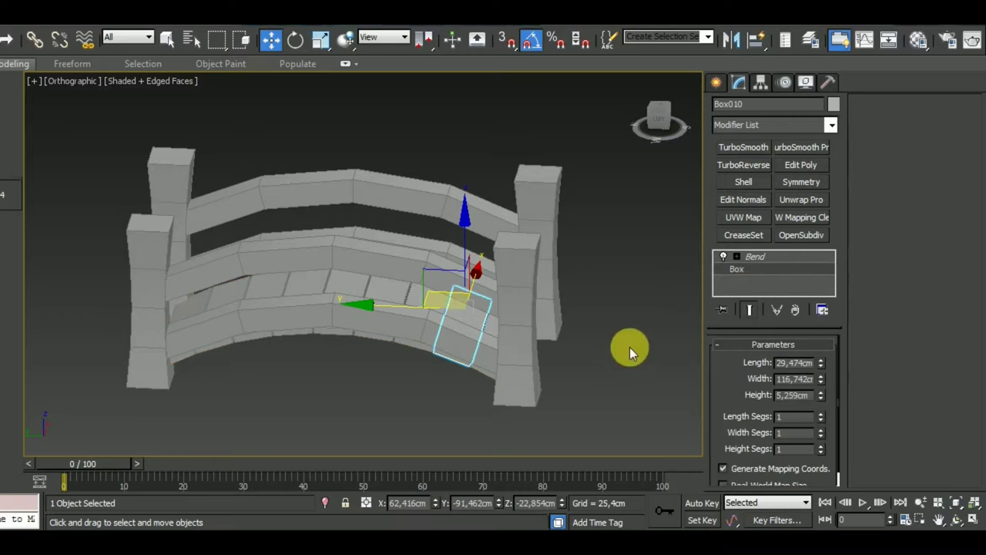
pyautogui.moveTo(630, 347)
pyautogui.keyDown('alt'); pyautogui.mouseDown(button='middle')
pyautogui.moveTo(608, 368)
pyautogui.moveTo(673, 296)
pyautogui.mouseUp(button='middle'); pyautogui.keyUp('alt')
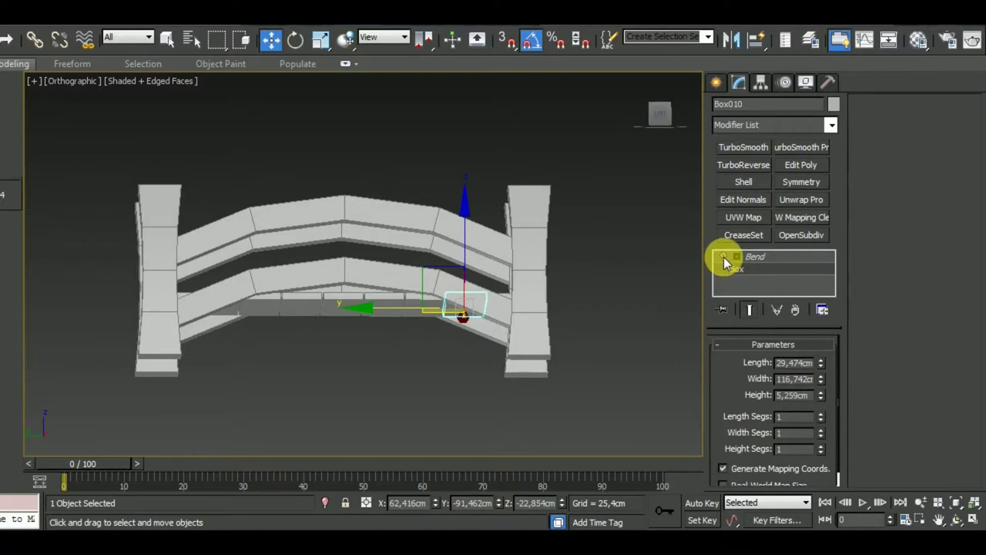
pyautogui.keyDown('alt'); pyautogui.moveTo(612, 322); pyautogui.dragTo(466, 437, button='middle'); pyautogui.keyUp('alt')
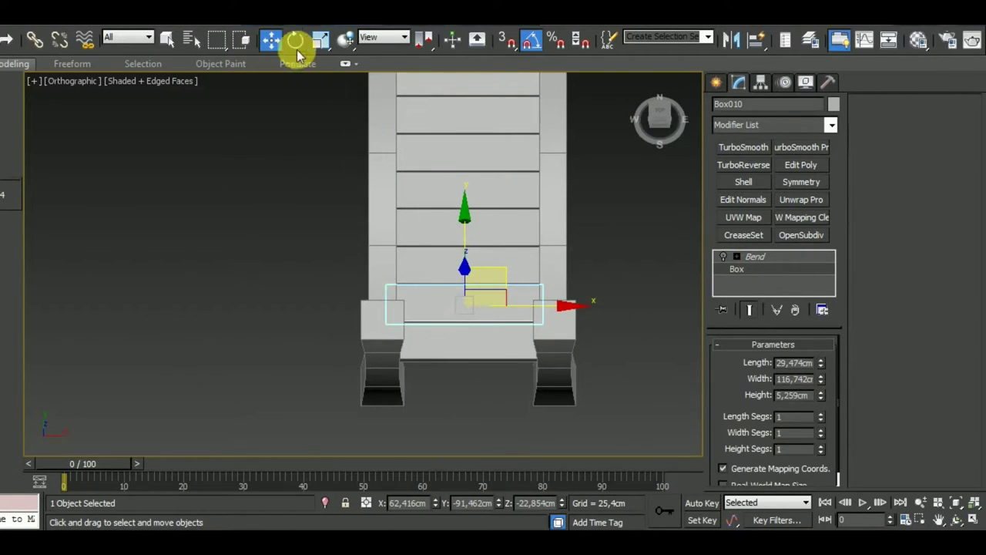
# - Scale deck planks Box012, Box014 and Box016 to about 106% along X
pyautogui.click(320, 40)
pyautogui.keyDown('alt'); pyautogui.moveTo(387, 275); pyautogui.dragTo(461, 360, button='middle'); pyautogui.keyUp('alt')
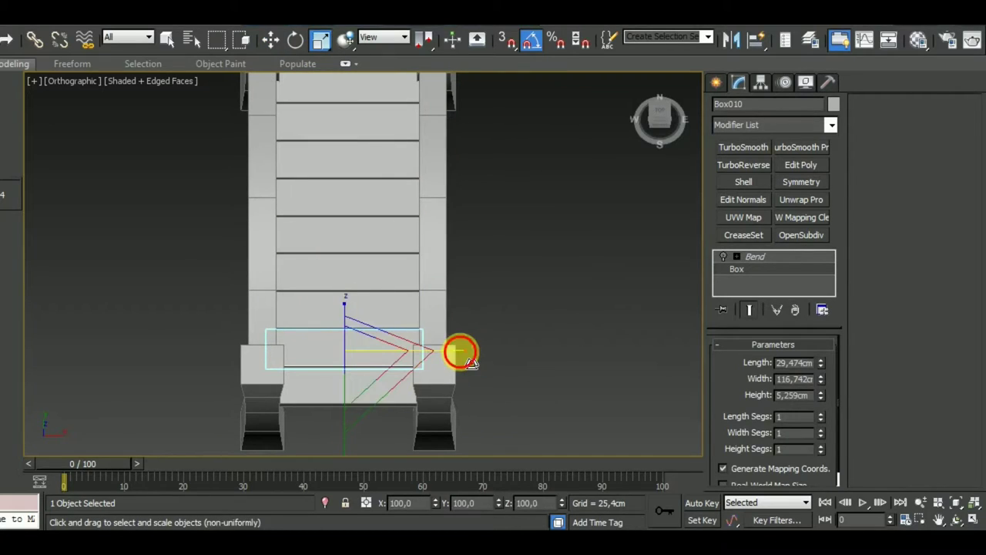
pyautogui.click(401, 278)
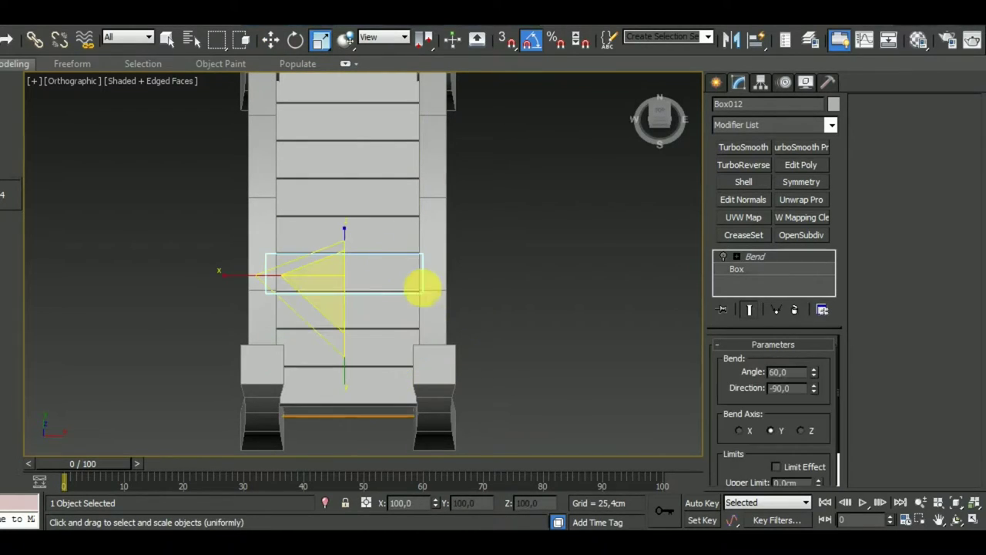
pyautogui.moveTo(409, 275)
pyautogui.keyDown('alt'); pyautogui.mouseDown(button='middle')
pyautogui.moveTo(524, 141)
pyautogui.moveTo(542, 84)
pyautogui.mouseUp(button='middle'); pyautogui.keyUp('alt')
pyautogui.click(261, 287)
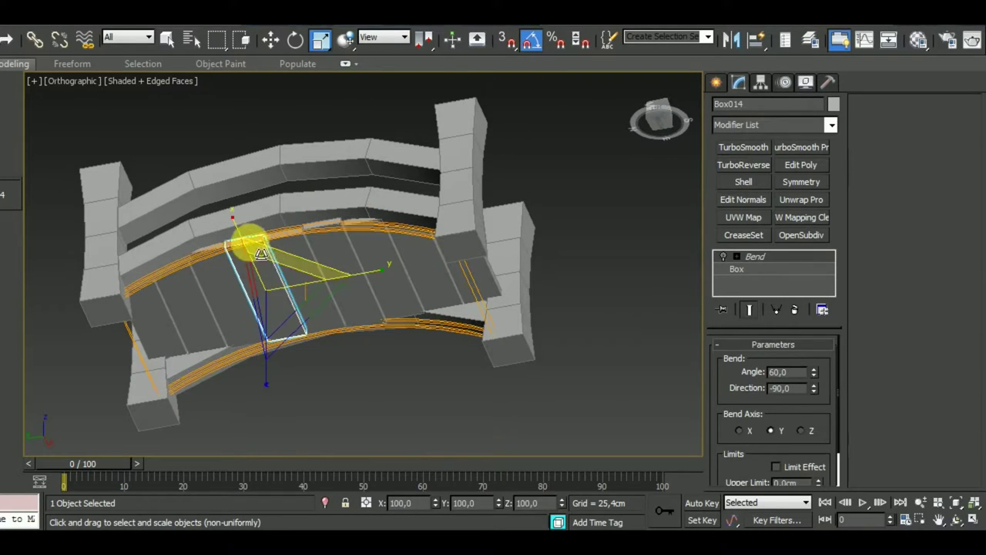
pyautogui.click(155, 244)
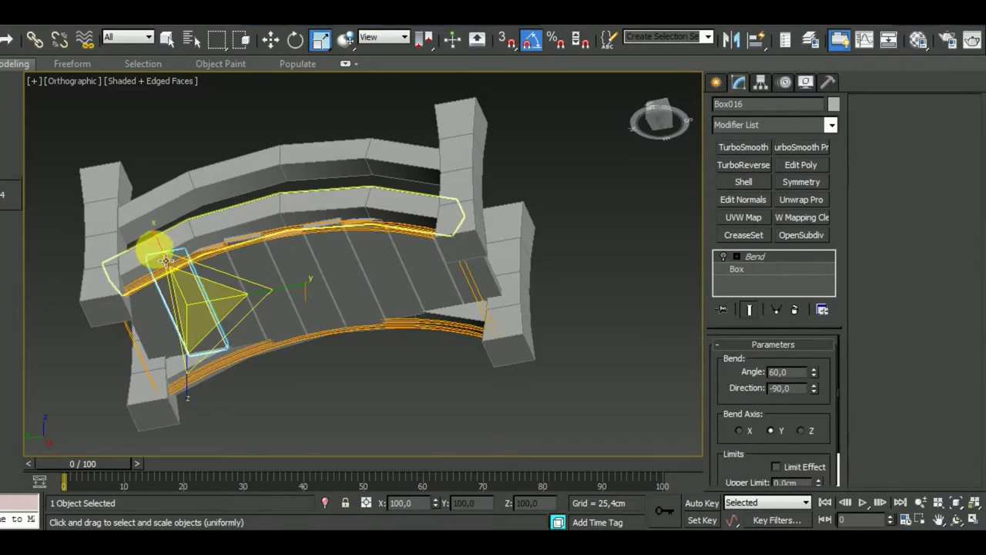
pyautogui.moveTo(155, 244)
pyautogui.keyDown('alt'); pyautogui.mouseDown(button='middle')
pyautogui.moveTo(491, 352)
pyautogui.moveTo(370, 368)
pyautogui.moveTo(432, 467)
pyautogui.moveTo(454, 484)
pyautogui.moveTo(502, 491)
pyautogui.moveTo(537, 450)
pyautogui.moveTo(520, 451)
pyautogui.mouseUp(button='middle'); pyautogui.keyUp('alt')
# - Scale the bottom deck plank Box009 to about 106% along X
pyautogui.scroll(5, 304, 367)
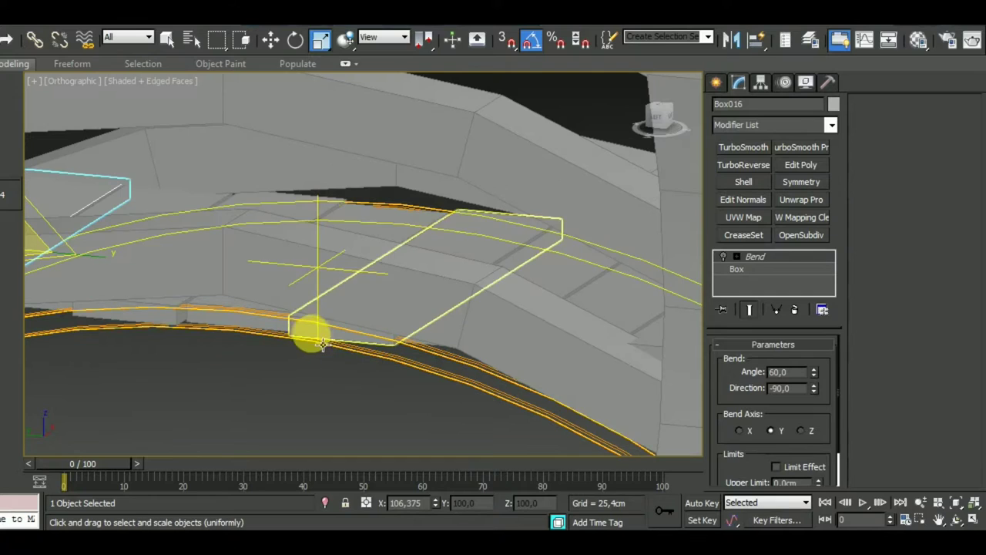
pyautogui.scroll(-5, 264, 326)
pyautogui.moveTo(363, 319)
pyautogui.keyDown('alt'); pyautogui.mouseDown(button='middle')
pyautogui.moveTo(532, 404)
pyautogui.moveTo(468, 390)
pyautogui.mouseUp(button='middle'); pyautogui.keyUp('alt')
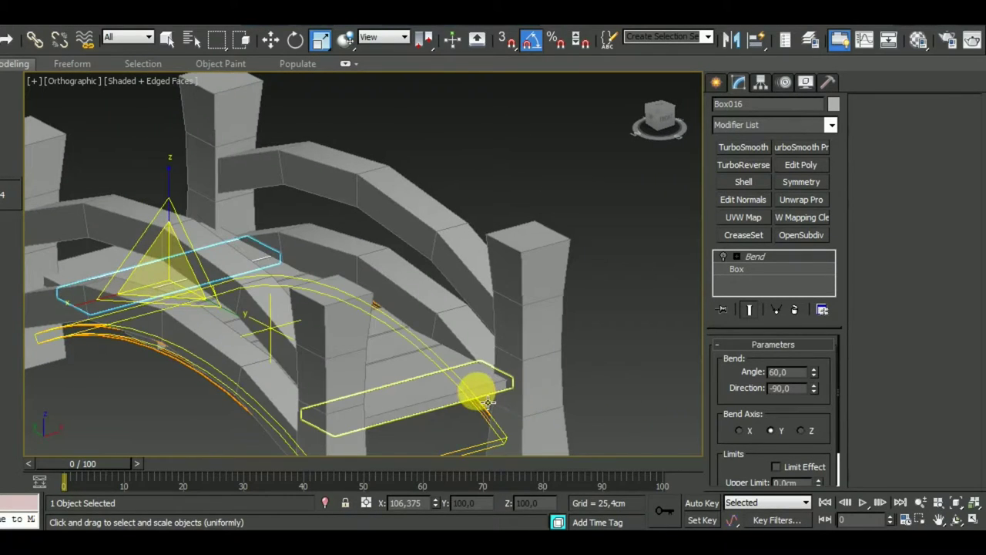
pyautogui.click(352, 347)
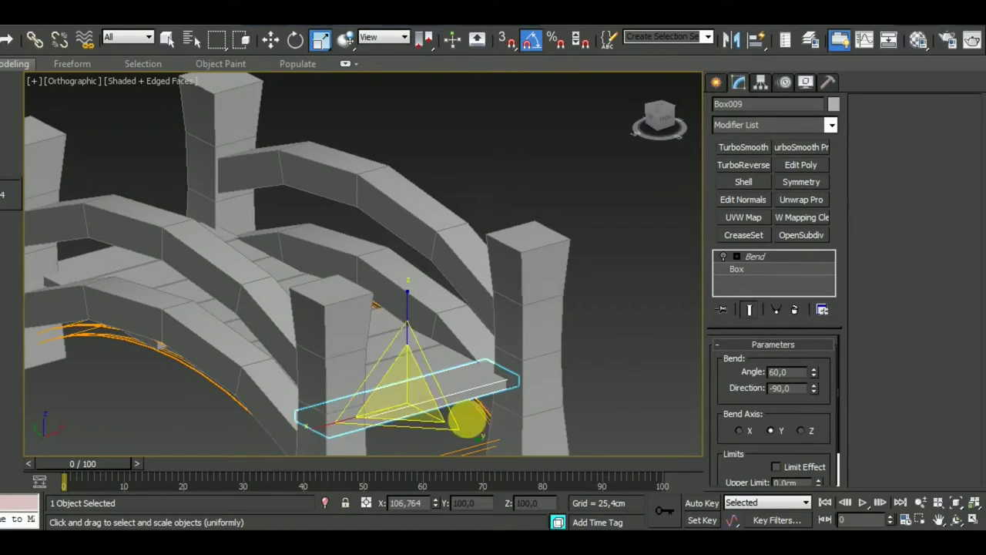
pyautogui.moveTo(326, 437)
pyautogui.keyDown('alt'); pyautogui.mouseDown(button='middle')
pyautogui.moveTo(538, 404)
pyautogui.moveTo(702, 285)
pyautogui.mouseUp(button='middle'); pyautogui.keyUp('alt')
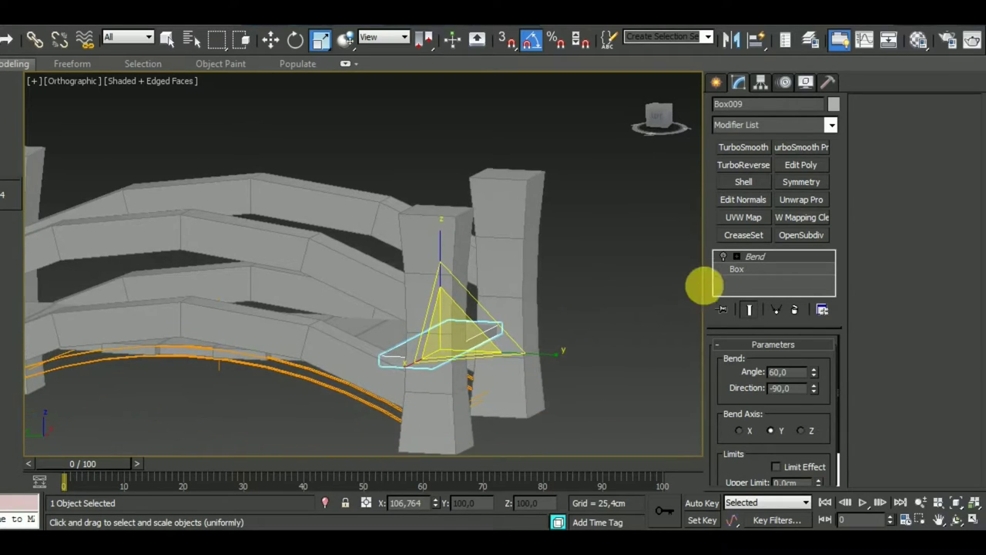
pyautogui.keyDown('alt'); pyautogui.moveTo(570, 395); pyautogui.dragTo(538, 410, button='middle'); pyautogui.keyUp('alt')
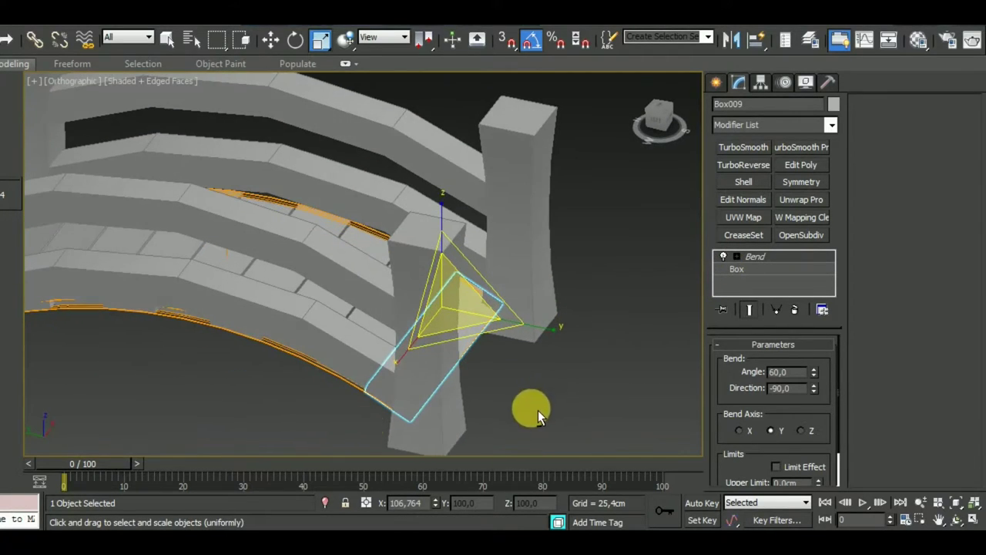
# - Deselect the plank and select the front-right pillar Box002
pyautogui.click(281, 430)
pyautogui.scroll(-1, 285, 355)
pyautogui.scroll(3, 286, 350)
pyautogui.scroll(-3, 345, 343)
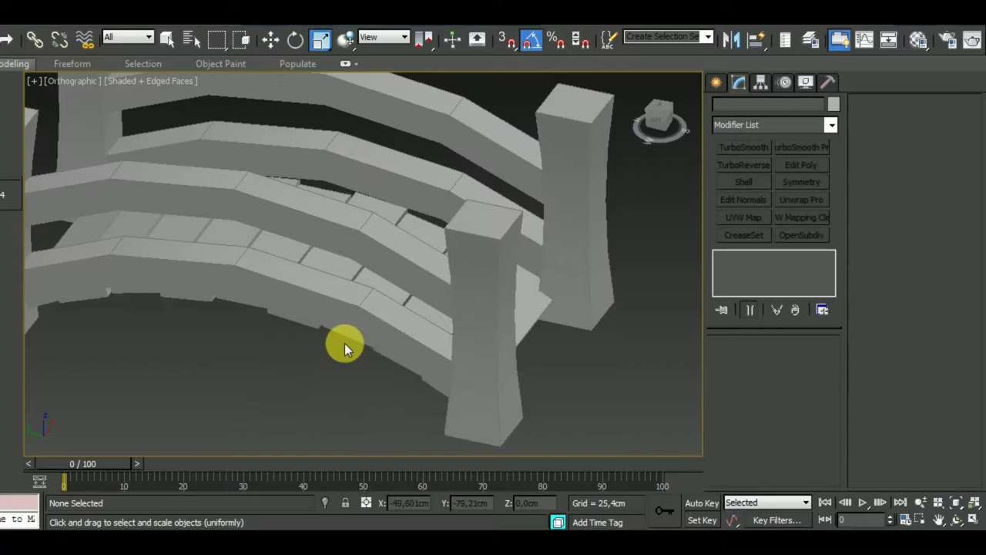
pyautogui.scroll(-2, 395, 353)
pyautogui.click(452, 377)
pyautogui.moveTo(515, 390)
pyautogui.keyDown('alt'); pyautogui.mouseDown(button='middle')
pyautogui.moveTo(496, 412)
pyautogui.moveTo(554, 414)
pyautogui.moveTo(542, 387)
pyautogui.moveTo(583, 356)
pyautogui.moveTo(559, 366)
pyautogui.mouseUp(button='middle'); pyautogui.keyUp('alt')
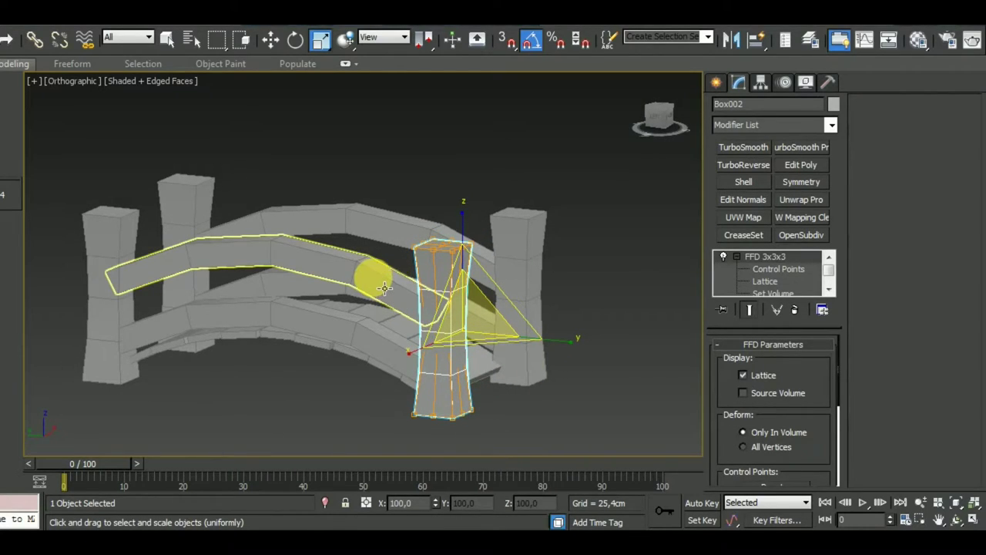
# - In Top view, draw a small box at the deck's end
pyautogui.moveTo(353, 419); pyautogui.dragTo(383, 410, button='middle')
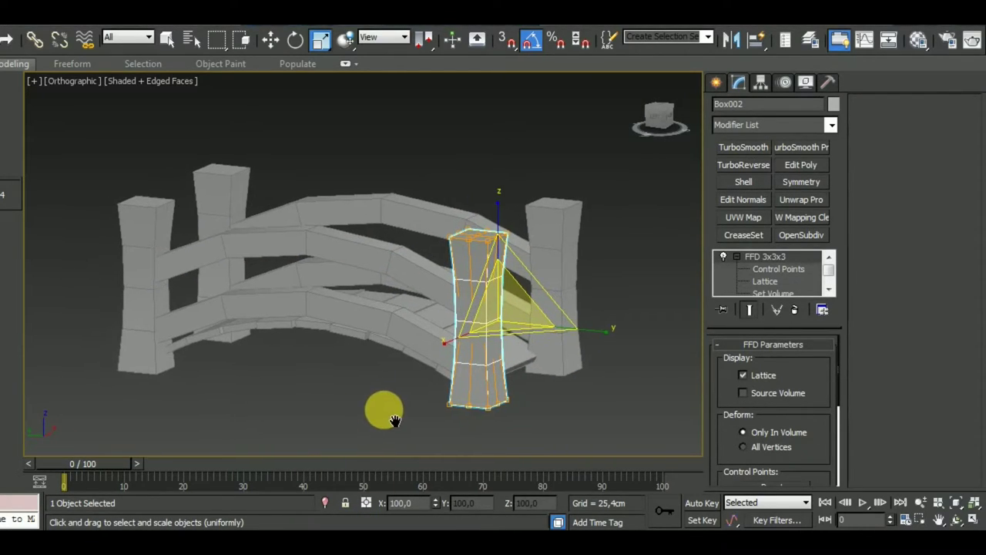
pyautogui.press('t')
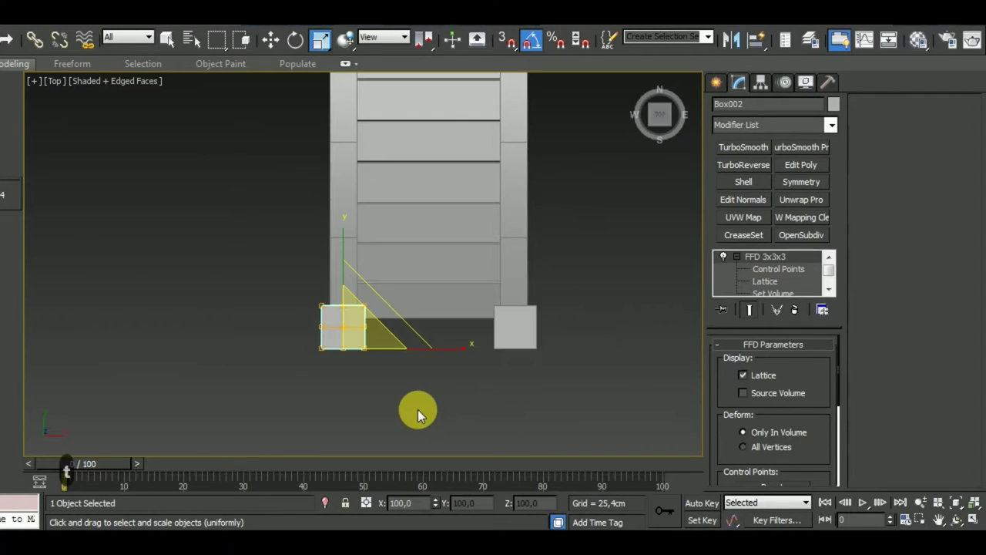
pyautogui.click(716, 83)
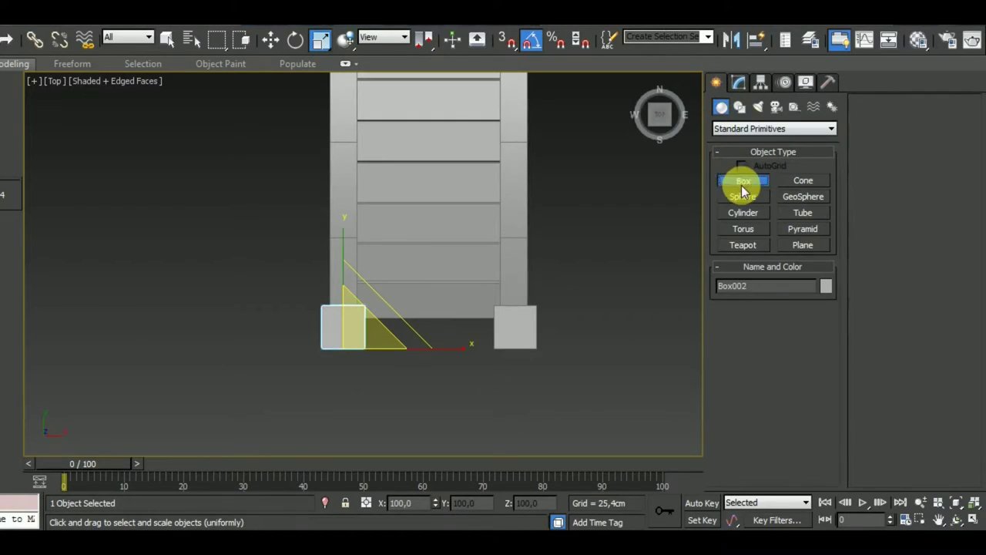
pyautogui.moveTo(327, 288); pyautogui.dragTo(356, 322)
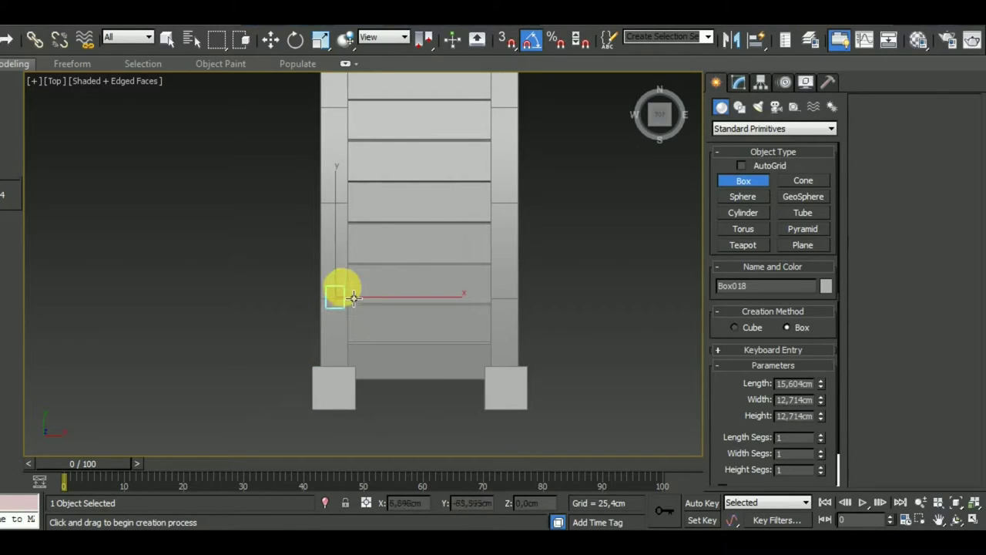
pyautogui.click(269, 40)
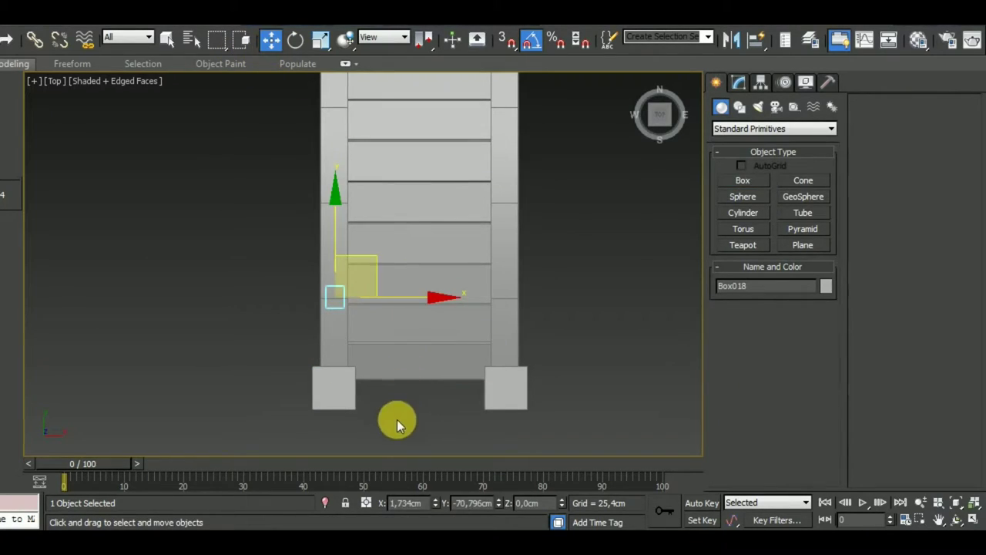
# - Move the box beside the post in Left view and set its Height to 41.062 cm
pyautogui.moveTo(397, 420)
pyautogui.keyDown('alt'); pyautogui.mouseDown(button='middle')
pyautogui.moveTo(547, 358)
pyautogui.moveTo(612, 312)
pyautogui.moveTo(573, 308)
pyautogui.mouseUp(button='middle'); pyautogui.keyUp('alt')
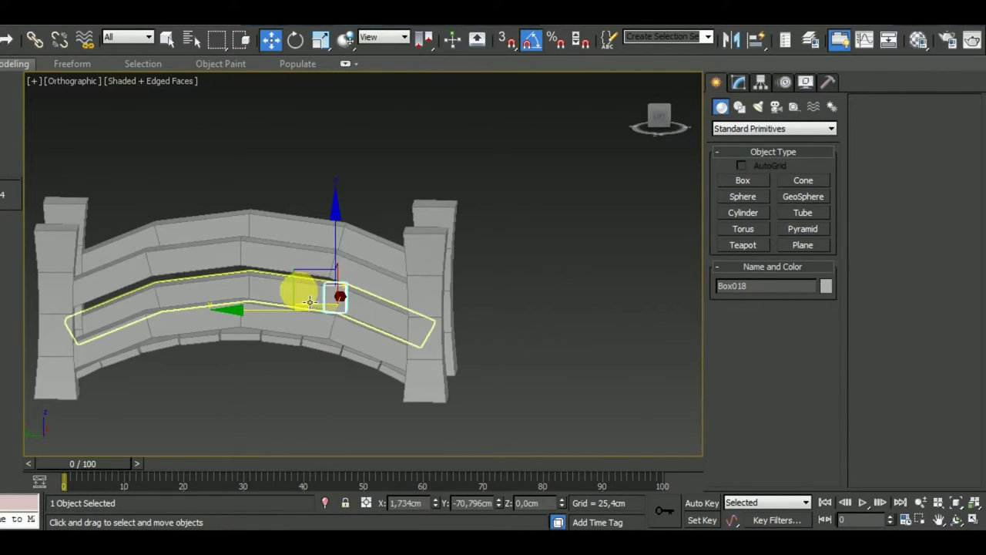
pyautogui.keyDown('alt'); pyautogui.moveTo(319, 288); pyautogui.dragTo(385, 341, button='middle'); pyautogui.keyUp('alt')
pyautogui.press('l')
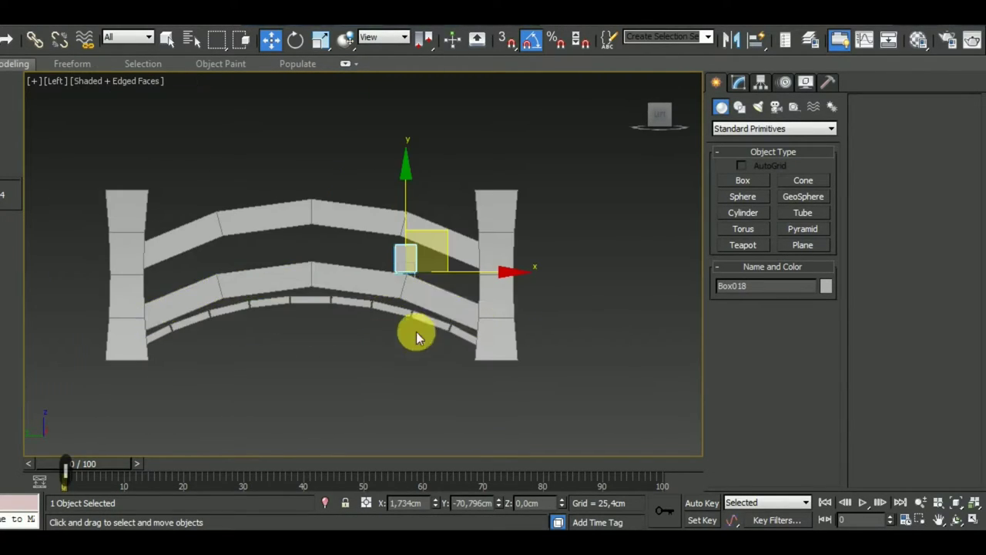
pyautogui.moveTo(459, 278); pyautogui.dragTo(501, 280)
pyautogui.moveTo(444, 195); pyautogui.dragTo(462, 227)
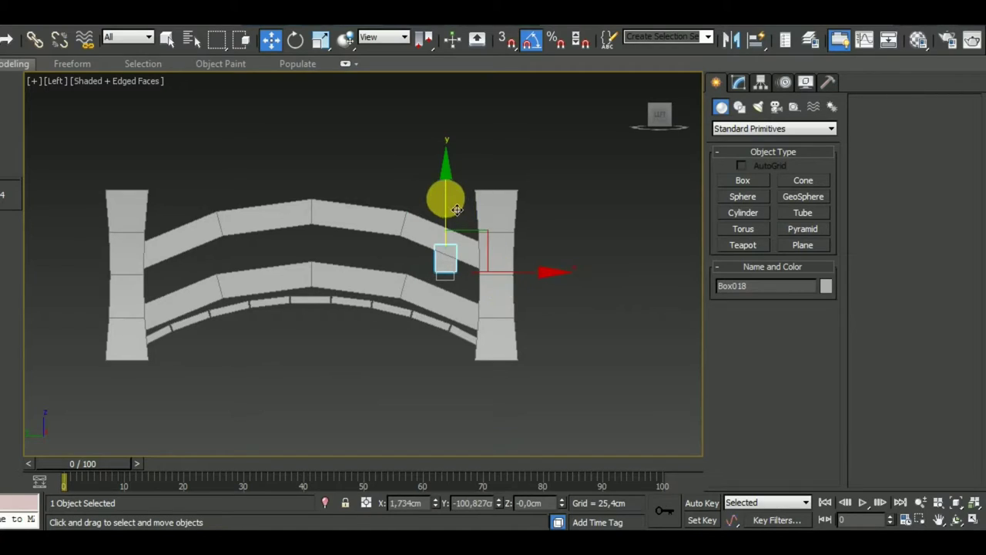
pyautogui.click(739, 82)
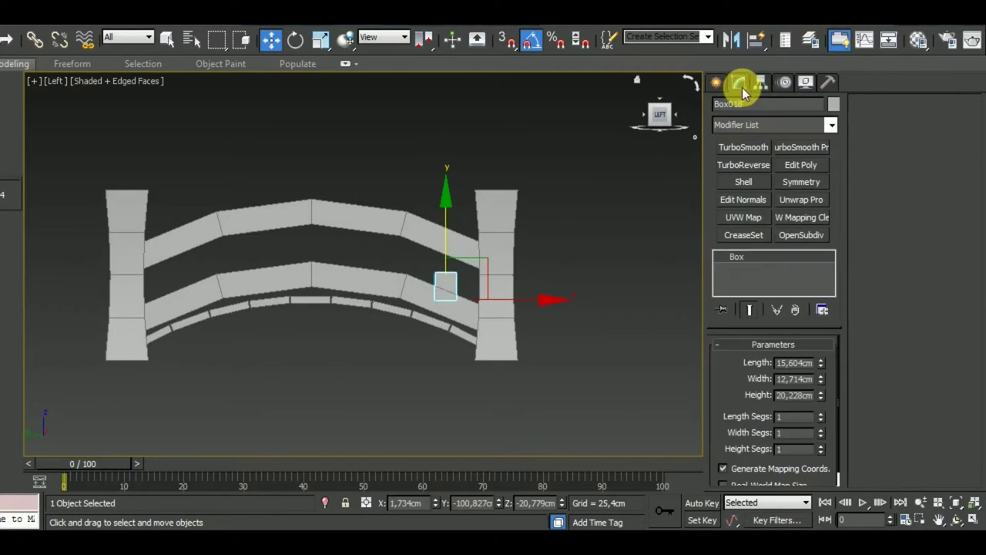
pyautogui.moveTo(822, 398); pyautogui.dragTo(830, 309)
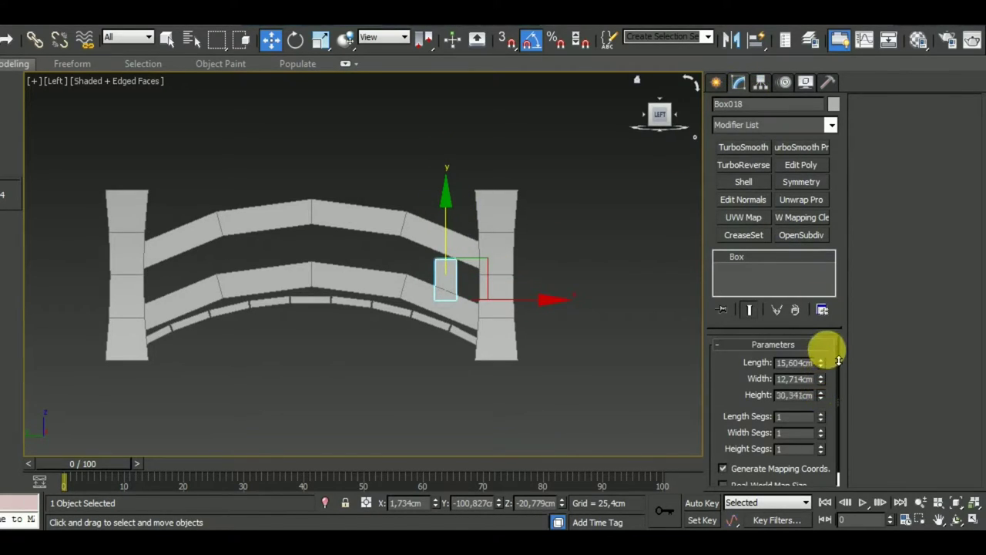
pyautogui.keyDown('alt'); pyautogui.moveTo(524, 353); pyautogui.dragTo(621, 413, button='middle'); pyautogui.keyUp('alt')
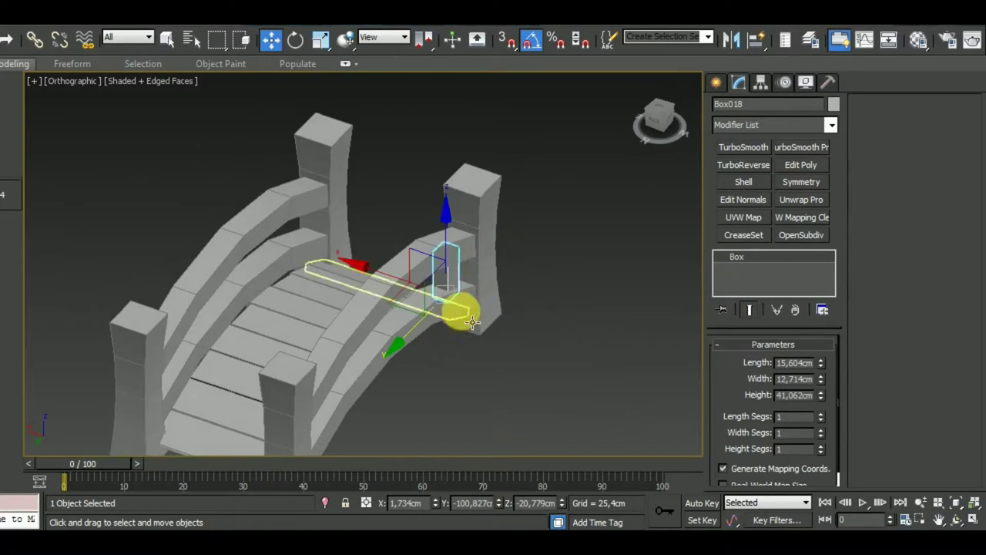
pyautogui.scroll(5, 462, 297)
# - Set the post box's Width to 15 cm
pyautogui.moveTo(480, 326)
pyautogui.keyDown('alt'); pyautogui.mouseDown(button='middle')
pyautogui.moveTo(452, 308)
pyautogui.moveTo(430, 352)
pyautogui.moveTo(377, 355)
pyautogui.moveTo(396, 348)
pyautogui.moveTo(480, 368)
pyautogui.moveTo(499, 354)
pyautogui.mouseUp(button='middle'); pyautogui.keyUp('alt')
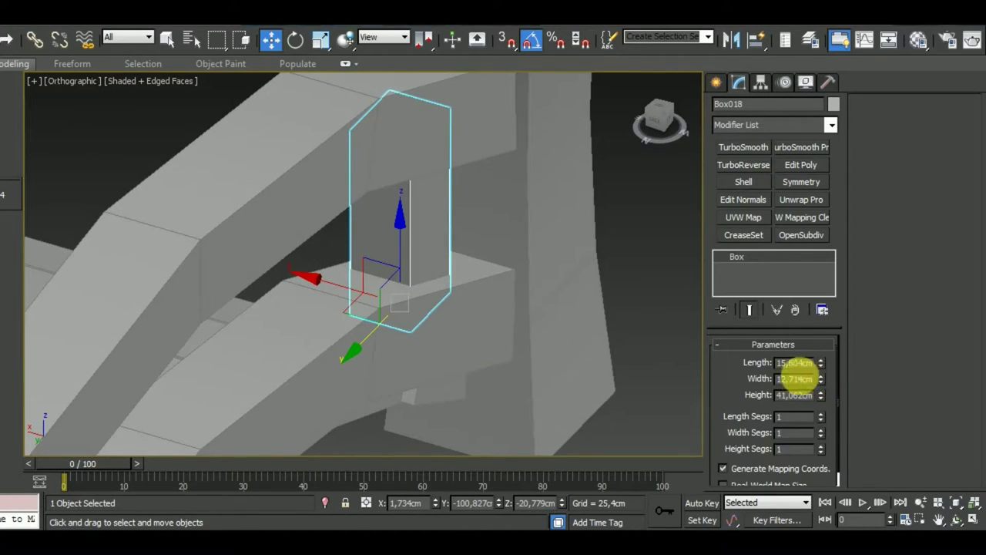
pyautogui.write('15')
pyautogui.press('Return')
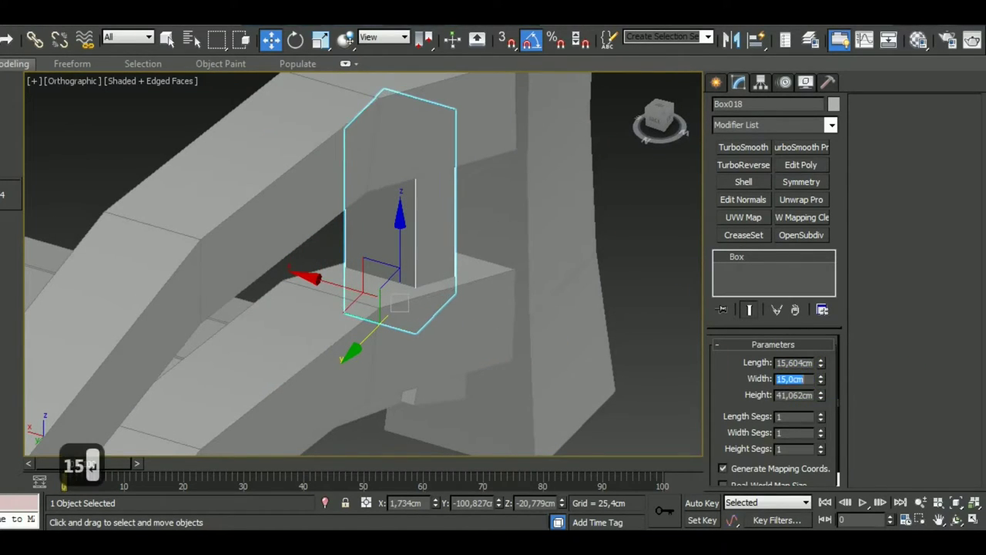
pyautogui.moveTo(616, 384)
pyautogui.keyDown('alt'); pyautogui.mouseDown(button='middle')
pyautogui.moveTo(532, 390)
pyautogui.moveTo(475, 408)
pyautogui.moveTo(654, 433)
pyautogui.moveTo(309, 319)
pyautogui.moveTo(418, 327)
pyautogui.moveTo(293, 282)
pyautogui.moveTo(341, 264)
pyautogui.mouseUp(button='middle'); pyautogui.keyUp('alt')
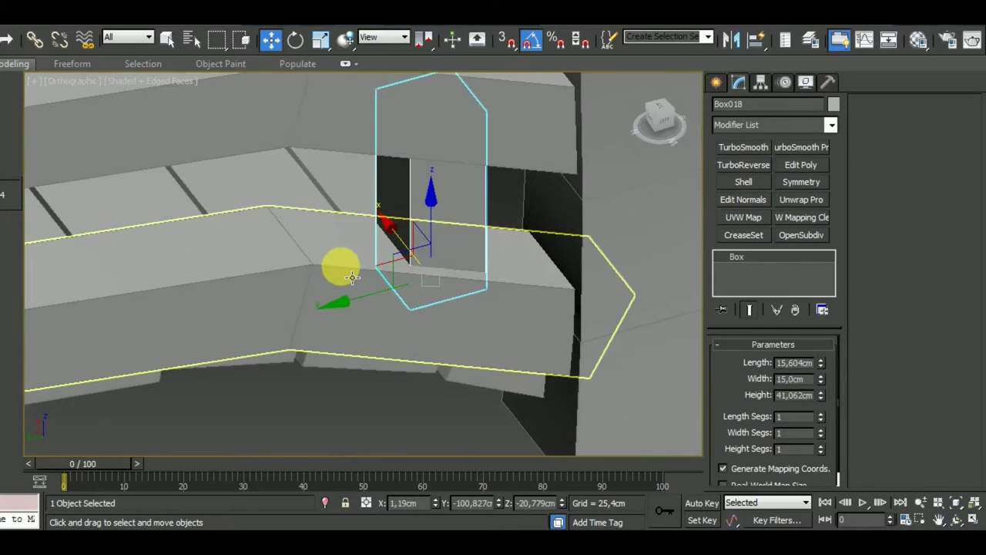
# - In Left view, Shift-drag the post along the rails to start a copy
pyautogui.press('l')
pyautogui.scroll(1, 353, 278)
pyautogui.scroll(2, 484, 282)
pyautogui.scroll(-1, 571, 335)
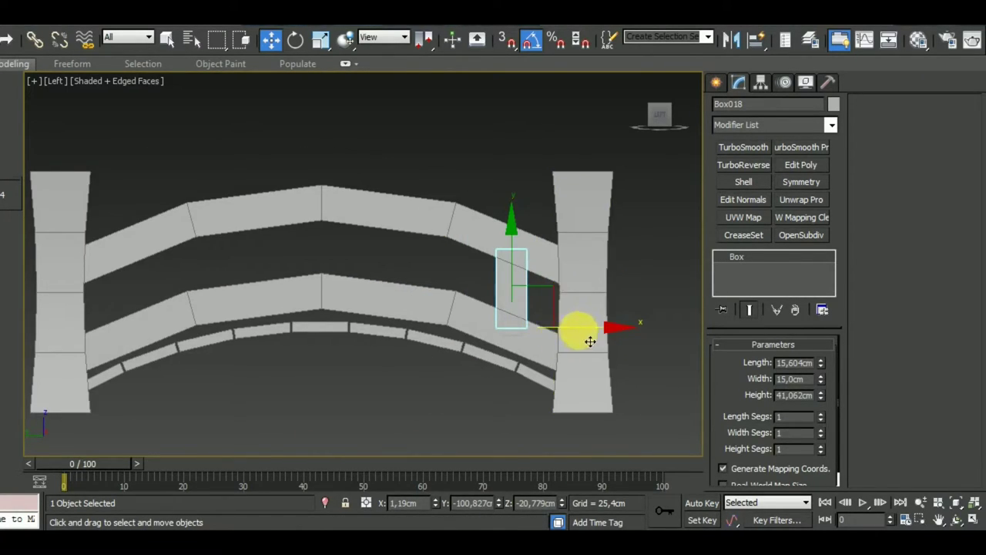
pyautogui.moveTo(591, 339)
pyautogui.keyDown('shift'); pyautogui.mouseDown()
pyautogui.moveTo(507, 327)
pyautogui.moveTo(473, 333)
pyautogui.mouseUp(); pyautogui.keyUp('shift')
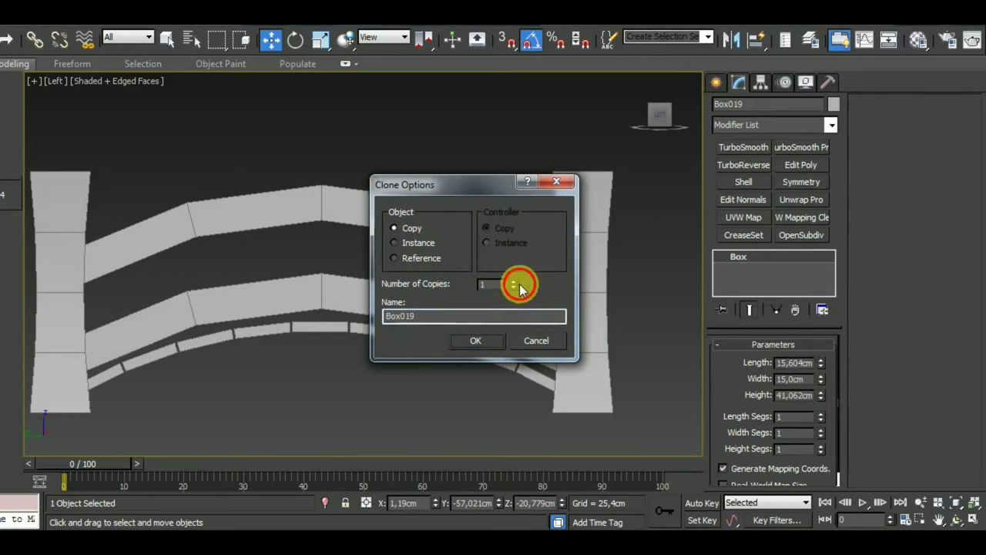
# - Confirm the clone and raise the copied post into place between the rails
pyautogui.click(471, 341)
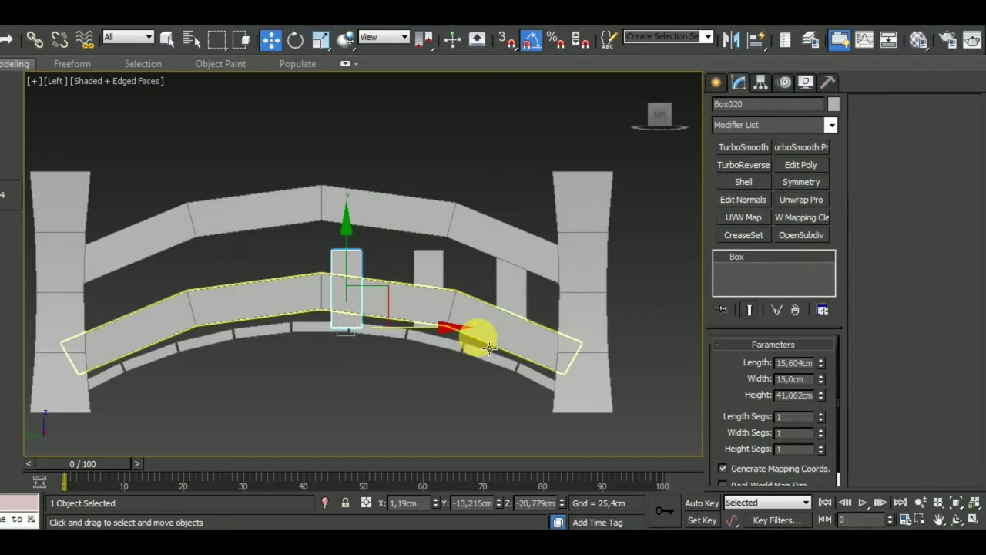
pyautogui.keyDown('ctrl'); pyautogui.click(439, 268); pyautogui.keyUp('ctrl')
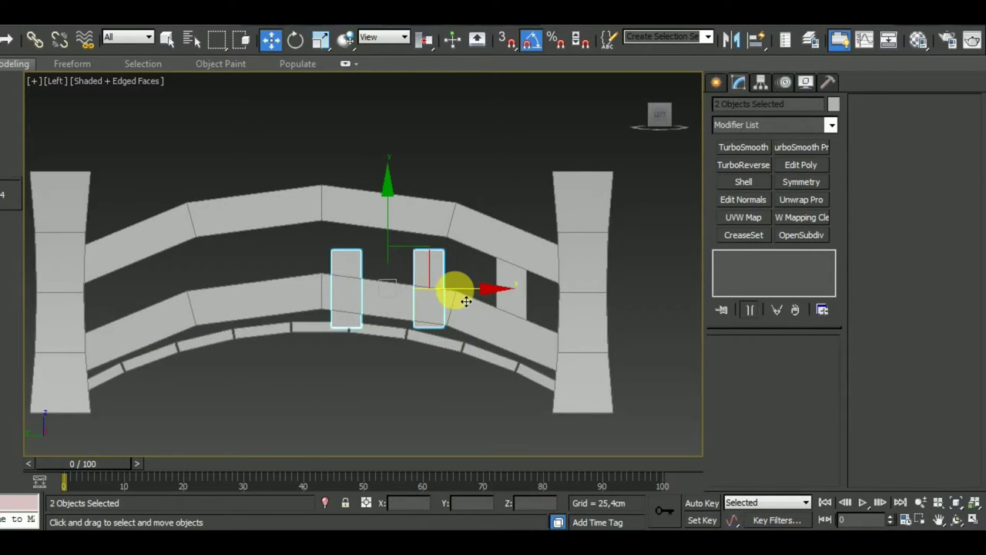
pyautogui.click(359, 260)
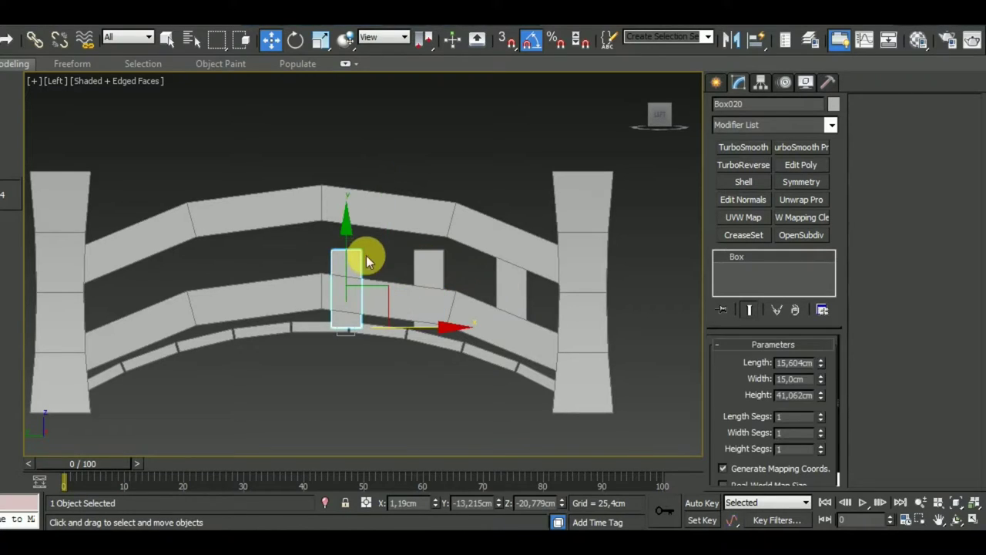
pyautogui.moveTo(360, 263); pyautogui.dragTo(360, 220)
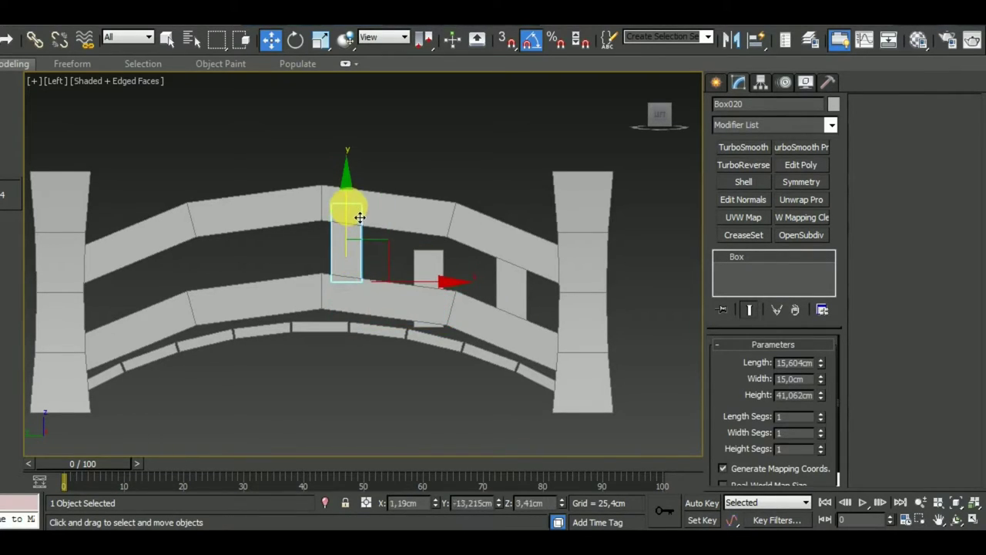
pyautogui.moveTo(408, 282); pyautogui.dragTo(398, 289)
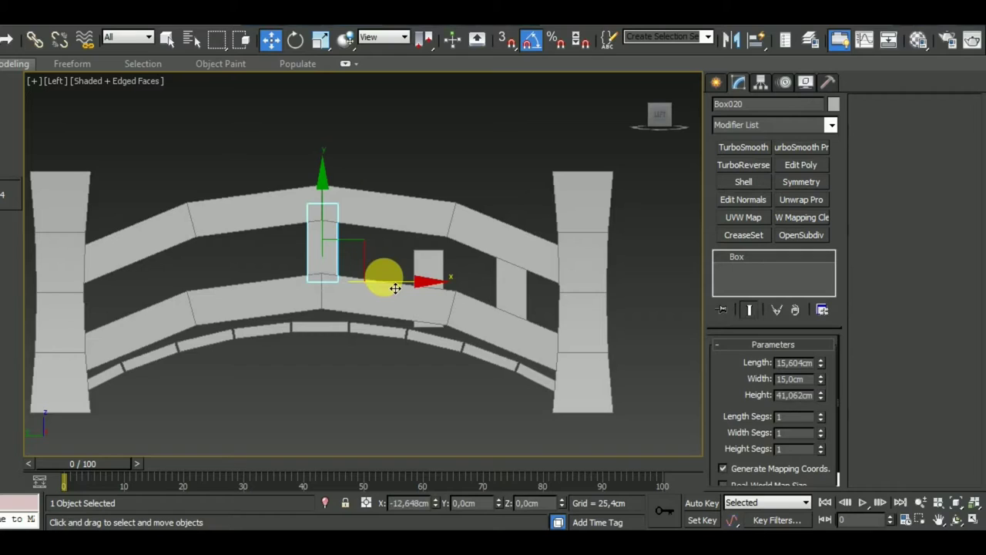
pyautogui.moveTo(325, 203); pyautogui.dragTo(336, 221)
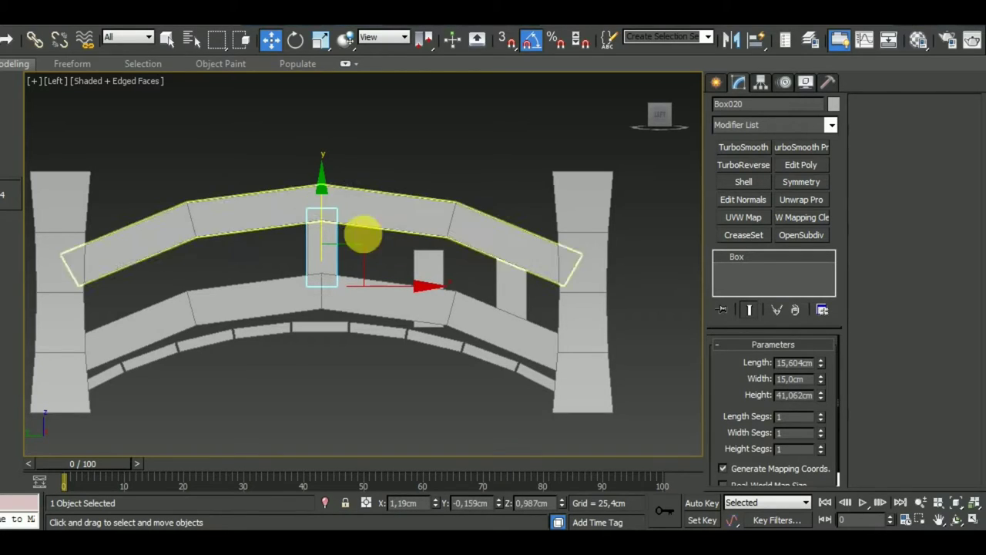
# - Delete the two unwanted extra posts
pyautogui.click(453, 273)
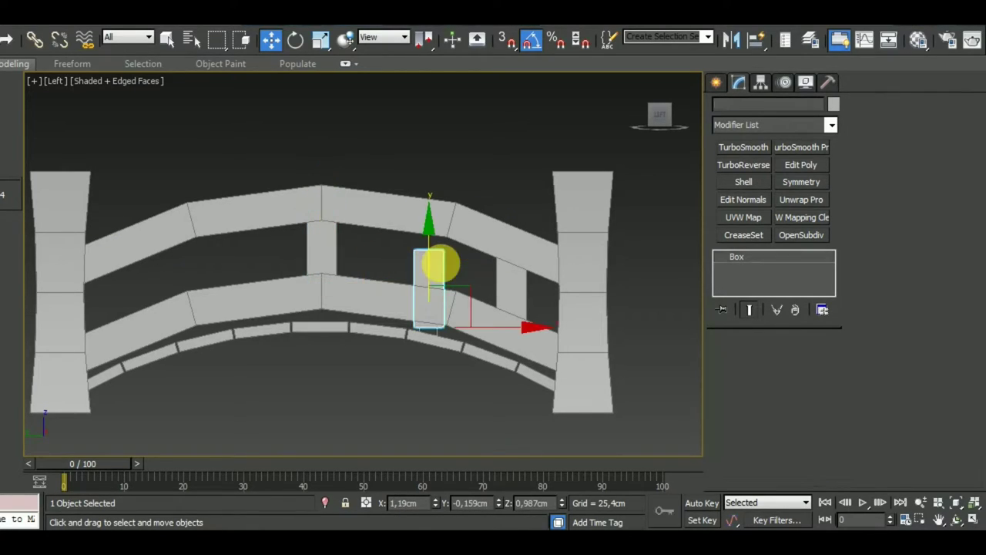
pyautogui.press('Delete')
pyautogui.click(514, 283)
pyautogui.press('Delete')
# - Shift-drag the remaining post right for two more copies and lower the rightmost between the rails
pyautogui.click(333, 271)
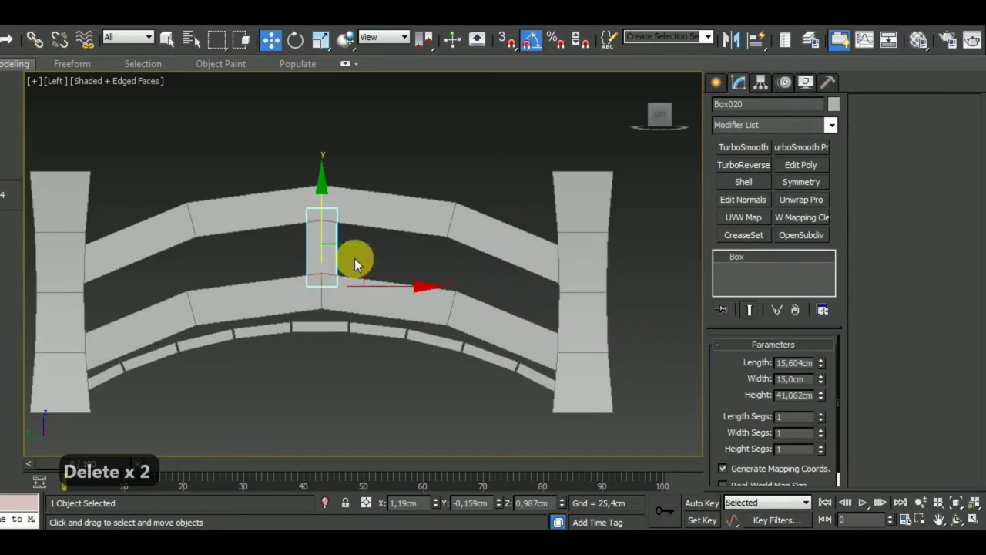
pyautogui.keyDown('shift'); pyautogui.moveTo(398, 298); pyautogui.dragTo(496, 298); pyautogui.keyUp('shift')
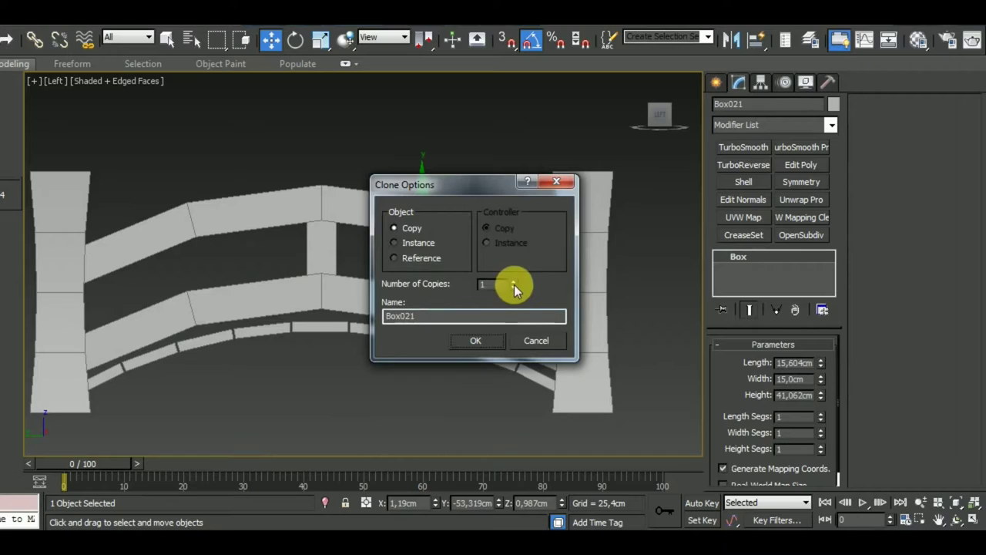
pyautogui.click(471, 340)
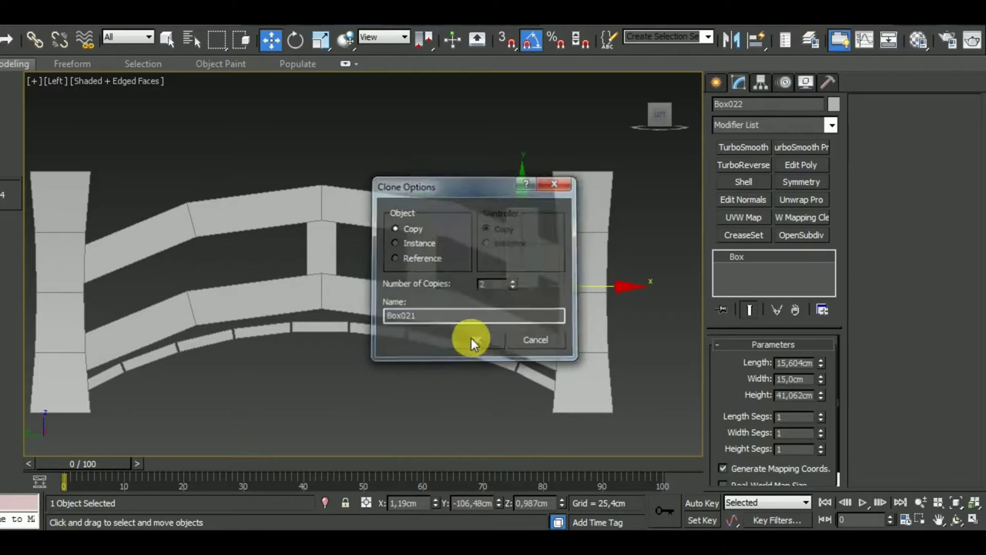
pyautogui.moveTo(532, 220); pyautogui.dragTo(535, 262)
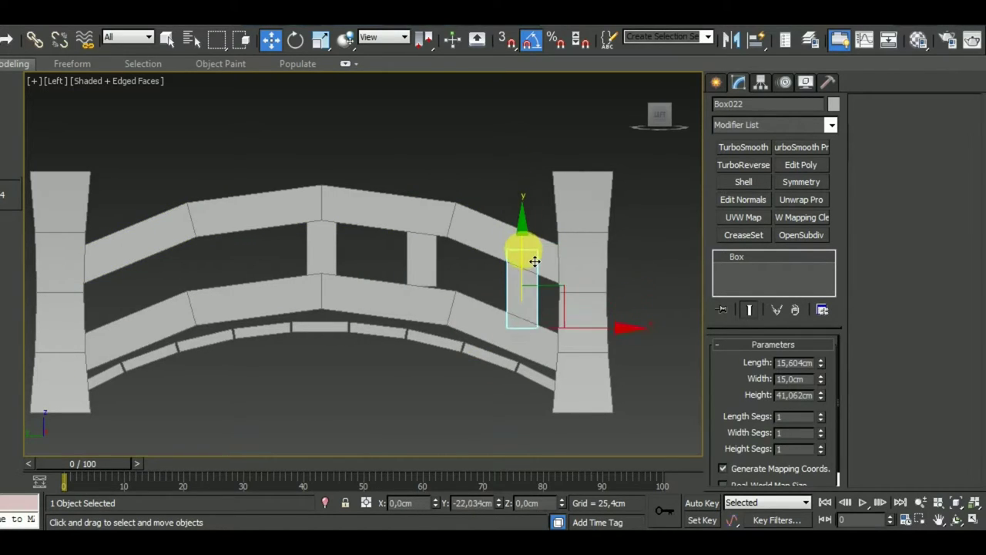
pyautogui.click(420, 262)
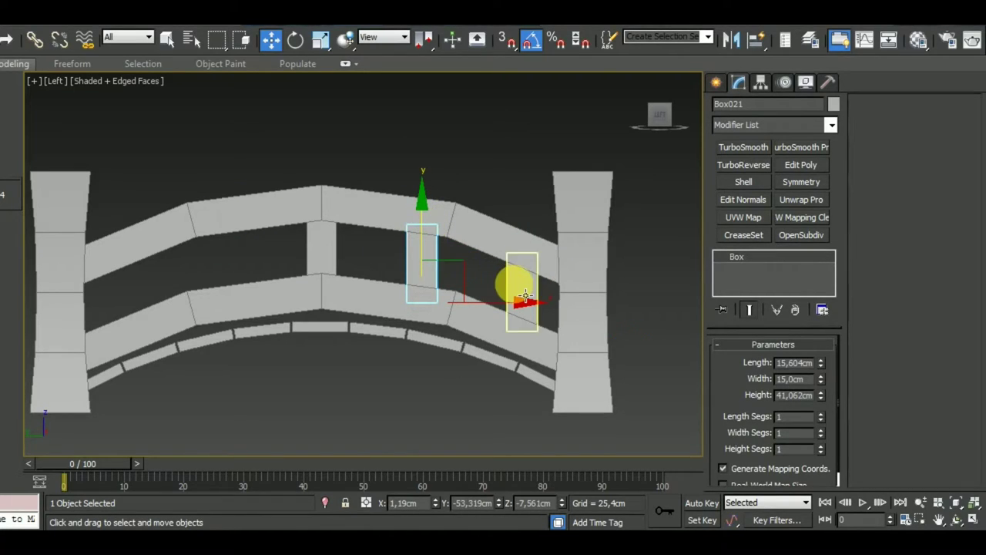
# - Select the three posts and clone them leftward toward the other half of the rail
pyautogui.click(319, 258)
pyautogui.click(421, 262)
pyautogui.keyDown('ctrl'); pyautogui.click(532, 293); pyautogui.keyUp('ctrl')
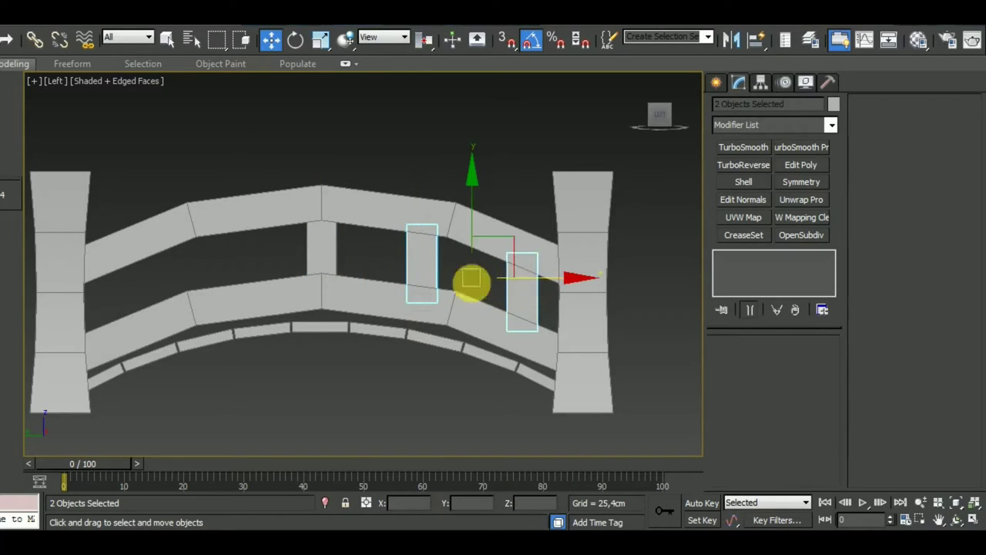
pyautogui.keyDown('ctrl'); pyautogui.click(322, 257); pyautogui.keyUp('ctrl')
pyautogui.moveTo(324, 255); pyautogui.dragTo(404, 259, button='middle')
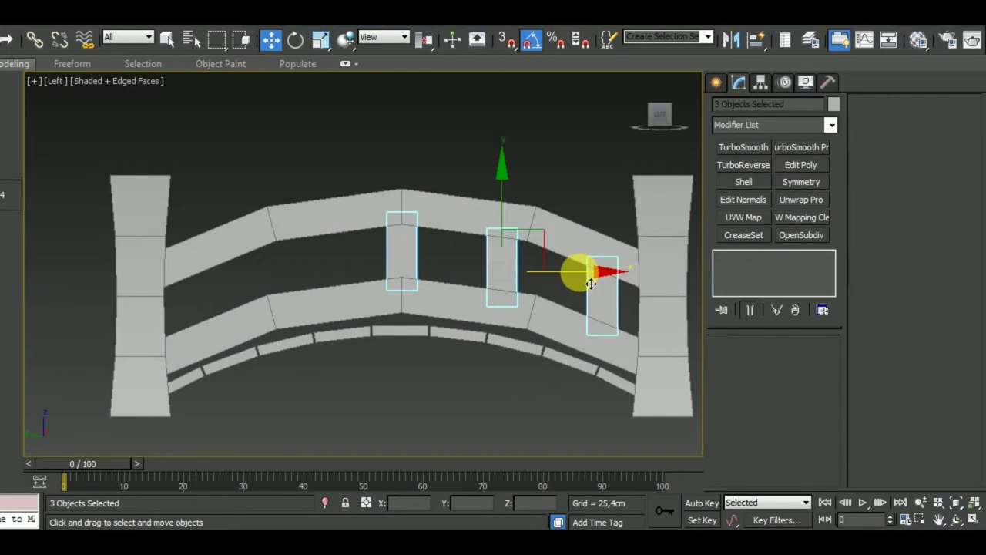
pyautogui.moveTo(591, 284); pyautogui.dragTo(389, 267)
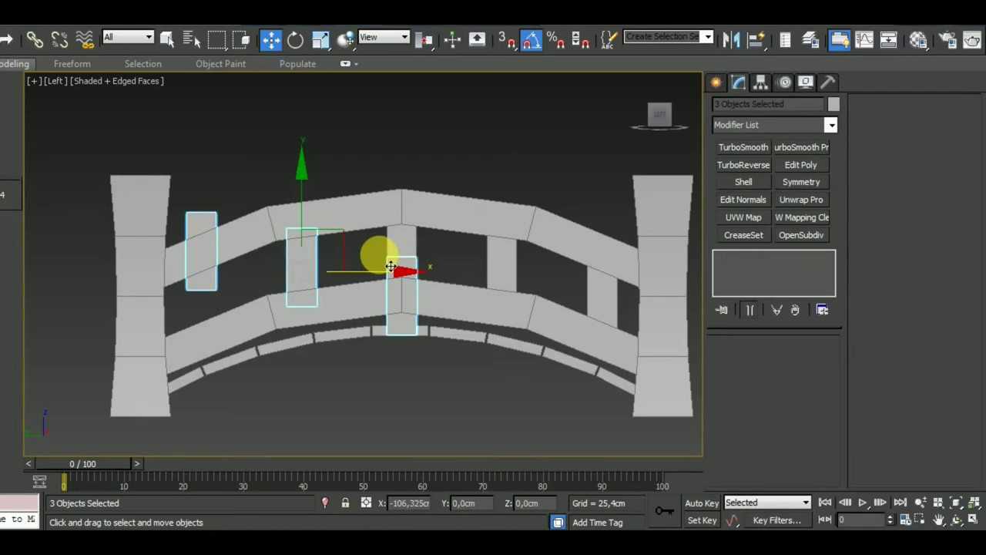
pyautogui.click(482, 343)
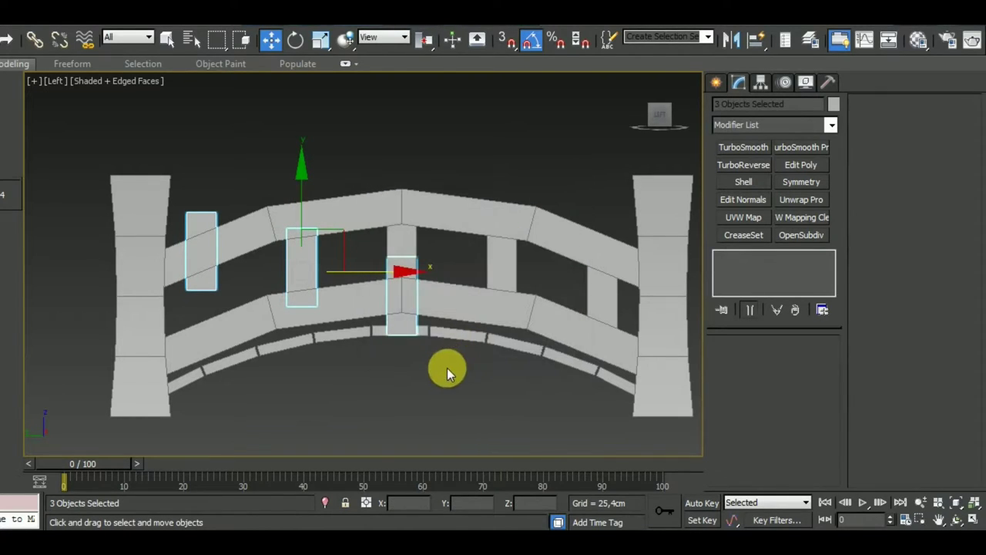
# - Delete the duplicate middle post and lower the leftmost post between the rails
pyautogui.click(407, 333)
pyautogui.press('Delete')
pyautogui.click(301, 269)
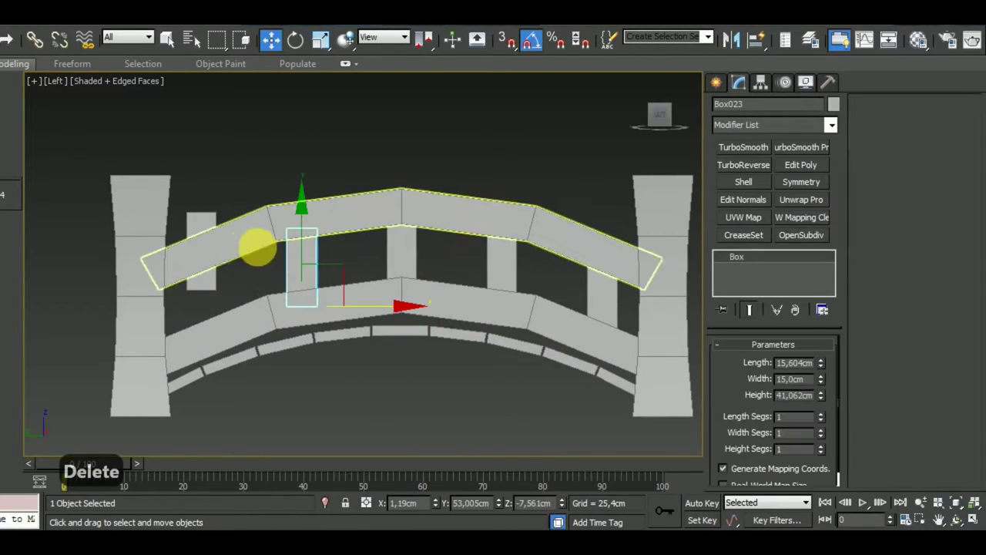
pyautogui.click(221, 292)
pyautogui.moveTo(203, 214); pyautogui.dragTo(215, 252)
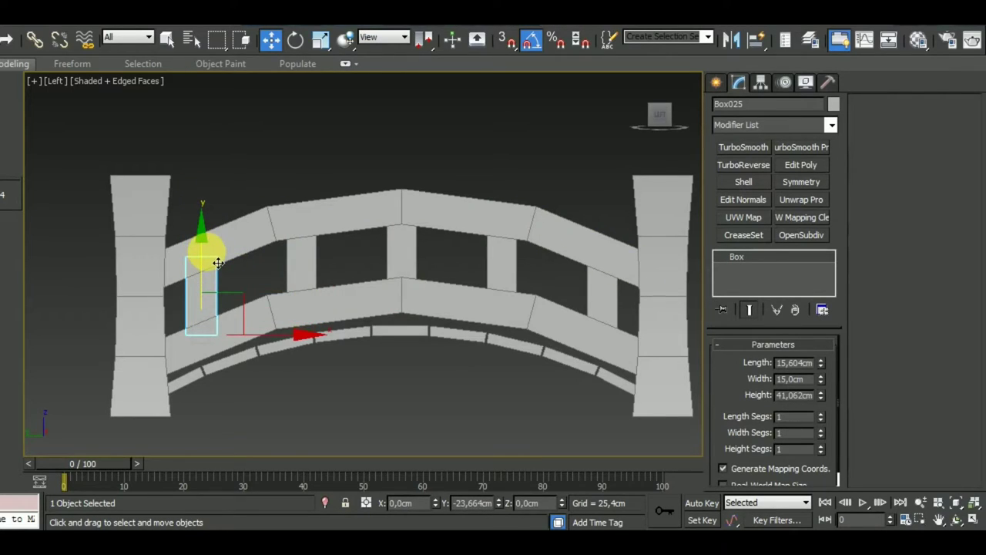
pyautogui.scroll(-2, 486, 349)
# - Select all five balusters and switch to Top view
pyautogui.keyDown('ctrl'); pyautogui.click(356, 293); pyautogui.keyUp('ctrl')
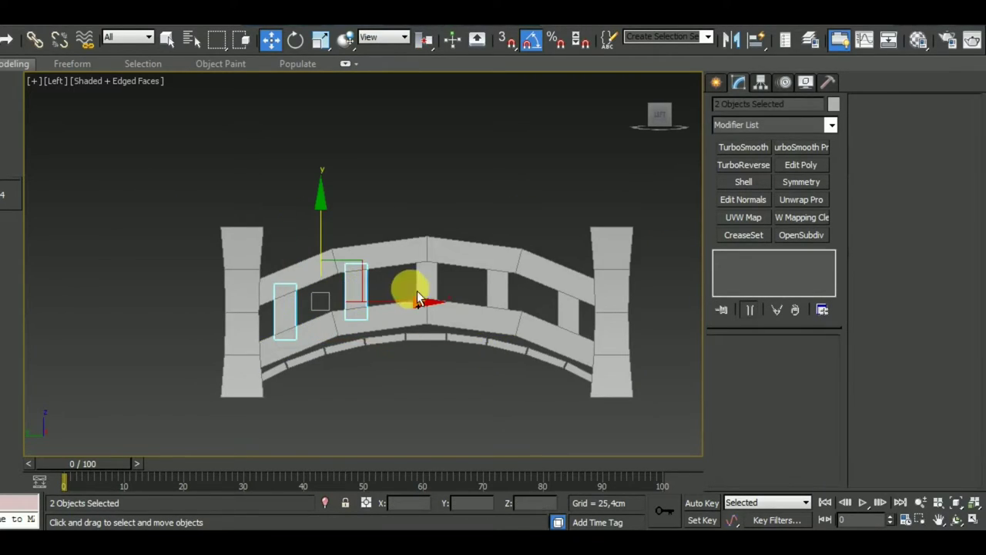
pyautogui.keyDown('ctrl'); pyautogui.click(432, 296); pyautogui.keyUp('ctrl')
pyautogui.keyDown('ctrl'); pyautogui.click(498, 291); pyautogui.keyUp('ctrl')
pyautogui.keyDown('ctrl'); pyautogui.click(568, 309); pyautogui.keyUp('ctrl')
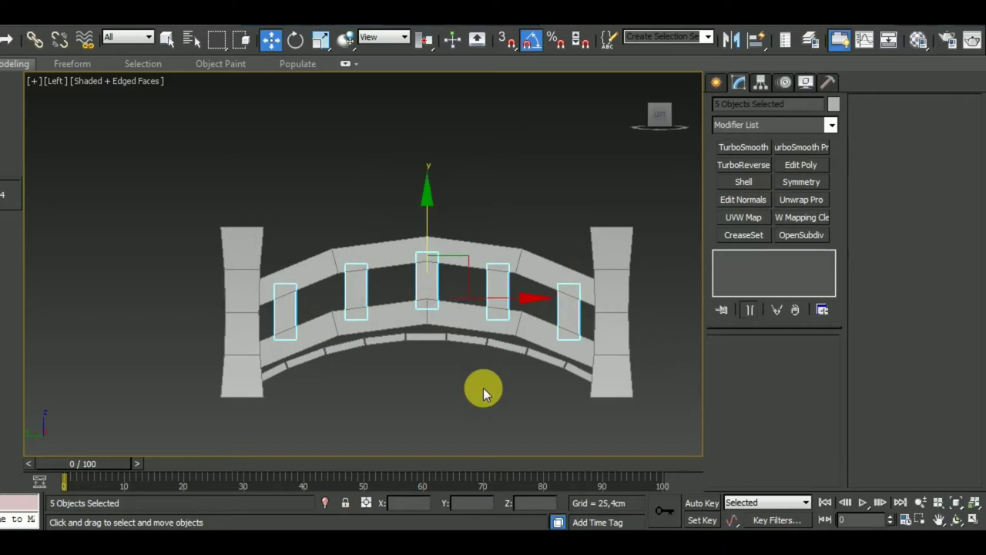
pyautogui.press('t')
pyautogui.moveTo(479, 394); pyautogui.dragTo(440, 456, button='middle')
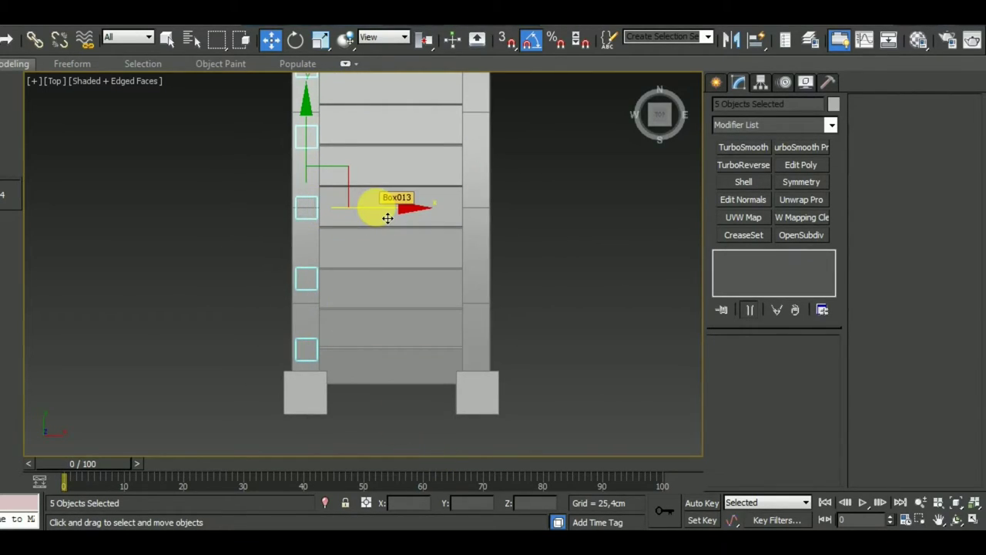
# - Clone the five balusters across to the opposite rail
pyautogui.moveTo(386, 219)
pyautogui.mouseDown()
pyautogui.moveTo(506, 227)
pyautogui.moveTo(555, 246)
pyautogui.mouseUp()
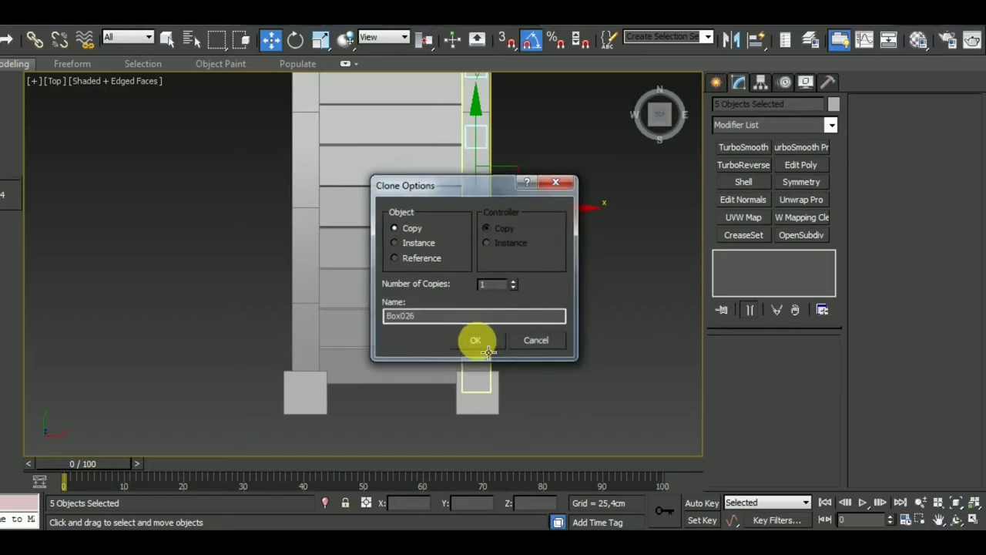
pyautogui.click(476, 340)
pyautogui.moveTo(455, 433)
pyautogui.keyDown('alt'); pyautogui.mouseDown(button='middle')
pyautogui.moveTo(442, 414)
pyautogui.moveTo(486, 357)
pyautogui.moveTo(399, 331)
pyautogui.moveTo(572, 348)
pyautogui.mouseUp(button='middle'); pyautogui.keyUp('alt')
pyautogui.click(573, 348)
# - Select the end pillars of the bridge in the perspective view
pyautogui.scroll(-1, 572, 347)
pyautogui.scroll(-3, 532, 370)
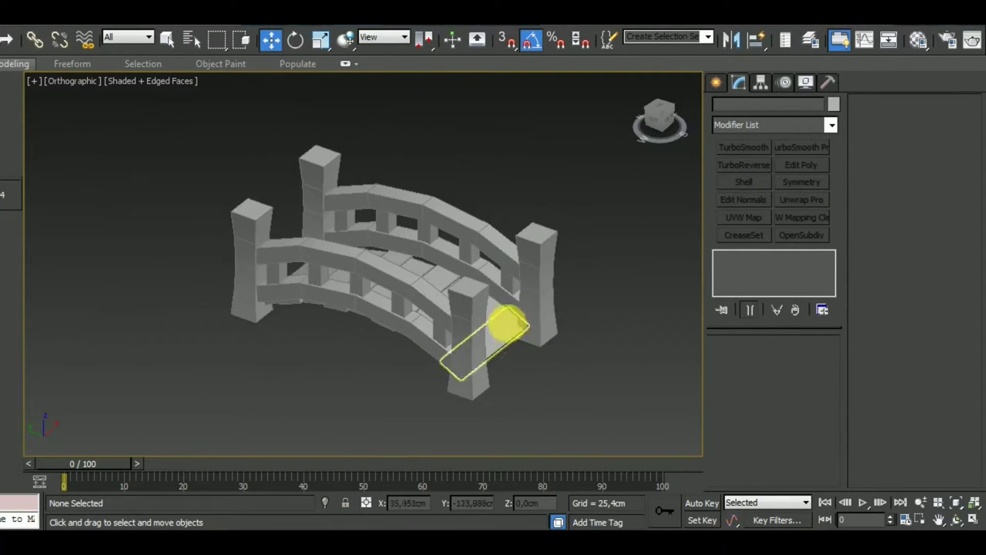
pyautogui.click(473, 291)
pyautogui.scroll(4, 484, 313)
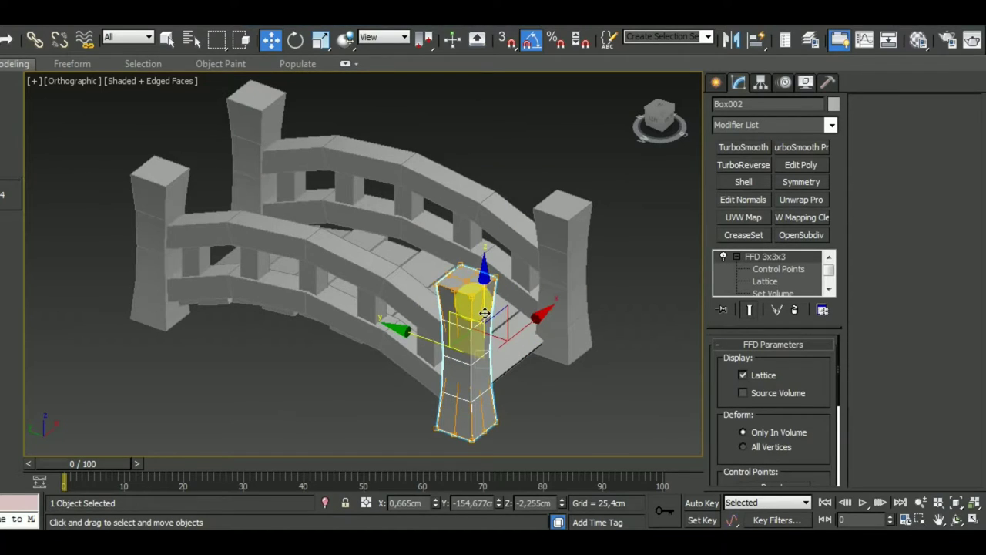
pyautogui.keyDown('ctrl'); pyautogui.click(565, 261); pyautogui.keyUp('ctrl')
pyautogui.keyDown('ctrl'); pyautogui.click(239, 127); pyautogui.keyUp('ctrl')
pyautogui.keyDown('ctrl'); pyautogui.click(161, 220); pyautogui.keyUp('ctrl')
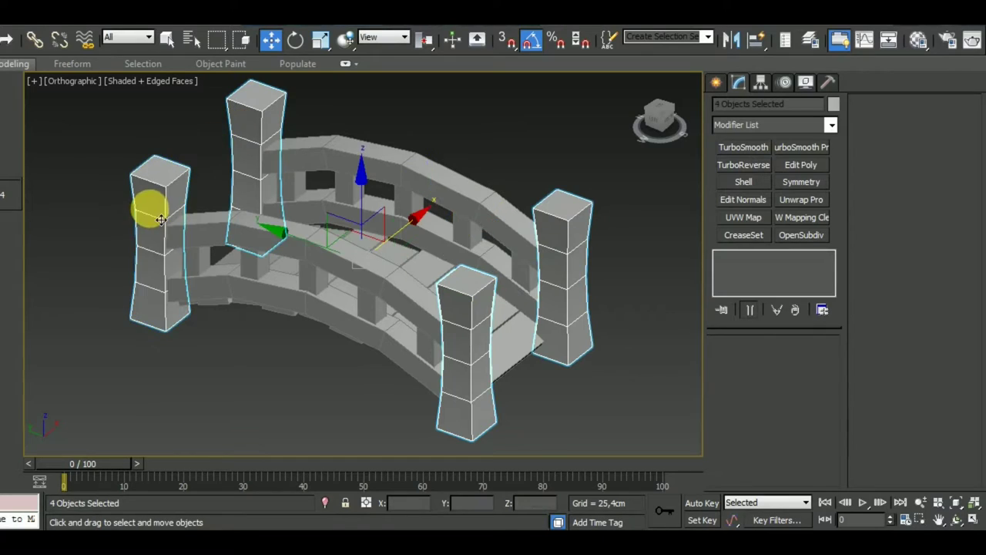
pyautogui.rightClick(161, 202)
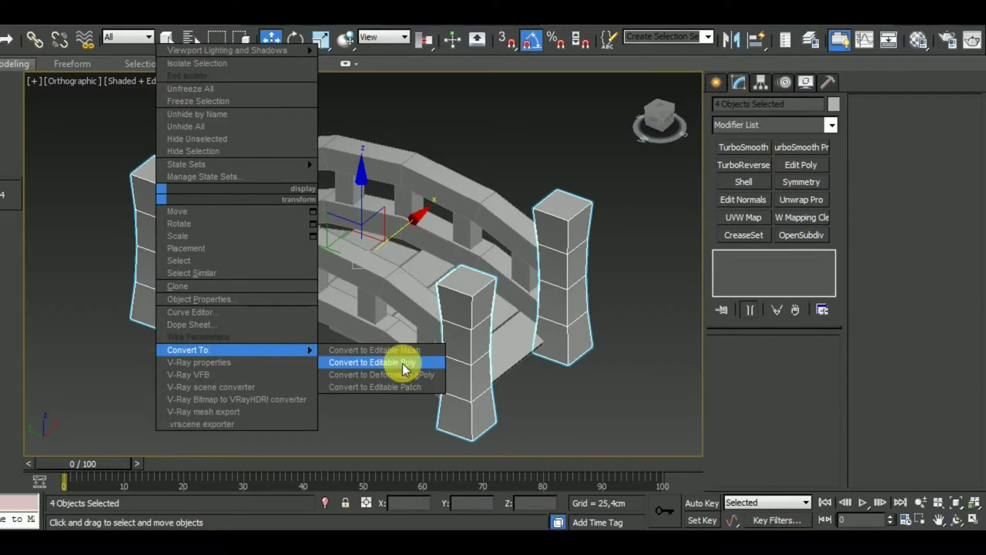
pyautogui.click(407, 308)
pyautogui.click(462, 332)
pyautogui.moveTo(462, 332)
pyautogui.keyDown('alt'); pyautogui.mouseDown(button='middle')
pyautogui.moveTo(578, 418)
pyautogui.moveTo(620, 379)
pyautogui.moveTo(687, 382)
pyautogui.moveTo(578, 397)
pyautogui.mouseUp(button='middle'); pyautogui.keyUp('alt')
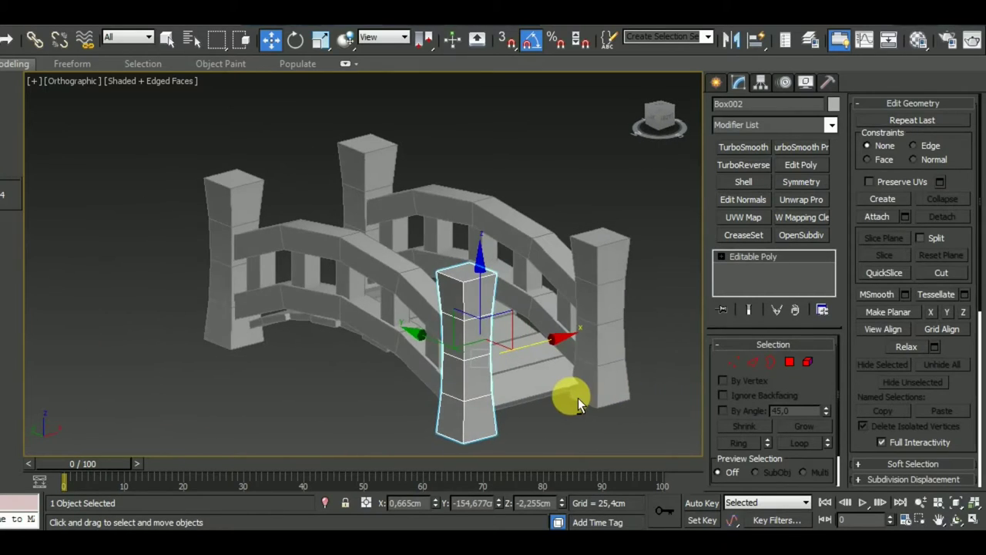
pyautogui.scroll(5, 466, 313)
pyautogui.scroll(-5, 481, 319)
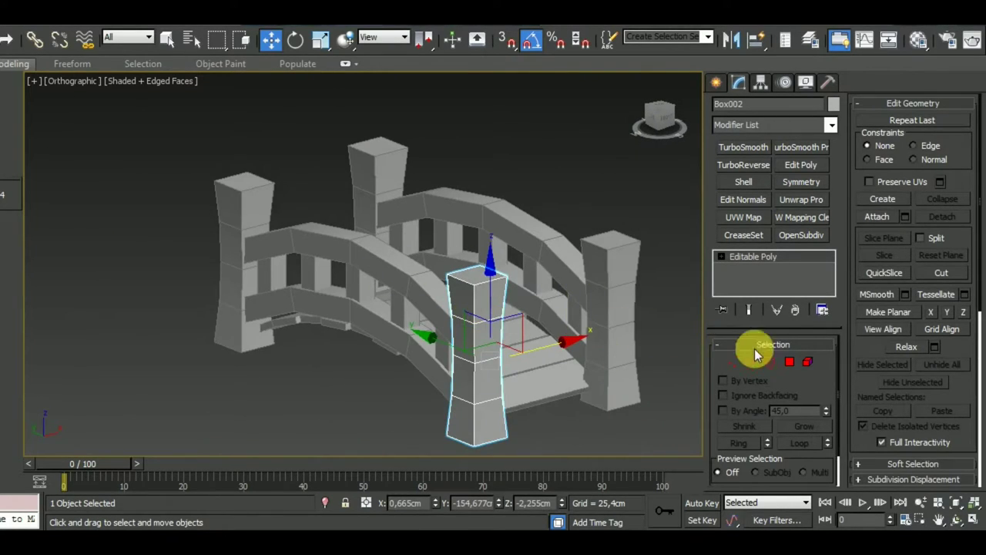
pyautogui.click(755, 362)
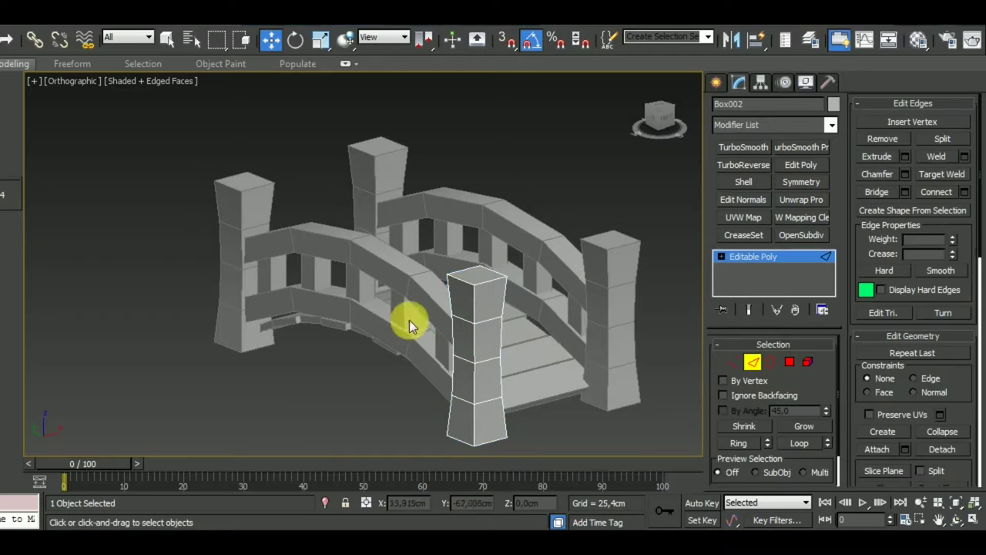
pyautogui.doubleClick(495, 330)
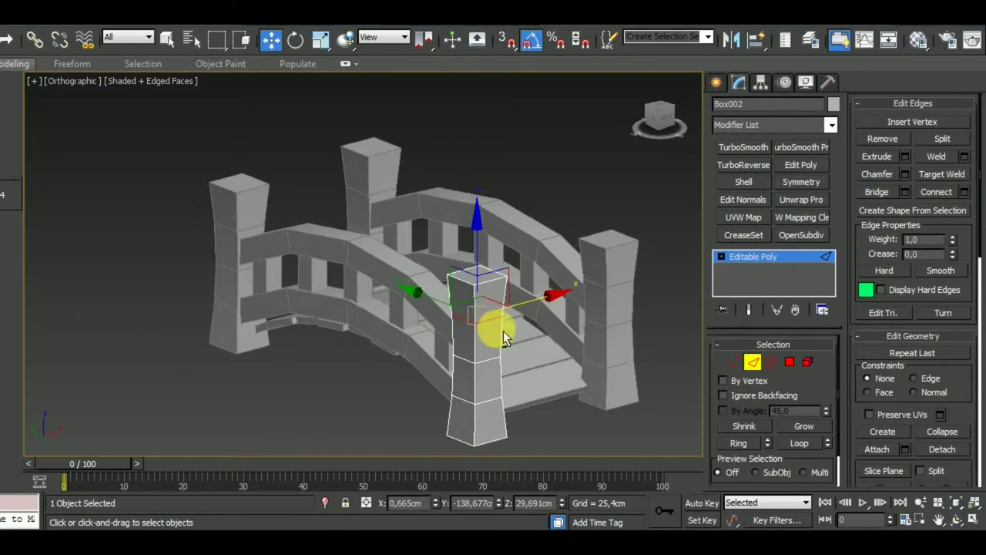
pyautogui.keyDown('alt'); pyautogui.moveTo(503, 330); pyautogui.dragTo(550, 323, button='middle'); pyautogui.keyUp('alt')
pyautogui.scroll(4, 517, 323)
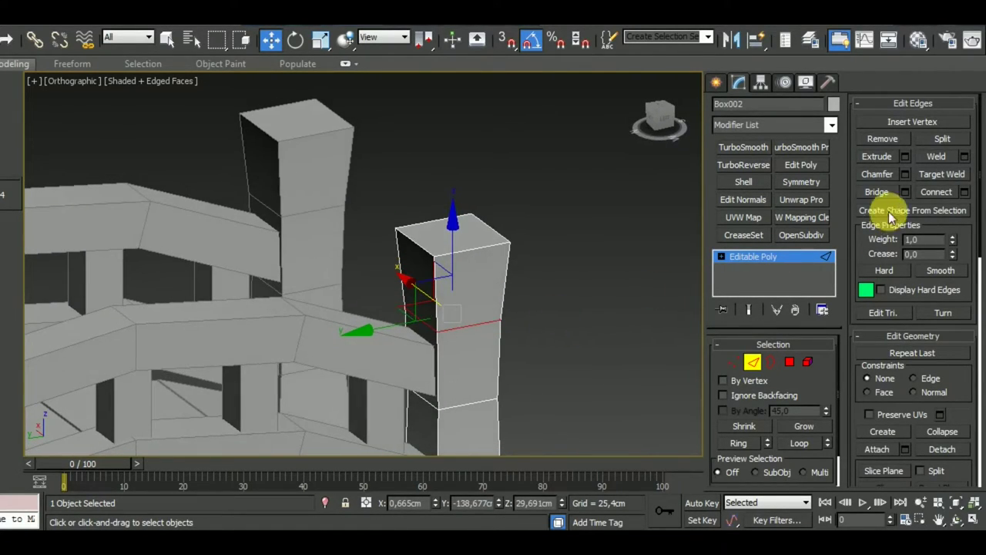
pyautogui.click(906, 176)
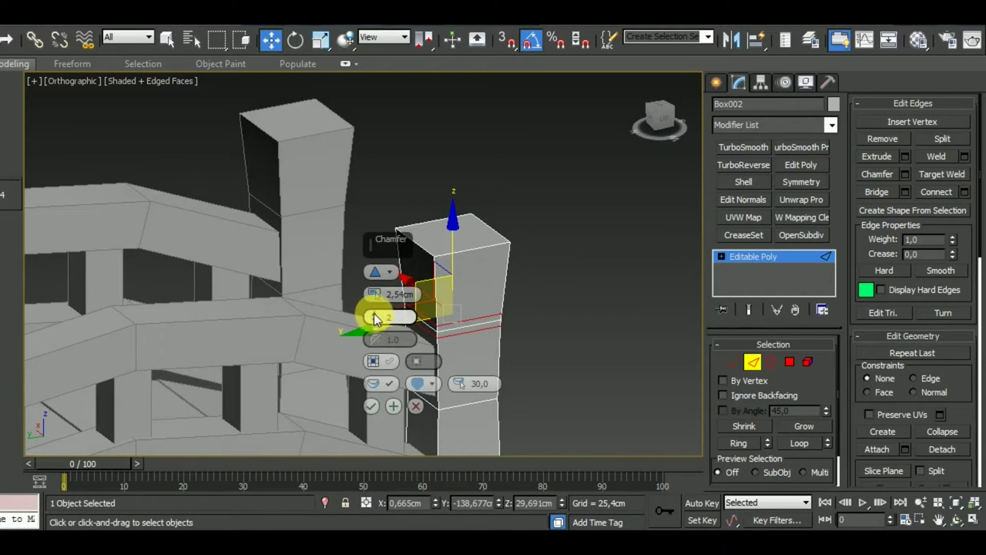
pyautogui.moveTo(375, 294); pyautogui.dragTo(375, 268)
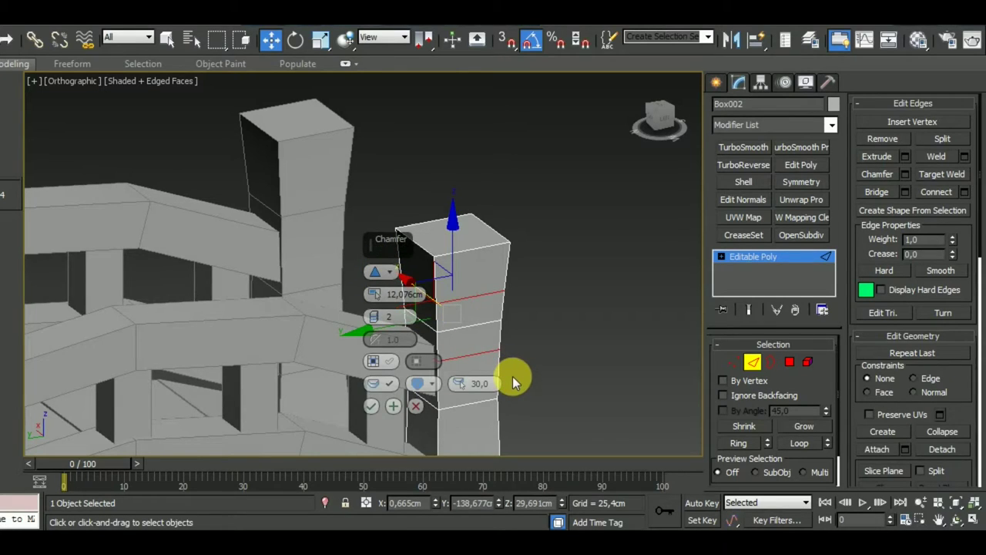
pyautogui.click(416, 402)
pyautogui.moveTo(414, 400)
pyautogui.keyDown('alt'); pyautogui.mouseDown(button='middle')
pyautogui.moveTo(556, 369)
pyautogui.moveTo(544, 356)
pyautogui.moveTo(551, 350)
pyautogui.moveTo(440, 309)
pyautogui.moveTo(447, 301)
pyautogui.moveTo(587, 381)
pyautogui.mouseUp(button='middle'); pyautogui.keyUp('alt')
pyautogui.click(789, 362)
pyautogui.click(464, 293)
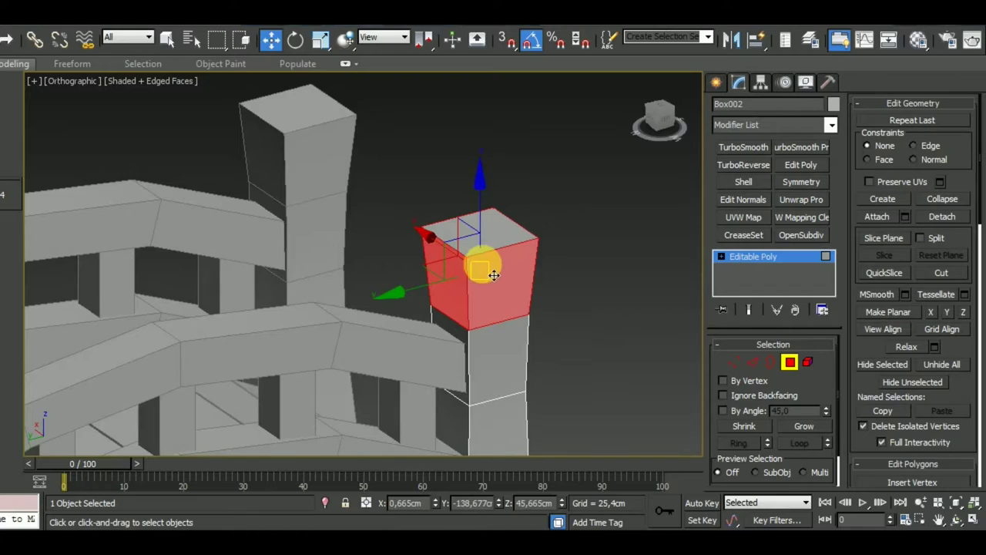
# - Add a Swift Loop near the post's top and select the top block's faces
pyautogui.scroll(4, 482, 266)
pyautogui.hotkey('shift', 'alt', 'w')
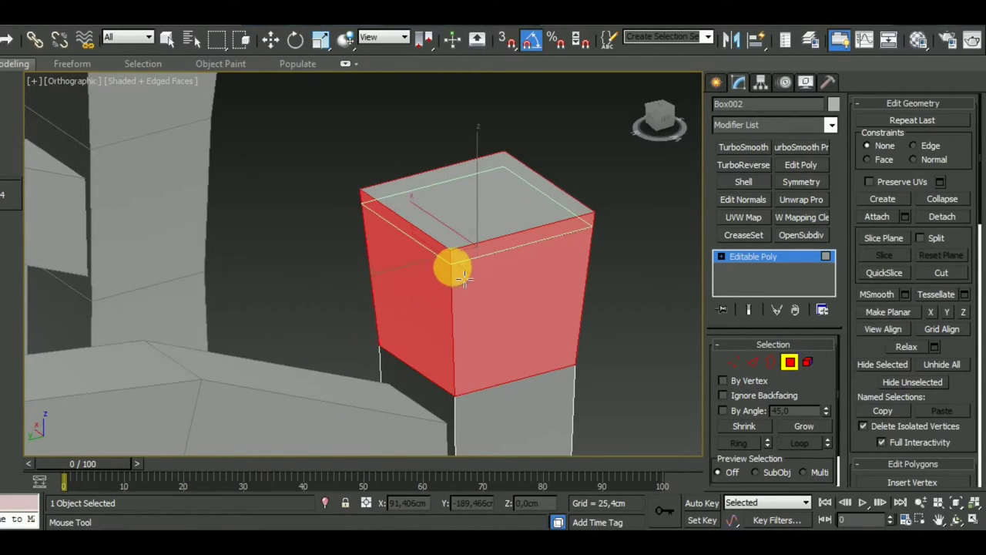
pyautogui.click(463, 275)
pyautogui.rightClick(606, 359)
pyautogui.keyDown('alt'); pyautogui.moveTo(606, 359); pyautogui.dragTo(546, 316, button='middle'); pyautogui.keyUp('alt')
pyautogui.click(469, 303)
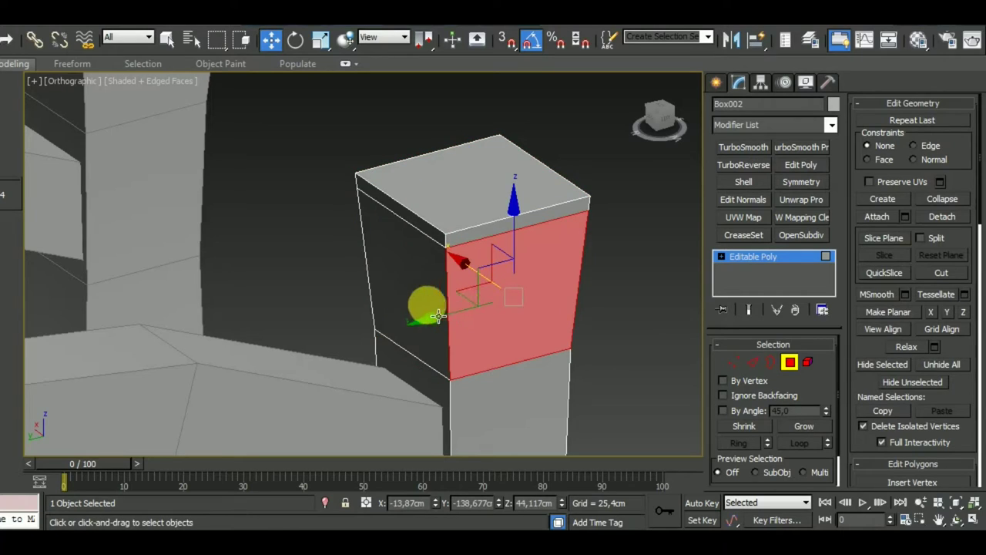
pyautogui.keyDown('ctrl'); pyautogui.click(437, 316); pyautogui.keyUp('ctrl')
pyautogui.moveTo(424, 300)
pyautogui.keyDown('alt'); pyautogui.mouseDown(button='middle')
pyautogui.moveTo(568, 352)
pyautogui.moveTo(440, 348)
pyautogui.moveTo(481, 374)
pyautogui.mouseUp(button='middle'); pyautogui.keyUp('alt')
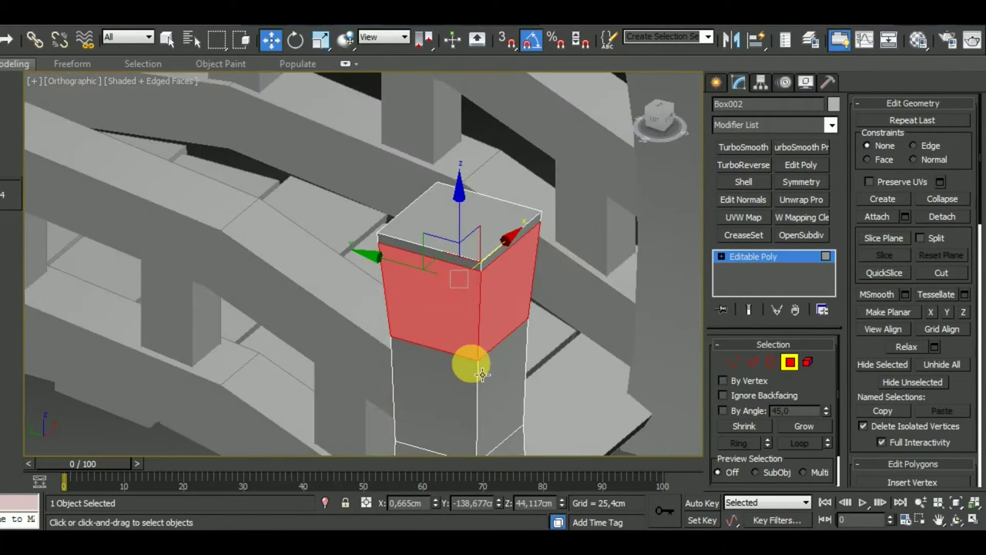
# - Bevel the selected faces by group to a height of 5.313 cm
pyautogui.hotkey('ctrl', 'shift', 'b')
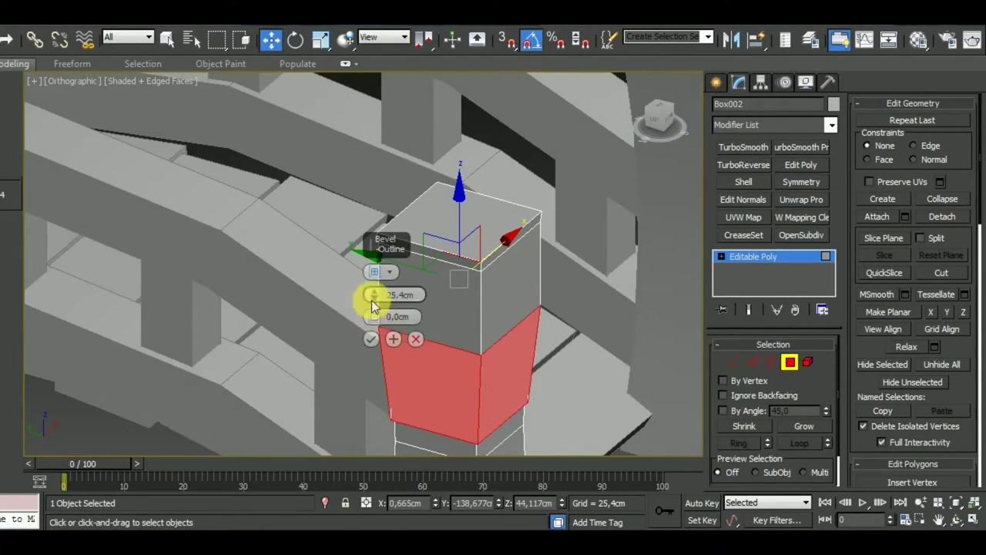
pyautogui.rightClick(375, 295)
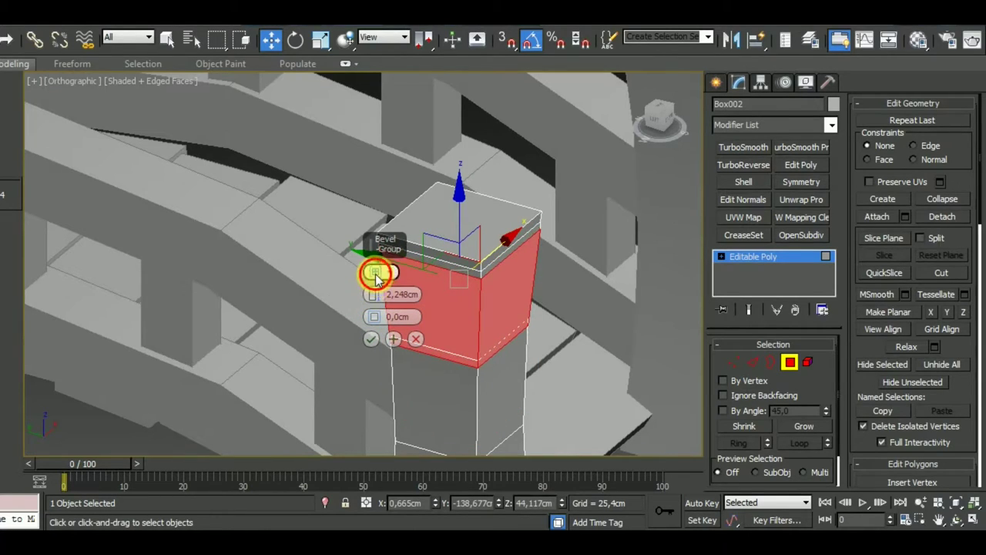
pyautogui.click(376, 275)
pyautogui.moveTo(375, 299); pyautogui.dragTo(376, 288)
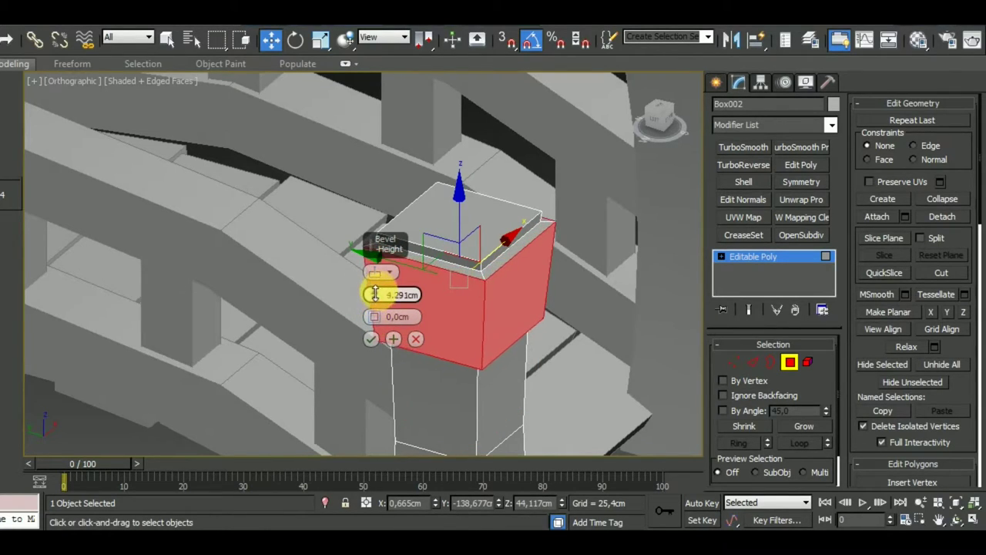
pyautogui.moveTo(374, 287)
pyautogui.keyDown('alt'); pyautogui.mouseDown(button='middle')
pyautogui.moveTo(568, 379)
pyautogui.moveTo(659, 388)
pyautogui.moveTo(656, 363)
pyautogui.mouseUp(button='middle'); pyautogui.keyUp('alt')
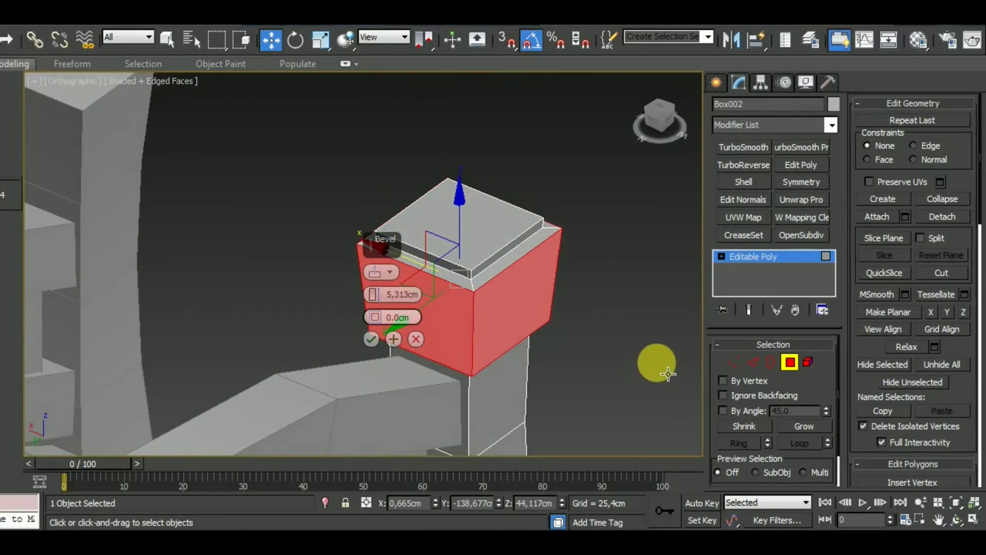
pyautogui.click(371, 340)
# - Grow the selection and detach the faces as Object001
pyautogui.keyDown('alt'); pyautogui.moveTo(573, 357); pyautogui.dragTo(466, 349, button='middle'); pyautogui.keyUp('alt')
pyautogui.click(801, 427)
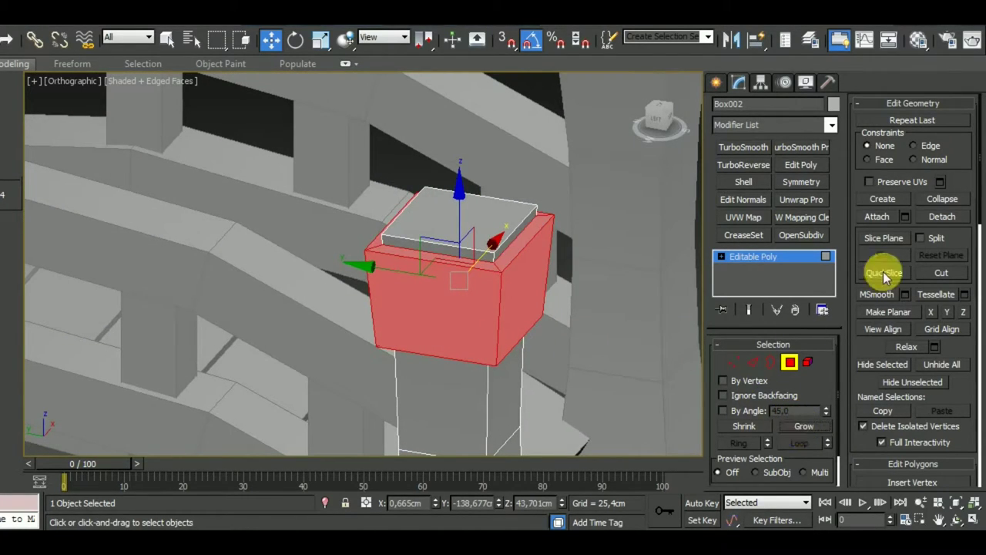
pyautogui.click(940, 217)
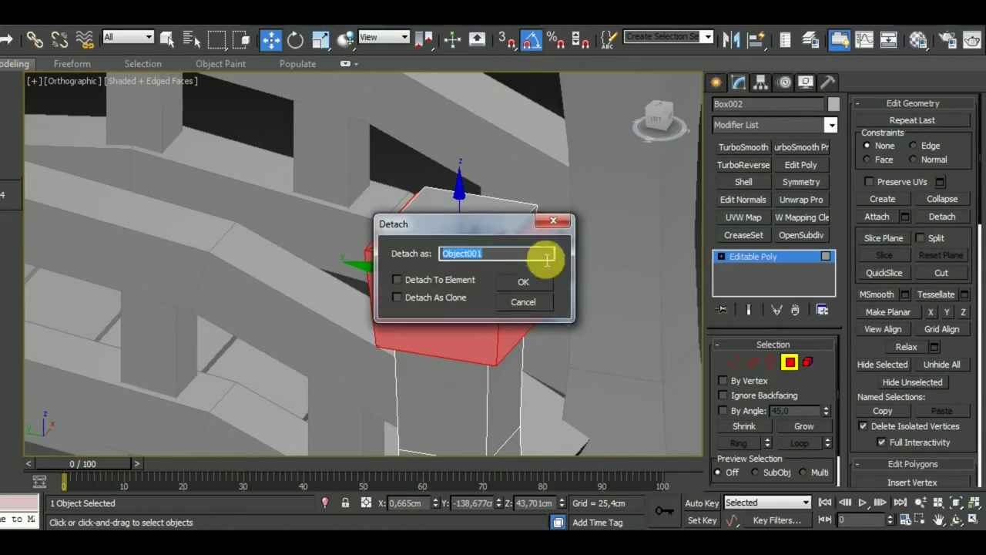
pyautogui.click(538, 278)
pyautogui.click(790, 361)
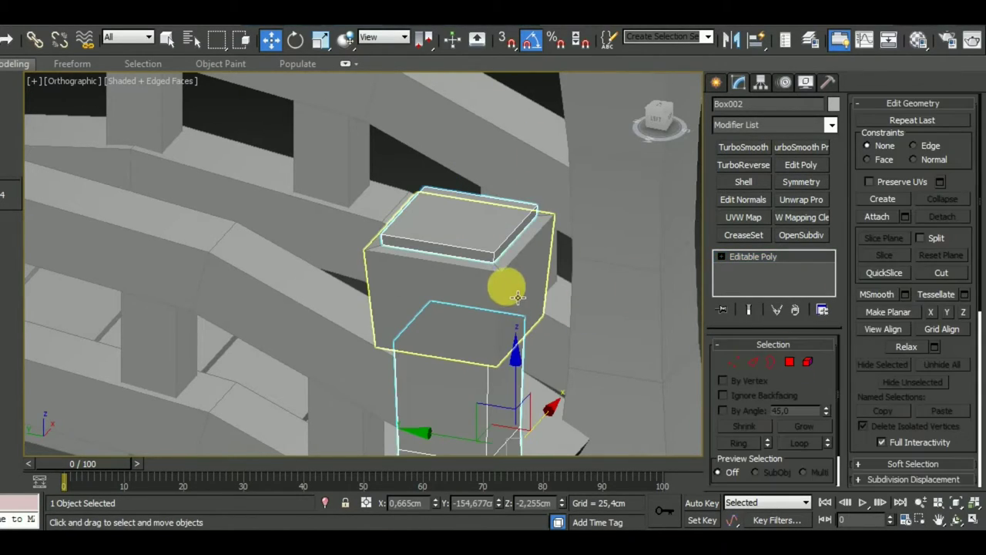
# - Isolate Object001 and bridge its inner borders to wall in the hollow, then end isolation
pyautogui.click(503, 283)
pyautogui.click(326, 503)
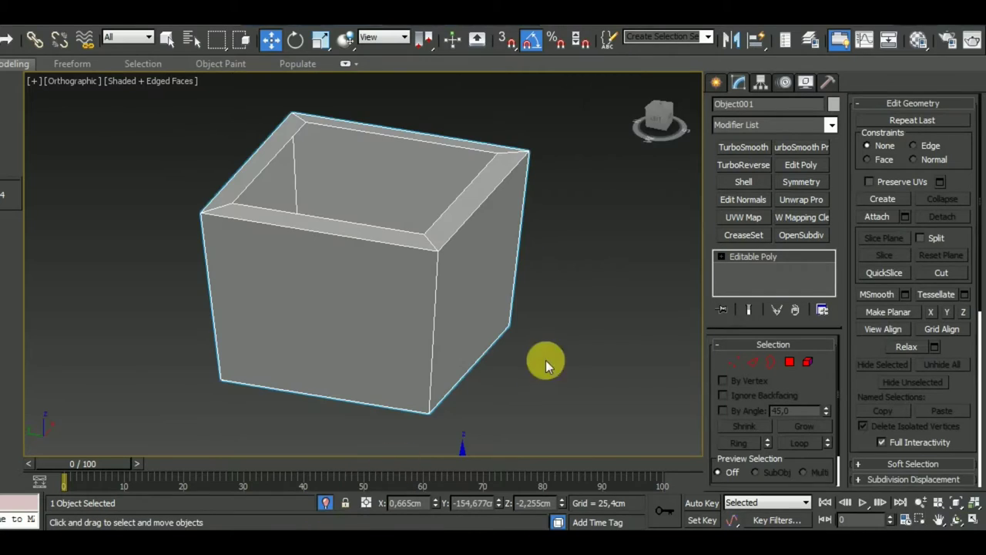
pyautogui.moveTo(546, 360)
pyautogui.keyDown('alt'); pyautogui.mouseDown(button='middle')
pyautogui.moveTo(563, 392)
pyautogui.moveTo(680, 373)
pyautogui.mouseUp(button='middle'); pyautogui.keyUp('alt')
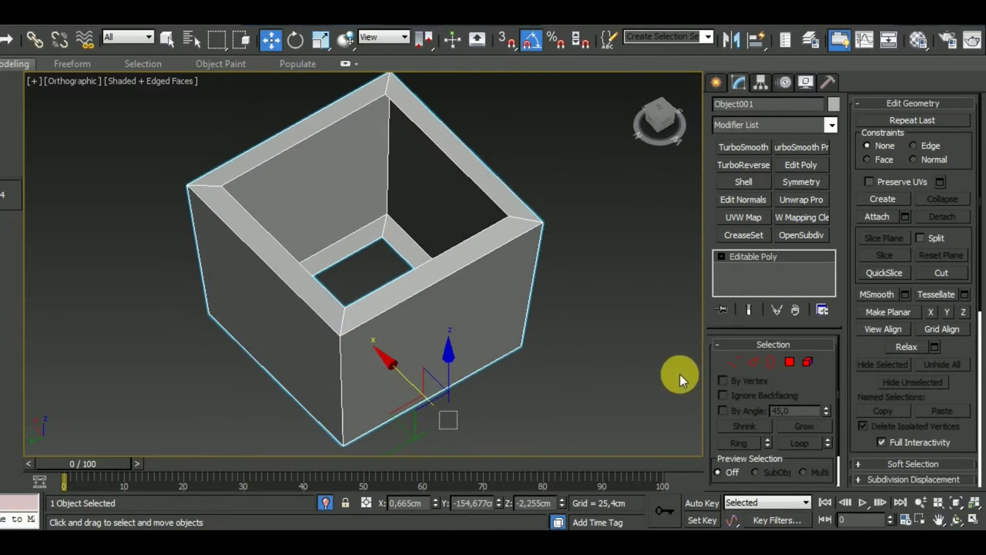
pyautogui.click(772, 362)
pyautogui.click(501, 209)
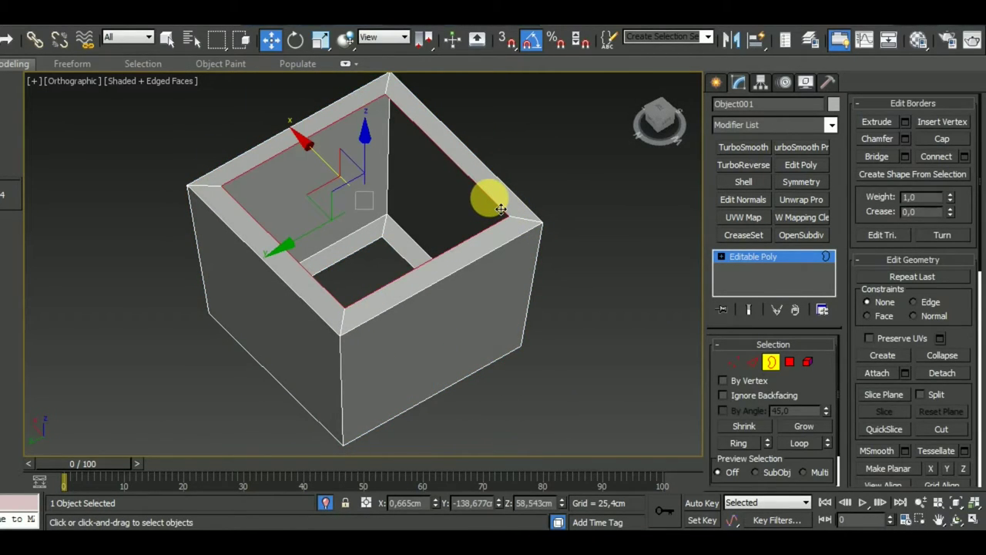
pyautogui.moveTo(408, 262); pyautogui.dragTo(412, 274)
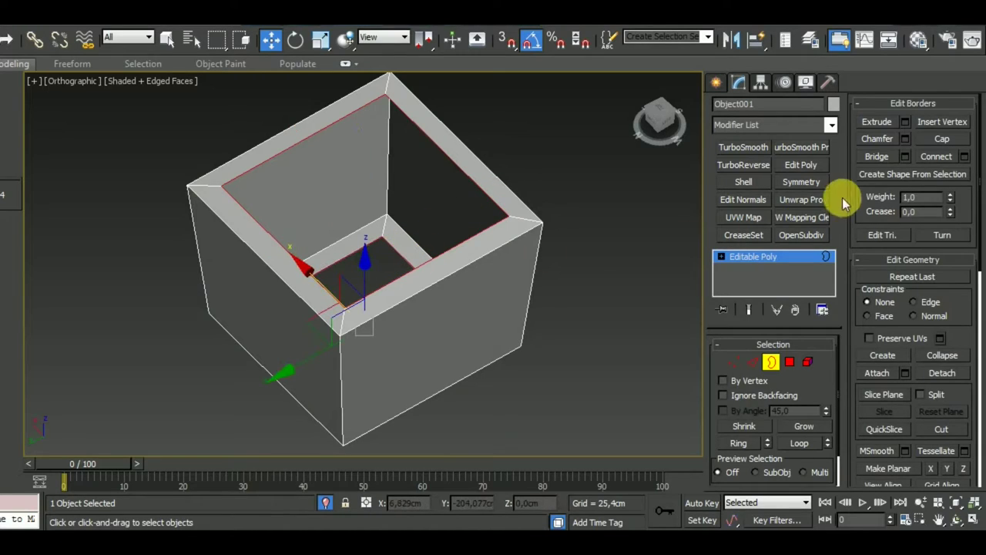
pyautogui.click(887, 159)
pyautogui.keyDown('alt'); pyautogui.moveTo(578, 324); pyautogui.dragTo(539, 316, button='middle'); pyautogui.keyUp('alt')
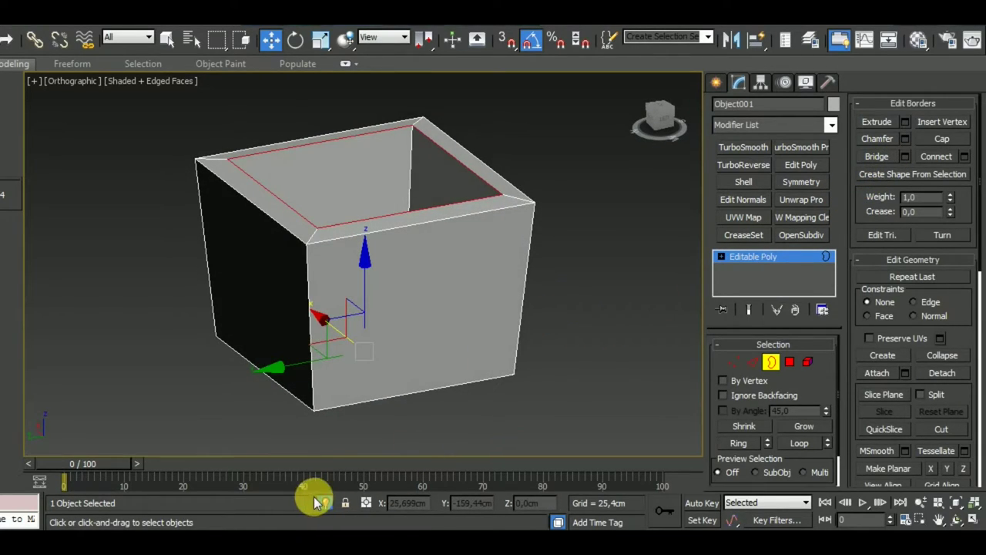
pyautogui.click(322, 502)
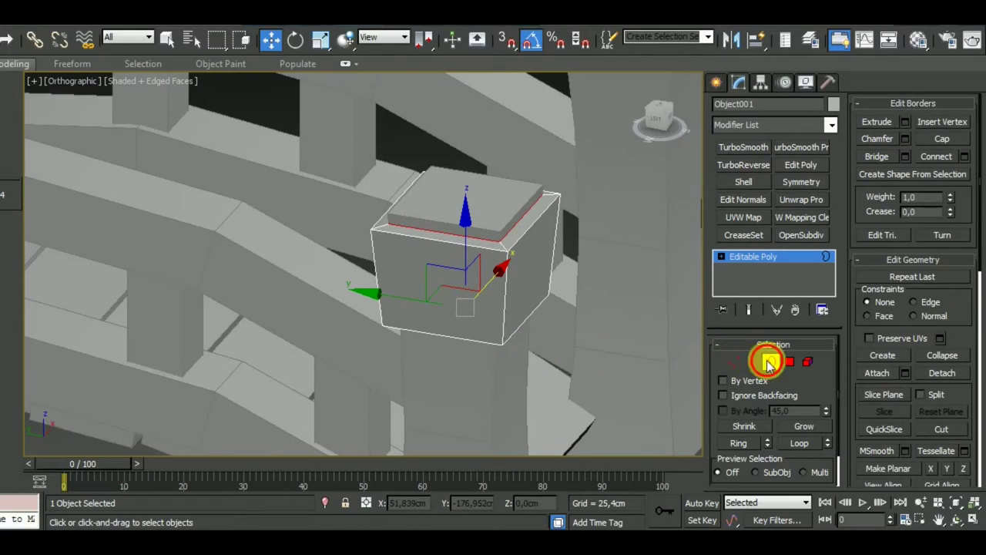
pyautogui.click(768, 362)
pyautogui.click(477, 379)
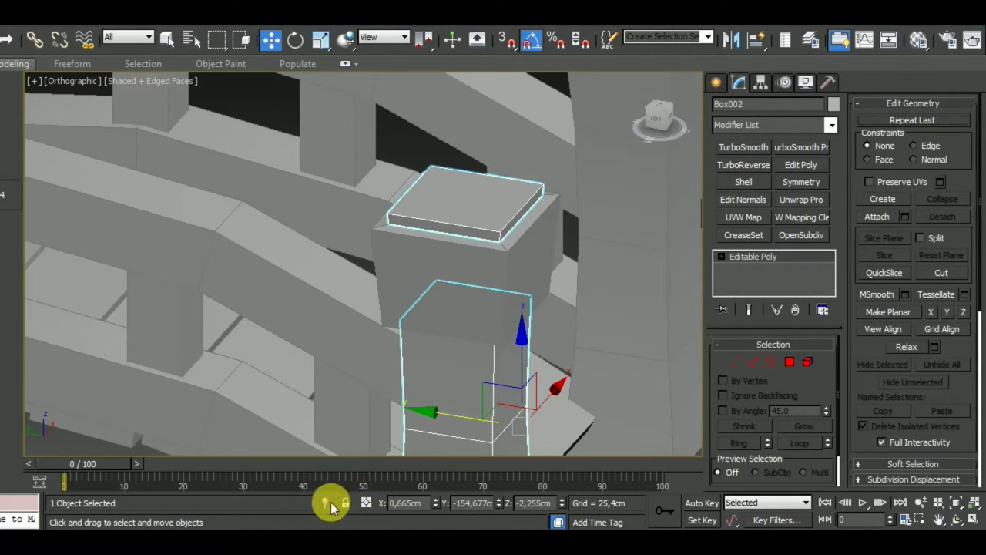
# - Isolate post Box002 and bridge its top border to join the slab
pyautogui.click(327, 505)
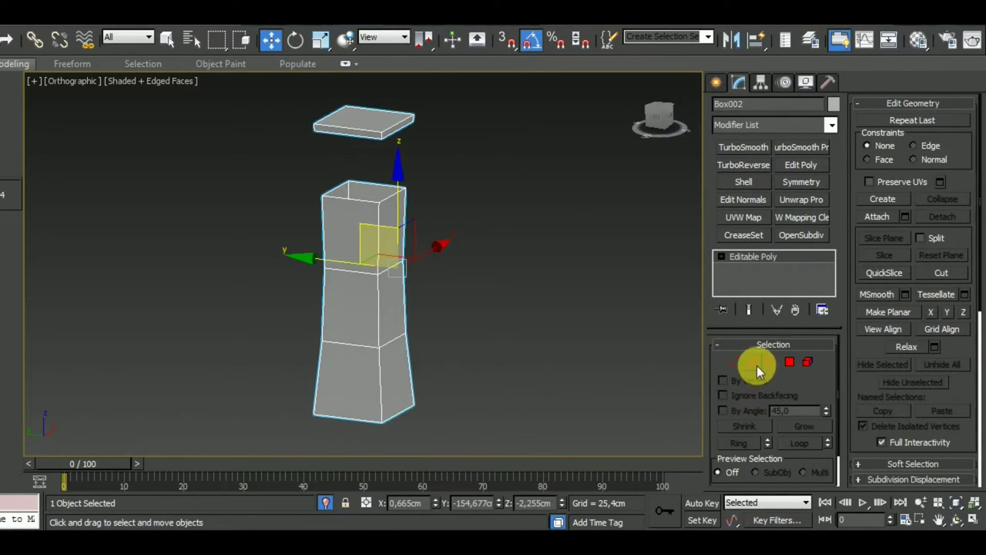
pyautogui.click(769, 362)
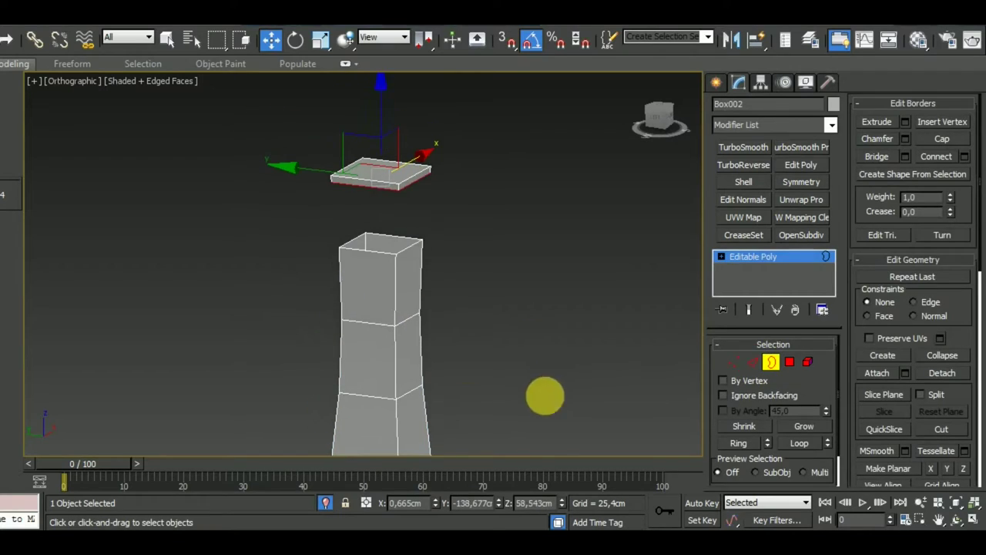
pyautogui.click(388, 263)
pyautogui.click(879, 159)
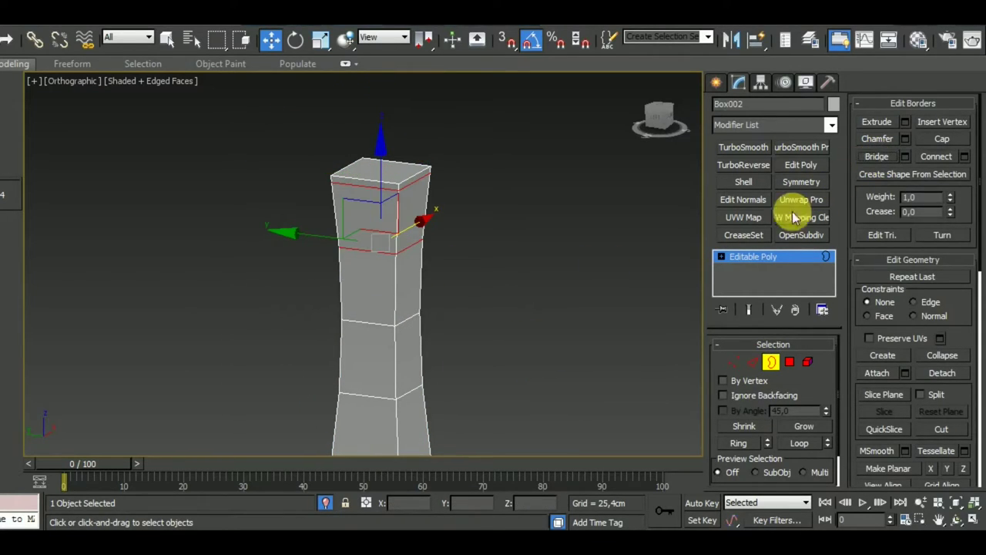
pyautogui.scroll(4, 409, 236)
pyautogui.click(513, 235)
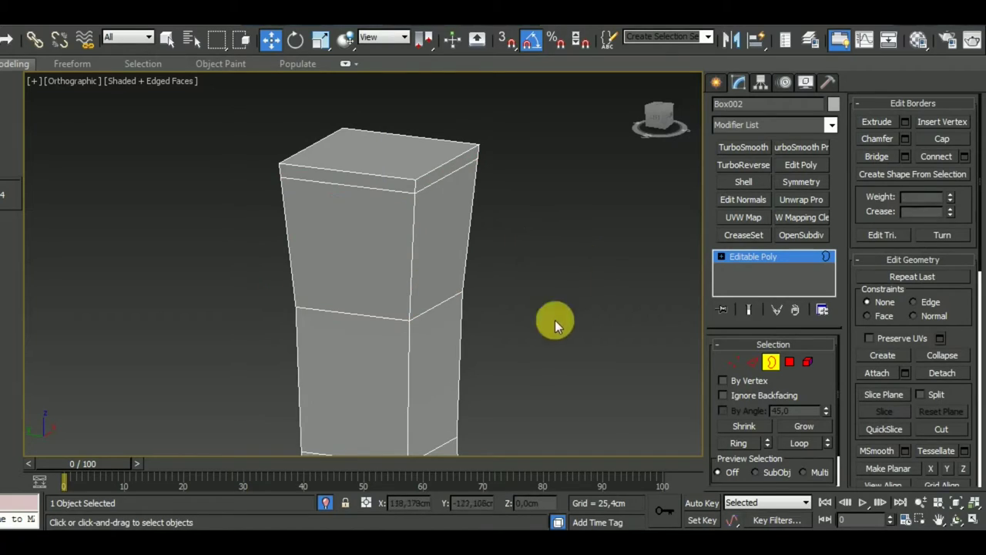
# - Remove the edge loop at the post's top
pyautogui.click(754, 362)
pyautogui.doubleClick(388, 189)
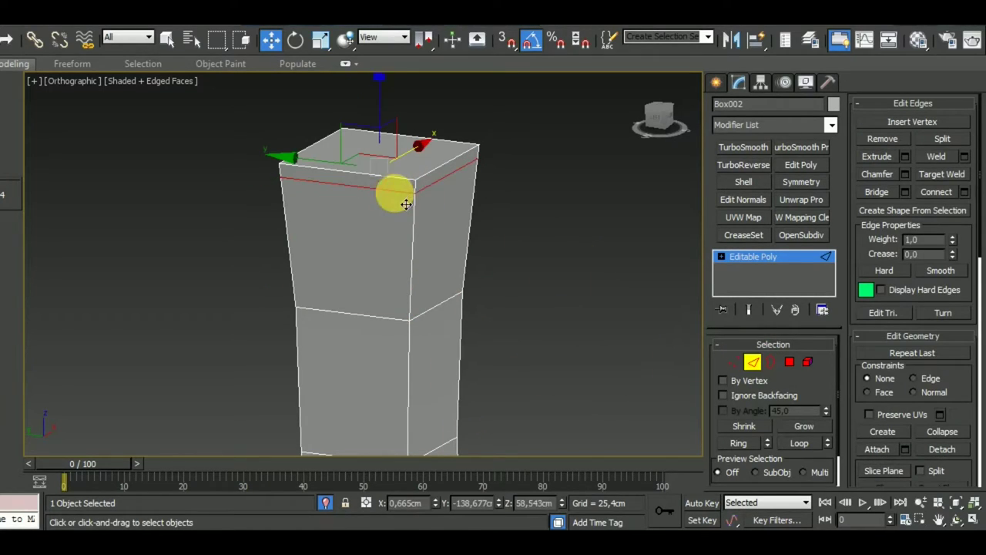
pyautogui.click(884, 144)
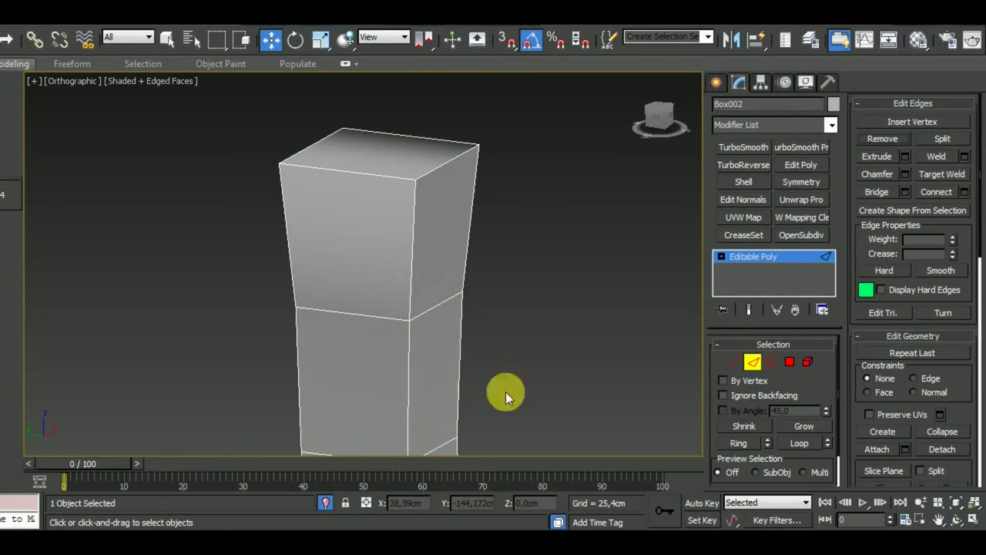
# - Exit Element mode on Box002 and end isolation to show the whole bridge
pyautogui.click(808, 362)
pyautogui.click(429, 292)
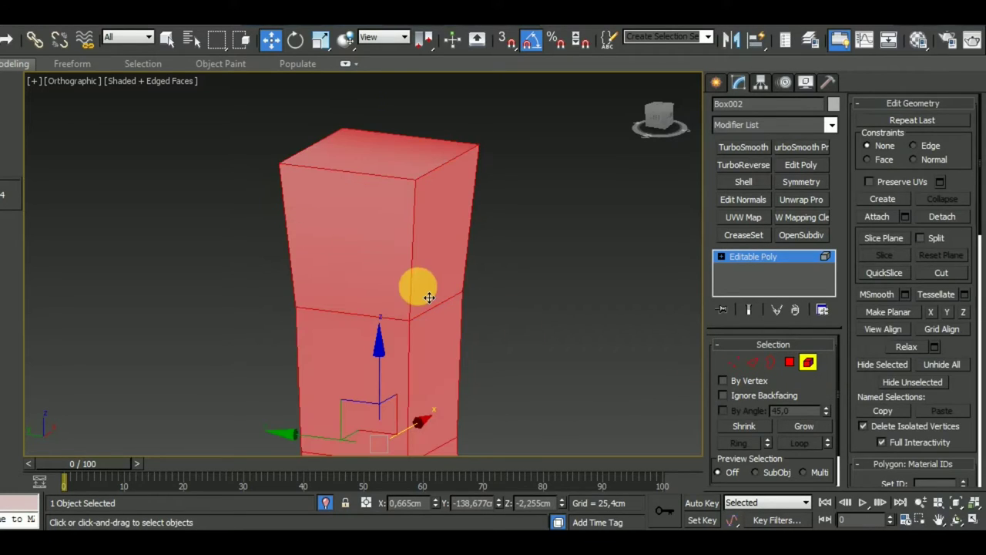
pyautogui.click(944, 108)
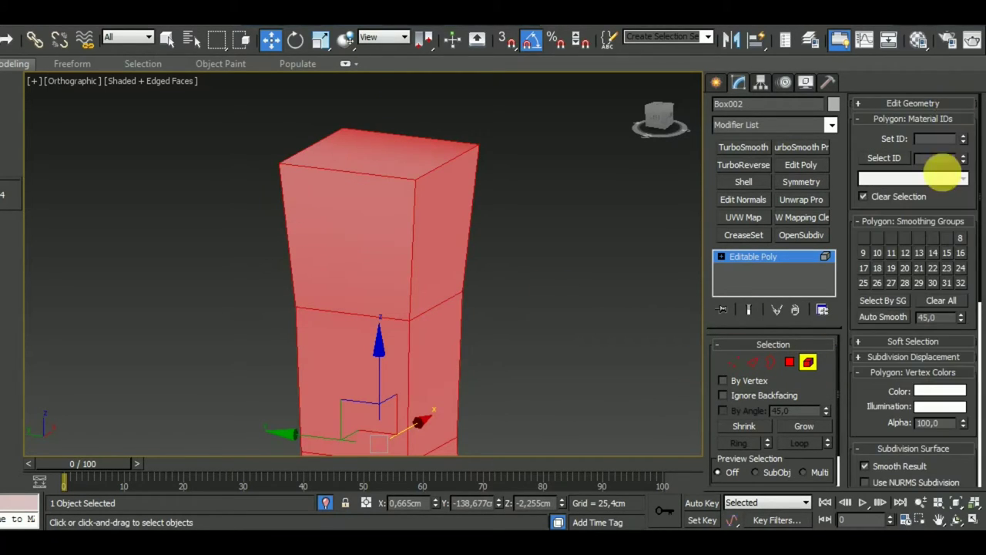
pyautogui.click(809, 361)
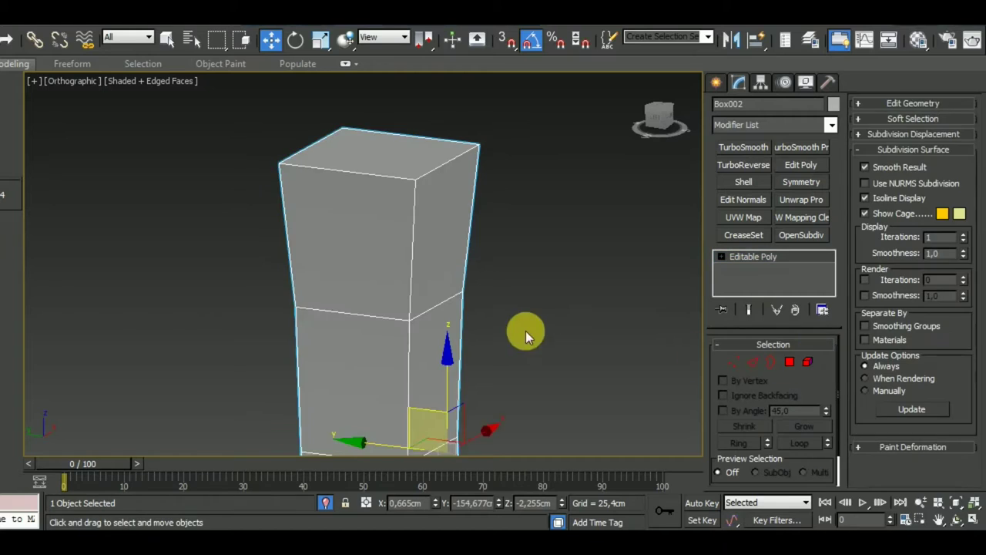
pyautogui.click(325, 502)
pyautogui.scroll(-4, 552, 364)
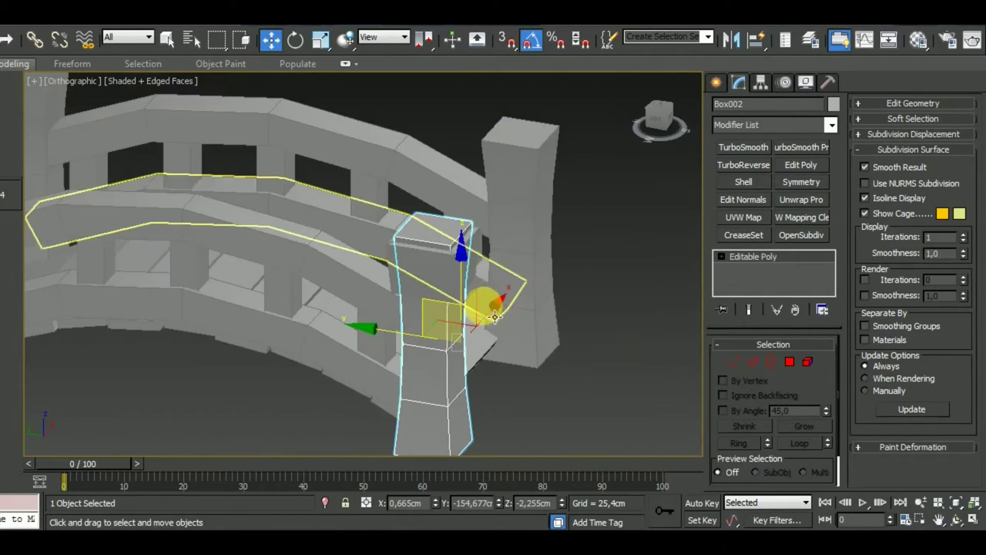
# - Center the cap box's pivot on the object in the Hierarchy panel
pyautogui.click(443, 248)
pyautogui.keyDown('alt'); pyautogui.moveTo(565, 312); pyautogui.dragTo(484, 363, button='middle'); pyautogui.keyUp('alt')
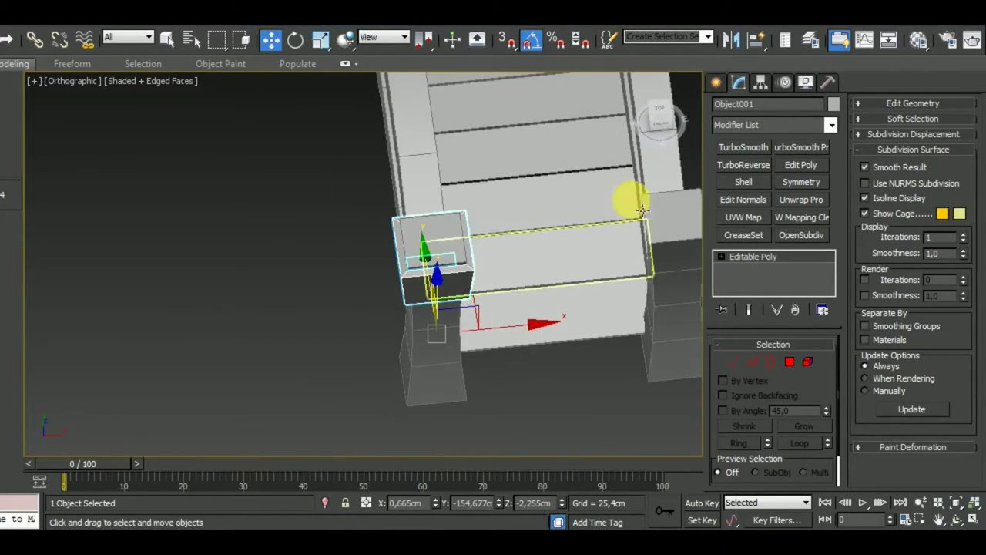
pyautogui.click(760, 82)
pyautogui.click(786, 180)
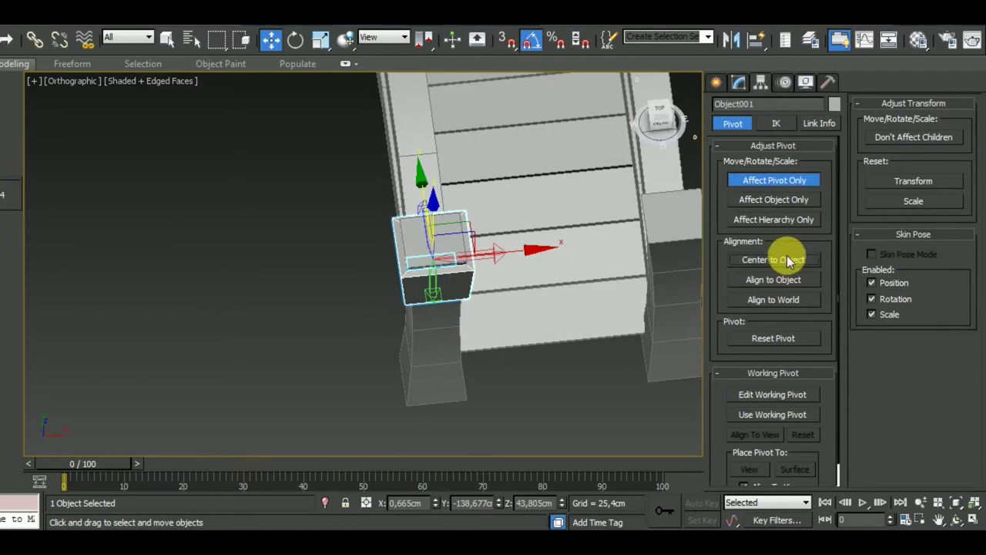
pyautogui.click(794, 180)
# - Copy the cap box onto the opposite near post and align it on top
pyautogui.keyDown('alt'); pyautogui.moveTo(469, 346); pyautogui.dragTo(463, 357, button='middle'); pyautogui.keyUp('alt')
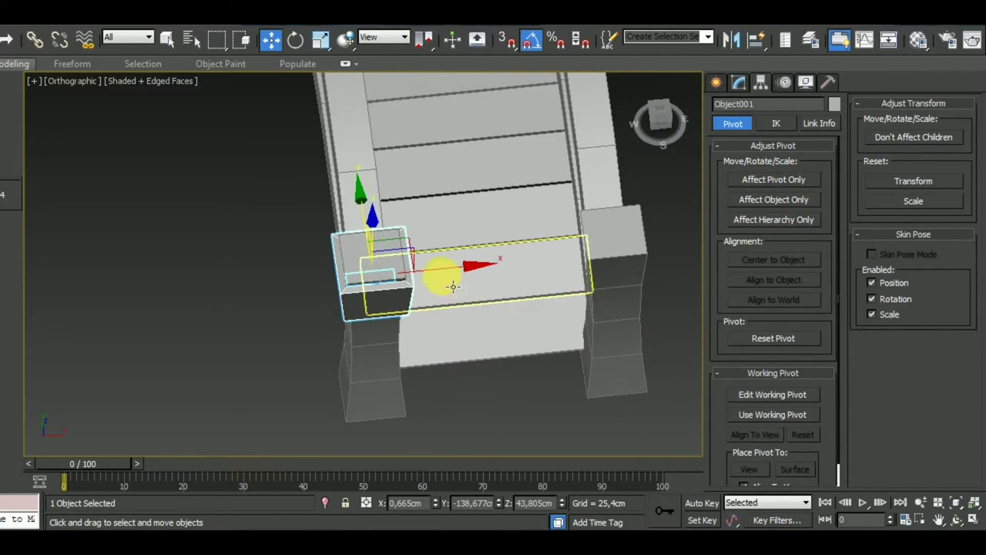
pyautogui.keyDown('shift'); pyautogui.moveTo(440, 275); pyautogui.dragTo(605, 266); pyautogui.keyUp('shift')
pyautogui.click(476, 341)
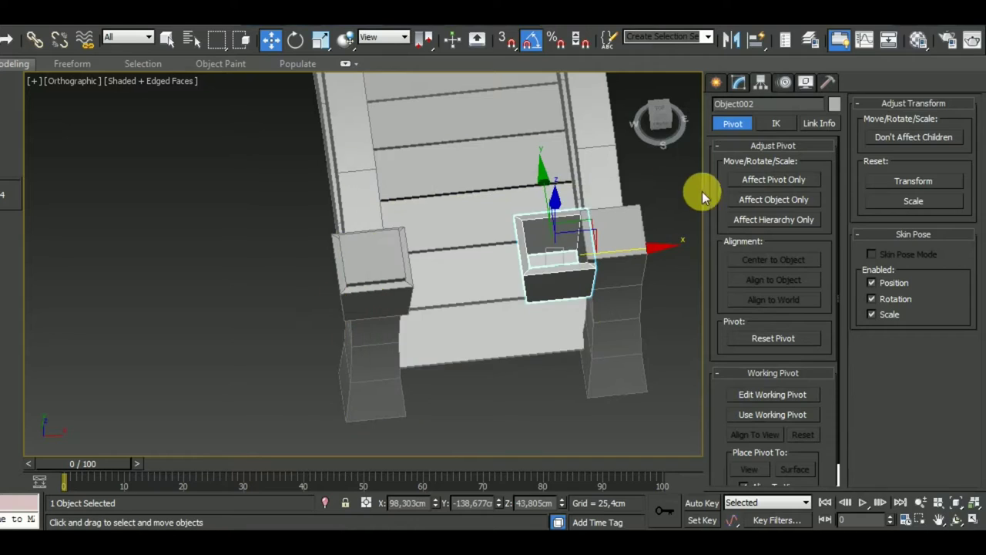
pyautogui.moveTo(649, 262); pyautogui.dragTo(707, 259)
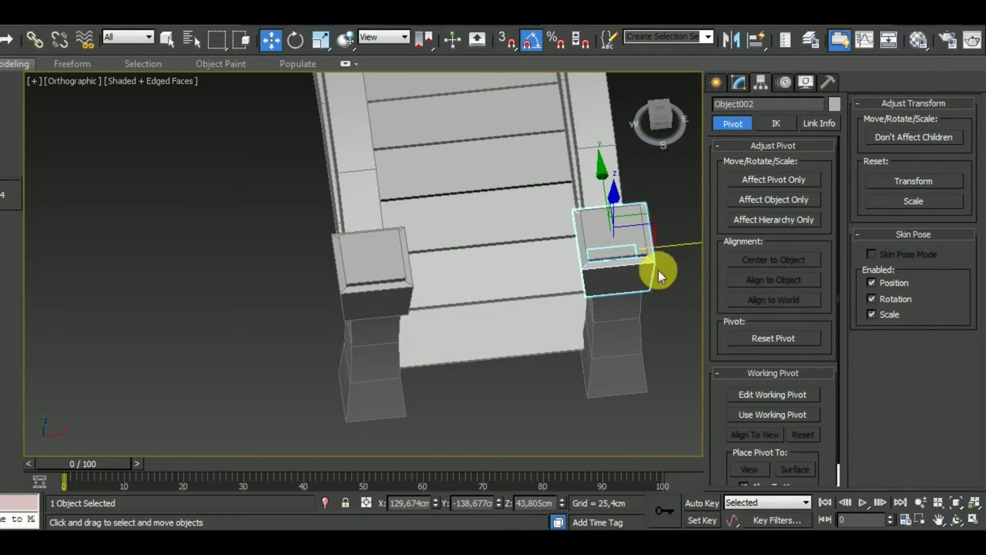
pyautogui.keyDown('alt'); pyautogui.moveTo(660, 270); pyautogui.dragTo(594, 292, button='middle'); pyautogui.keyUp('alt')
pyautogui.scroll(3, 662, 289)
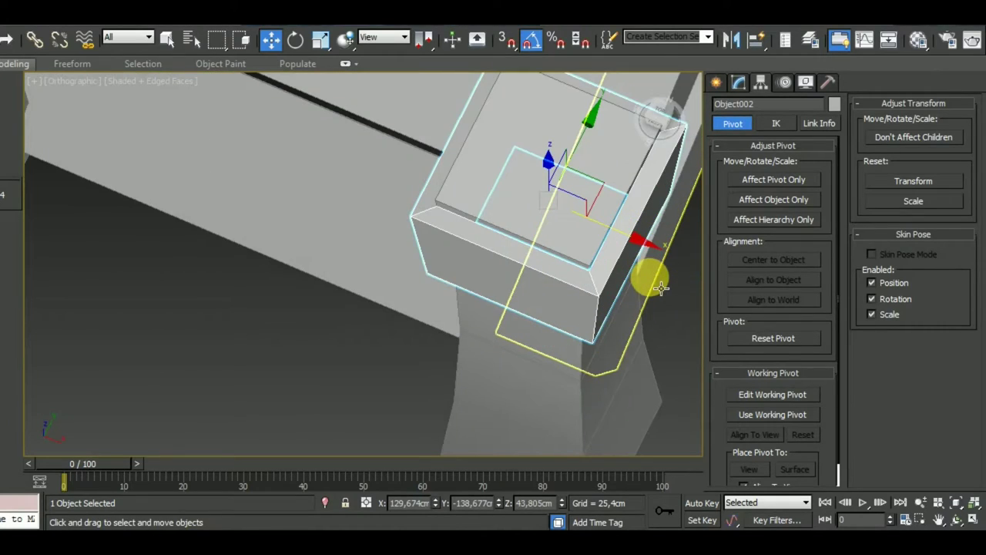
pyautogui.moveTo(661, 287)
pyautogui.keyDown('alt'); pyautogui.mouseDown(button='middle')
pyautogui.moveTo(700, 282)
pyautogui.moveTo(544, 289)
pyautogui.mouseUp(button='middle'); pyautogui.keyUp('alt')
pyautogui.scroll(3, 561, 291)
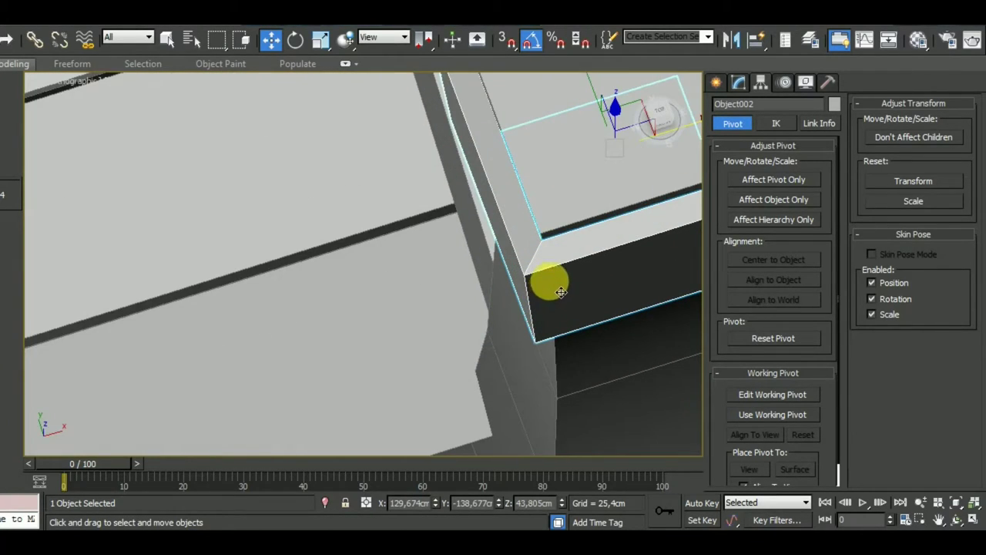
pyautogui.moveTo(554, 284); pyautogui.dragTo(553, 283)
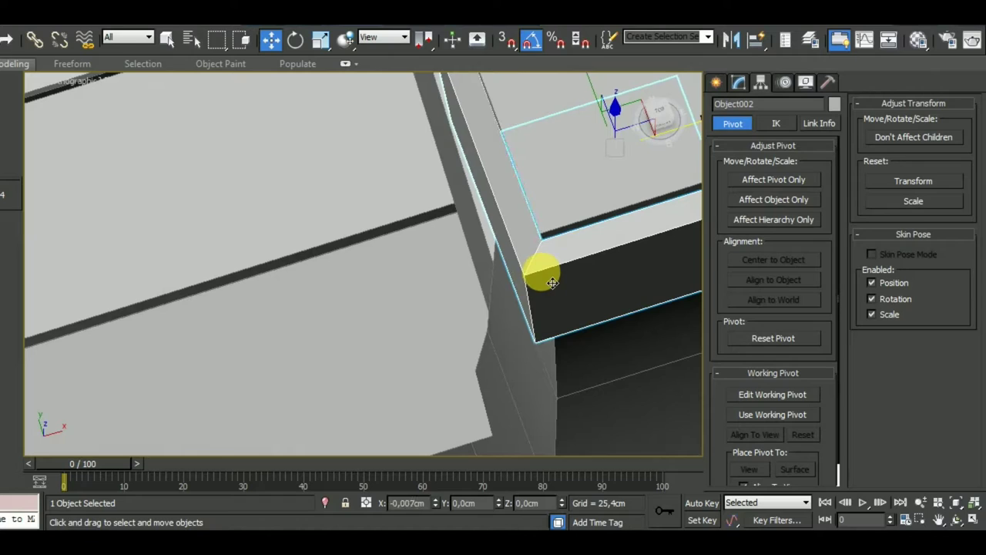
pyautogui.moveTo(553, 282); pyautogui.dragTo(550, 279)
pyautogui.scroll(-5, 550, 279)
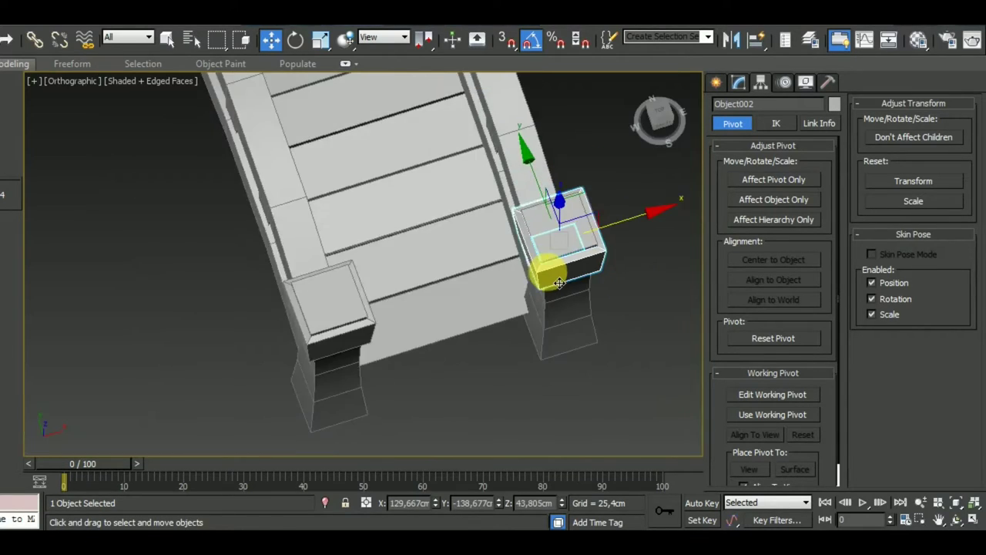
pyautogui.moveTo(550, 279)
pyautogui.keyDown('alt'); pyautogui.mouseDown(button='middle')
pyautogui.moveTo(622, 328)
pyautogui.moveTo(407, 391)
pyautogui.mouseUp(button='middle'); pyautogui.keyUp('alt')
# - Copy both near caps onto the two far-end posts and nudge them into place
pyautogui.keyDown('ctrl'); pyautogui.click(422, 350); pyautogui.keyUp('ctrl')
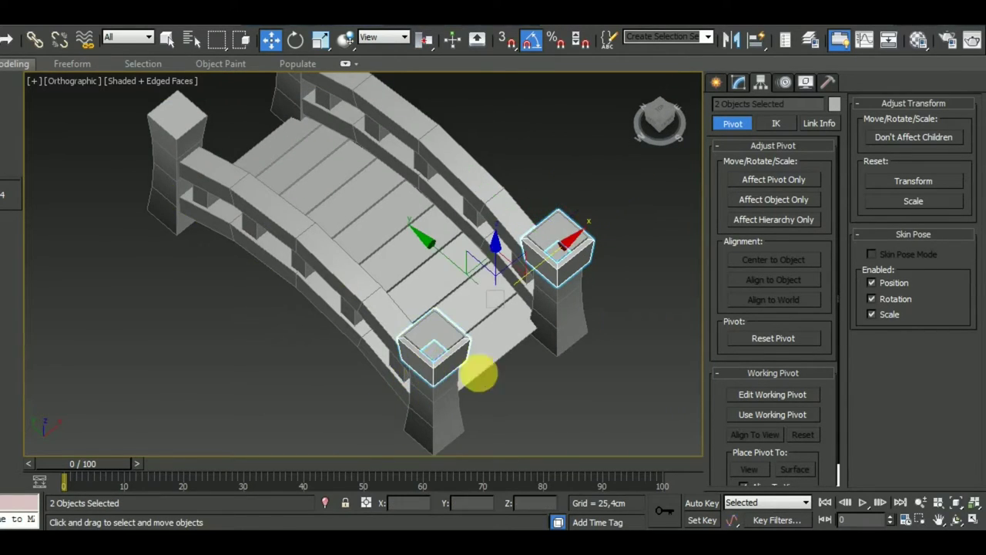
pyautogui.keyDown('alt'); pyautogui.moveTo(473, 369); pyautogui.dragTo(590, 322, button='middle'); pyautogui.keyUp('alt')
pyautogui.scroll(3, 586, 322)
pyautogui.scroll(-2, 568, 313)
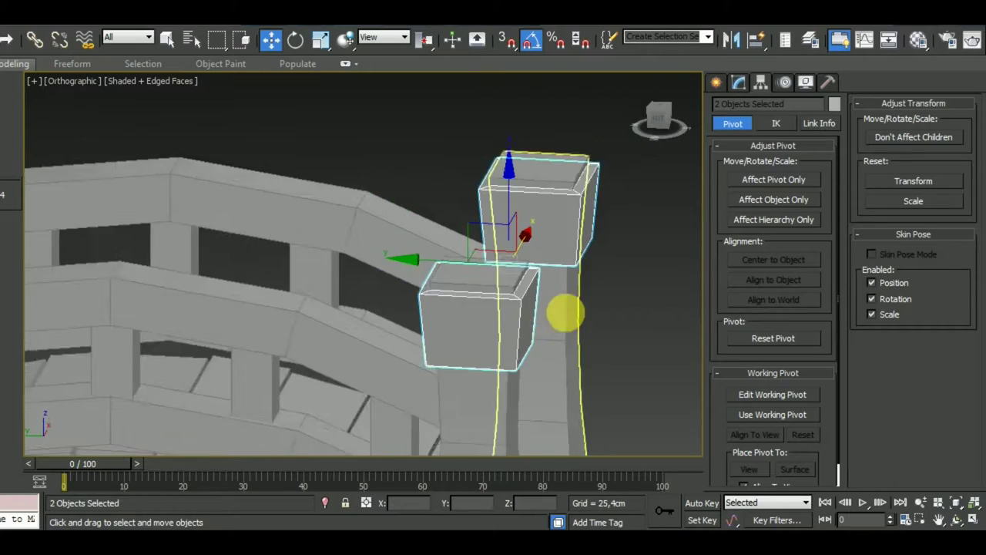
pyautogui.scroll(-1, 551, 304)
pyautogui.moveTo(496, 295); pyautogui.dragTo(133, 283)
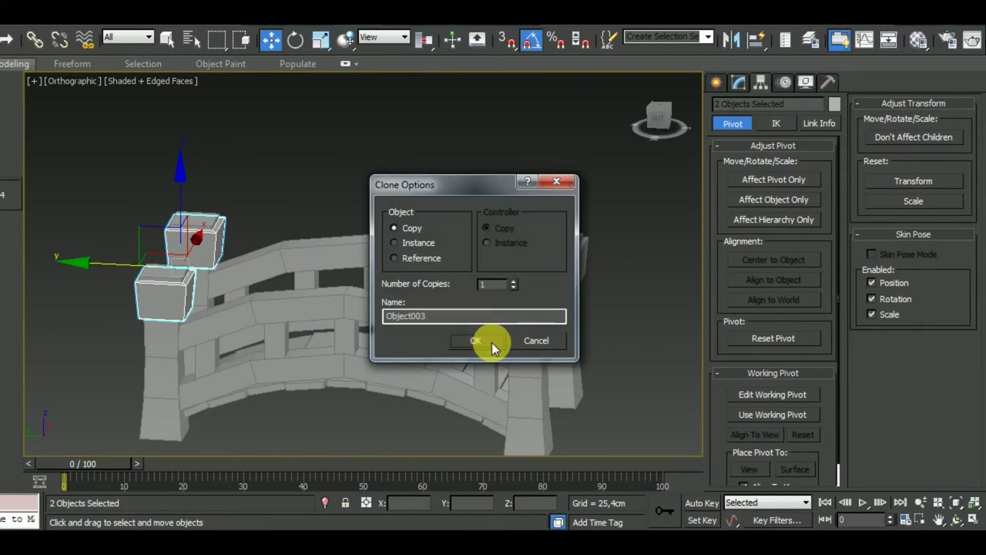
pyautogui.click(492, 343)
pyautogui.moveTo(220, 348); pyautogui.dragTo(316, 347, button='middle')
pyautogui.scroll(3, 262, 289)
pyautogui.scroll(3, 261, 288)
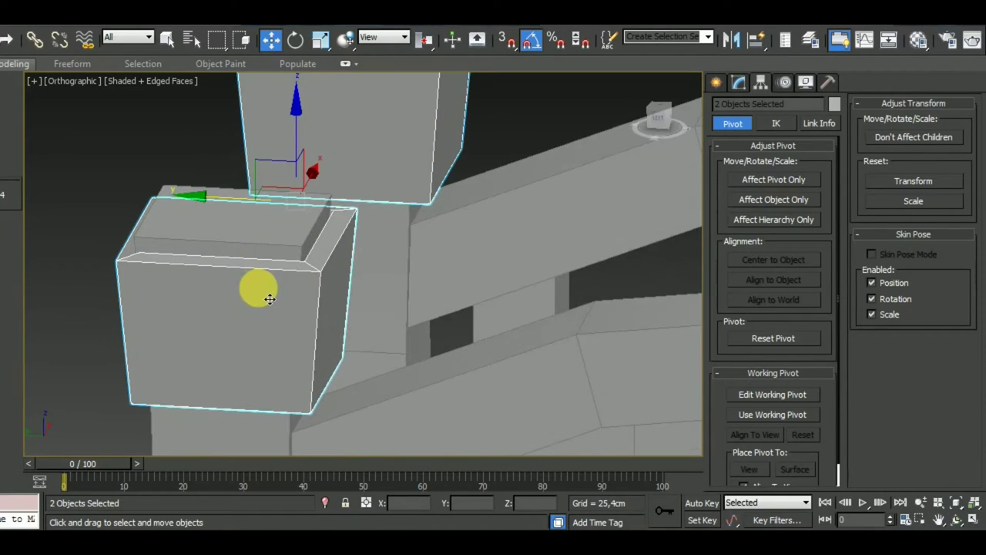
pyautogui.moveTo(262, 293); pyautogui.dragTo(265, 297)
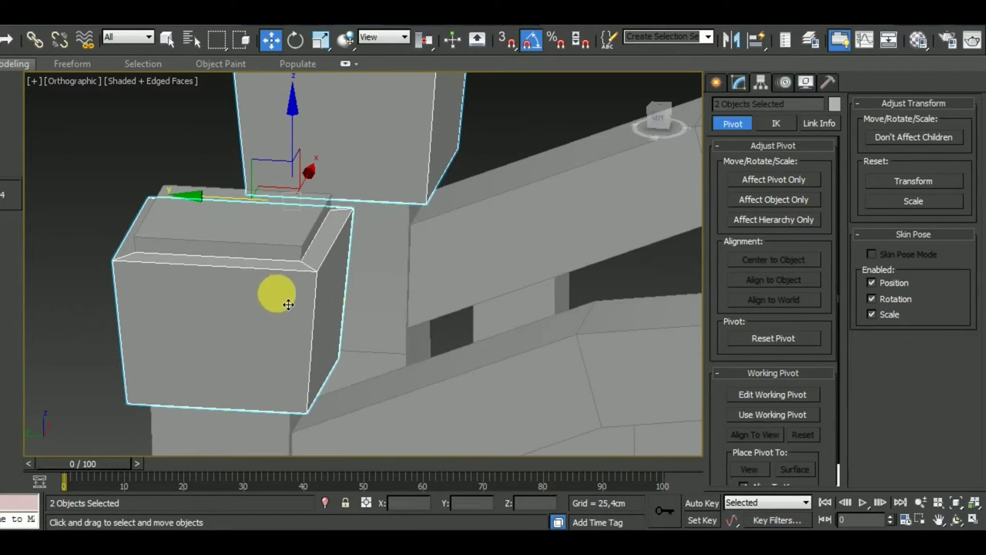
pyautogui.moveTo(288, 304)
pyautogui.keyDown('alt'); pyautogui.mouseDown(button='middle')
pyautogui.moveTo(380, 330)
pyautogui.moveTo(321, 329)
pyautogui.mouseUp(button='middle'); pyautogui.keyUp('alt')
pyautogui.scroll(-3, 342, 322)
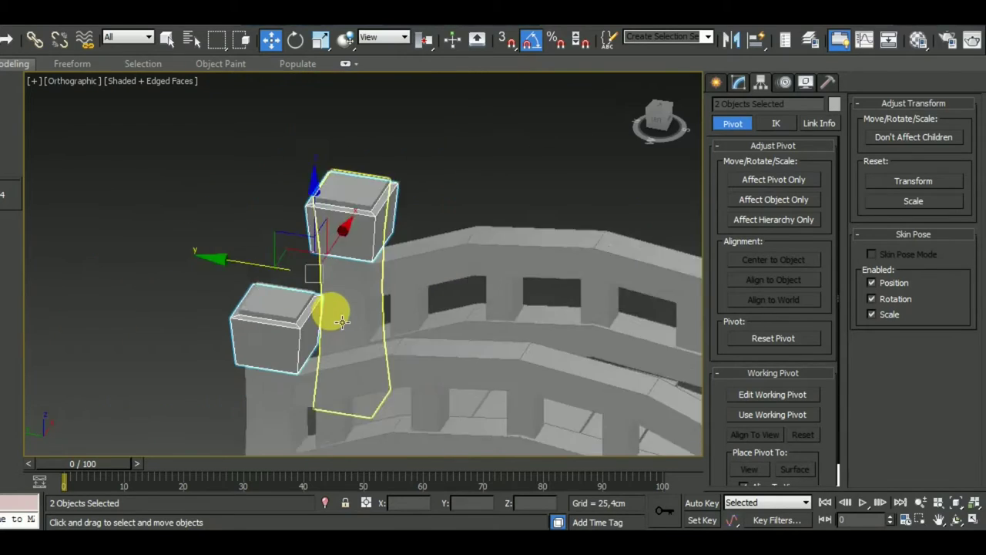
pyautogui.scroll(-5, 342, 322)
pyautogui.scroll(3, 425, 330)
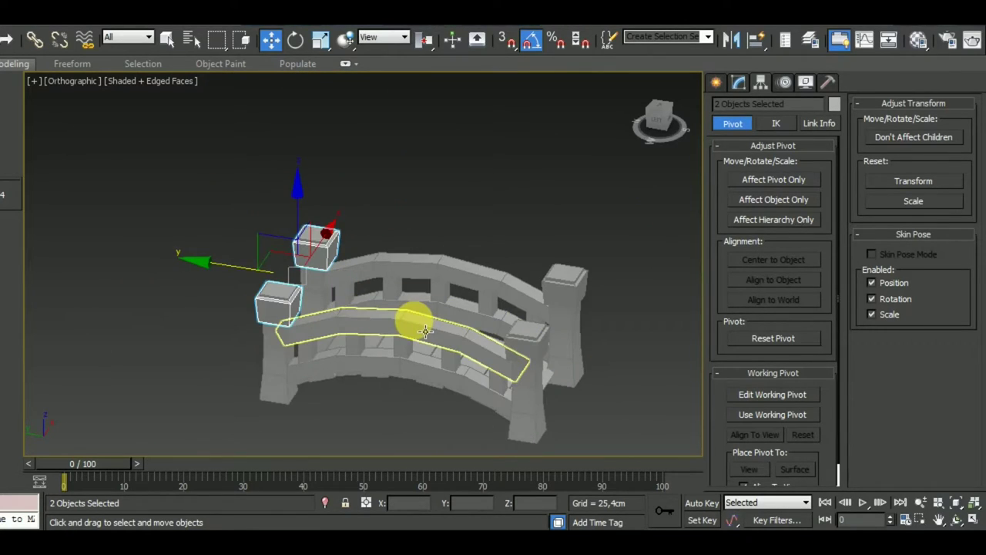
# - Switch to perspective, review the whole bridge, and clear the selection
pyautogui.press('p')
pyautogui.keyDown('alt'); pyautogui.moveTo(573, 396); pyautogui.dragTo(403, 286, button='middle'); pyautogui.keyUp('alt')
pyautogui.scroll(-3, 533, 355)
pyautogui.keyDown('alt'); pyautogui.moveTo(533, 355); pyautogui.dragTo(501, 339, button='middle'); pyautogui.keyUp('alt')
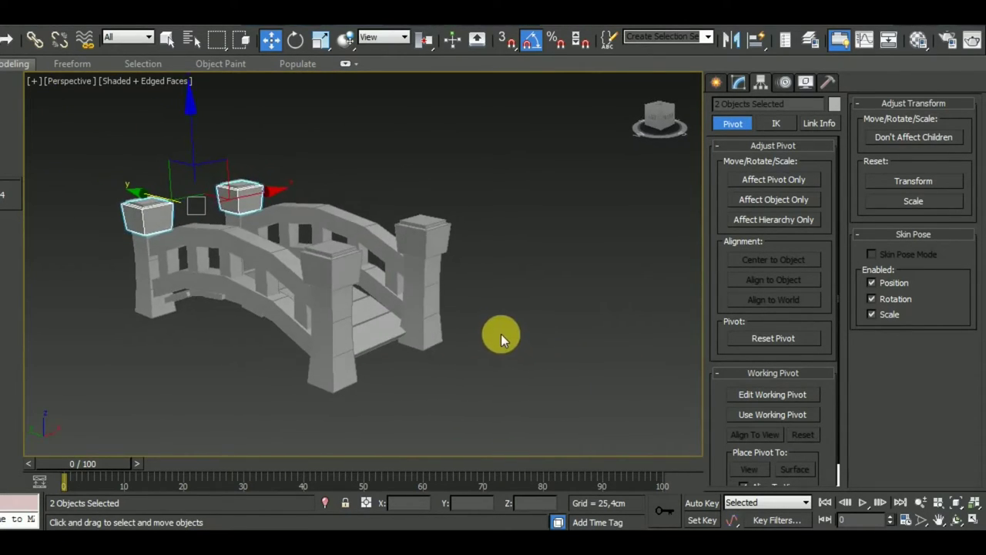
pyautogui.click(471, 373)
pyautogui.keyDown('alt'); pyautogui.moveTo(472, 373); pyautogui.dragTo(482, 359, button='middle'); pyautogui.keyUp('alt')
pyautogui.scroll(5, 462, 339)
pyautogui.scroll(-5, 458, 336)
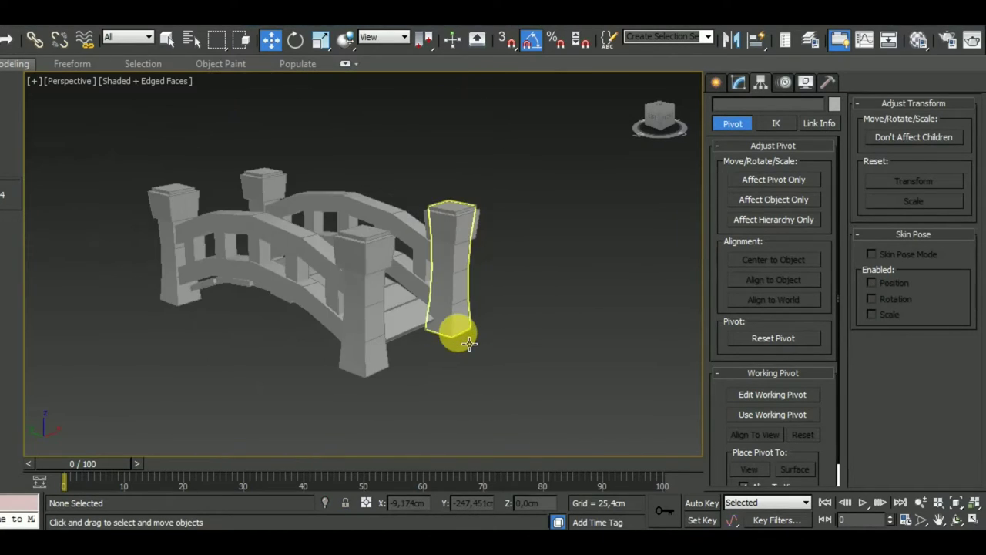
# - Create a box roughly 105 × 198 cm and 33 cm high in front of the bridge
pyautogui.click(717, 83)
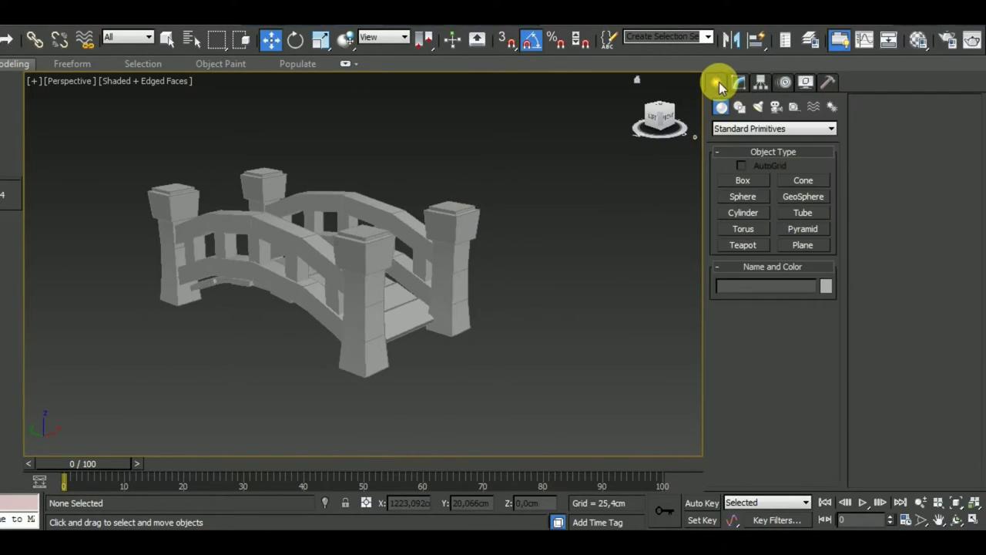
pyautogui.click(736, 180)
pyautogui.moveTo(501, 410); pyautogui.dragTo(498, 413, button='middle')
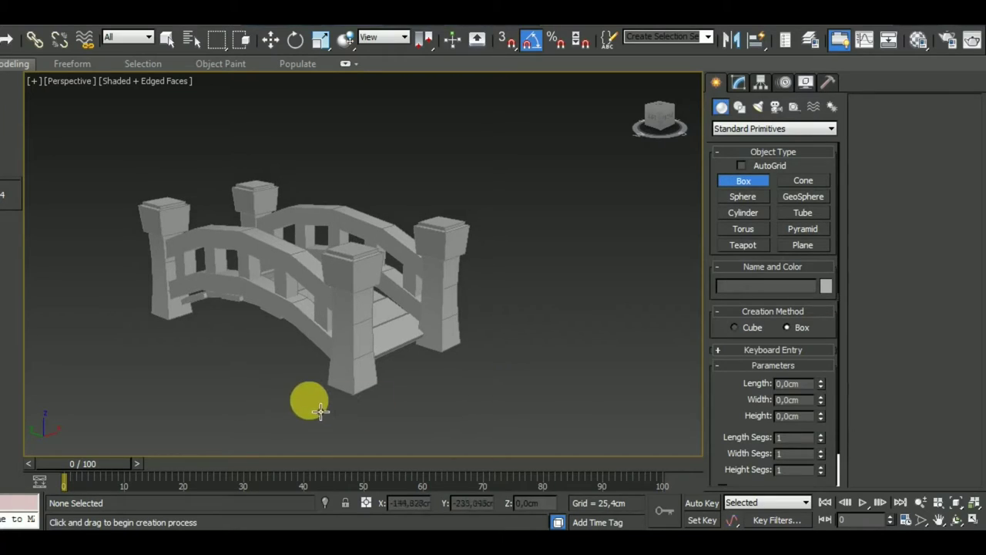
pyautogui.moveTo(308, 408); pyautogui.dragTo(566, 358)
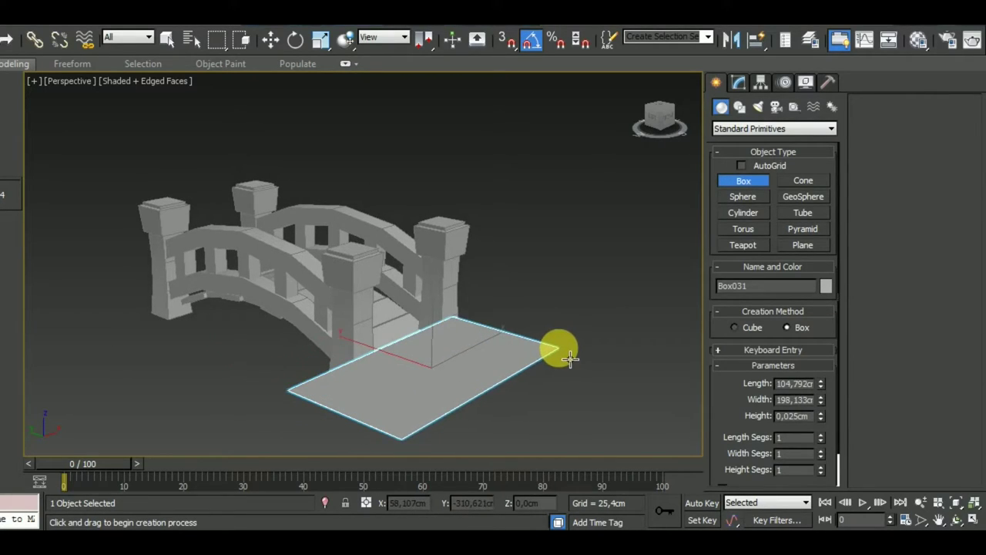
pyautogui.click(564, 301)
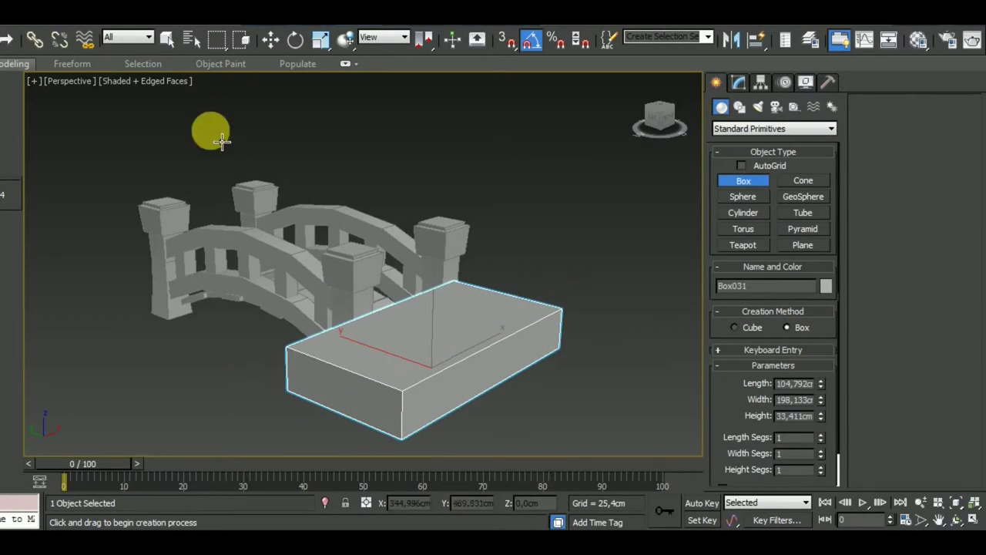
# - Move Box031 under the end posts, raising it to the post bottoms and nudging along X
pyautogui.click(262, 41)
pyautogui.press('l')
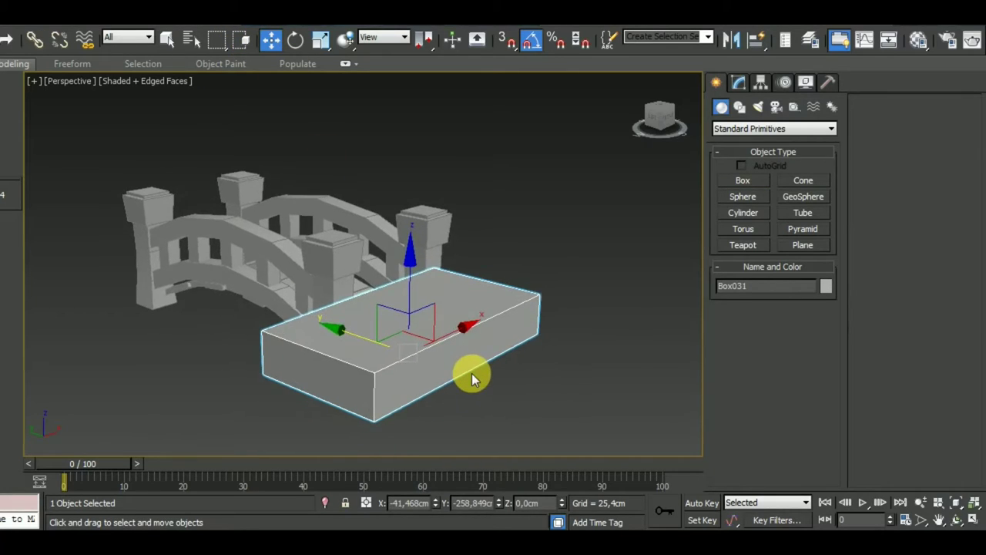
pyautogui.scroll(-2, 463, 376)
pyautogui.moveTo(476, 293)
pyautogui.mouseDown()
pyautogui.moveTo(460, 351)
pyautogui.moveTo(450, 351)
pyautogui.mouseUp()
pyautogui.scroll(5, 410, 379)
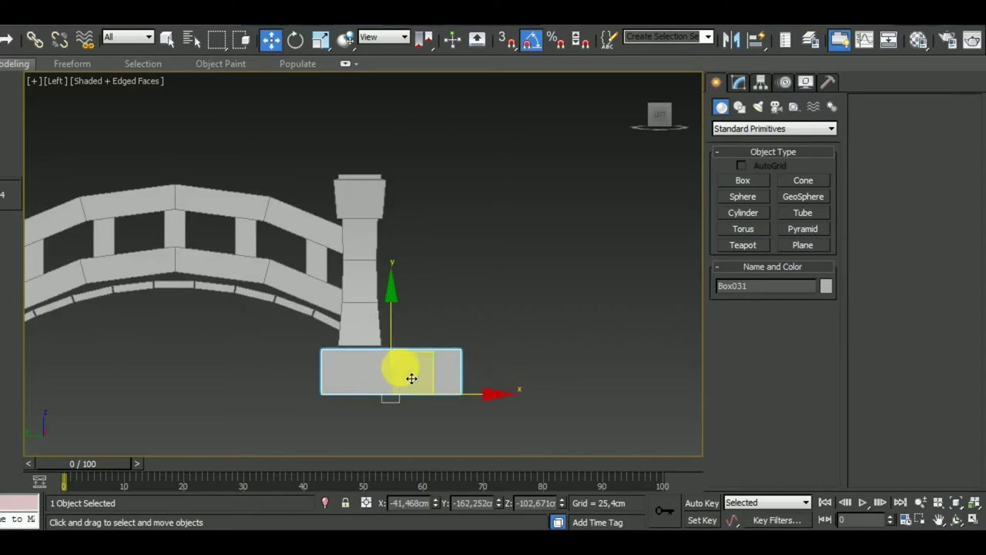
pyautogui.scroll(4, 409, 378)
pyautogui.moveTo(389, 377); pyautogui.dragTo(381, 368)
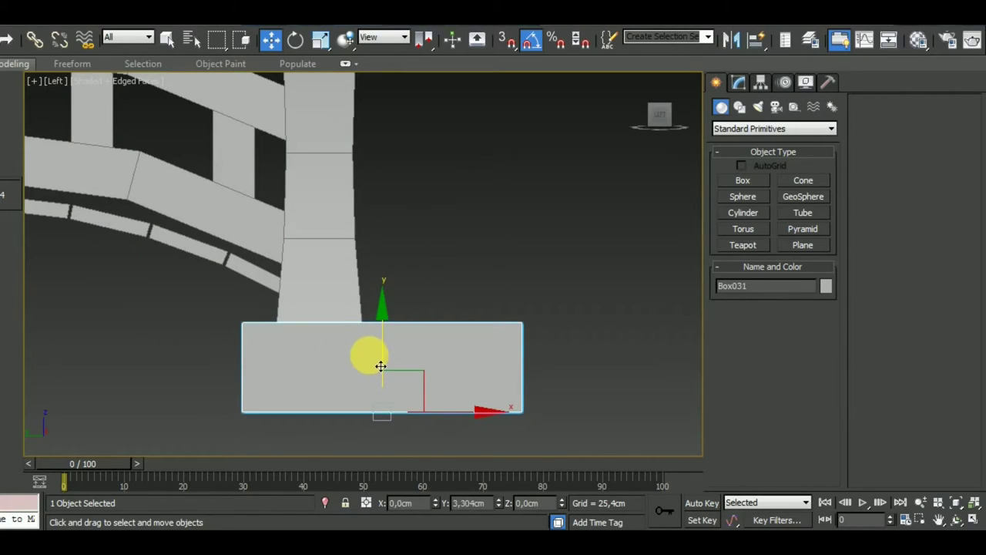
pyautogui.click(740, 83)
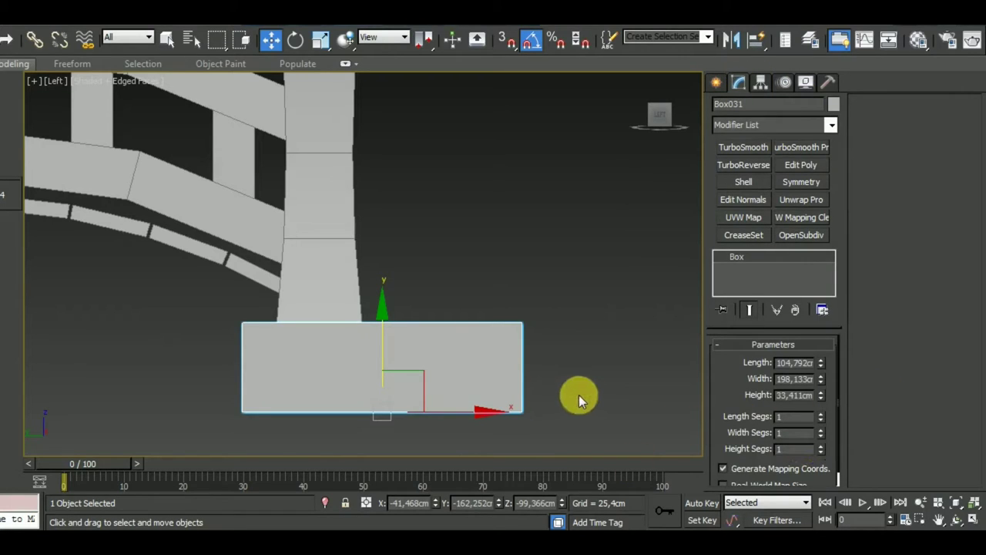
pyautogui.moveTo(575, 390)
pyautogui.keyDown('alt'); pyautogui.mouseDown(button='middle')
pyautogui.moveTo(506, 434)
pyautogui.moveTo(416, 346)
pyautogui.moveTo(572, 416)
pyautogui.mouseUp(button='middle'); pyautogui.keyUp('alt')
pyautogui.moveTo(504, 407)
pyautogui.keyDown('alt'); pyautogui.mouseDown(button='middle')
pyautogui.moveTo(391, 414)
pyautogui.moveTo(436, 453)
pyautogui.mouseUp(button='middle'); pyautogui.keyUp('alt')
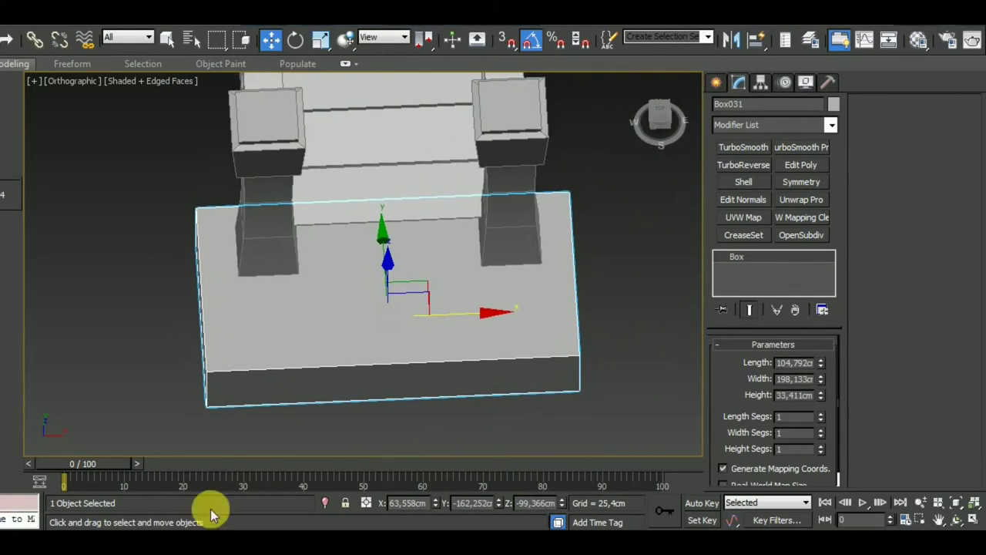
pyautogui.moveTo(469, 378); pyautogui.dragTo(473, 361, button='middle')
pyautogui.moveTo(496, 310); pyautogui.dragTo(500, 305)
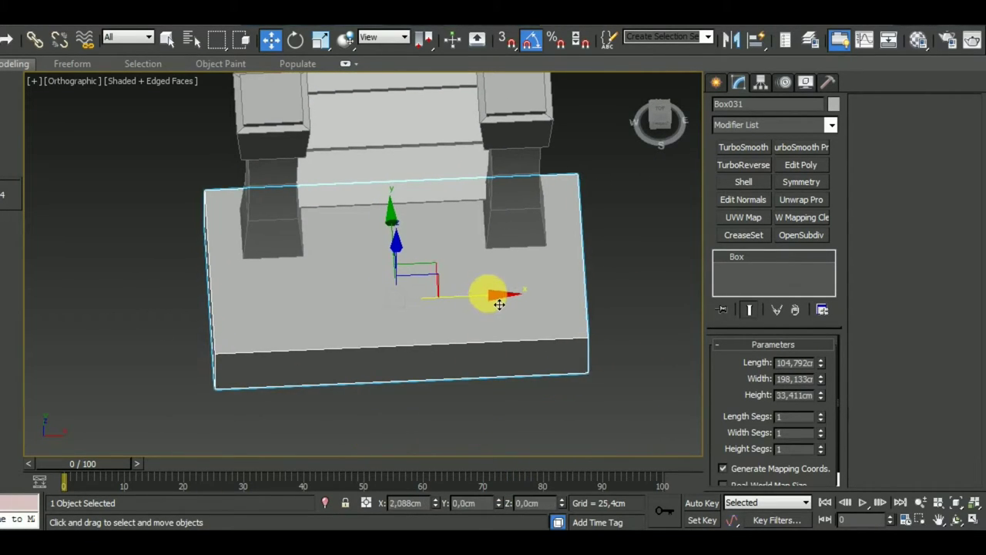
# - Set the base box Height to 46,441 cm with 2 height segments
pyautogui.moveTo(760, 380)
pyautogui.keyDown('alt'); pyautogui.mouseDown(button='middle')
pyautogui.moveTo(639, 377)
pyautogui.moveTo(699, 344)
pyautogui.mouseUp(button='middle'); pyautogui.keyUp('alt')
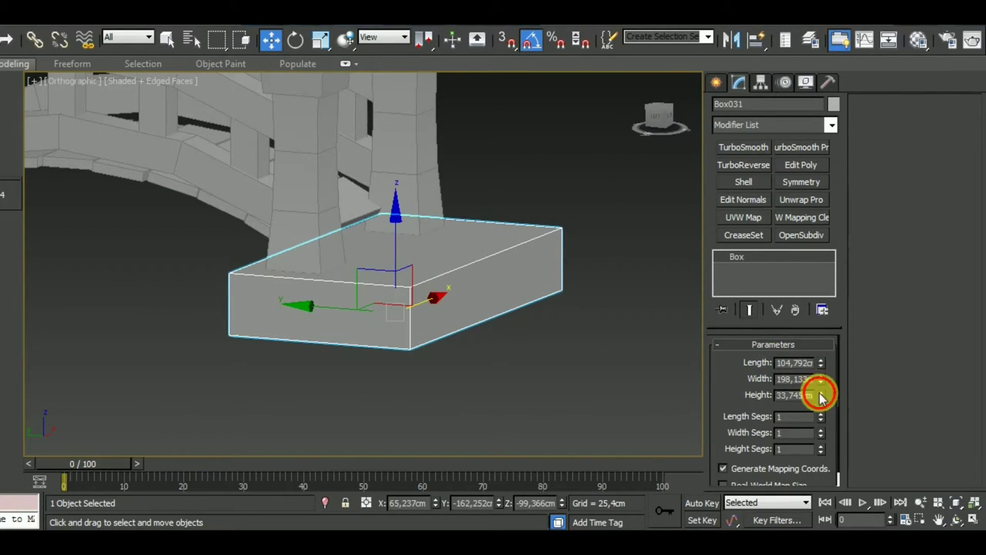
pyautogui.moveTo(822, 396); pyautogui.dragTo(777, 352)
pyautogui.moveTo(389, 223); pyautogui.dragTo(405, 262)
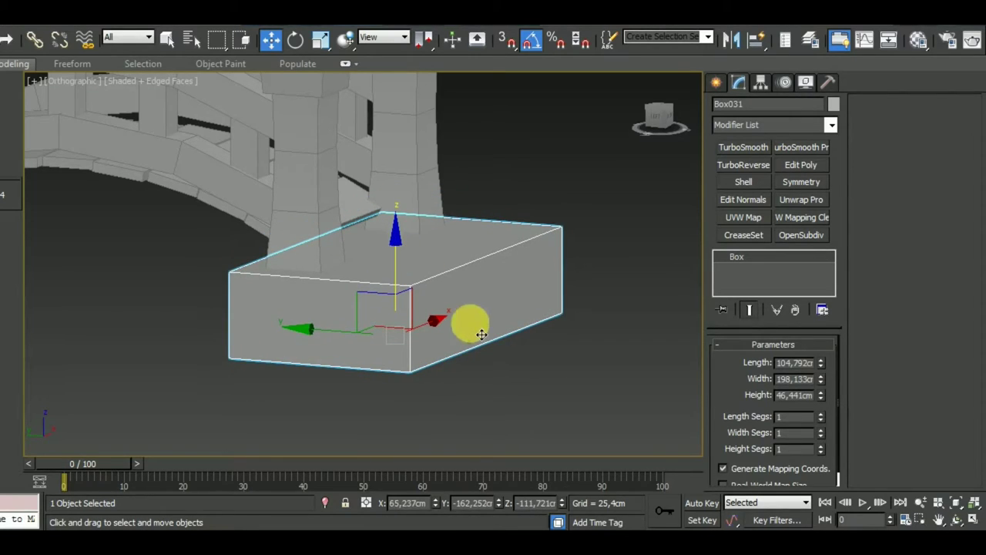
pyautogui.moveTo(671, 364); pyautogui.dragTo(665, 367, button='middle')
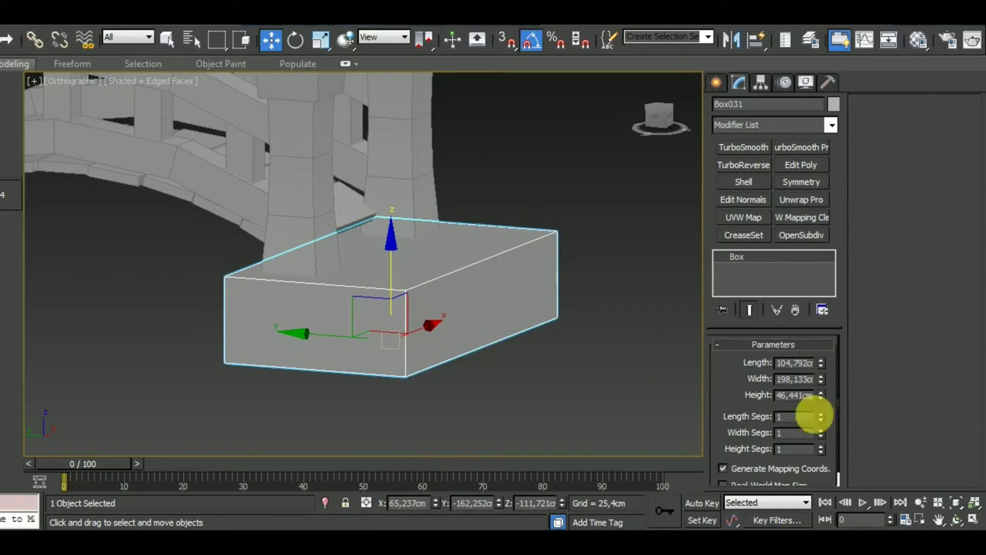
pyautogui.click(822, 447)
pyautogui.moveTo(595, 396)
pyautogui.mouseDown(button='middle')
pyautogui.moveTo(599, 386)
pyautogui.moveTo(576, 370)
pyautogui.mouseUp(button='middle')
# - Convert the box to Editable Poly and bevel the lower front face out about 47 cm
pyautogui.rightClick(775, 260)
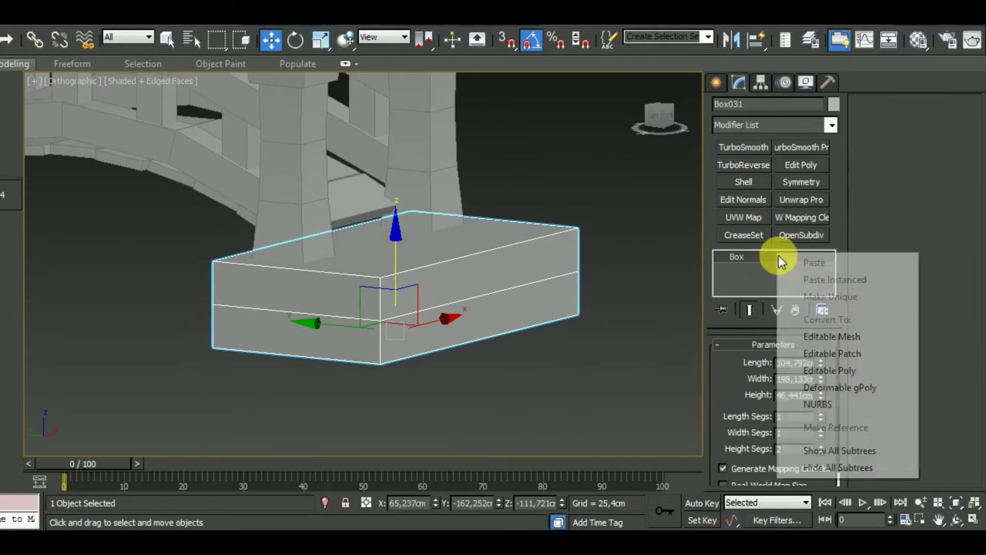
pyautogui.click(816, 372)
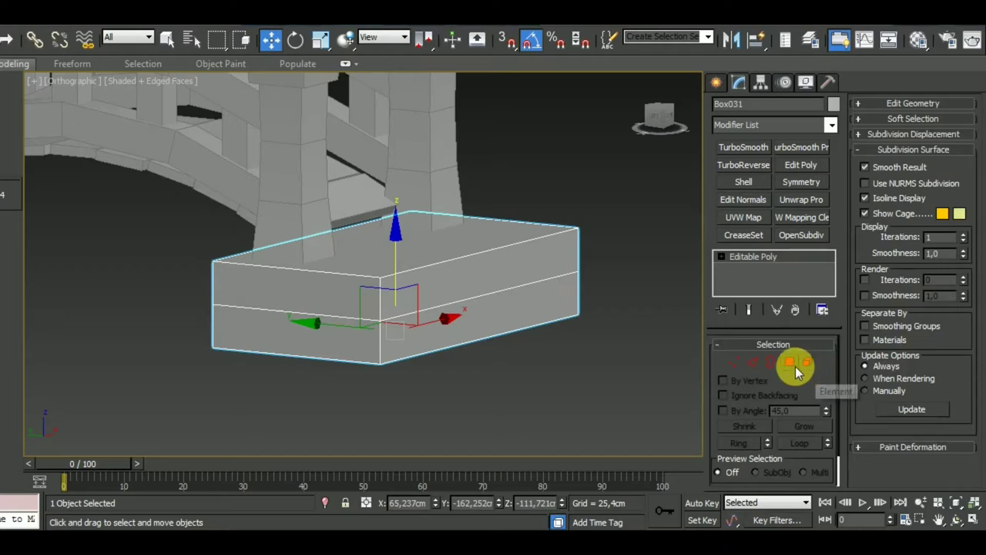
pyautogui.click(790, 361)
pyautogui.click(514, 328)
pyautogui.press('b')
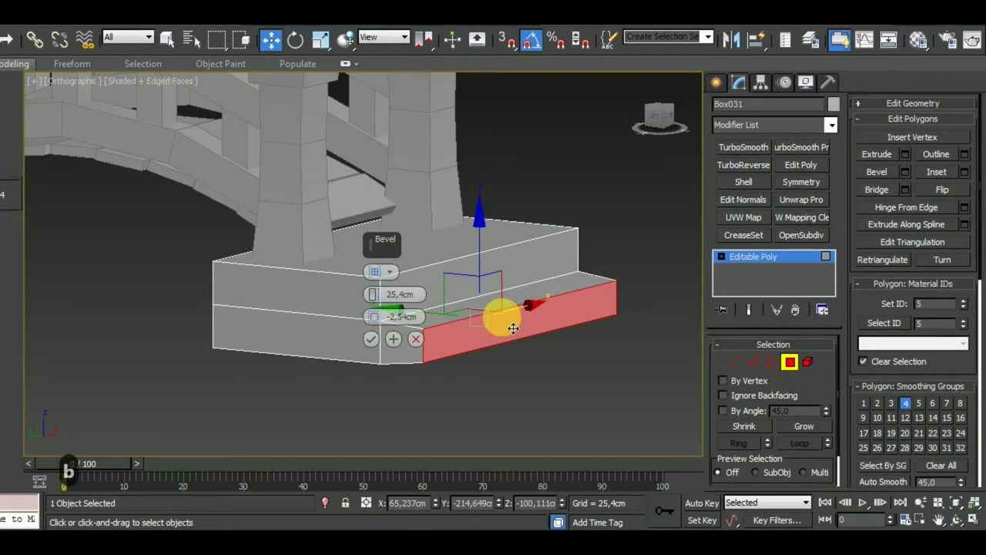
pyautogui.rightClick(374, 317)
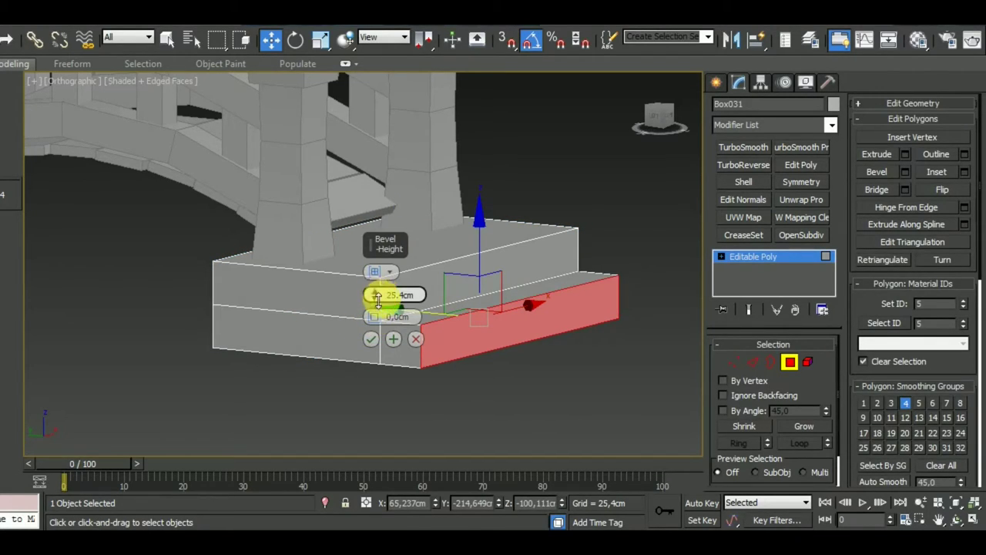
pyautogui.moveTo(377, 298); pyautogui.dragTo(369, 258)
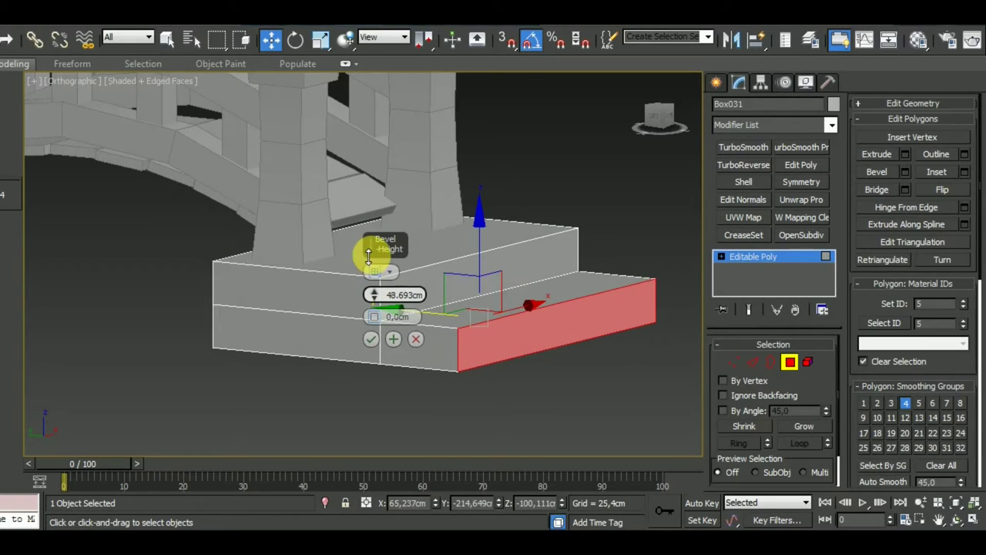
pyautogui.click(371, 340)
# - Pull the extruded step's outer vertices inward to shorten the lower step
pyautogui.moveTo(467, 319)
pyautogui.keyDown('alt'); pyautogui.mouseDown(button='middle')
pyautogui.moveTo(535, 372)
pyautogui.moveTo(492, 367)
pyautogui.moveTo(566, 388)
pyautogui.mouseUp(button='middle'); pyautogui.keyUp('alt')
pyautogui.scroll(-3, 493, 366)
pyautogui.click(732, 359)
pyautogui.moveTo(573, 394); pyautogui.dragTo(483, 197)
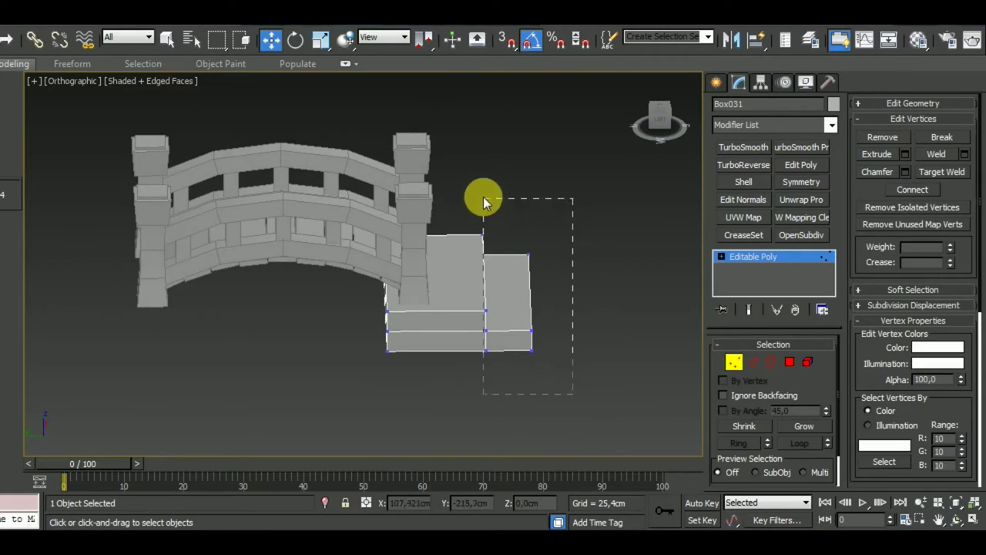
pyautogui.click(439, 306)
pyautogui.moveTo(455, 310); pyautogui.dragTo(435, 309)
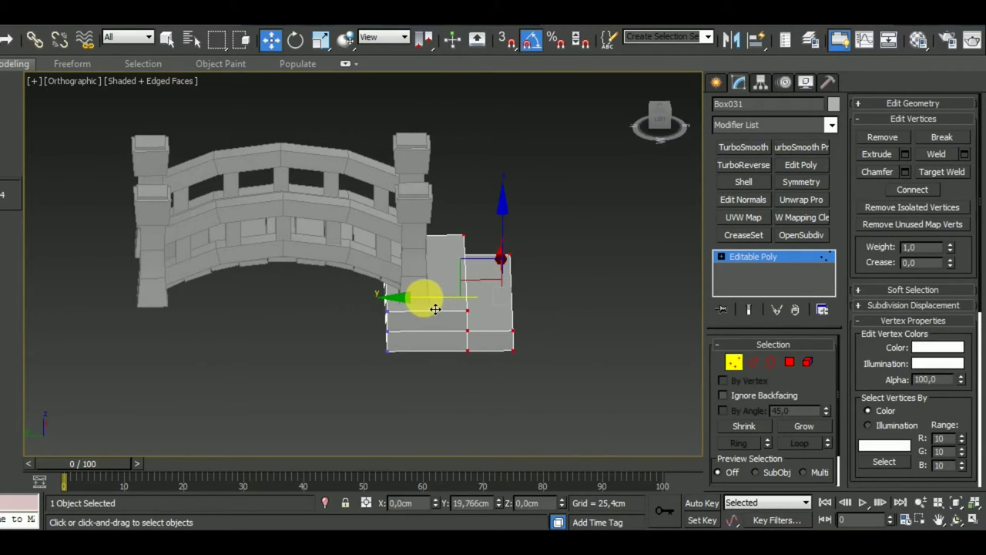
pyautogui.moveTo(419, 293)
pyautogui.keyDown('alt'); pyautogui.mouseDown(button='middle')
pyautogui.moveTo(403, 371)
pyautogui.moveTo(545, 327)
pyautogui.mouseUp(button='middle'); pyautogui.keyUp('alt')
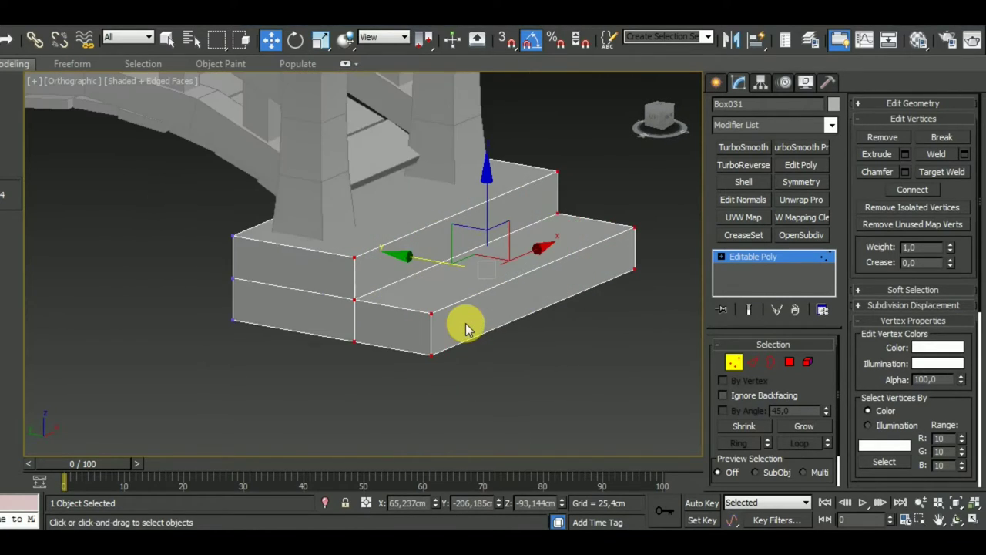
pyautogui.click(733, 359)
pyautogui.keyDown('alt'); pyautogui.moveTo(565, 390); pyautogui.dragTo(508, 350, button='middle'); pyautogui.keyUp('alt')
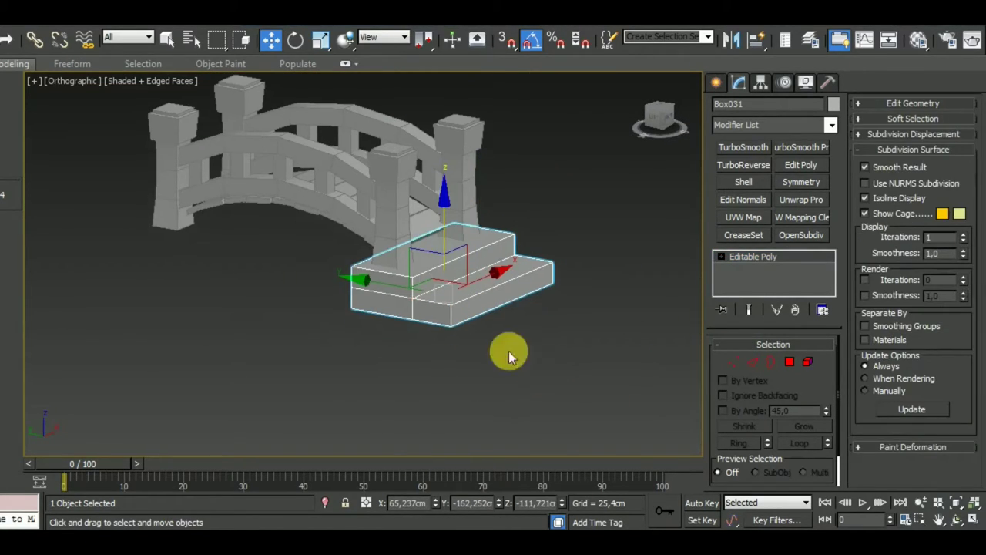
pyautogui.scroll(5, 456, 313)
pyautogui.scroll(-2, 479, 342)
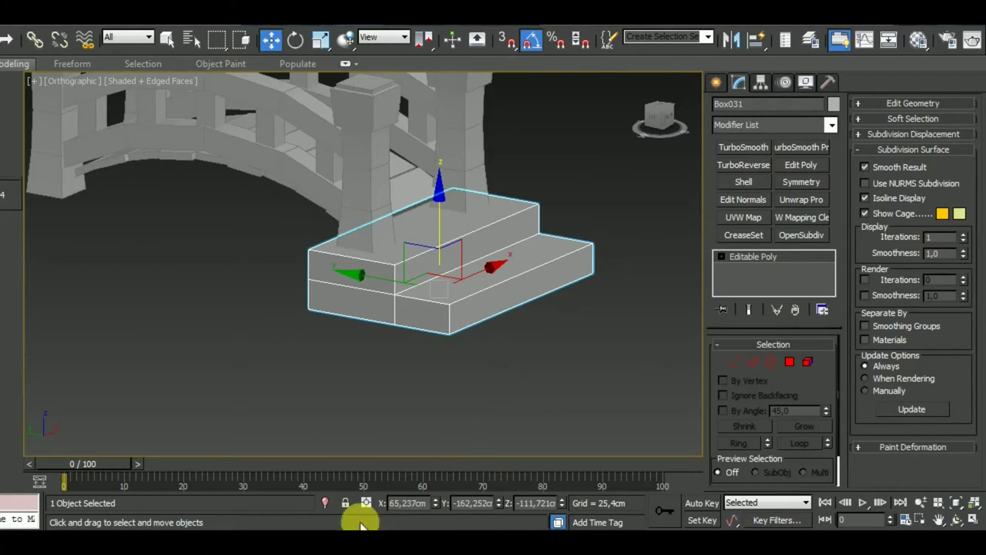
# - Connect an edge ring on the upper step to add new edge loops
pyautogui.moveTo(493, 414); pyautogui.dragTo(493, 430, button='middle')
pyautogui.click(734, 361)
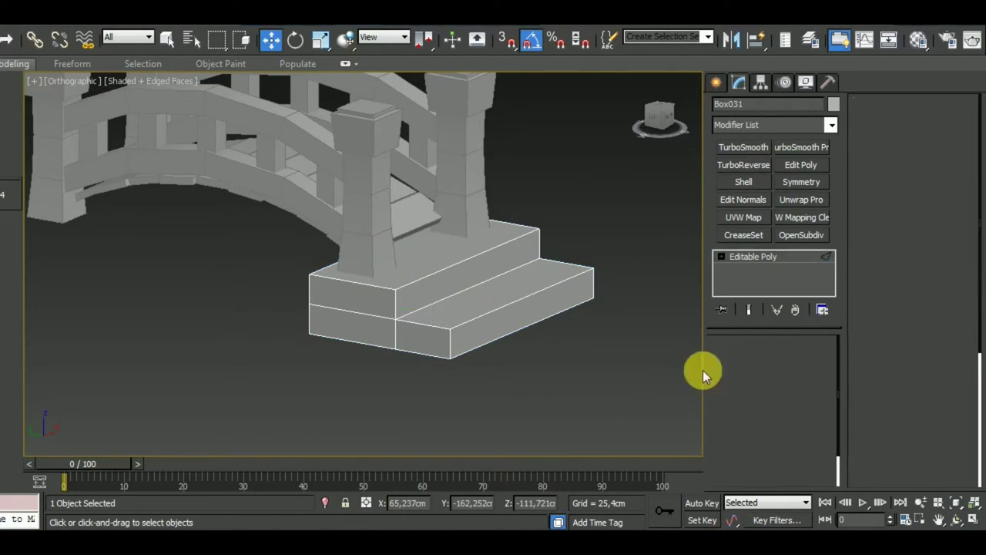
pyautogui.press('2')
pyautogui.click(386, 295)
pyautogui.keyDown('shift'); pyautogui.click(384, 305); pyautogui.keyUp('shift')
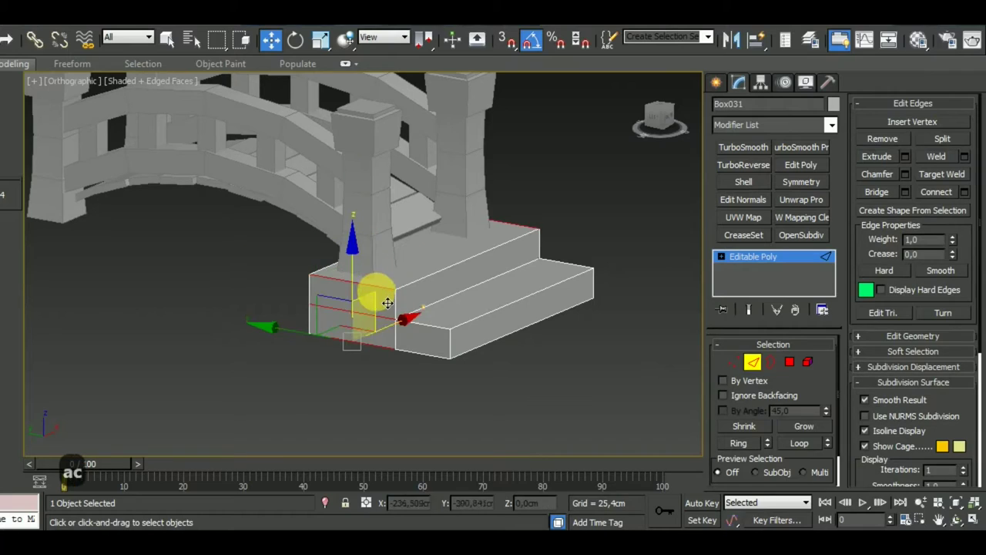
pyautogui.hotkey('ctrl', 'shift', 'e')
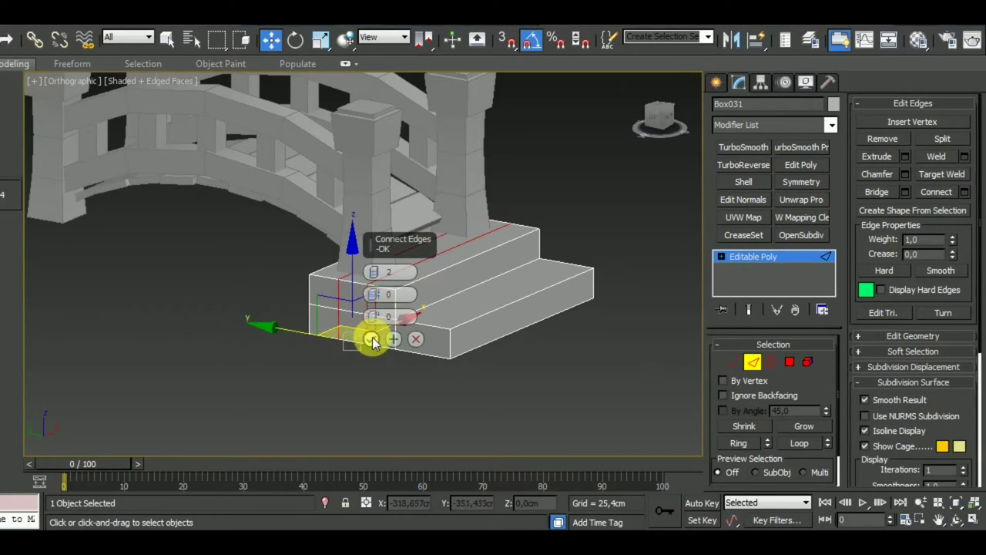
pyautogui.click(370, 339)
# - Add a new lengthwise edge along the lower step with Connect
pyautogui.click(420, 324)
pyautogui.click(434, 335)
pyautogui.hotkey('ctrl', 'shift', 'e')
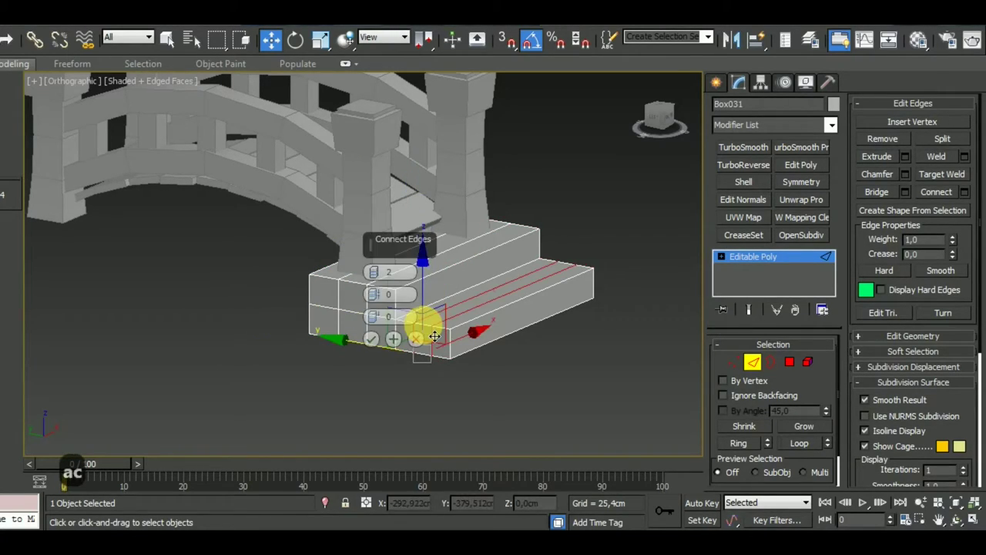
pyautogui.click(373, 339)
# - Connect the ring of horizontal front edges to add vertical cuts across the steps
pyautogui.keyDown('alt'); pyautogui.moveTo(487, 352); pyautogui.dragTo(469, 333, button='middle'); pyautogui.keyUp('alt')
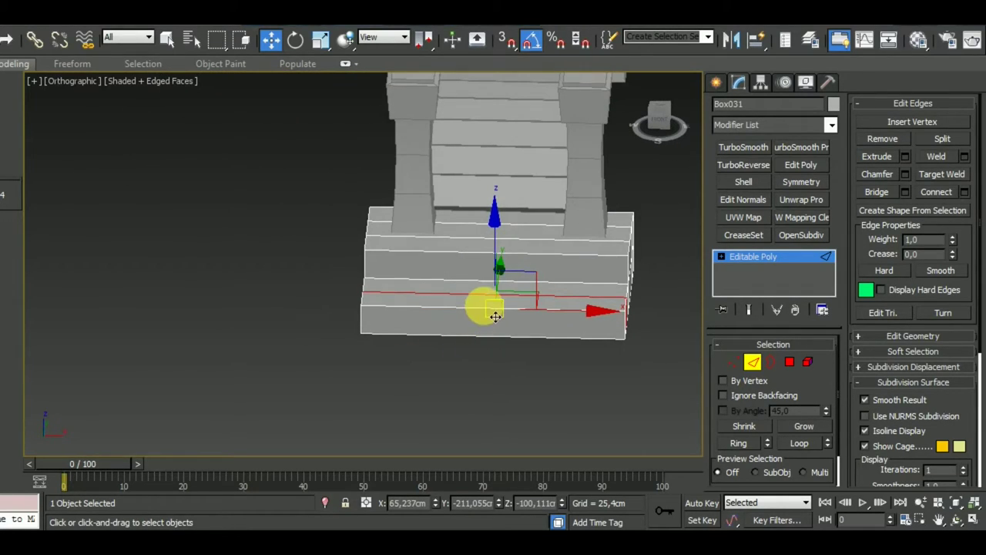
pyautogui.keyDown('shift'); pyautogui.click(496, 317); pyautogui.keyUp('shift')
pyautogui.hotkey('ctrl', 'shift', 'e')
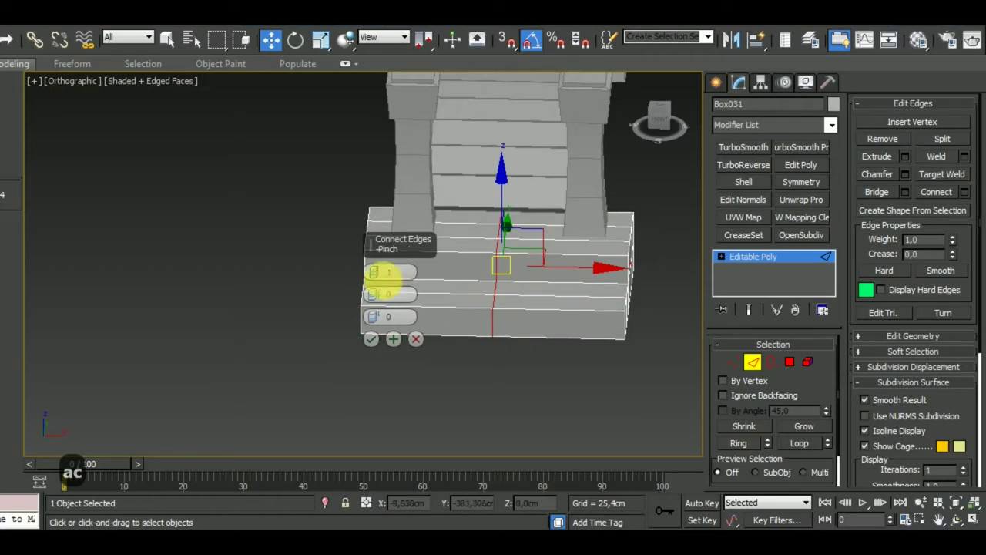
pyautogui.click(371, 339)
# - In Top view, switch to Vertex mode and select the base's bottom corner vertex
pyautogui.keyDown('alt'); pyautogui.moveTo(464, 385); pyautogui.dragTo(519, 410, button='middle'); pyautogui.keyUp('alt')
pyautogui.press('t')
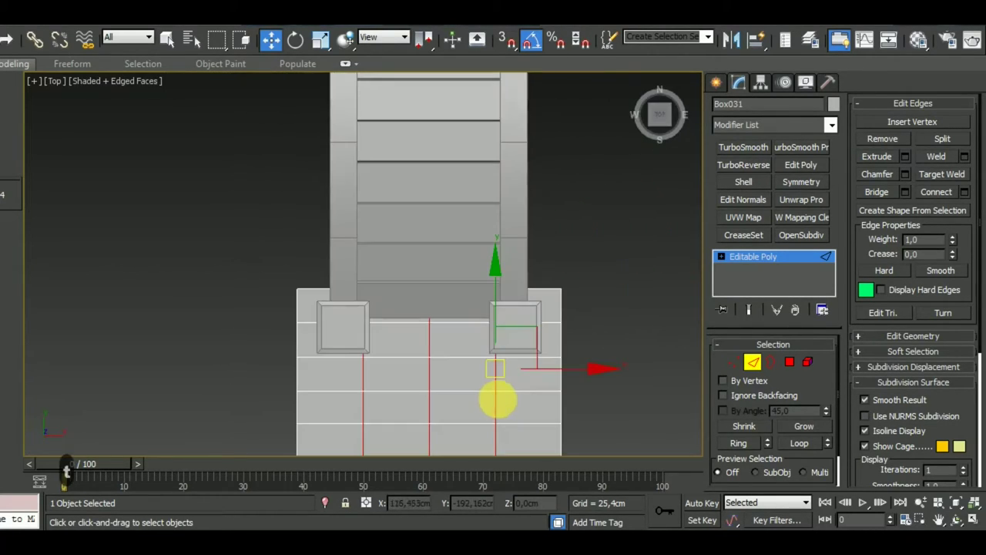
pyautogui.scroll(-2, 485, 308)
pyautogui.scroll(-2, 449, 318)
pyautogui.click(734, 362)
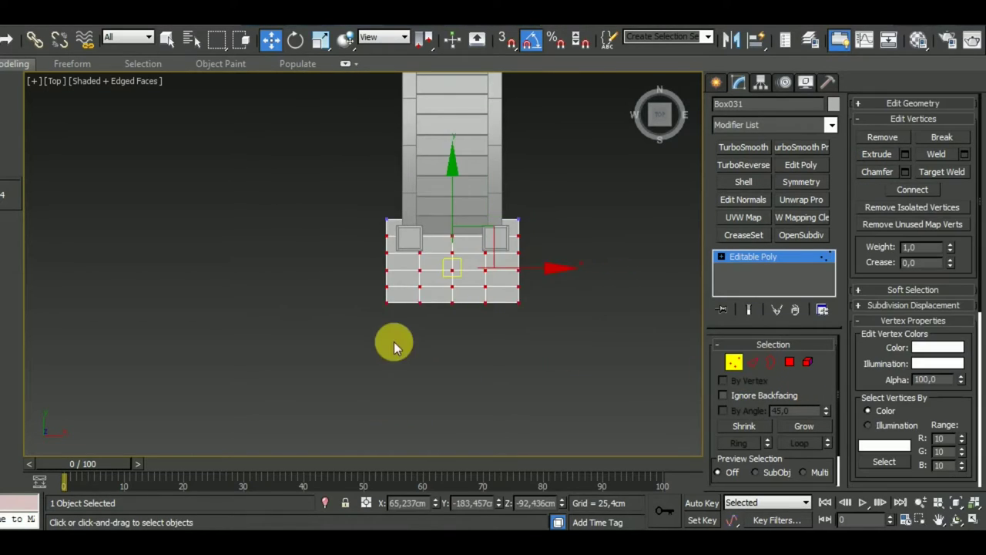
pyautogui.scroll(1, 447, 364)
pyautogui.scroll(3, 452, 351)
pyautogui.click(436, 334)
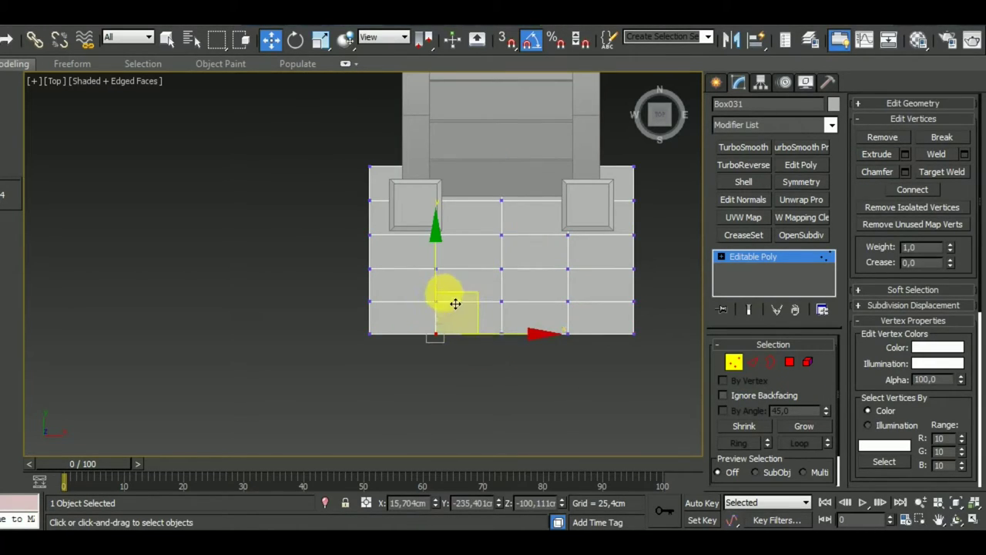
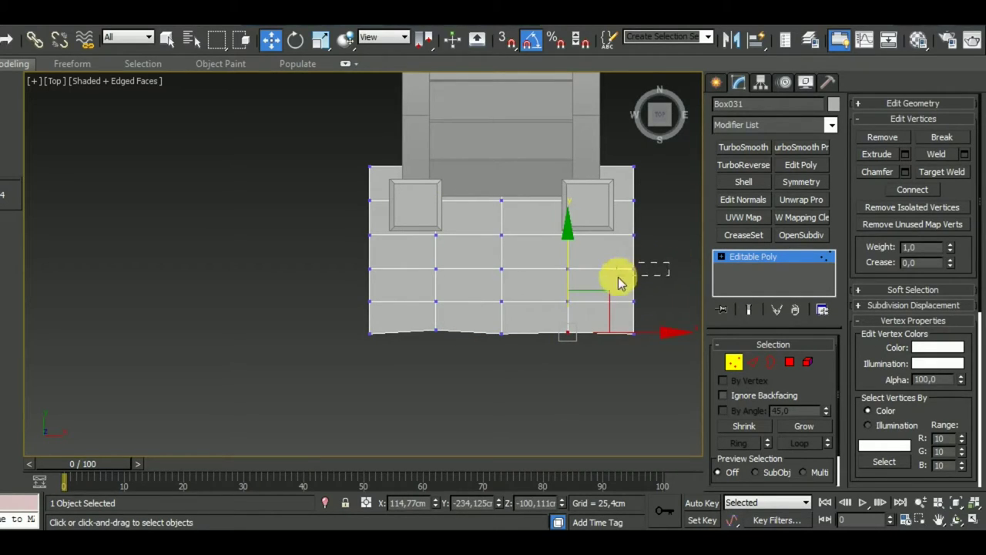
# - Select vertices along the stepped base's edge and scale them into shape, orbiting to check the steps
pyautogui.moveTo(620, 283); pyautogui.dragTo(615, 279)
pyautogui.press('r')
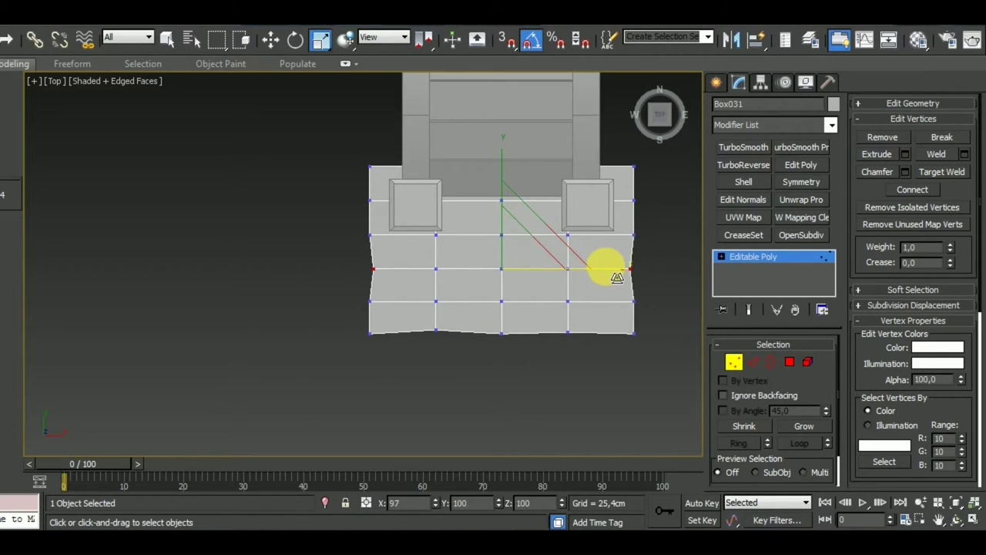
pyautogui.moveTo(609, 268)
pyautogui.keyDown('alt'); pyautogui.mouseDown(button='middle')
pyautogui.moveTo(614, 293)
pyautogui.moveTo(639, 270)
pyautogui.mouseUp(button='middle'); pyautogui.keyUp('alt')
pyautogui.scroll(-3, 404, 284)
pyautogui.moveTo(404, 283)
pyautogui.keyDown('alt'); pyautogui.mouseDown(button='middle')
pyautogui.moveTo(418, 359)
pyautogui.moveTo(403, 379)
pyautogui.moveTo(474, 370)
pyautogui.moveTo(487, 353)
pyautogui.mouseUp(button='middle'); pyautogui.keyUp('alt')
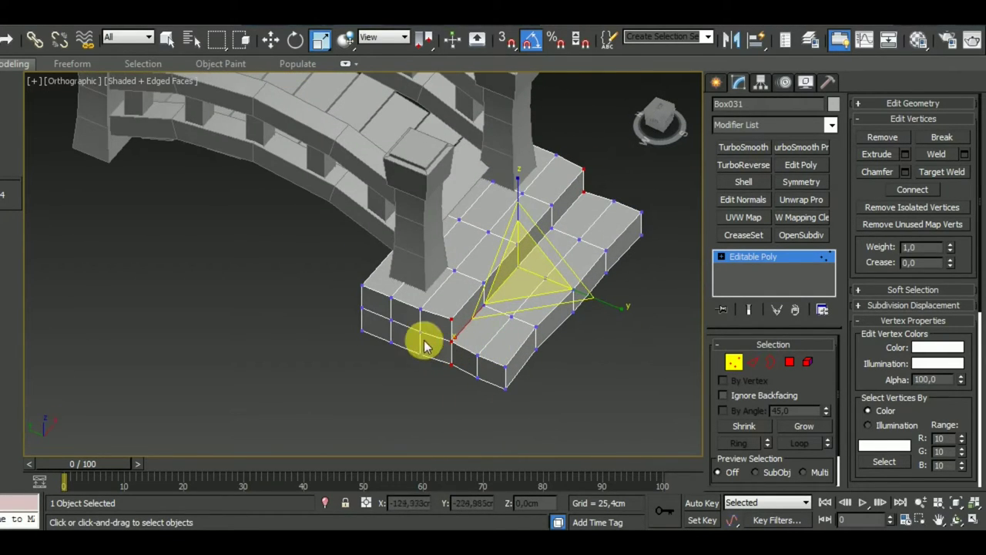
pyautogui.moveTo(378, 370)
pyautogui.keyDown('alt'); pyautogui.mouseDown(button='middle')
pyautogui.moveTo(652, 347)
pyautogui.moveTo(520, 375)
pyautogui.moveTo(621, 295)
pyautogui.moveTo(580, 367)
pyautogui.mouseUp(button='middle'); pyautogui.keyUp('alt')
pyautogui.keyDown('ctrl'); pyautogui.click(558, 319); pyautogui.keyUp('ctrl')
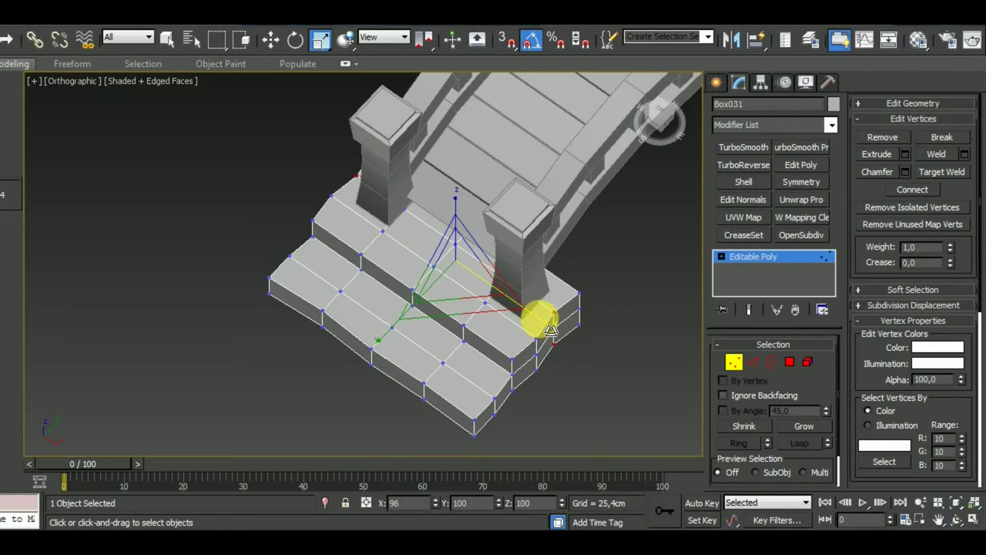
pyautogui.moveTo(551, 330)
pyautogui.keyDown('alt'); pyautogui.mouseDown(button='middle')
pyautogui.moveTo(531, 414)
pyautogui.moveTo(540, 425)
pyautogui.moveTo(594, 377)
pyautogui.mouseUp(button='middle'); pyautogui.keyUp('alt')
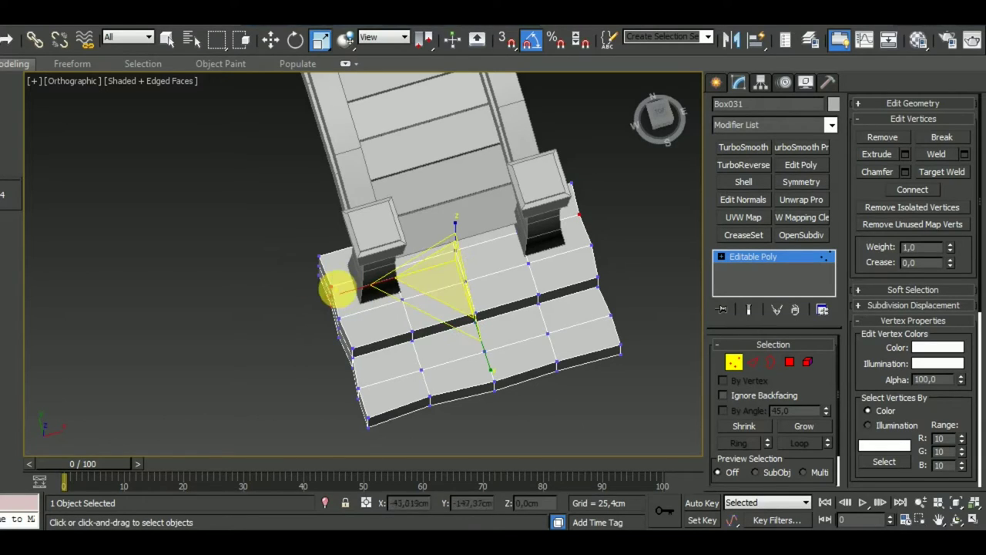
pyautogui.keyDown('alt'); pyautogui.moveTo(342, 280); pyautogui.dragTo(469, 274, button='middle'); pyautogui.keyUp('alt')
pyautogui.moveTo(602, 383)
pyautogui.keyDown('alt'); pyautogui.mouseDown(button='middle')
pyautogui.moveTo(579, 359)
pyautogui.moveTo(532, 342)
pyautogui.mouseUp(button='middle'); pyautogui.keyUp('alt')
# - At Edge level, select the top platform rim edges of the stepped base
pyautogui.click(759, 363)
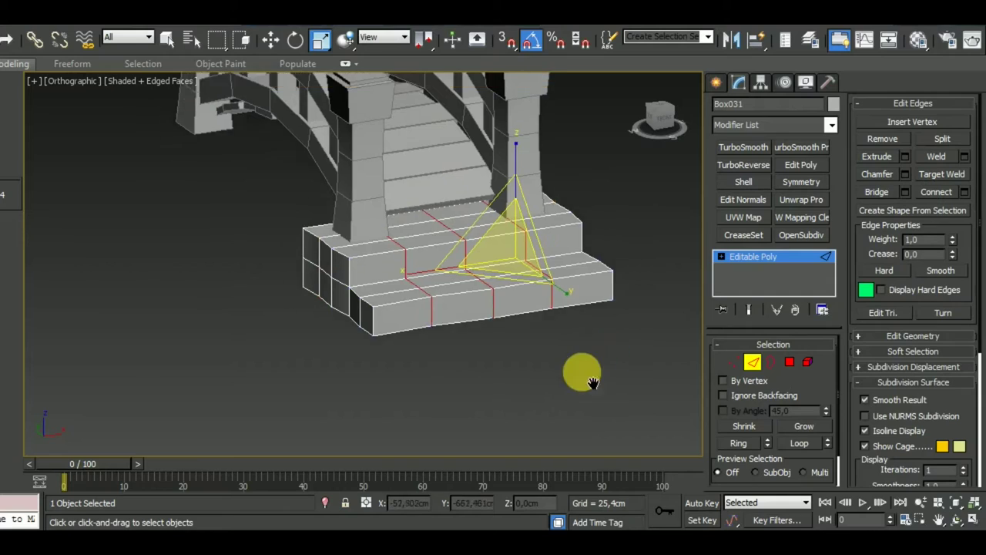
pyautogui.moveTo(583, 370)
pyautogui.keyDown('alt'); pyautogui.mouseDown(button='middle')
pyautogui.moveTo(493, 427)
pyautogui.moveTo(445, 432)
pyautogui.mouseUp(button='middle'); pyautogui.keyUp('alt')
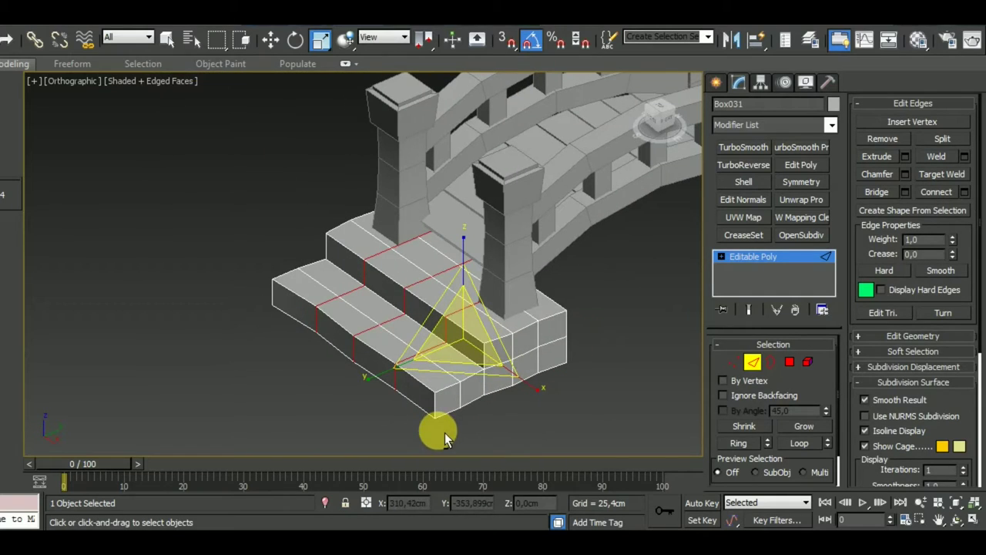
pyautogui.click(483, 347)
pyautogui.keyDown('ctrl'); pyautogui.click(509, 347); pyautogui.keyUp('ctrl')
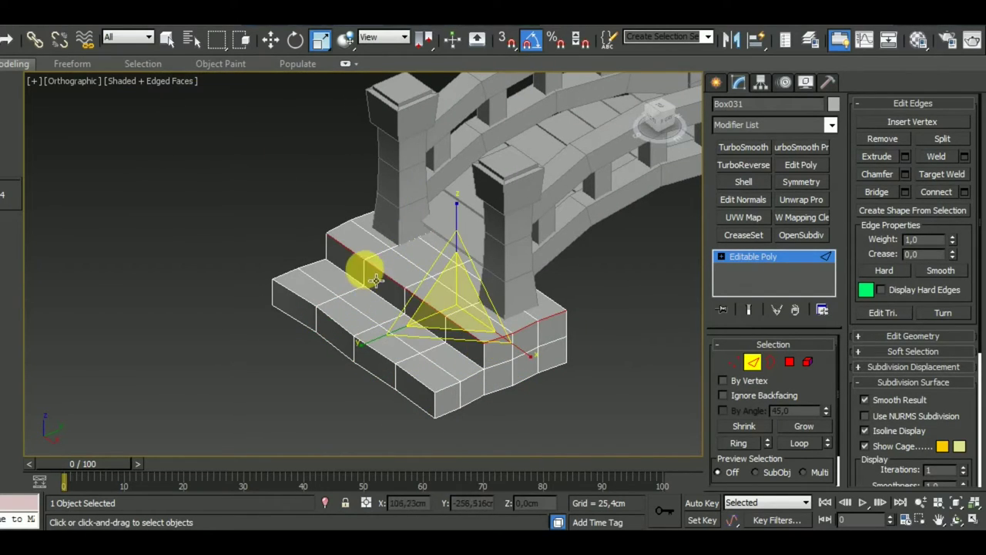
pyautogui.keyDown('ctrl'); pyautogui.click(354, 235); pyautogui.keyUp('ctrl')
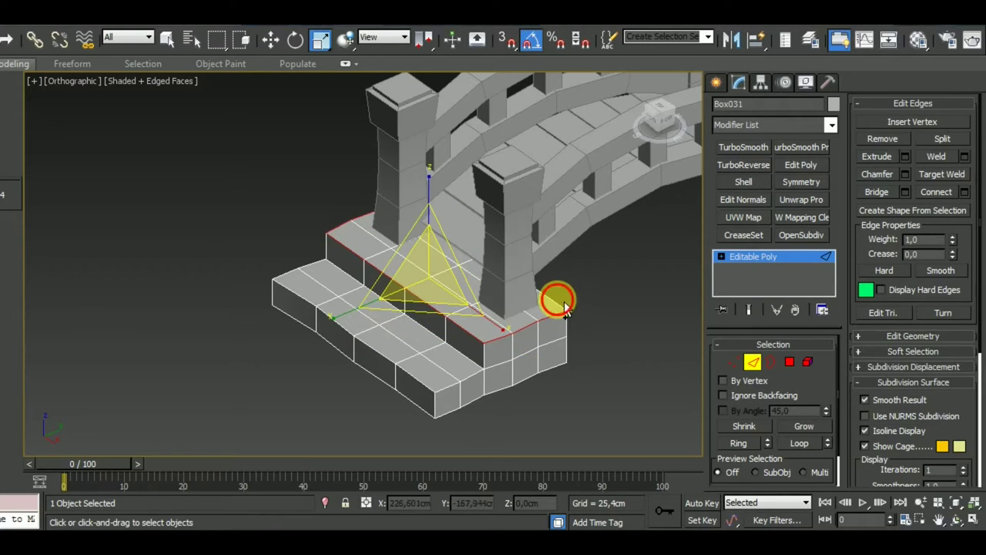
pyautogui.moveTo(543, 366)
pyautogui.keyDown('alt'); pyautogui.mouseDown(button='middle')
pyautogui.moveTo(388, 347)
pyautogui.moveTo(537, 343)
pyautogui.moveTo(726, 374)
pyautogui.moveTo(718, 378)
pyautogui.mouseUp(button='middle'); pyautogui.keyUp('alt')
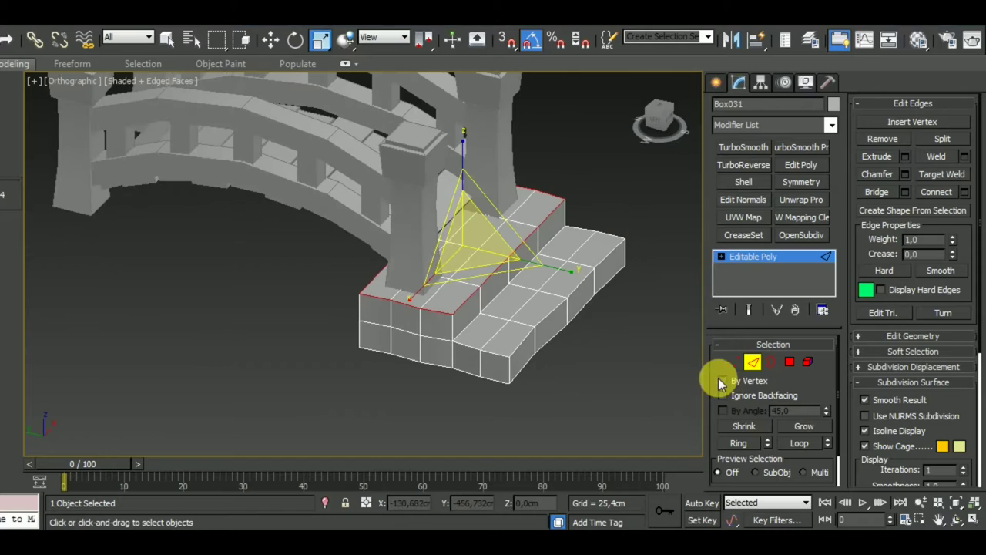
# - Chamfer the selected rim edges by about 3.1 cm
pyautogui.click(906, 174)
pyautogui.scroll(1, 565, 392)
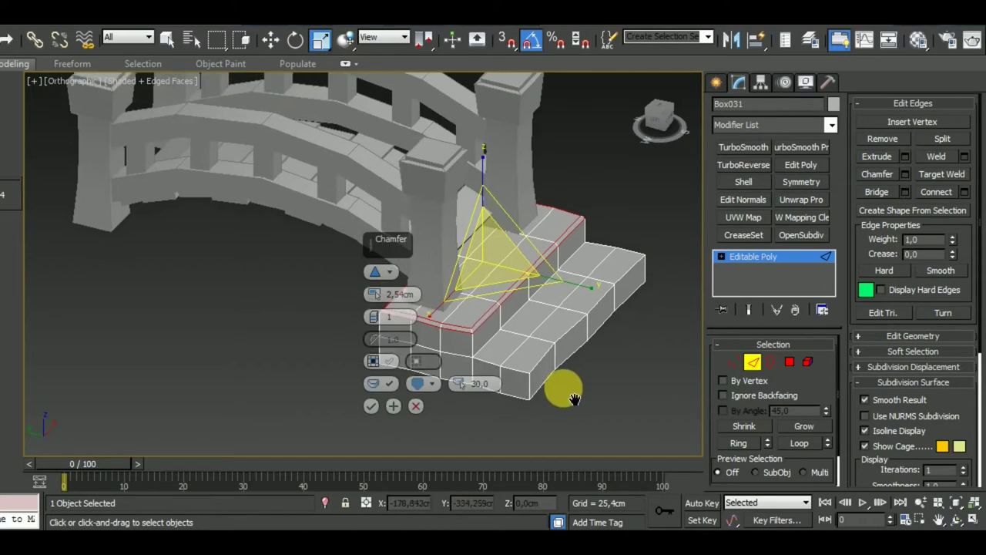
pyautogui.scroll(3, 425, 320)
pyautogui.moveTo(376, 319); pyautogui.dragTo(379, 298)
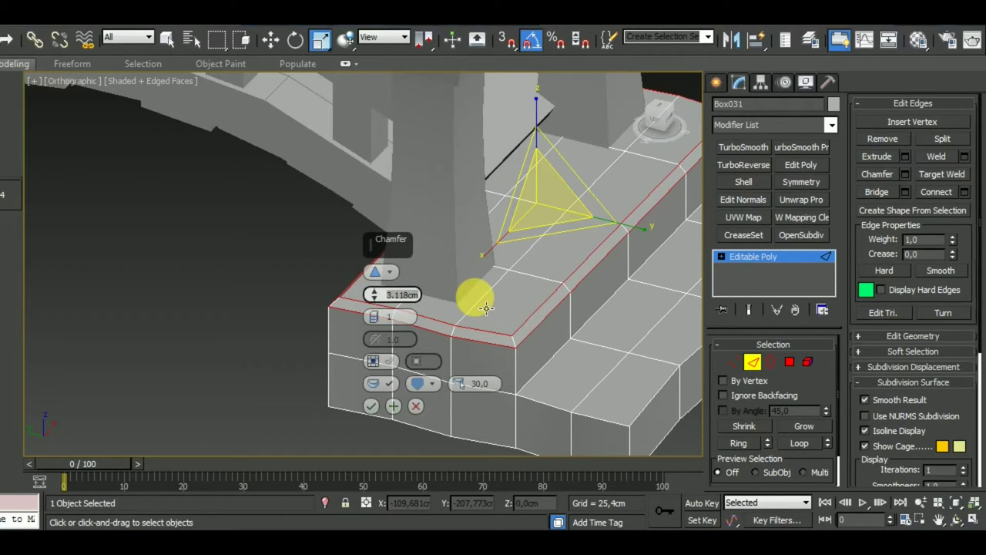
# - Commit the rim chamfer, then select the lower step's edge loop plus its left corner edge
pyautogui.click(373, 413)
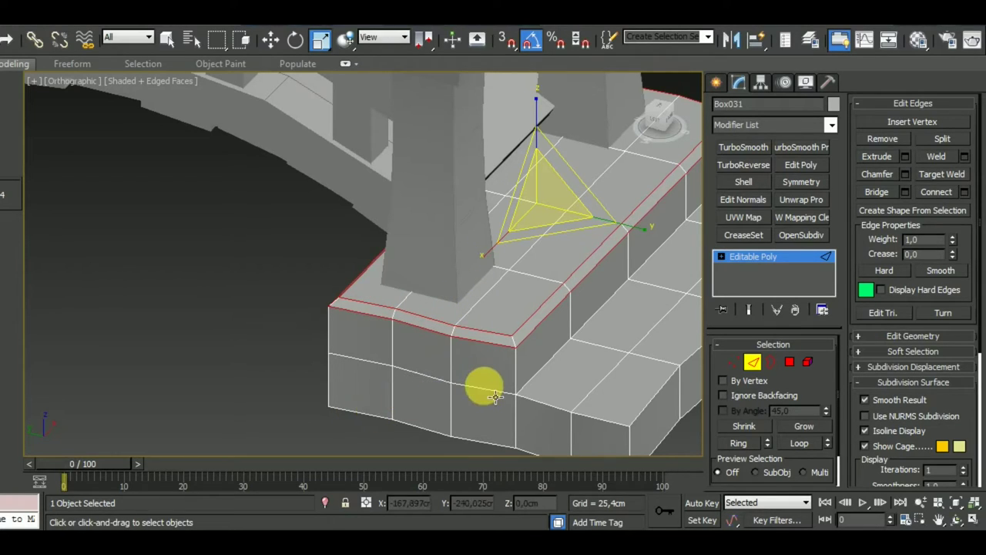
pyautogui.moveTo(483, 388)
pyautogui.keyDown('alt'); pyautogui.mouseDown(button='middle')
pyautogui.moveTo(449, 341)
pyautogui.moveTo(524, 367)
pyautogui.moveTo(457, 348)
pyautogui.mouseUp(button='middle'); pyautogui.keyUp('alt')
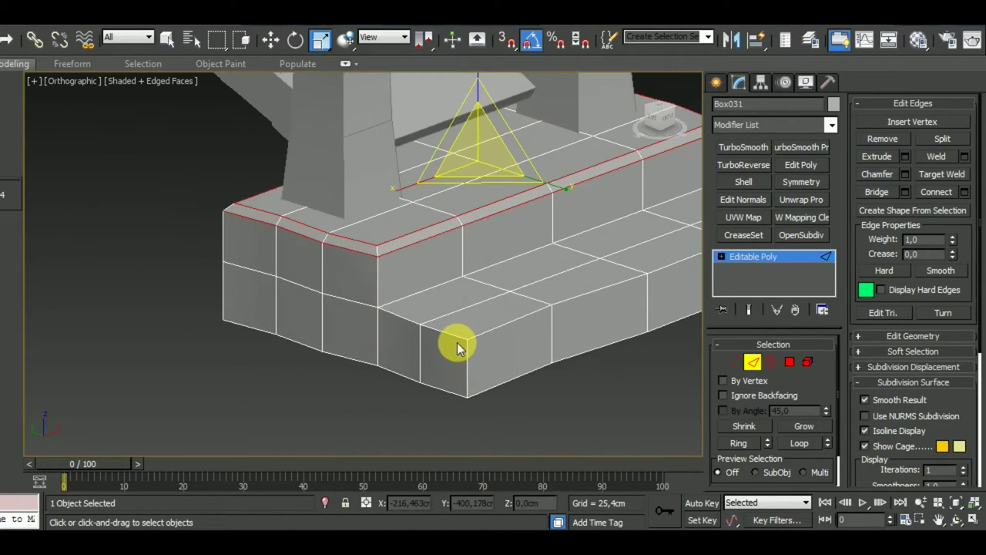
pyautogui.doubleClick(481, 348)
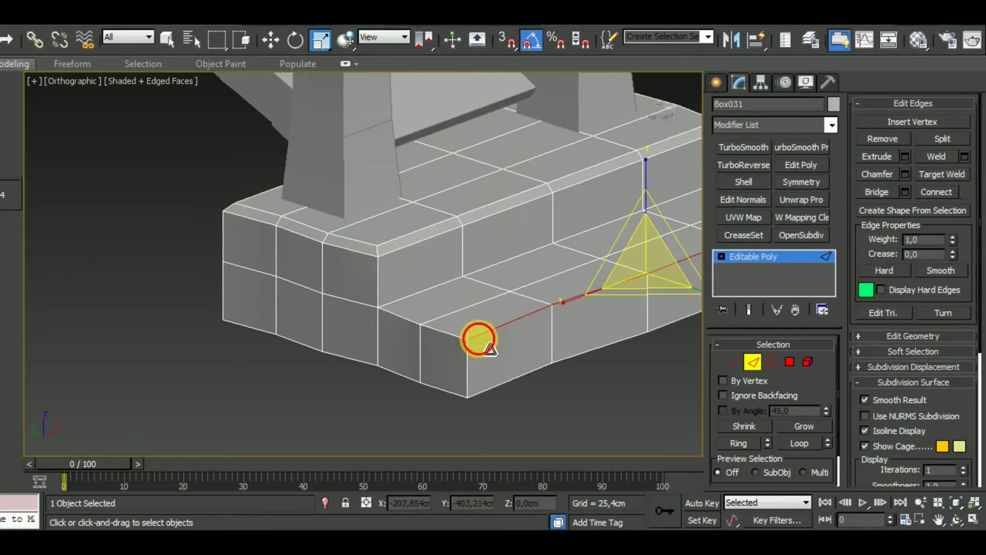
pyautogui.doubleClick(474, 351)
pyautogui.keyDown('alt'); pyautogui.moveTo(460, 346); pyautogui.dragTo(472, 350, button='middle'); pyautogui.keyUp('alt')
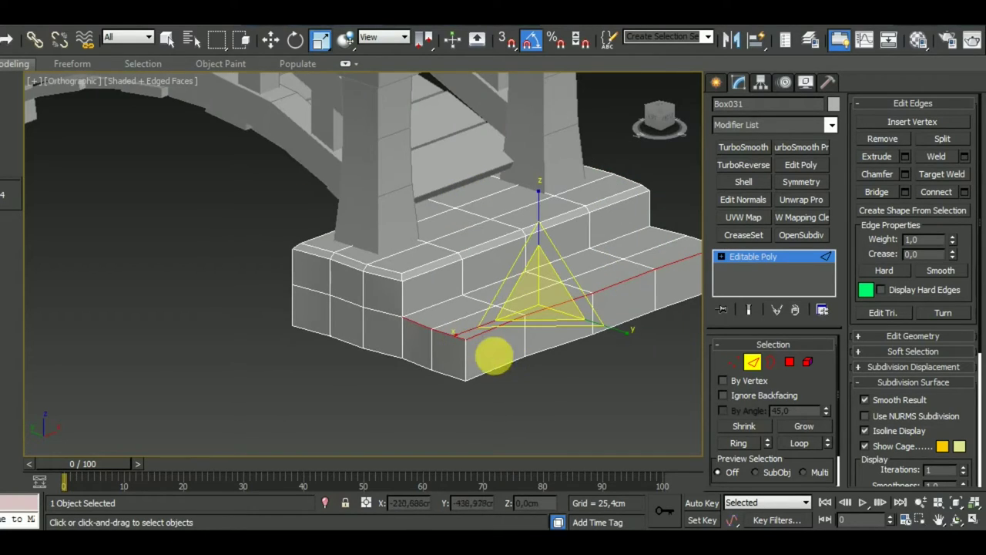
pyautogui.keyDown('alt'); pyautogui.moveTo(439, 319); pyautogui.dragTo(493, 342, button='middle'); pyautogui.keyUp('alt')
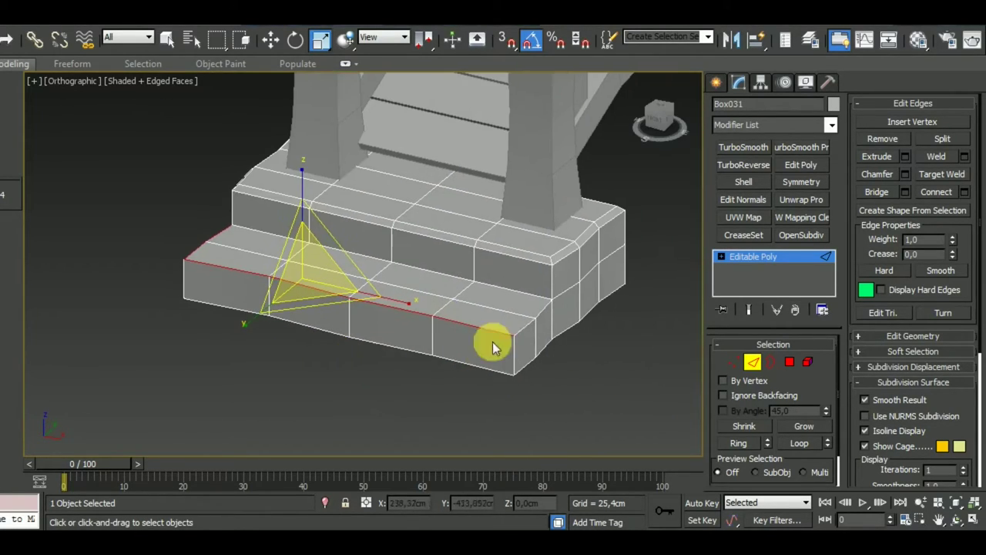
pyautogui.doubleClick(531, 345)
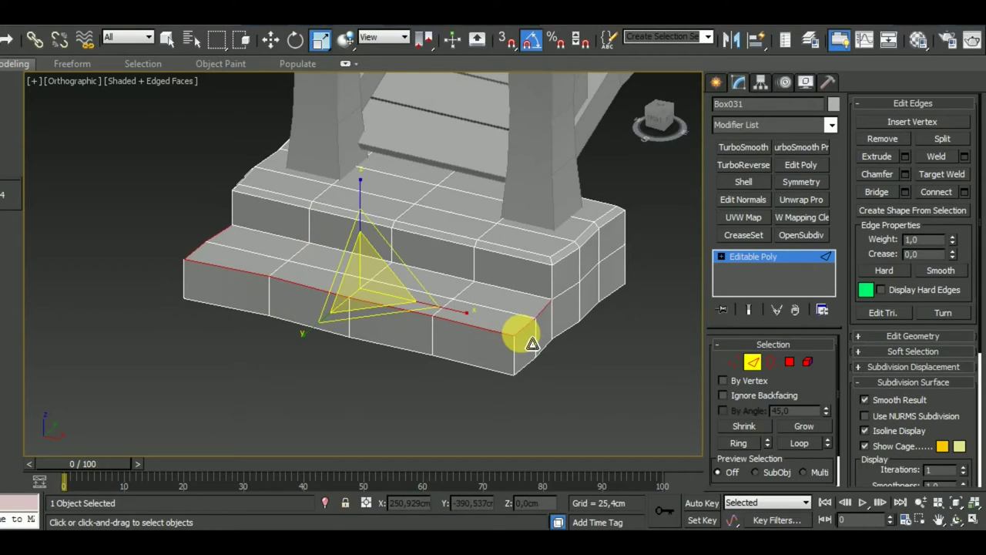
pyautogui.keyDown('alt'); pyautogui.moveTo(555, 344); pyautogui.dragTo(571, 361, button='middle'); pyautogui.keyUp('alt')
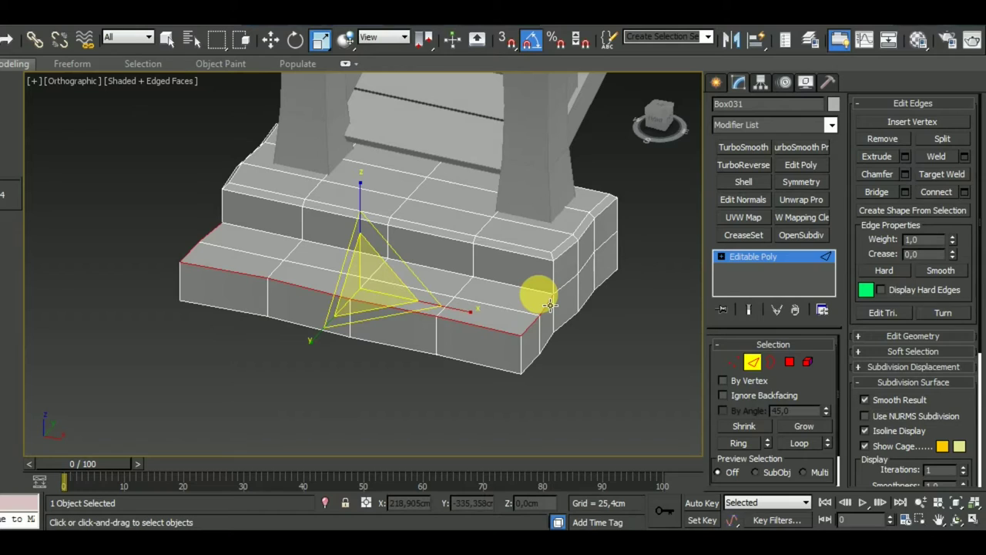
pyautogui.keyDown('alt'); pyautogui.moveTo(488, 337); pyautogui.dragTo(287, 335, button='middle'); pyautogui.keyUp('alt')
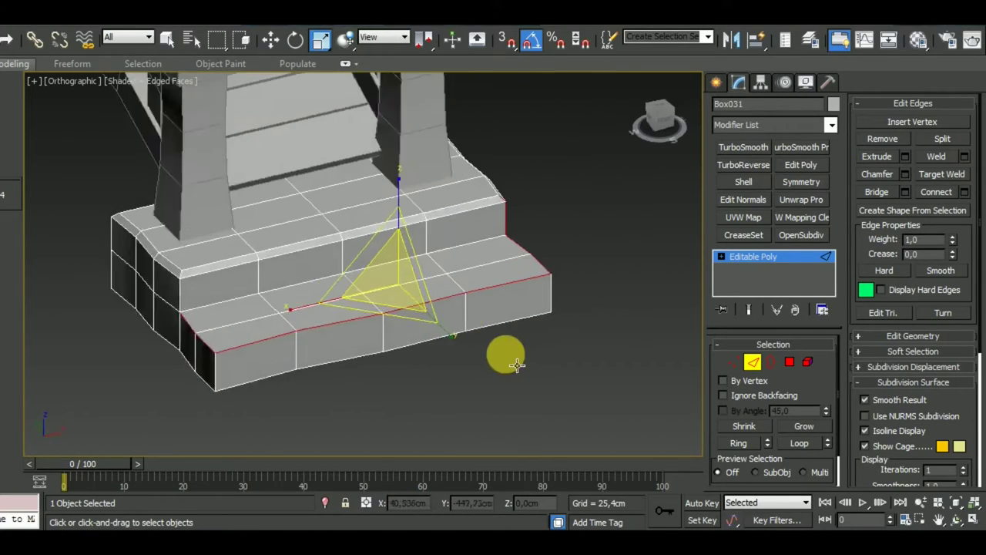
pyautogui.keyDown('ctrl'); pyautogui.click(215, 330); pyautogui.keyUp('ctrl')
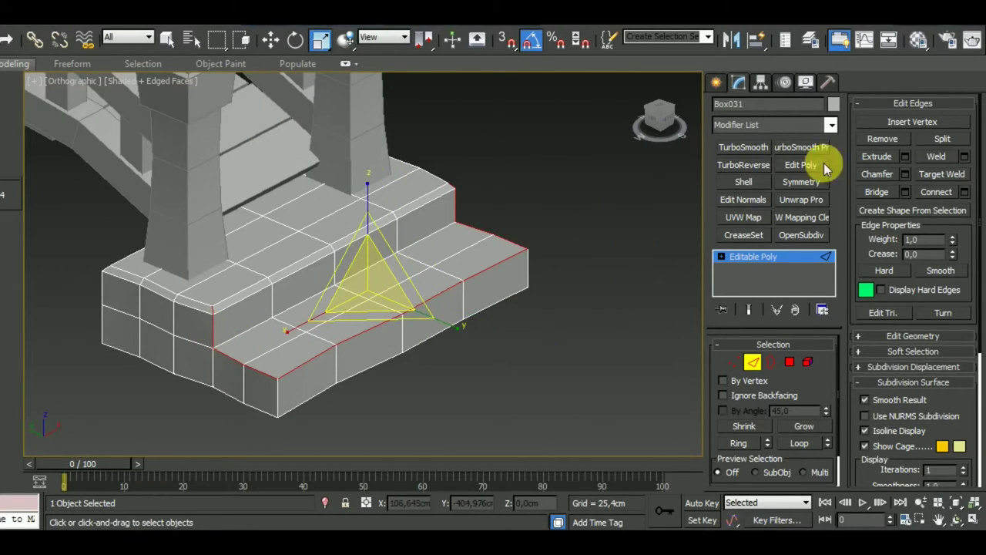
# - Chamfer the selected lower step edges by 3.0 cm
pyautogui.click(905, 175)
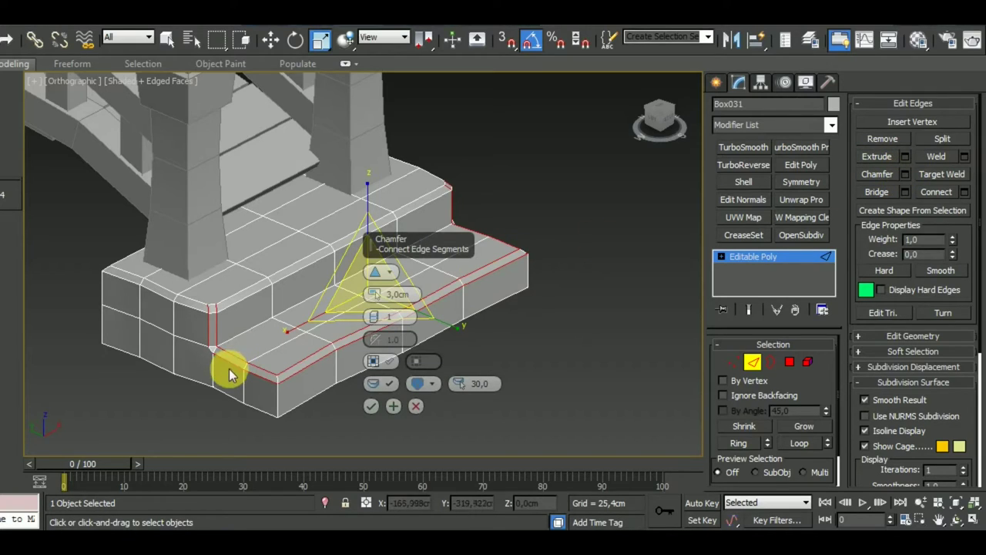
pyautogui.scroll(1, 229, 368)
pyautogui.scroll(2, 229, 369)
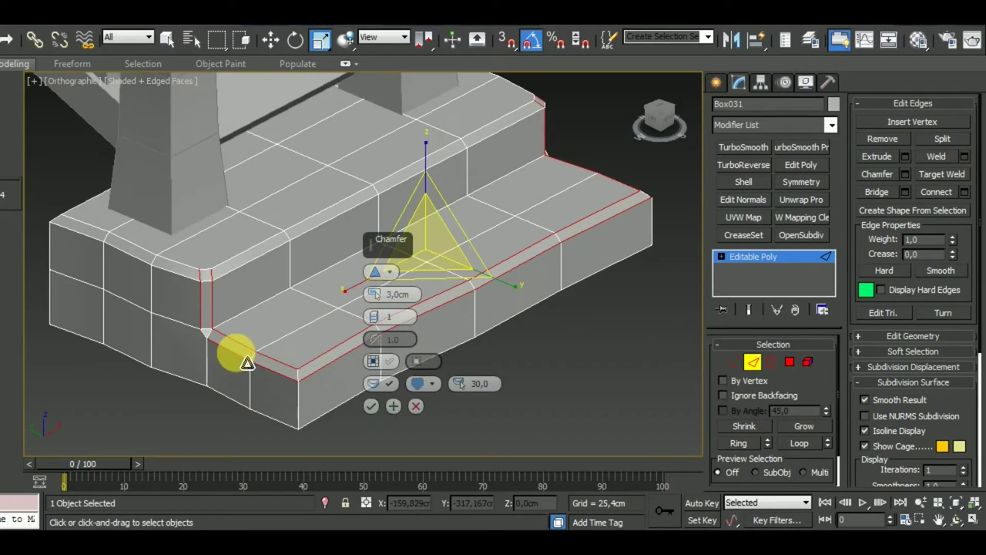
pyautogui.click(371, 408)
pyautogui.moveTo(370, 403)
pyautogui.mouseDown(button='middle')
pyautogui.moveTo(406, 378)
pyautogui.moveTo(180, 306)
pyautogui.moveTo(542, 337)
pyautogui.moveTo(371, 336)
pyautogui.mouseUp(button='middle')
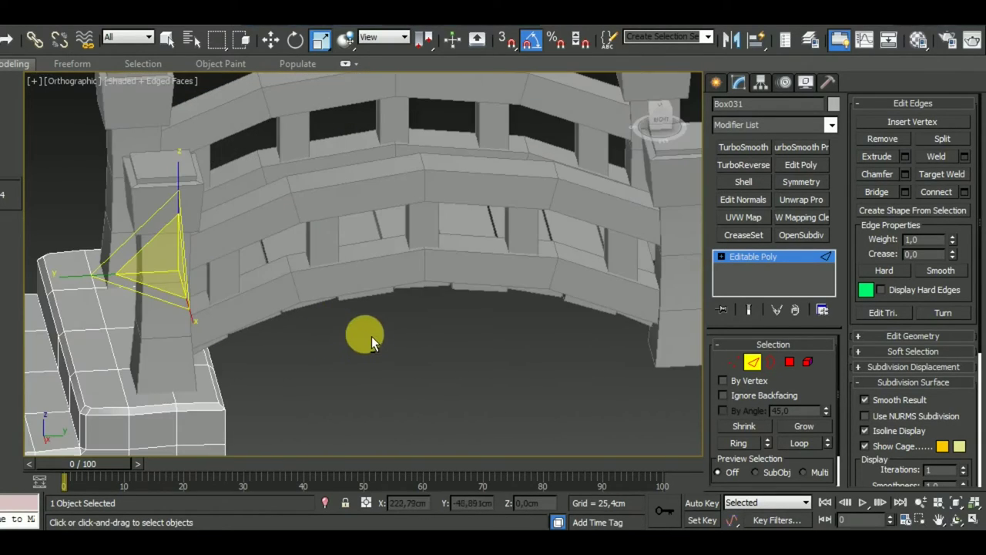
# - Chamfer the stair's left corner edge by about 3 cm
pyautogui.click(235, 443)
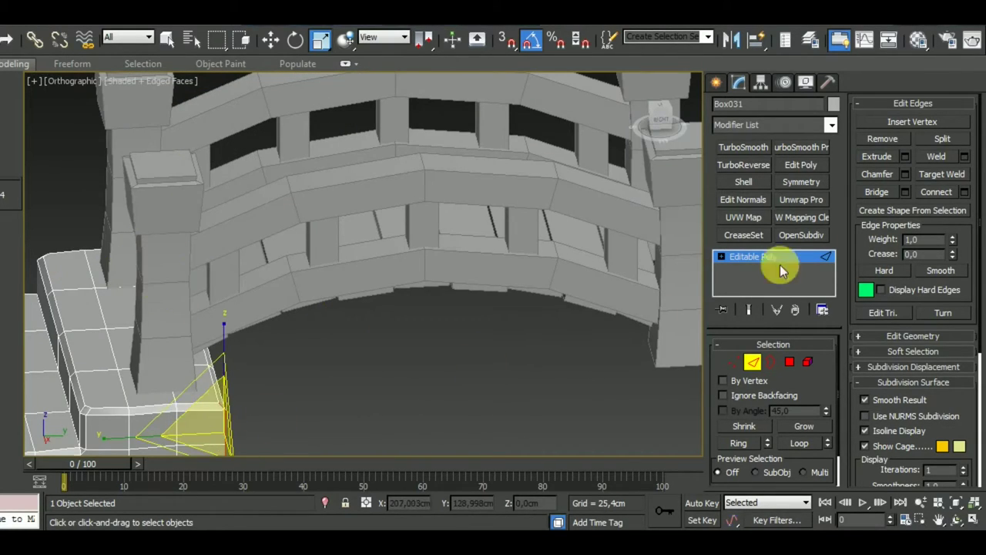
pyautogui.click(906, 175)
pyautogui.moveTo(457, 403)
pyautogui.keyDown('alt'); pyautogui.mouseDown(button='middle')
pyautogui.moveTo(517, 326)
pyautogui.moveTo(362, 414)
pyautogui.moveTo(479, 402)
pyautogui.moveTo(499, 413)
pyautogui.moveTo(452, 437)
pyautogui.moveTo(326, 449)
pyautogui.moveTo(550, 353)
pyautogui.moveTo(529, 349)
pyautogui.mouseUp(button='middle'); pyautogui.keyUp('alt')
pyautogui.click(369, 409)
# - Chamfer the right-hand corner edge of the steps by about 3 cm
pyautogui.scroll(-4, 493, 420)
pyautogui.click(300, 455)
pyautogui.click(527, 355)
pyautogui.click(888, 192)
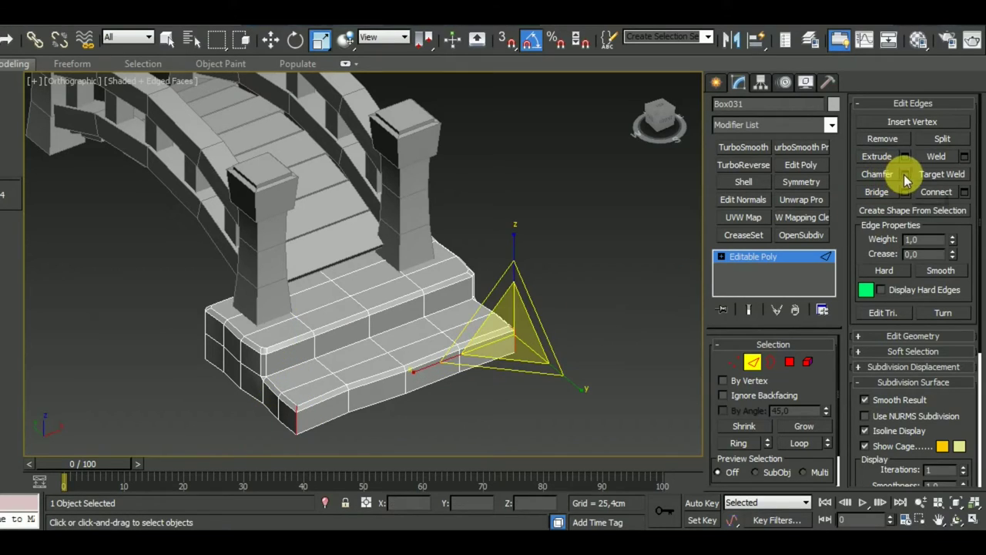
pyautogui.click(905, 176)
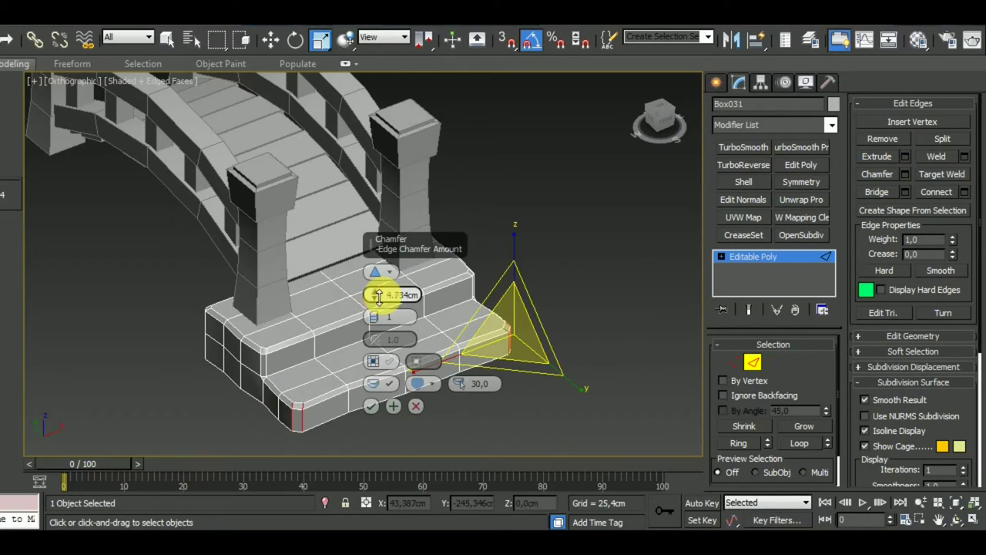
pyautogui.click(371, 406)
pyautogui.moveTo(370, 406)
pyautogui.keyDown('alt'); pyautogui.mouseDown(button='middle')
pyautogui.moveTo(434, 394)
pyautogui.moveTo(403, 410)
pyautogui.mouseUp(button='middle'); pyautogui.keyUp('alt')
# - Zoom and orbit to inspect the chamfered stair corners close up
pyautogui.scroll(3, 403, 409)
pyautogui.moveTo(363, 440)
pyautogui.keyDown('alt'); pyautogui.mouseDown(button='middle')
pyautogui.moveTo(440, 410)
pyautogui.moveTo(407, 429)
pyautogui.mouseUp(button='middle'); pyautogui.keyUp('alt')
pyautogui.scroll(3, 412, 416)
pyautogui.scroll(-3, 411, 413)
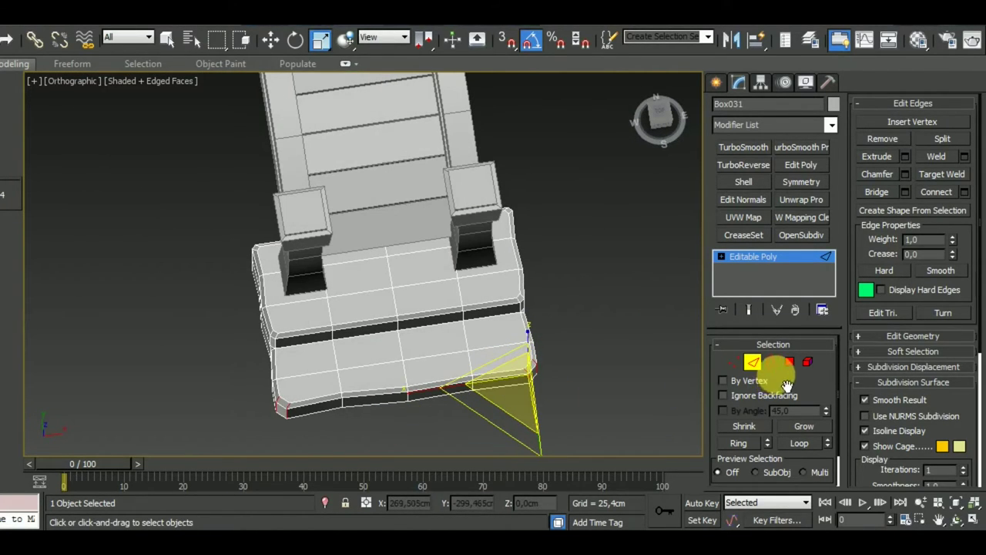
pyautogui.keyDown('alt'); pyautogui.moveTo(363, 391); pyautogui.dragTo(341, 396, button='middle'); pyautogui.keyUp('alt')
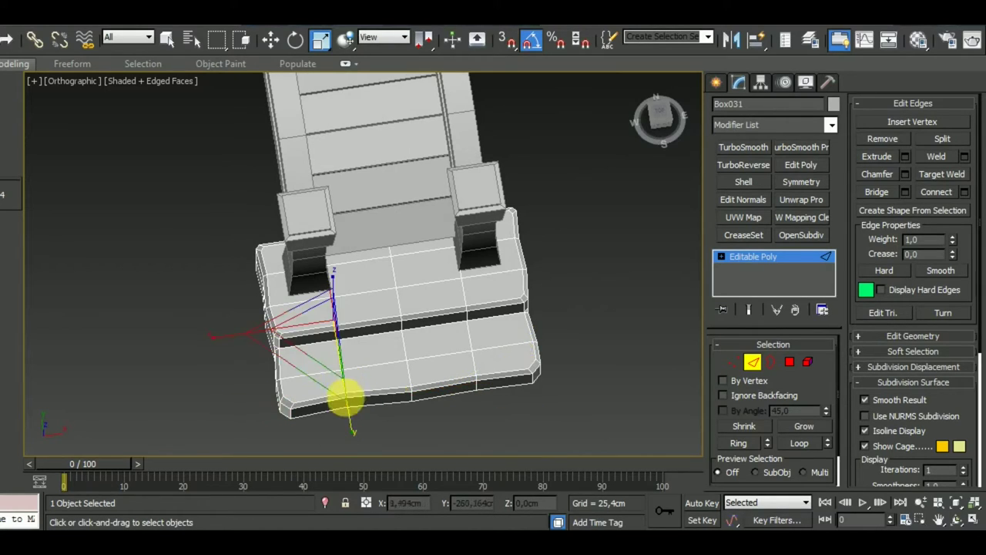
pyautogui.scroll(3, 370, 403)
pyautogui.scroll(-1, 370, 403)
pyautogui.moveTo(485, 363)
pyautogui.keyDown('alt'); pyautogui.mouseDown(button='middle')
pyautogui.moveTo(529, 385)
pyautogui.moveTo(544, 375)
pyautogui.moveTo(538, 380)
pyautogui.mouseUp(button='middle'); pyautogui.keyUp('alt')
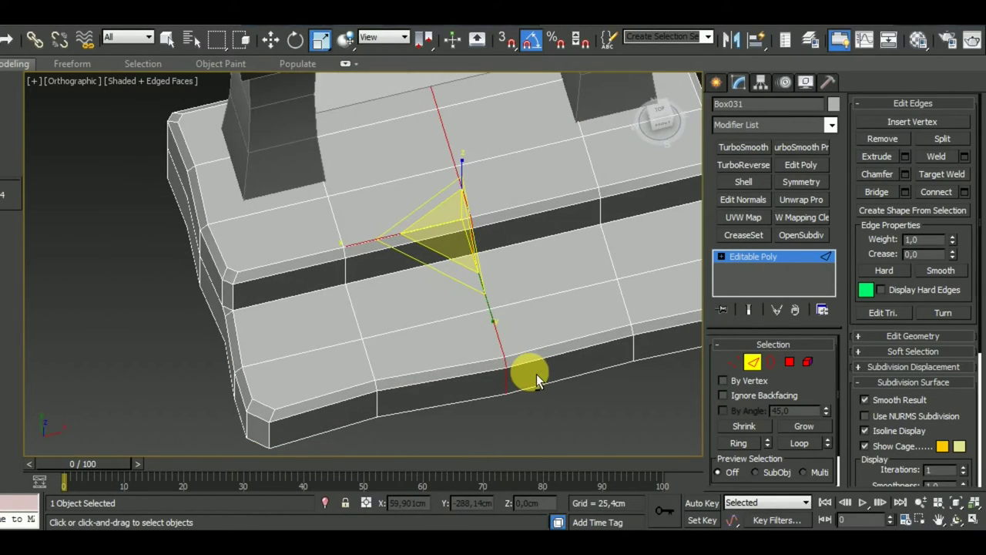
# - Snap the edge loop onto the chosen point across the steps
pyautogui.press('s')
pyautogui.click(454, 376)
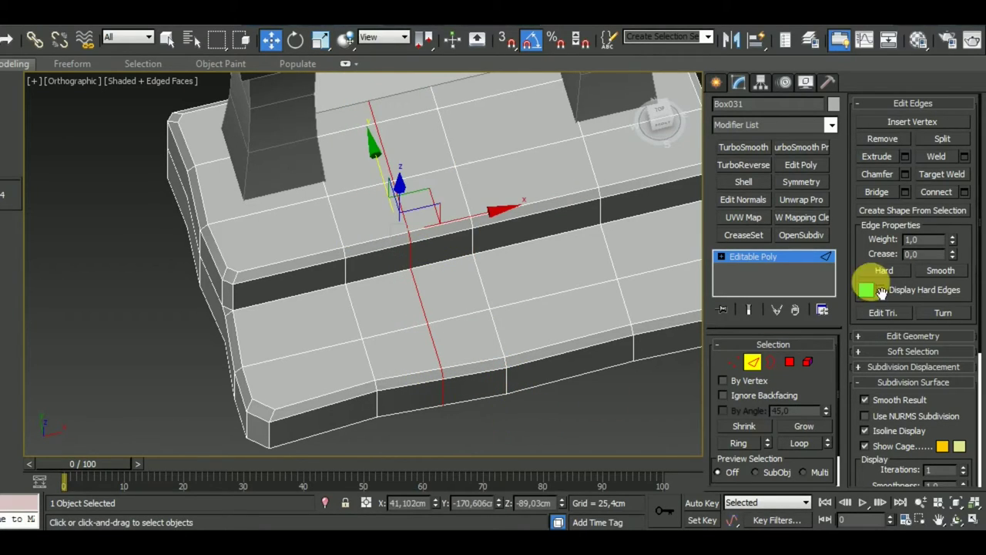
pyautogui.scroll(3, 455, 401)
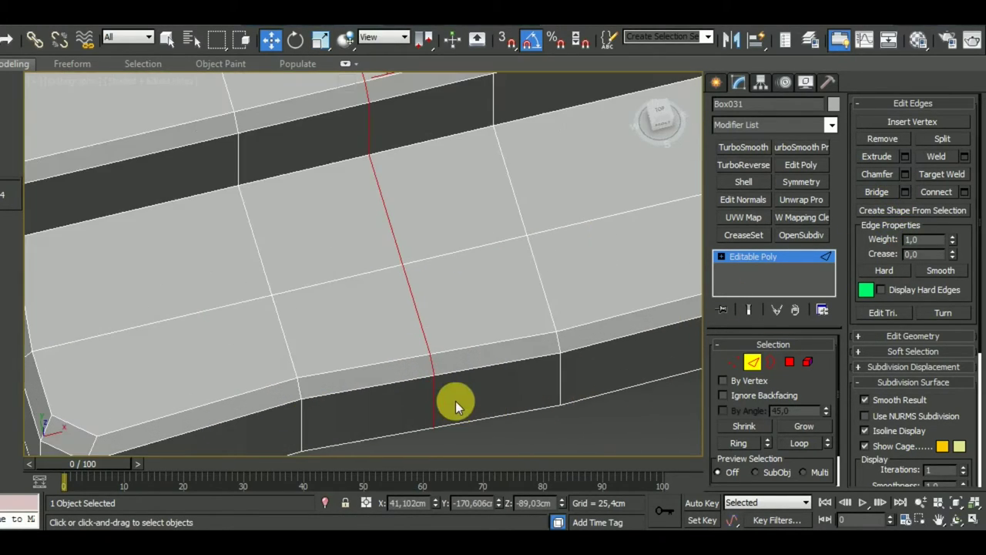
pyautogui.scroll(-1, 455, 399)
# - Select vertices along the lower front edge, then undo that vertex change
pyautogui.click(733, 361)
pyautogui.scroll(-2, 458, 409)
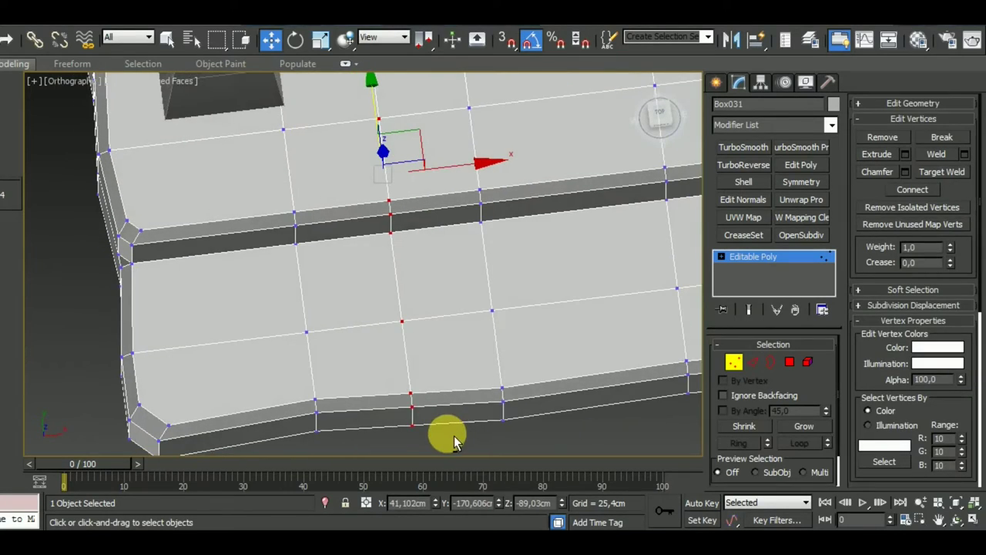
pyautogui.scroll(-1, 450, 420)
pyautogui.moveTo(416, 344); pyautogui.dragTo(417, 344)
pyautogui.scroll(3, 432, 351)
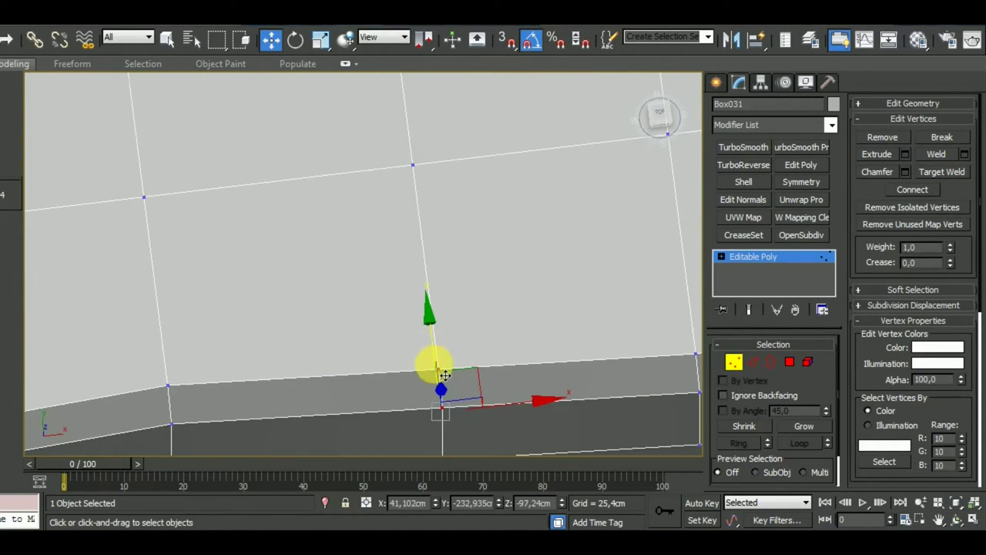
pyautogui.scroll(2, 424, 331)
pyautogui.scroll(1, 437, 334)
pyautogui.scroll(-3, 437, 334)
pyautogui.hotkey('ctrl', 'z')
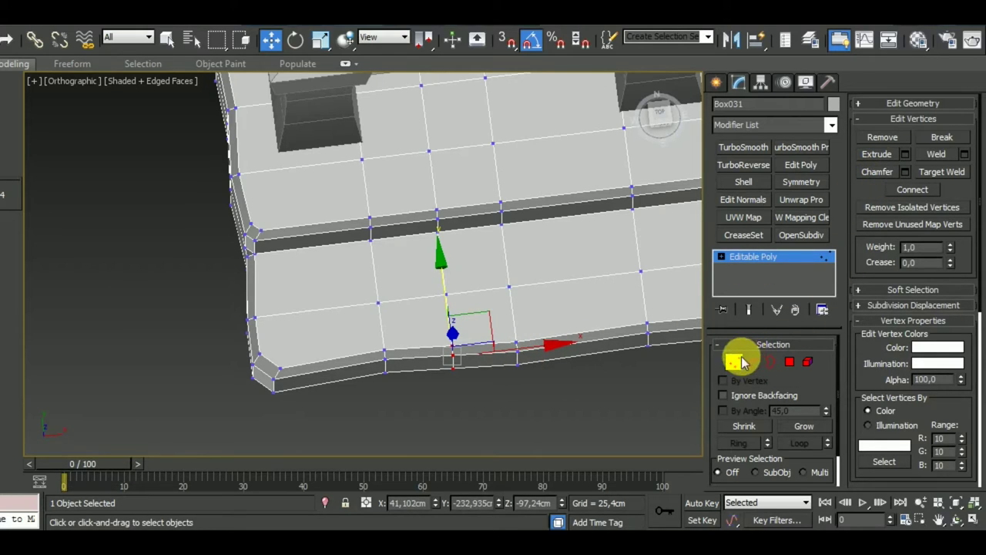
# - Chamfer the selected edge loop by 3.0 cm with 2 segments
pyautogui.click(754, 362)
pyautogui.keyDown('alt'); pyautogui.moveTo(621, 383); pyautogui.dragTo(652, 353, button='middle'); pyautogui.keyUp('alt')
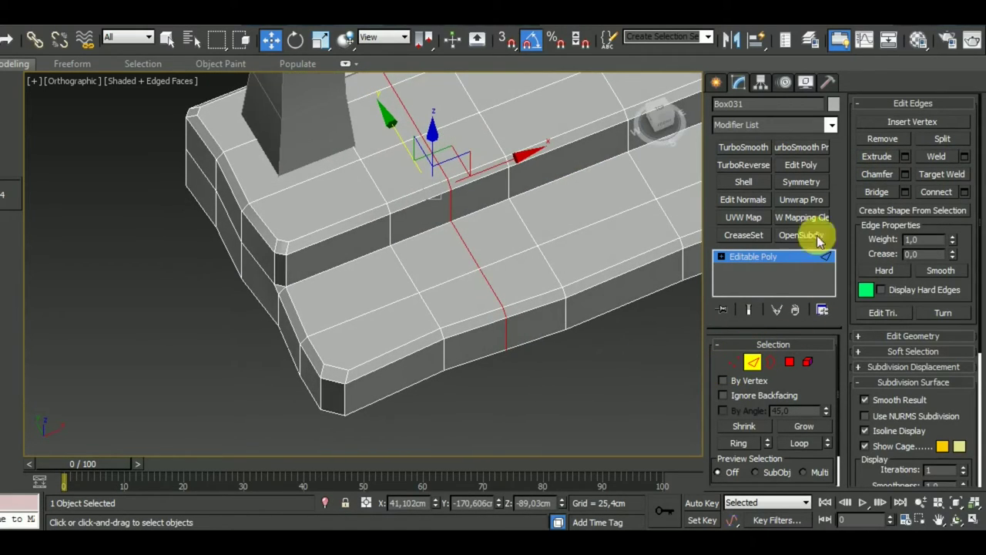
pyautogui.click(905, 175)
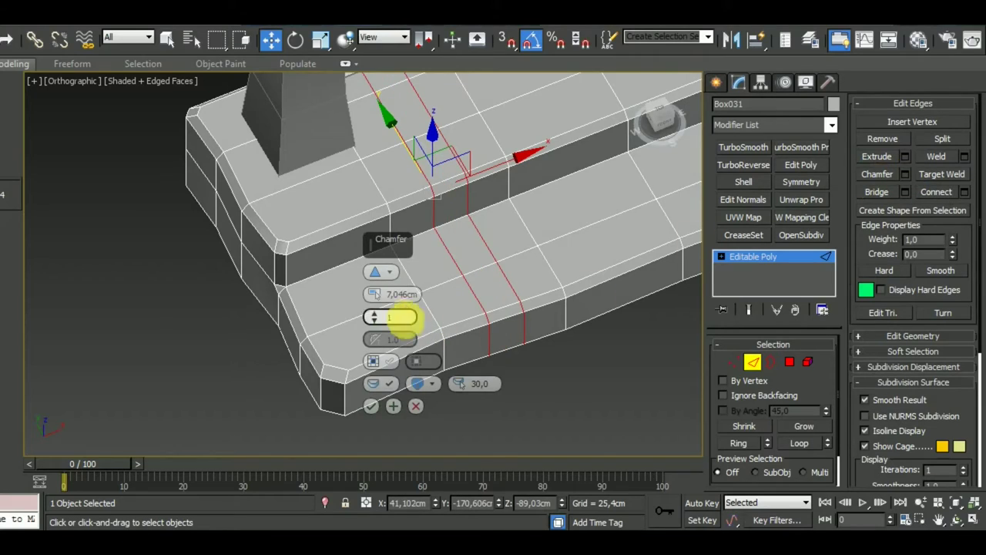
pyautogui.moveTo(375, 294); pyautogui.dragTo(375, 317)
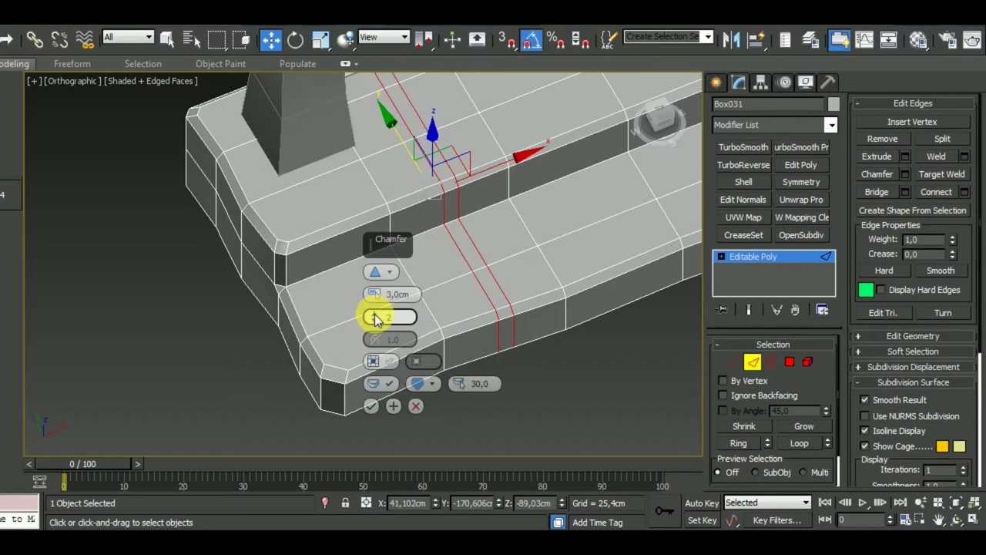
pyautogui.click(370, 405)
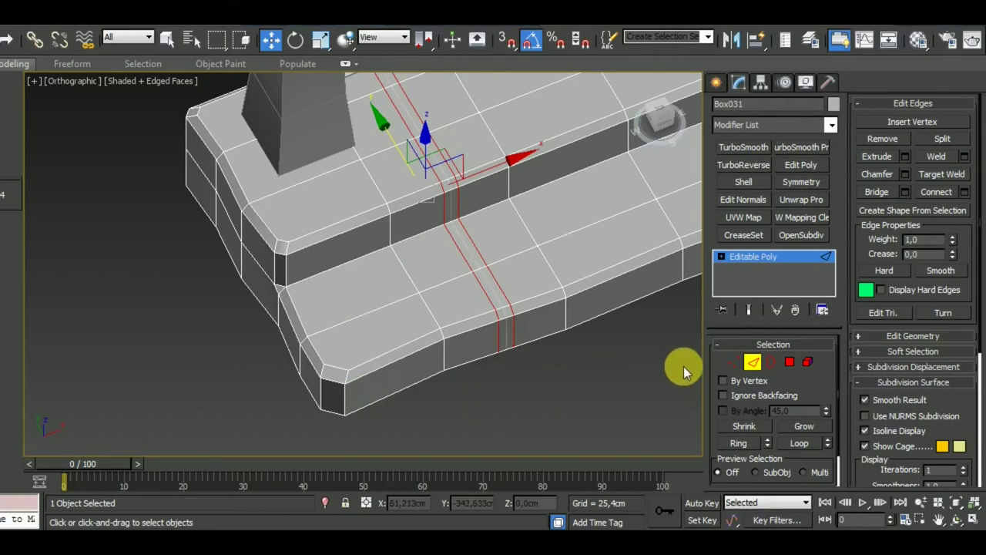
# - Select the vertices at the bottom of the chamfered band and move them to form a notch
pyautogui.click(734, 363)
pyautogui.scroll(2, 555, 385)
pyautogui.scroll(2, 531, 416)
pyautogui.scroll(2, 509, 393)
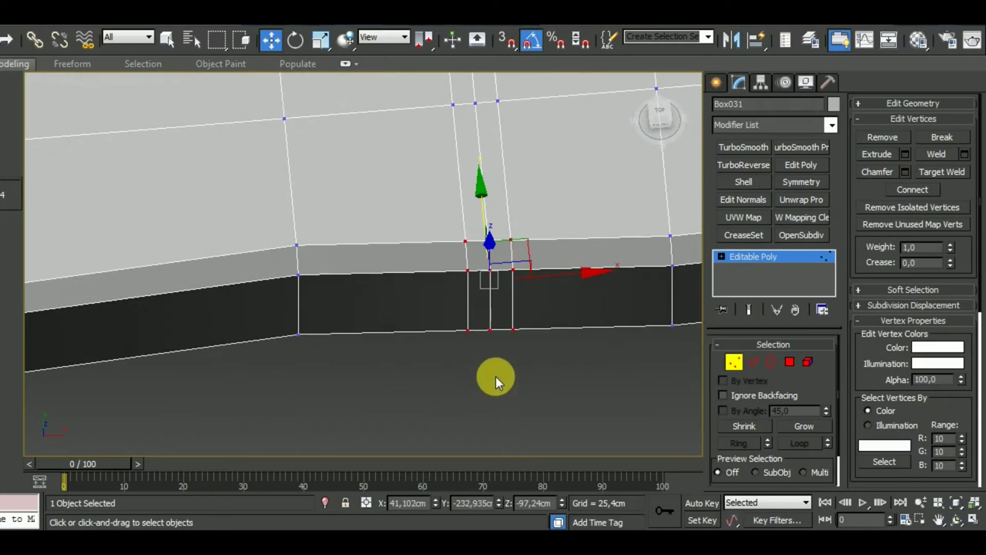
pyautogui.moveTo(497, 309)
pyautogui.mouseDown()
pyautogui.moveTo(484, 226)
pyautogui.moveTo(492, 210)
pyautogui.mouseUp()
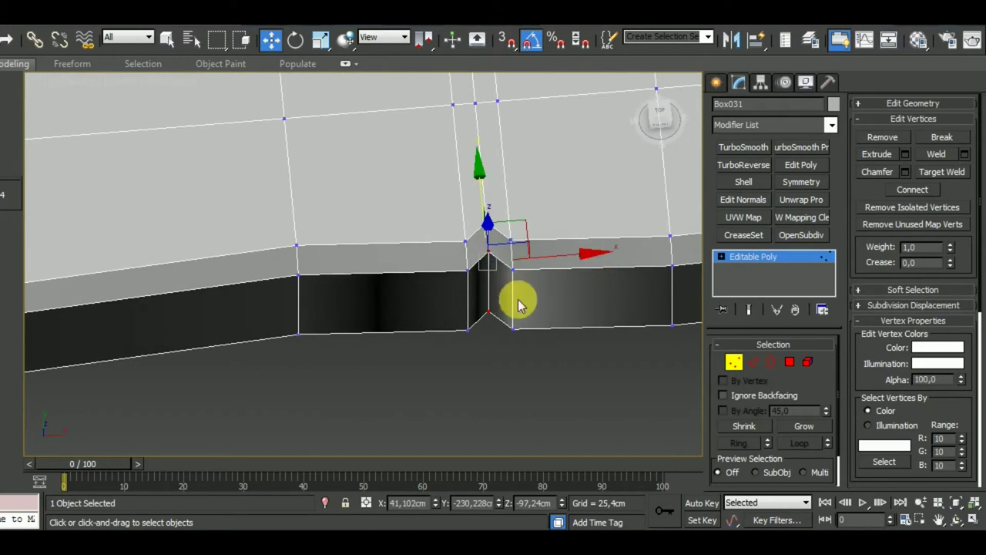
pyautogui.scroll(-3, 520, 301)
pyautogui.moveTo(520, 302)
pyautogui.keyDown('alt'); pyautogui.mouseDown(button='middle')
pyautogui.moveTo(572, 352)
pyautogui.moveTo(646, 310)
pyautogui.moveTo(488, 396)
pyautogui.moveTo(425, 288)
pyautogui.mouseUp(button='middle'); pyautogui.keyUp('alt')
pyautogui.scroll(4, 430, 226)
pyautogui.scroll(-1, 431, 225)
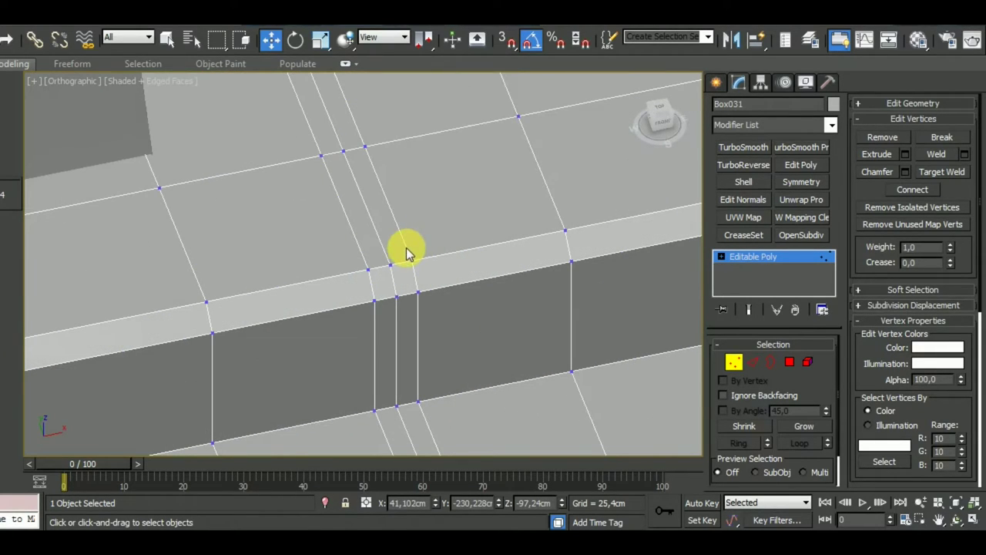
pyautogui.scroll(-3, 406, 247)
pyautogui.scroll(2, 507, 288)
pyautogui.scroll(-1, 496, 306)
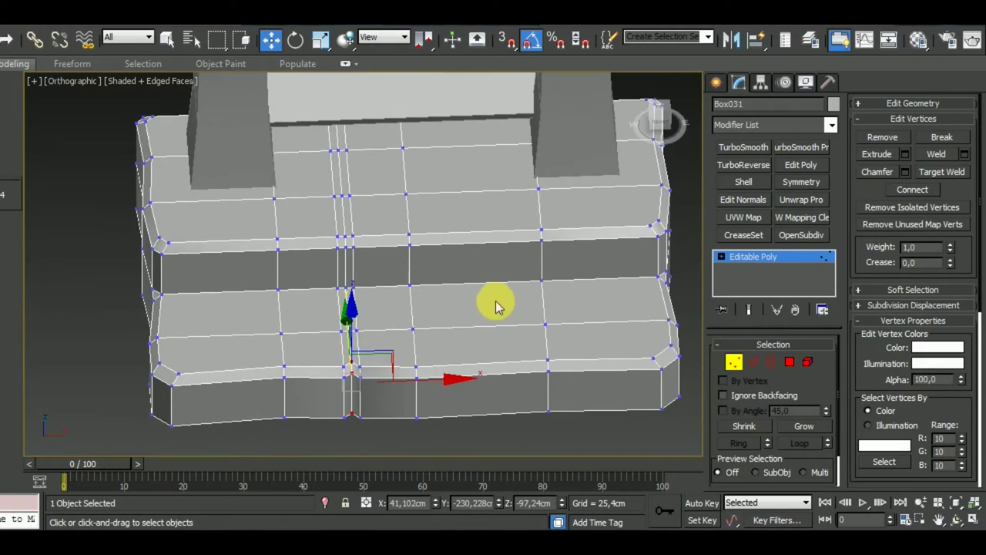
# - Leave vertex level, hide edged faces with F4, and reselect the stepped base
pyautogui.click(741, 361)
pyautogui.scroll(-3, 577, 331)
pyautogui.moveTo(577, 331)
pyautogui.keyDown('alt'); pyautogui.mouseDown(button='middle')
pyautogui.moveTo(639, 346)
pyautogui.moveTo(579, 398)
pyautogui.moveTo(674, 362)
pyautogui.moveTo(664, 379)
pyautogui.moveTo(579, 415)
pyautogui.moveTo(656, 385)
pyautogui.moveTo(568, 396)
pyautogui.moveTo(551, 326)
pyautogui.mouseUp(button='middle'); pyautogui.keyUp('alt')
pyautogui.press('F4')
pyautogui.click(546, 375)
pyautogui.scroll(4, 548, 351)
pyautogui.click(550, 340)
pyautogui.scroll(-5, 550, 340)
# - In the left view, clone Box031 as an independent copy, mirror it, and slide it under the left pillar
pyautogui.press('l')
pyautogui.scroll(-2, 551, 326)
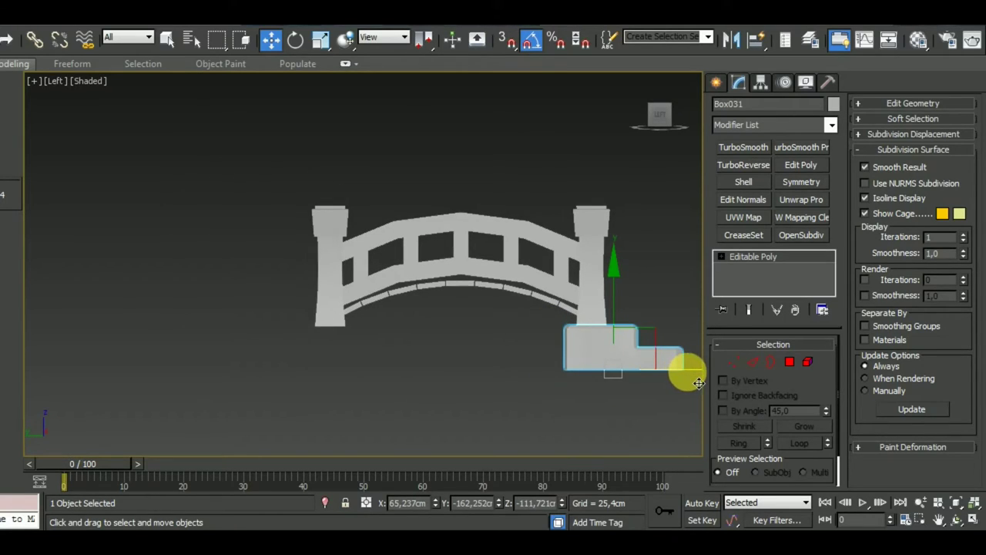
pyautogui.moveTo(698, 383)
pyautogui.keyDown('shift'); pyautogui.mouseDown()
pyautogui.moveTo(353, 357)
pyautogui.moveTo(405, 356)
pyautogui.mouseUp(); pyautogui.keyUp('shift')
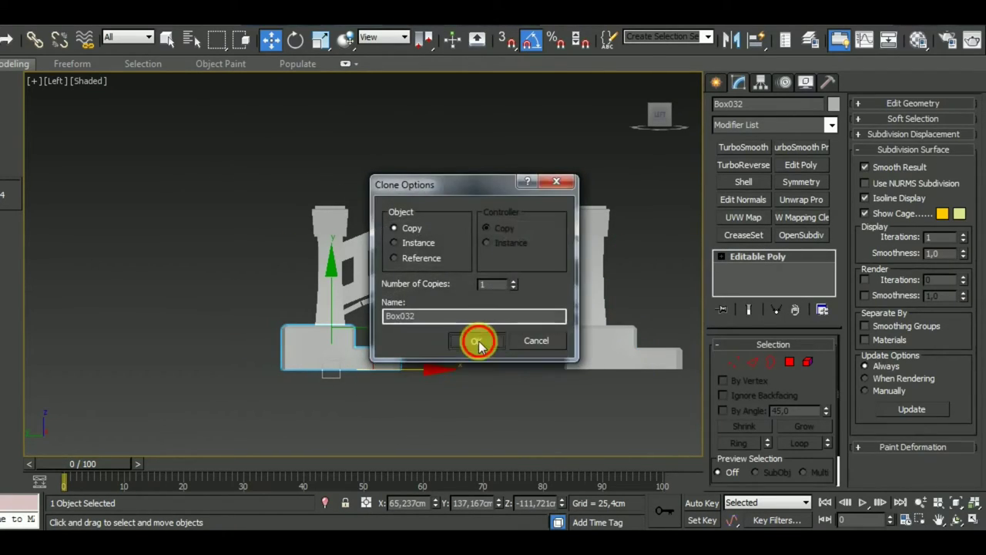
pyautogui.click(477, 343)
pyautogui.hotkey('alt', 'm')
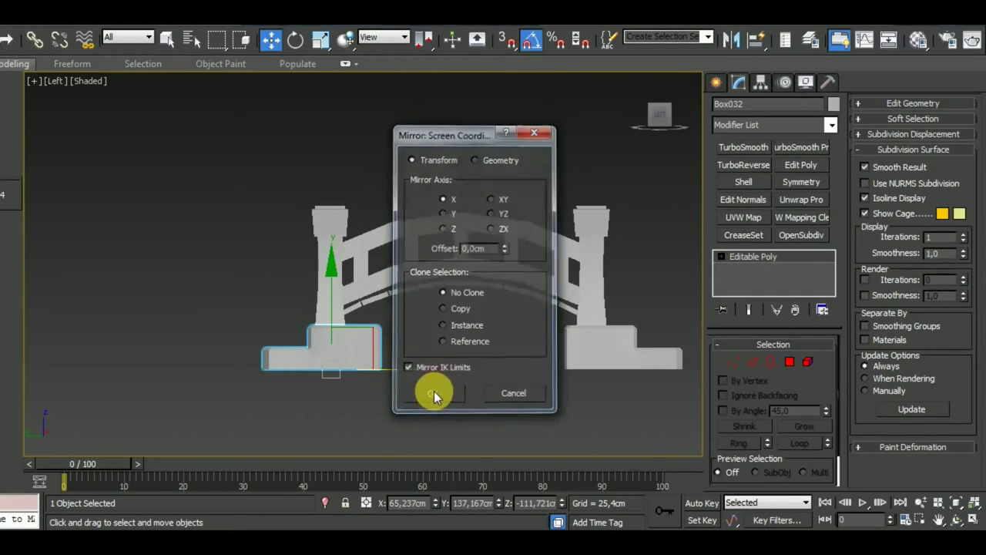
pyautogui.click(434, 393)
pyautogui.moveTo(430, 384); pyautogui.dragTo(408, 388)
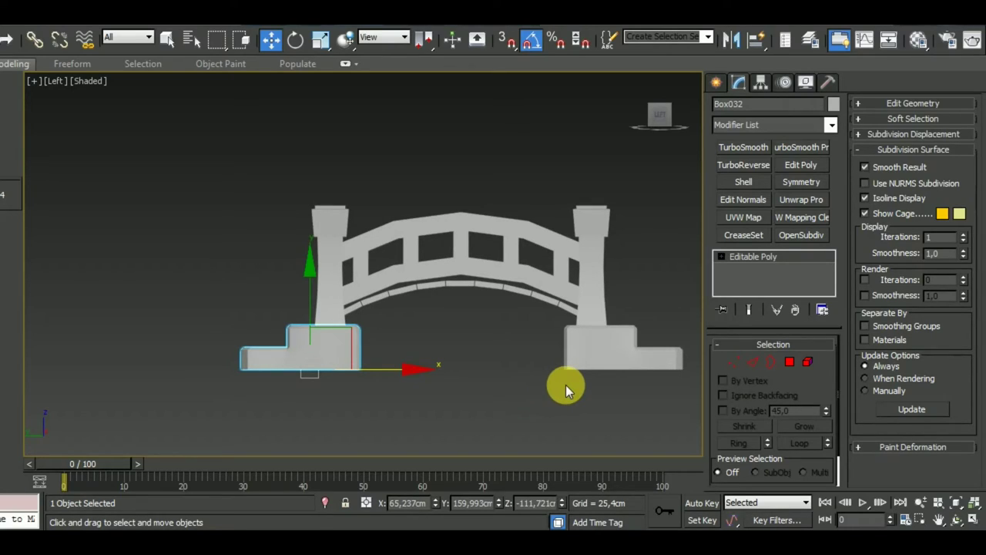
# - Return to the perspective view with edged faces shown
pyautogui.moveTo(566, 384)
pyautogui.keyDown('alt'); pyautogui.mouseDown(button='middle')
pyautogui.moveTo(521, 403)
pyautogui.moveTo(550, 414)
pyautogui.moveTo(545, 372)
pyautogui.moveTo(534, 417)
pyautogui.moveTo(489, 429)
pyautogui.moveTo(500, 410)
pyautogui.moveTo(494, 401)
pyautogui.mouseUp(button='middle'); pyautogui.keyUp('alt')
pyautogui.press('p')
pyautogui.scroll(-4, 508, 392)
pyautogui.press('F4')
pyautogui.scroll(5, 544, 372)
# - Select both stepped bases and scale them down slightly along X and Y
pyautogui.click(502, 375)
pyautogui.scroll(-5, 528, 363)
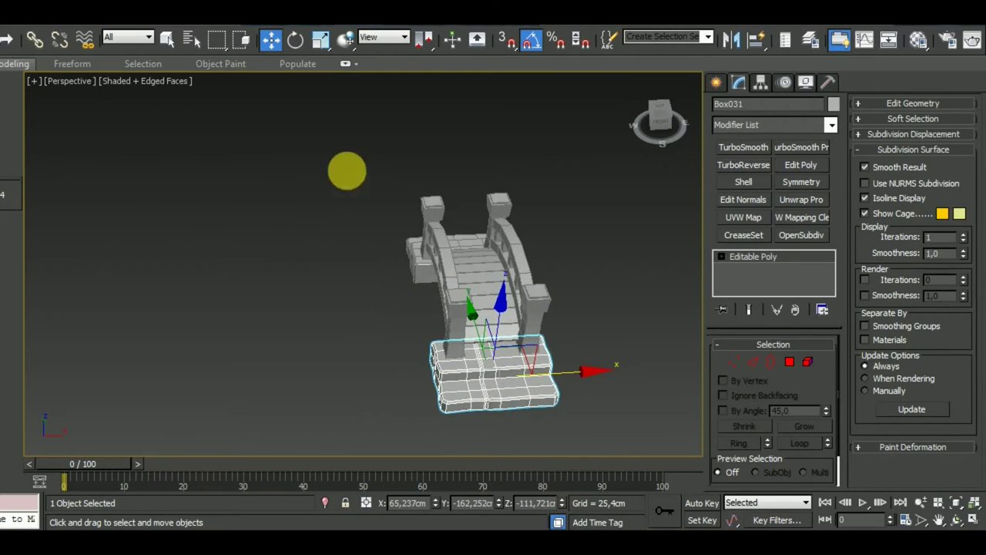
pyautogui.keyDown('ctrl'); pyautogui.click(421, 273); pyautogui.keyUp('ctrl')
pyautogui.click(321, 39)
pyautogui.moveTo(384, 307); pyautogui.dragTo(384, 325)
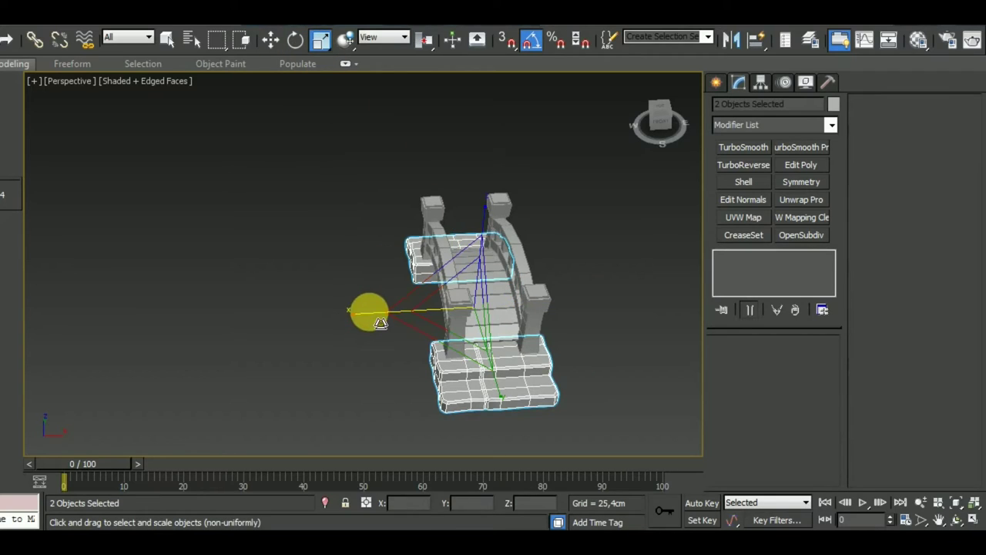
pyautogui.moveTo(386, 325)
pyautogui.keyDown('alt'); pyautogui.mouseDown(button='middle')
pyautogui.moveTo(529, 353)
pyautogui.moveTo(581, 351)
pyautogui.mouseUp(button='middle'); pyautogui.keyUp('alt')
pyautogui.moveTo(604, 341); pyautogui.dragTo(594, 330)
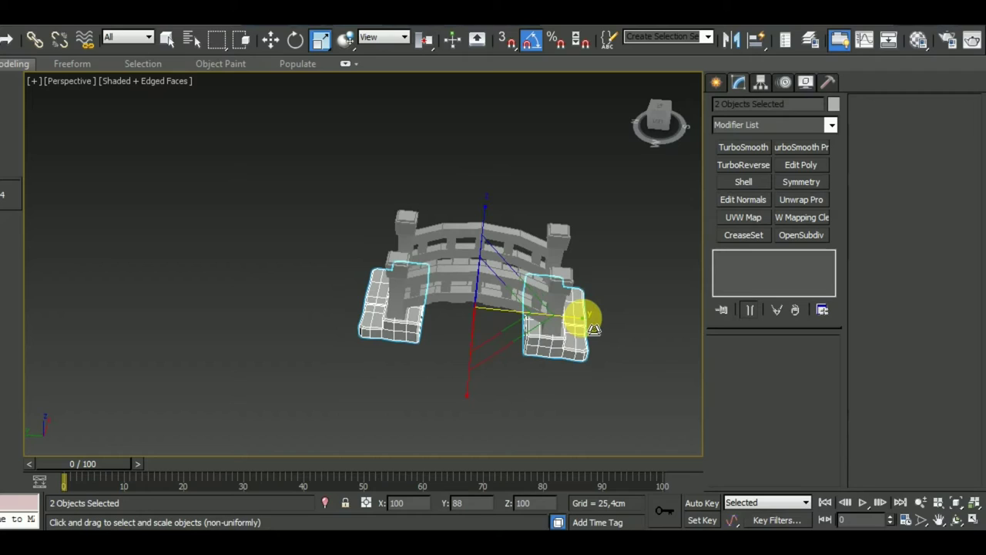
pyautogui.moveTo(594, 330)
pyautogui.keyDown('alt'); pyautogui.mouseDown(button='middle')
pyautogui.moveTo(568, 390)
pyautogui.moveTo(594, 365)
pyautogui.mouseUp(button='middle'); pyautogui.keyUp('alt')
# - Move the left and right bases inward under their pillars
pyautogui.click(395, 347)
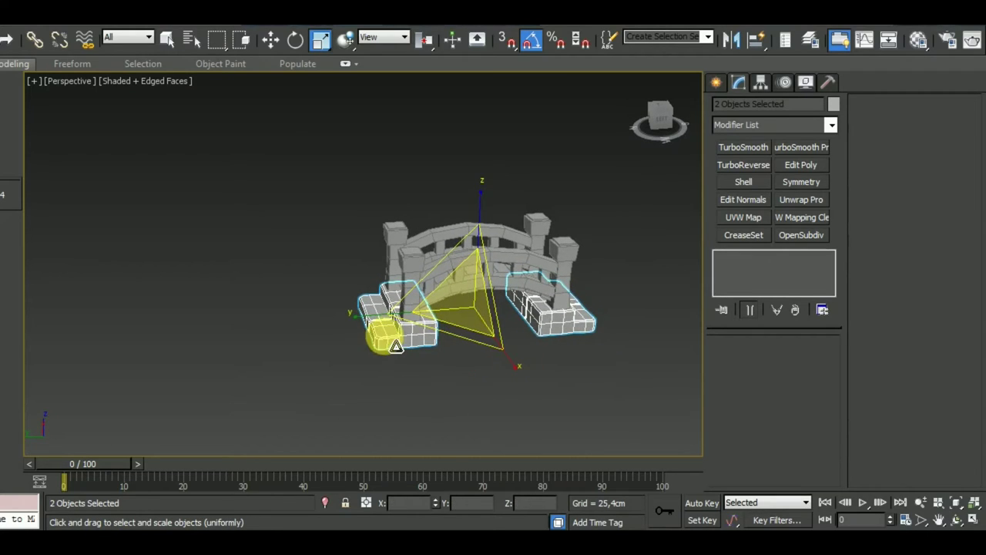
pyautogui.press('w')
pyautogui.moveTo(352, 340); pyautogui.dragTo(347, 340)
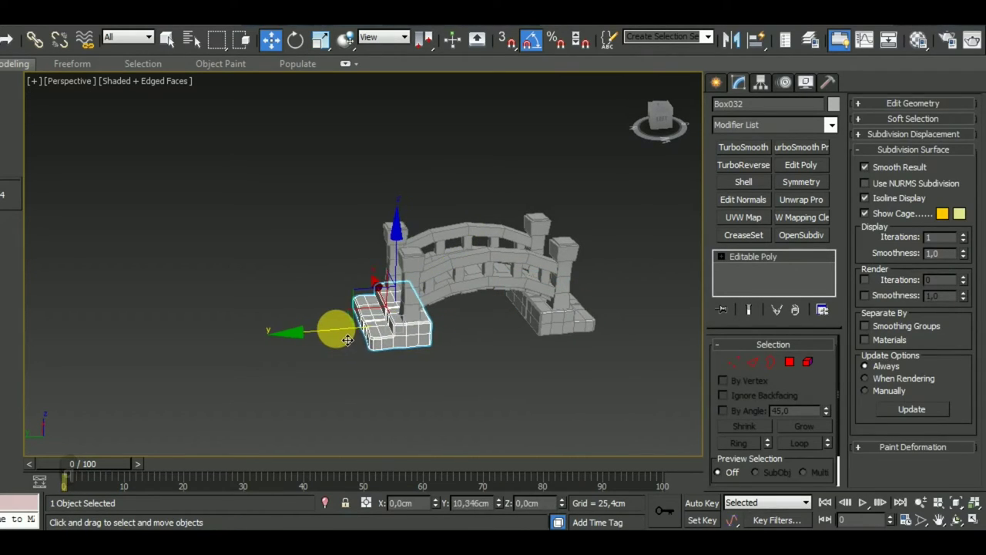
pyautogui.moveTo(582, 326); pyautogui.dragTo(497, 327)
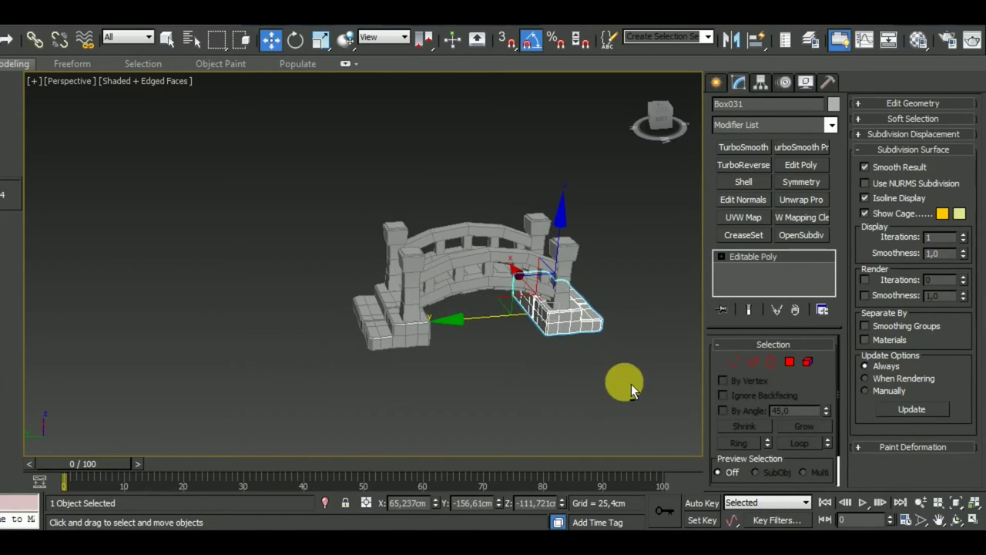
pyautogui.moveTo(631, 384)
pyautogui.keyDown('alt'); pyautogui.mouseDown(button='middle')
pyautogui.moveTo(506, 398)
pyautogui.moveTo(611, 374)
pyautogui.mouseUp(button='middle'); pyautogui.keyUp('alt')
pyautogui.click(578, 447)
# - Check pillar placement in the left view and reselect both stepped bases
pyautogui.scroll(5, 494, 340)
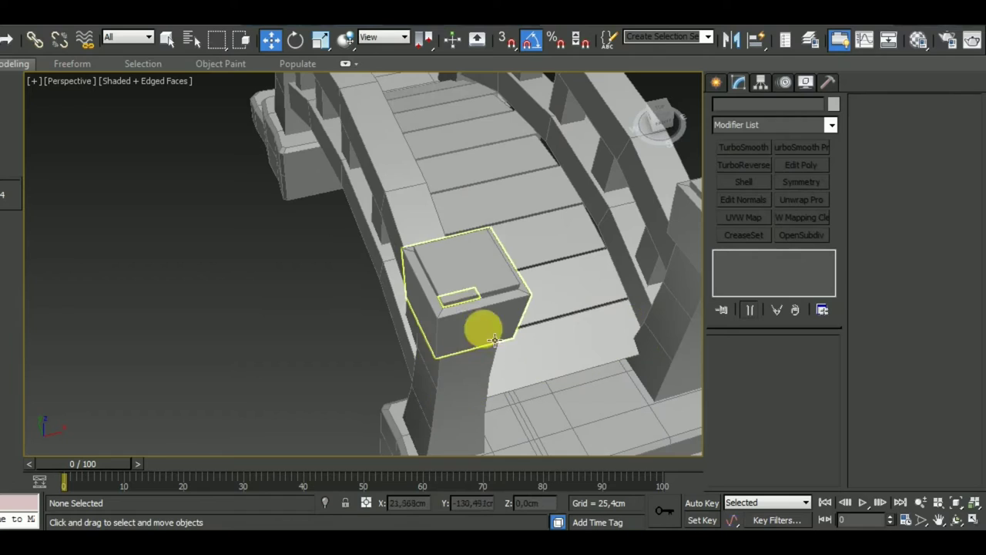
pyautogui.click(494, 340)
pyautogui.scroll(-2, 494, 335)
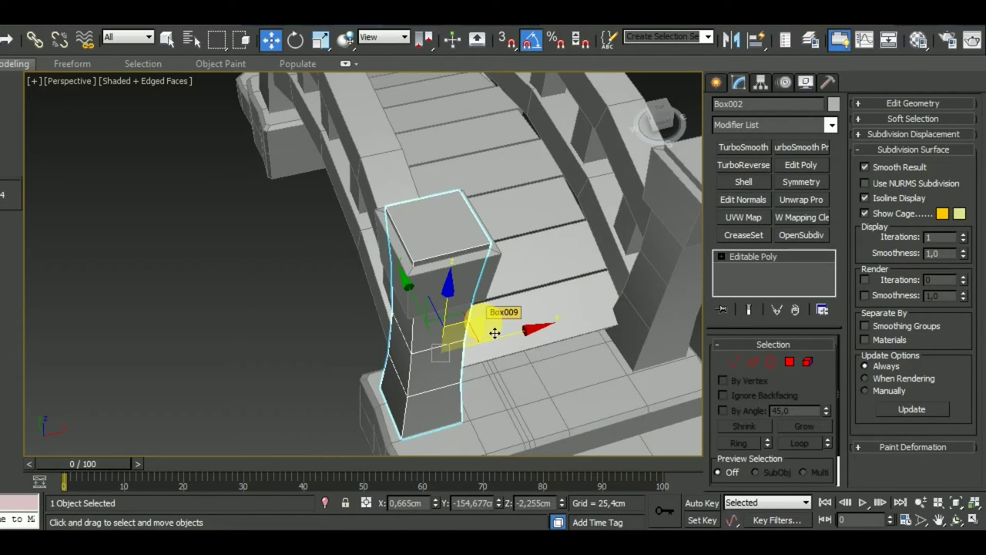
pyautogui.press('l')
pyautogui.scroll(-2, 496, 319)
pyautogui.scroll(-1, 539, 316)
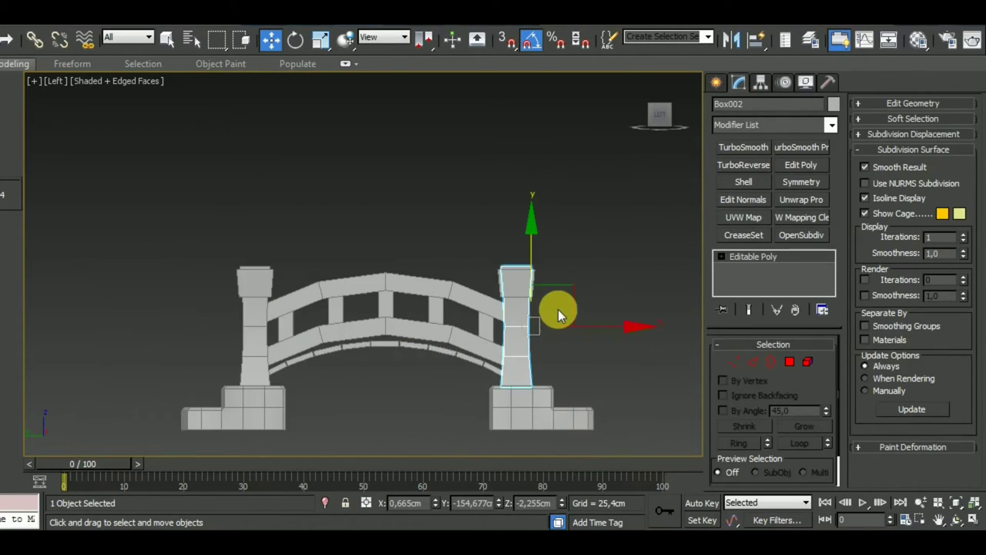
pyautogui.click(529, 416)
pyautogui.moveTo(541, 392); pyautogui.dragTo(551, 375, button='middle')
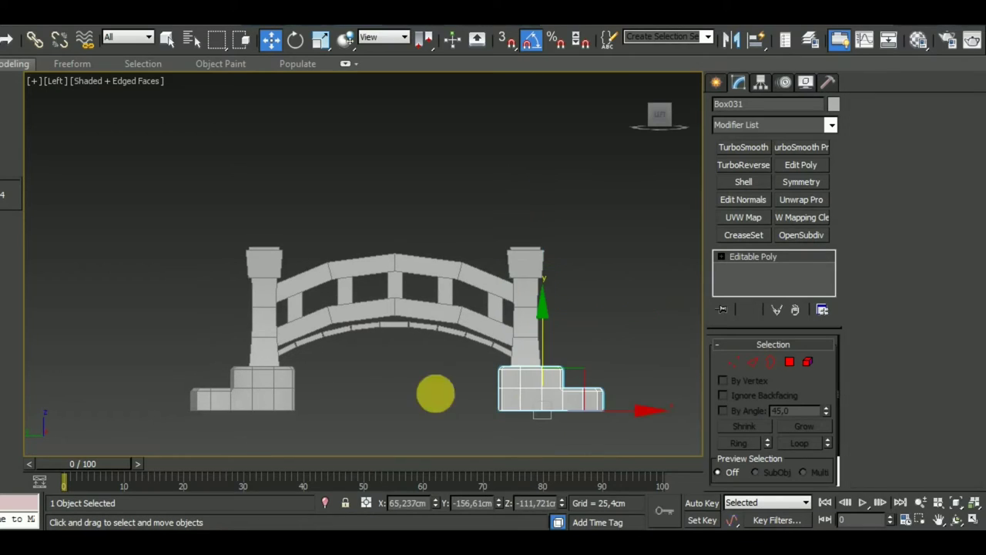
pyautogui.keyDown('ctrl'); pyautogui.click(268, 389); pyautogui.keyUp('ctrl')
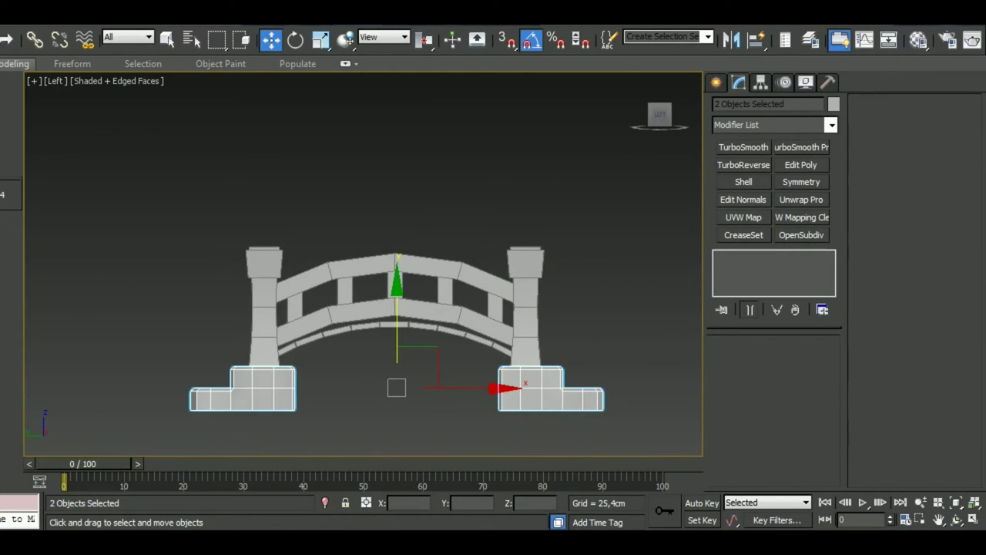
pyautogui.moveTo(645, 281); pyautogui.dragTo(598, 296, button='middle')
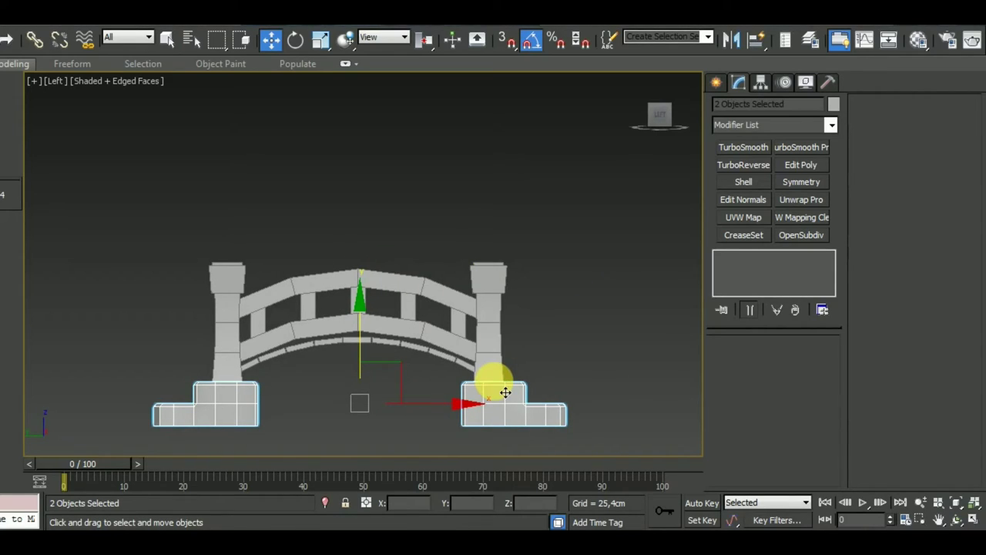
# - Draw a new box primitive above the right corner pillar's cap
pyautogui.click(716, 81)
pyautogui.click(743, 180)
pyautogui.scroll(5, 476, 331)
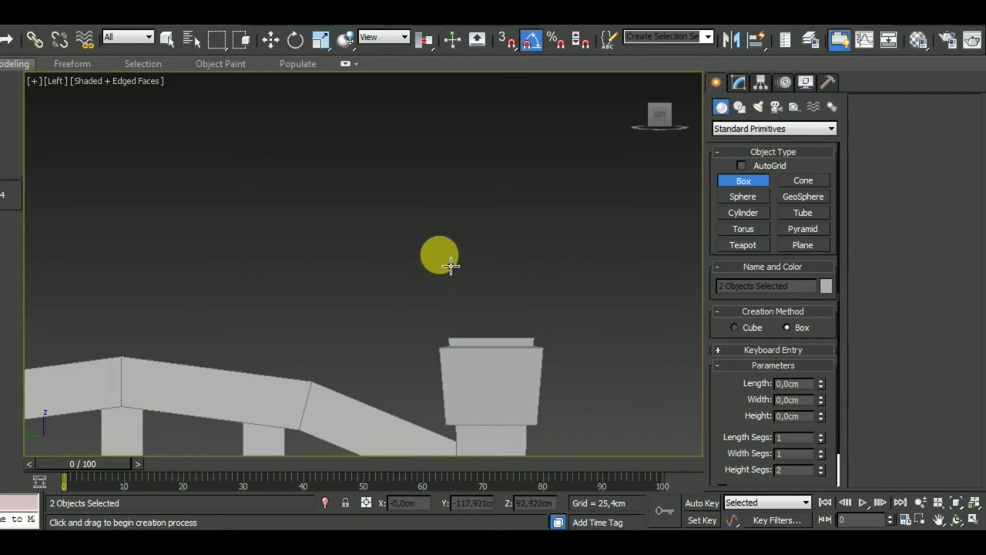
pyautogui.moveTo(448, 236); pyautogui.dragTo(543, 347)
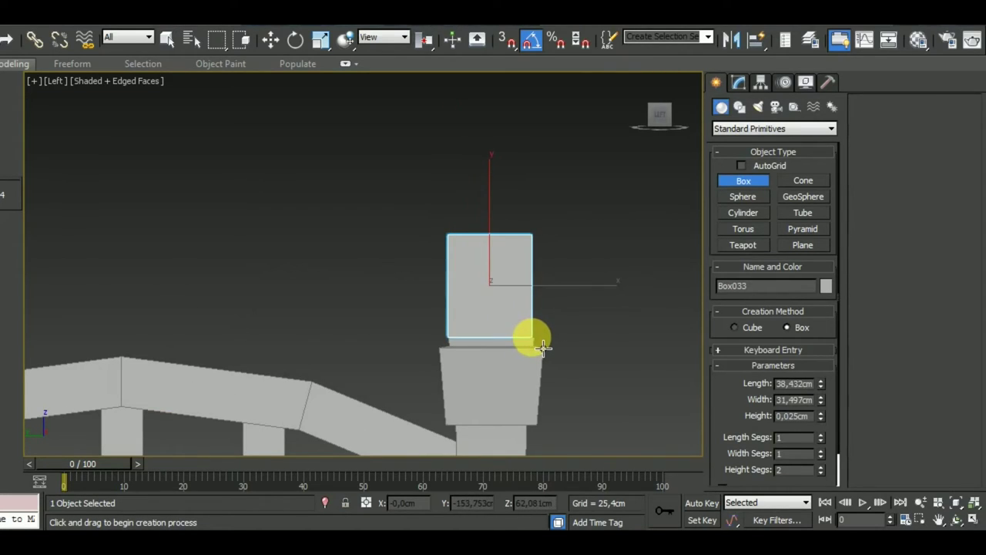
pyautogui.click(271, 39)
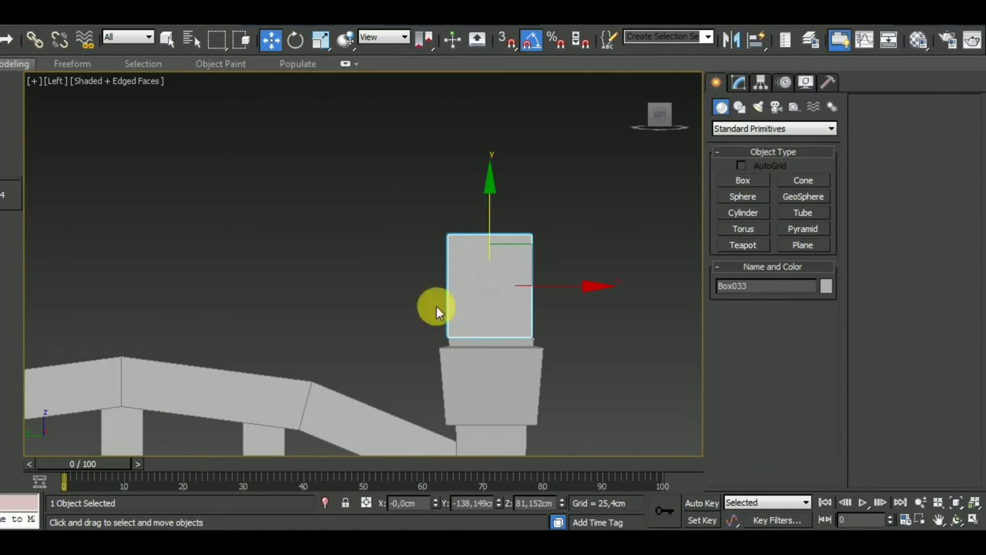
pyautogui.moveTo(597, 377)
pyautogui.keyDown('alt'); pyautogui.mouseDown(button='middle')
pyautogui.moveTo(521, 445)
pyautogui.moveTo(375, 410)
pyautogui.mouseUp(button='middle'); pyautogui.keyUp('alt')
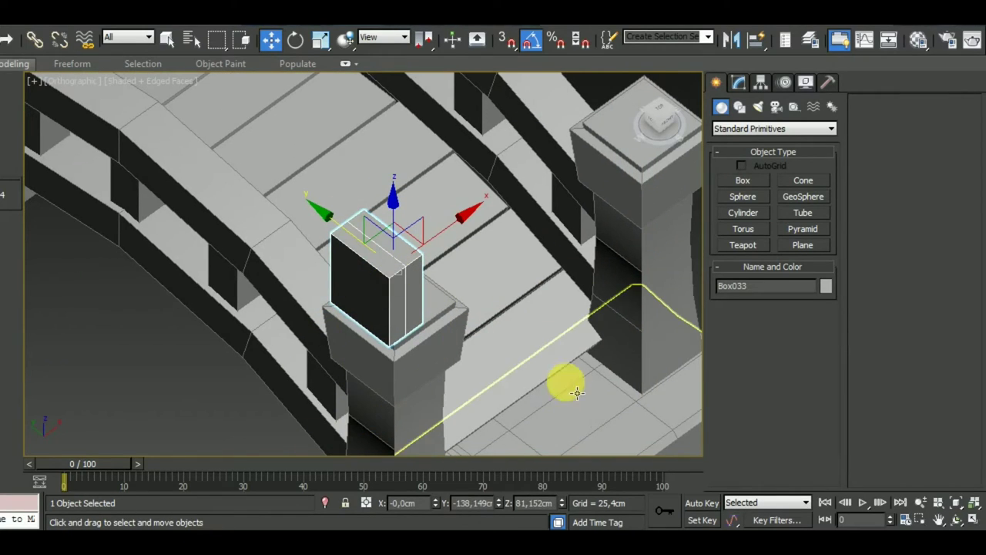
# - Raise the box's height to about 29 cm and slide it along X onto the pillar
pyautogui.click(739, 82)
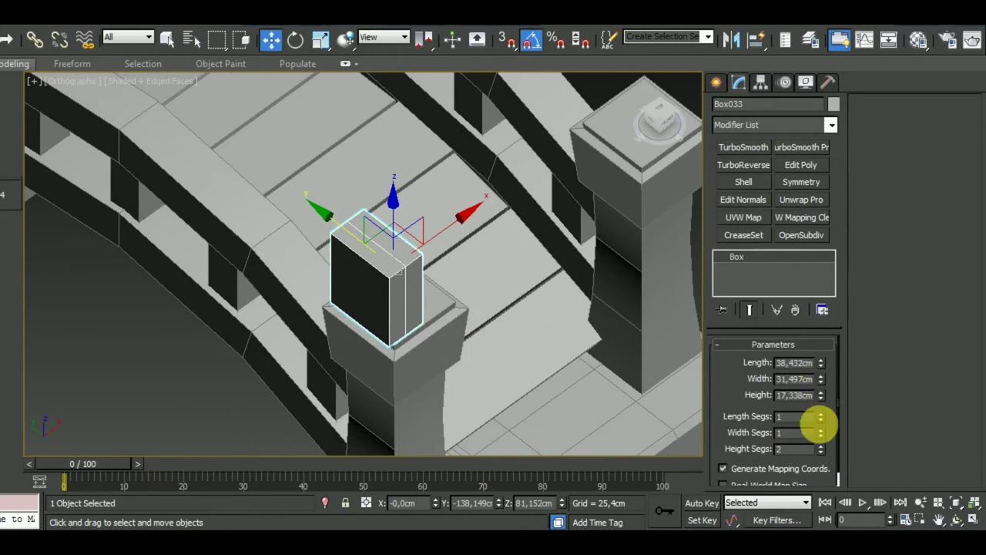
pyautogui.moveTo(823, 394); pyautogui.dragTo(821, 346)
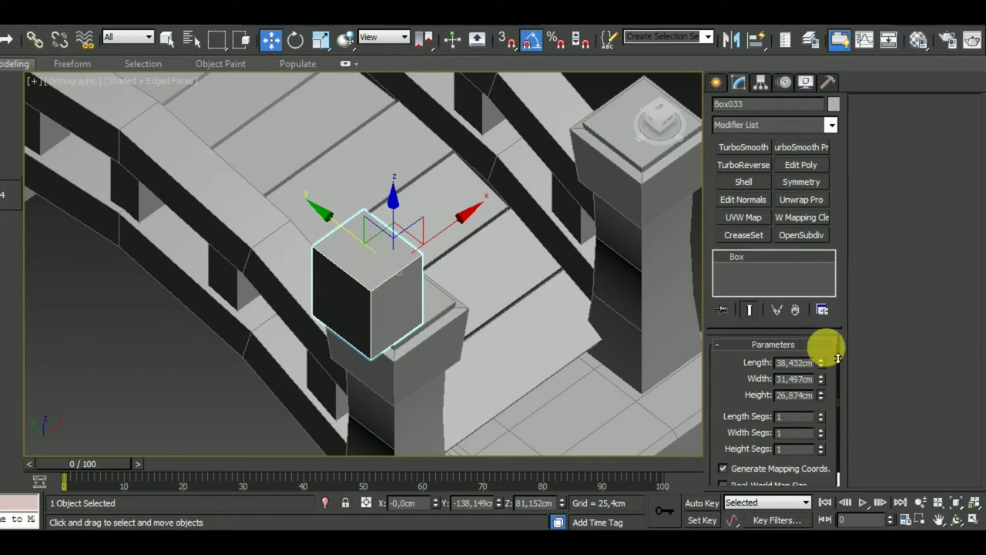
pyautogui.moveTo(452, 222); pyautogui.dragTo(493, 224)
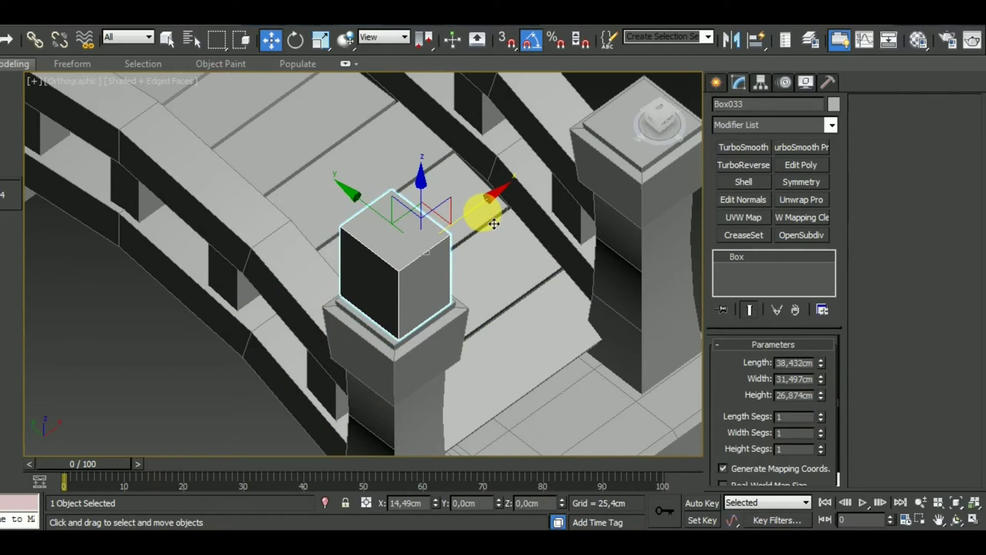
pyautogui.moveTo(489, 214)
pyautogui.keyDown('alt'); pyautogui.mouseDown(button='middle')
pyautogui.moveTo(627, 326)
pyautogui.moveTo(599, 337)
pyautogui.moveTo(617, 347)
pyautogui.mouseUp(button='middle'); pyautogui.keyUp('alt')
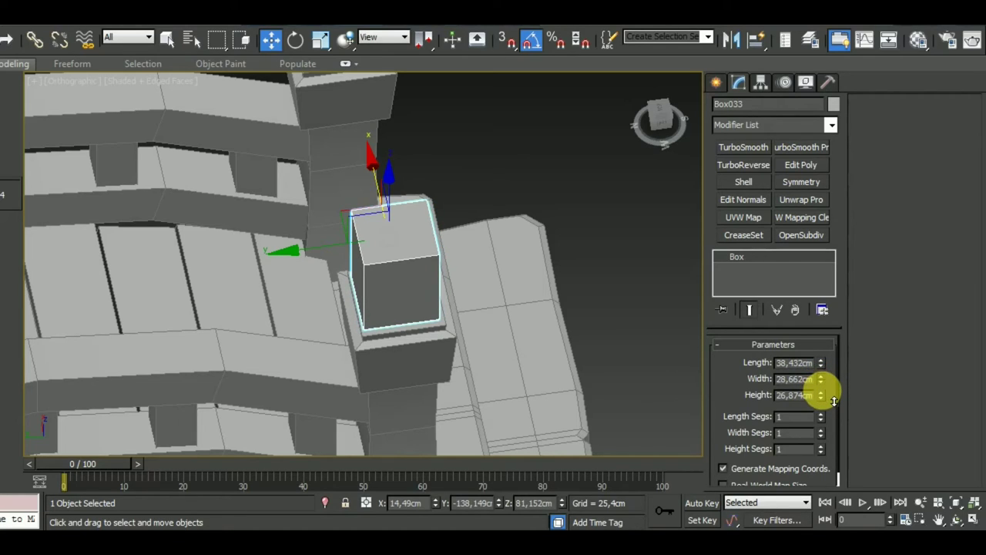
pyautogui.moveTo(821, 393); pyautogui.dragTo(832, 392)
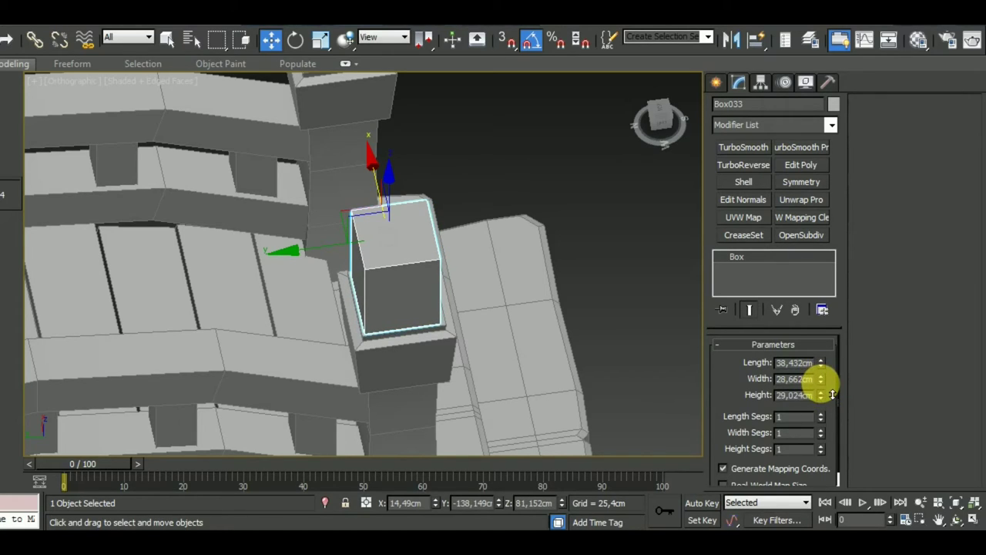
pyautogui.moveTo(683, 390)
pyautogui.keyDown('alt'); pyautogui.mouseDown(button='middle')
pyautogui.moveTo(360, 370)
pyautogui.moveTo(409, 434)
pyautogui.moveTo(397, 429)
pyautogui.mouseUp(button='middle'); pyautogui.keyUp('alt')
# - In top view, centre the box on the pillar and set its width to 33.248 cm
pyautogui.press('t')
pyautogui.scroll(2, 385, 350)
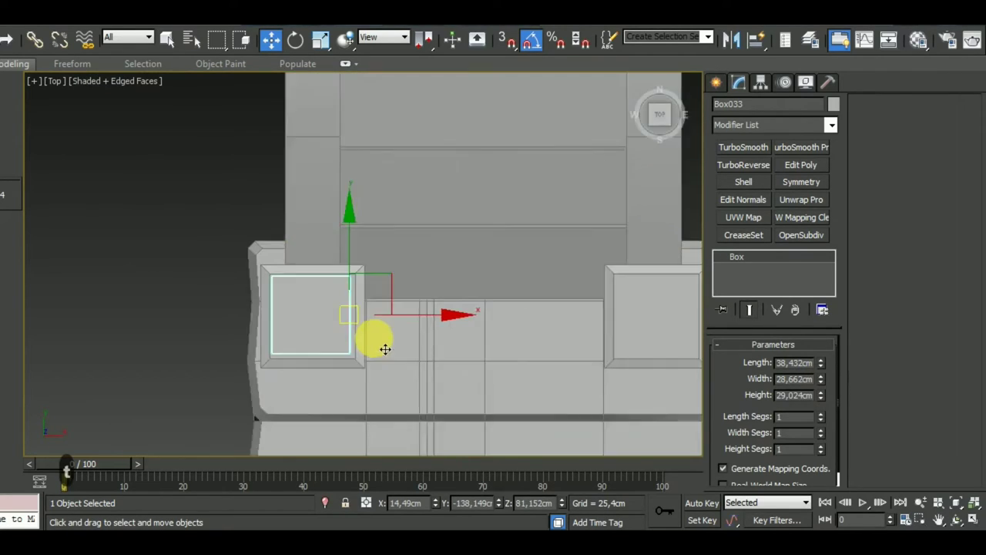
pyautogui.scroll(2, 385, 350)
pyautogui.moveTo(393, 277); pyautogui.dragTo(392, 278)
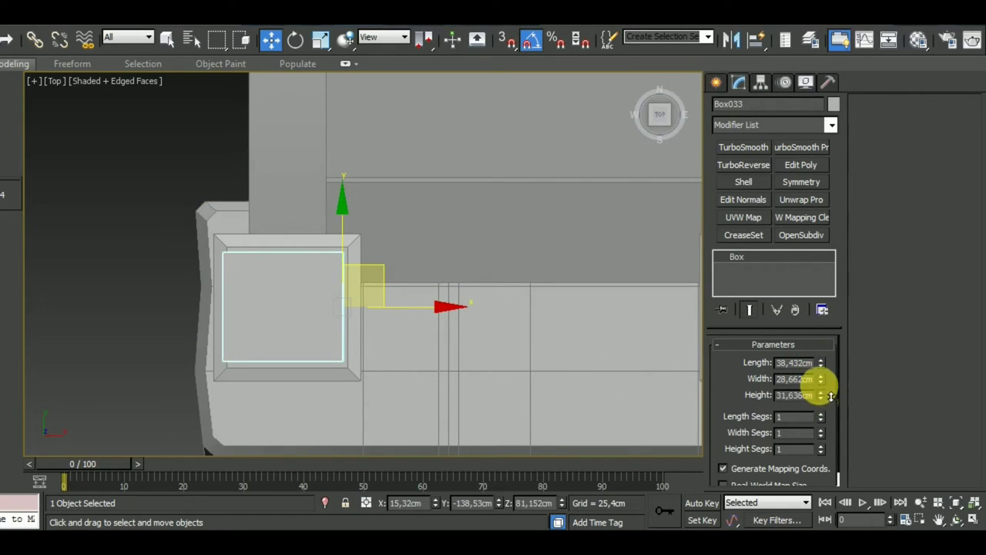
pyautogui.moveTo(822, 377); pyautogui.dragTo(823, 373)
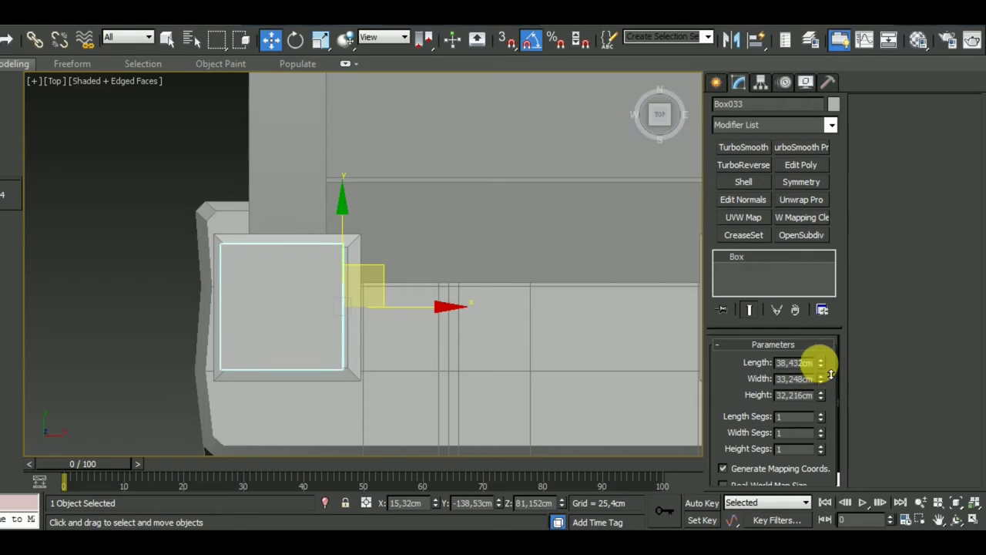
pyautogui.moveTo(434, 313); pyautogui.dragTo(436, 318)
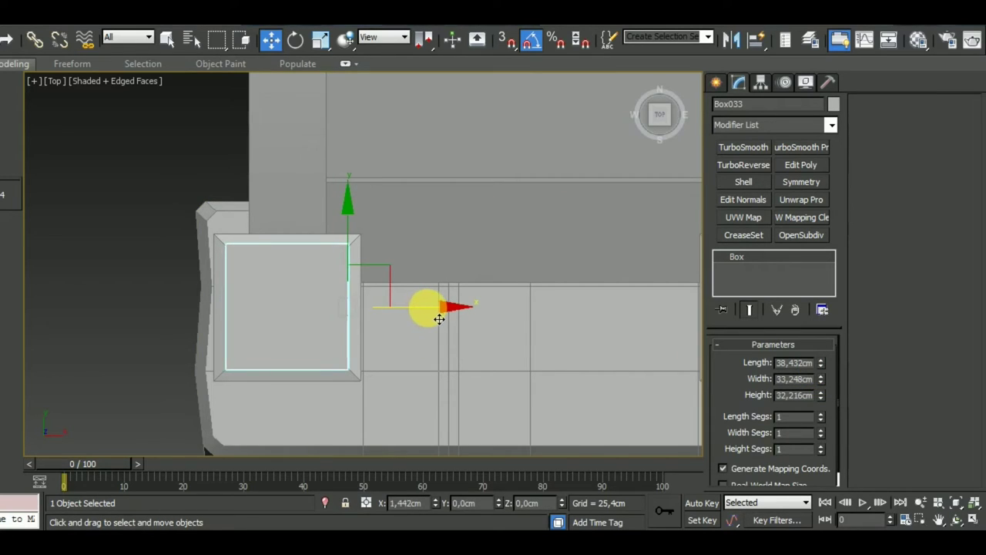
pyautogui.moveTo(440, 378)
pyautogui.keyDown('alt'); pyautogui.mouseDown(button='middle')
pyautogui.moveTo(547, 259)
pyautogui.moveTo(583, 246)
pyautogui.moveTo(535, 278)
pyautogui.mouseUp(button='middle'); pyautogui.keyUp('alt')
pyautogui.keyDown('alt'); pyautogui.moveTo(418, 363); pyautogui.dragTo(447, 315, button='middle'); pyautogui.keyUp('alt')
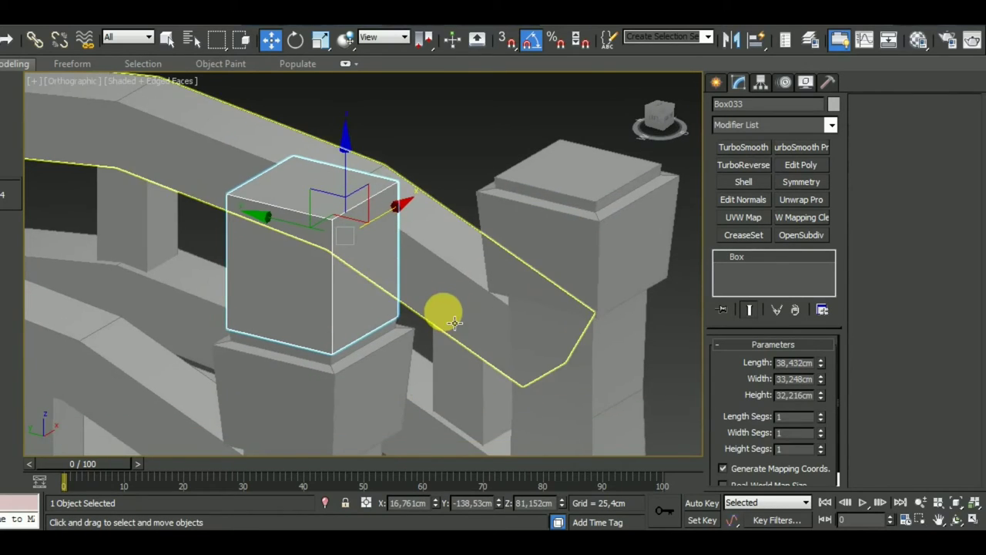
# - Frame the box in the side view and convert it to an Editable Poly
pyautogui.press('l')
pyautogui.press('z')
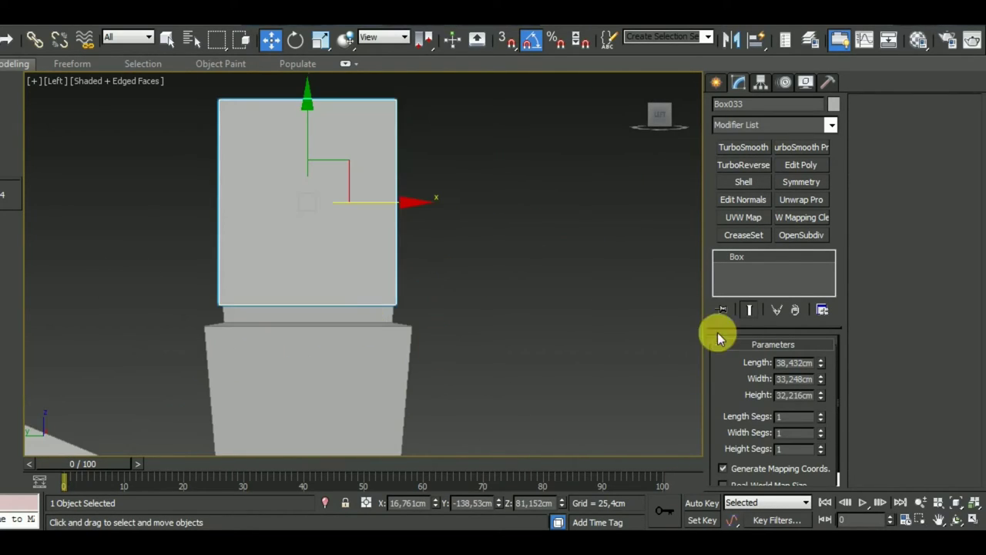
pyautogui.rightClick(783, 262)
pyautogui.click(820, 373)
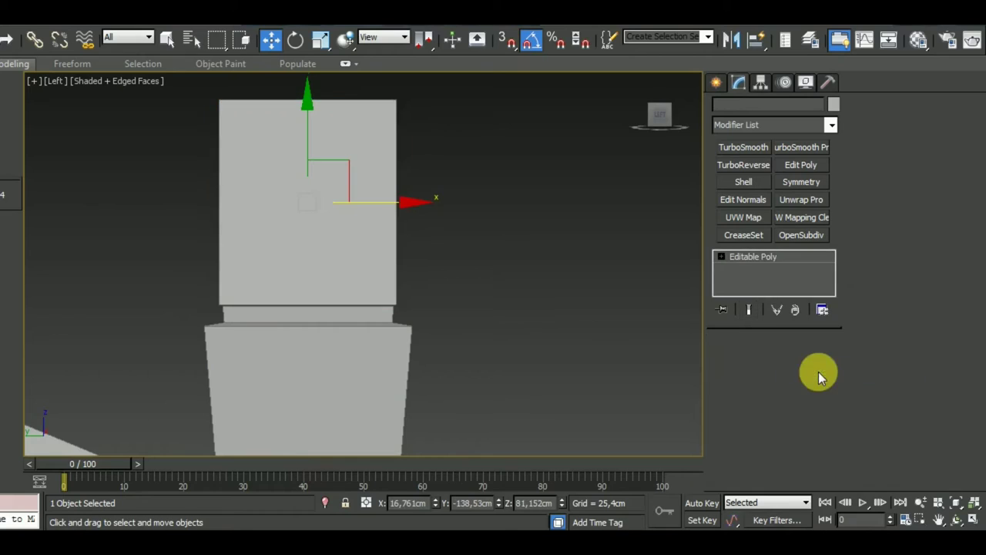
pyautogui.moveTo(574, 373); pyautogui.dragTo(601, 383, button='middle')
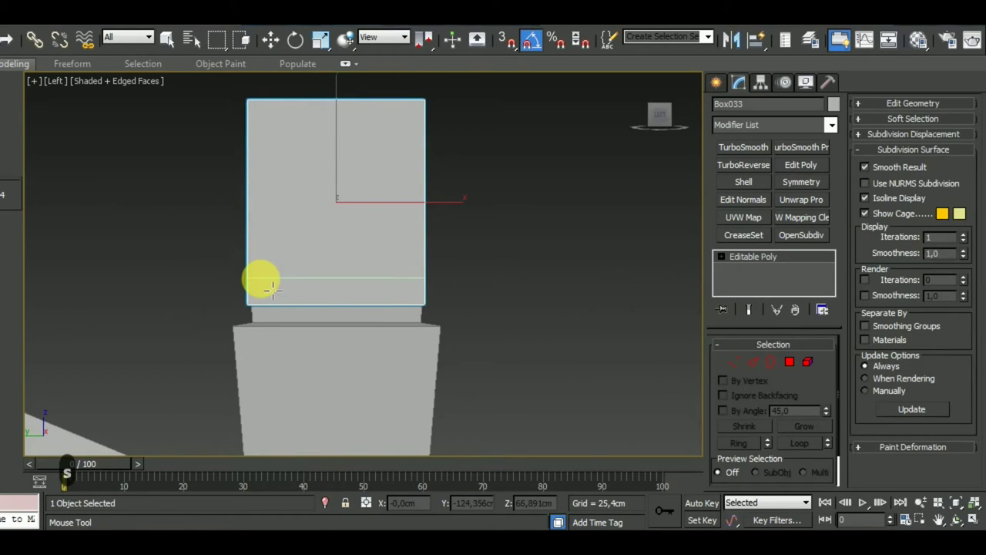
# - Add an edge loop near the bottom and scale the bottom vertices inward to taper it
pyautogui.click(270, 289)
pyautogui.press('w')
pyautogui.moveTo(583, 330); pyautogui.dragTo(611, 331, button='middle')
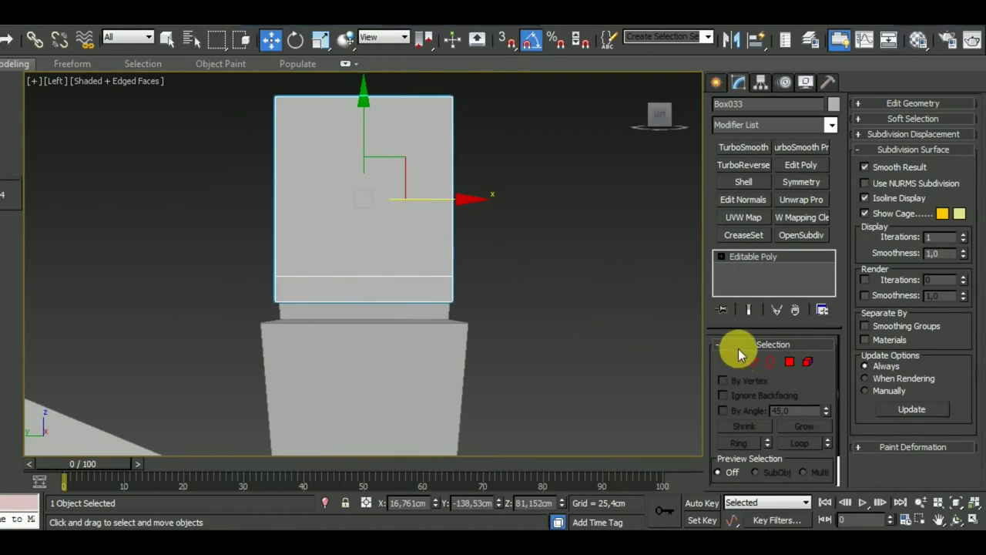
pyautogui.click(734, 362)
pyautogui.click(633, 378)
pyautogui.moveTo(224, 287); pyautogui.dragTo(224, 286)
pyautogui.press('r')
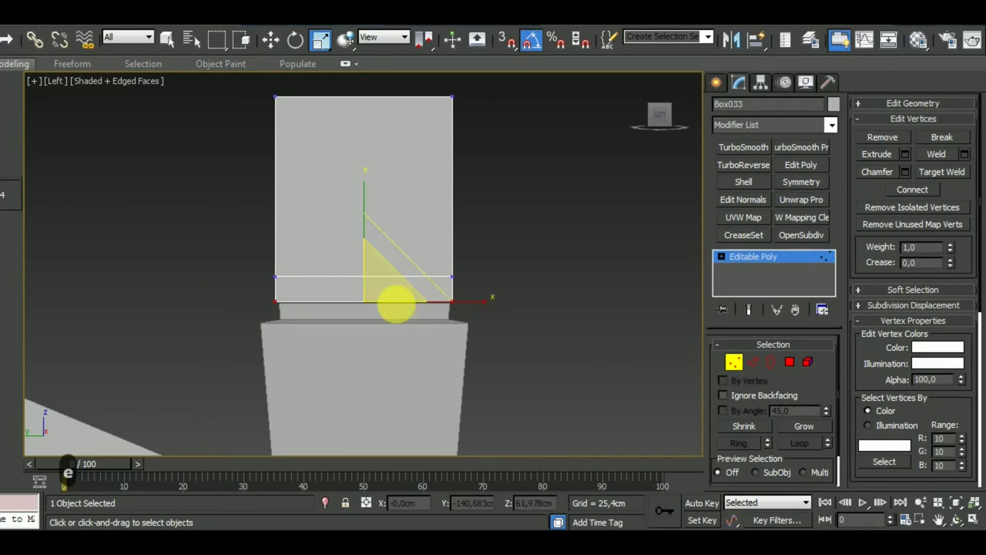
pyautogui.moveTo(407, 297)
pyautogui.mouseDown()
pyautogui.moveTo(400, 306)
pyautogui.moveTo(413, 342)
pyautogui.mouseUp()
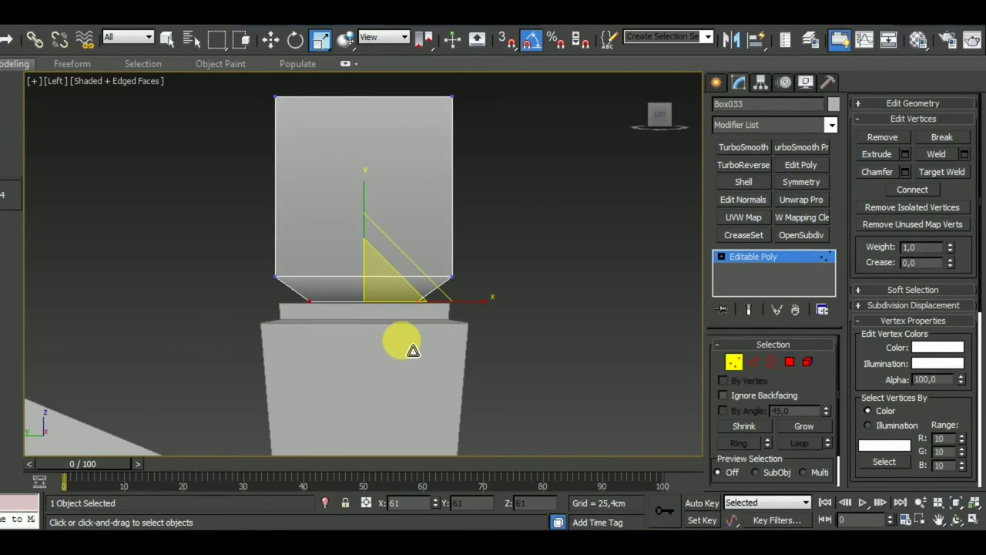
# - Add an edge loop near the top and scale the top vertices inward to about 83%
pyautogui.moveTo(517, 315); pyautogui.dragTo(511, 353, button='middle')
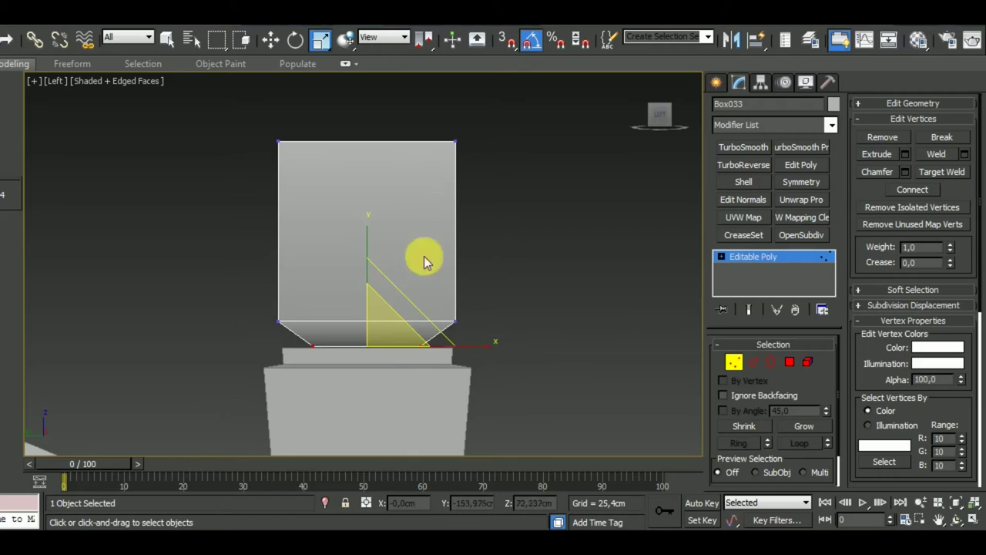
pyautogui.hotkey('shift', 'alt', 's')
pyautogui.click(303, 214)
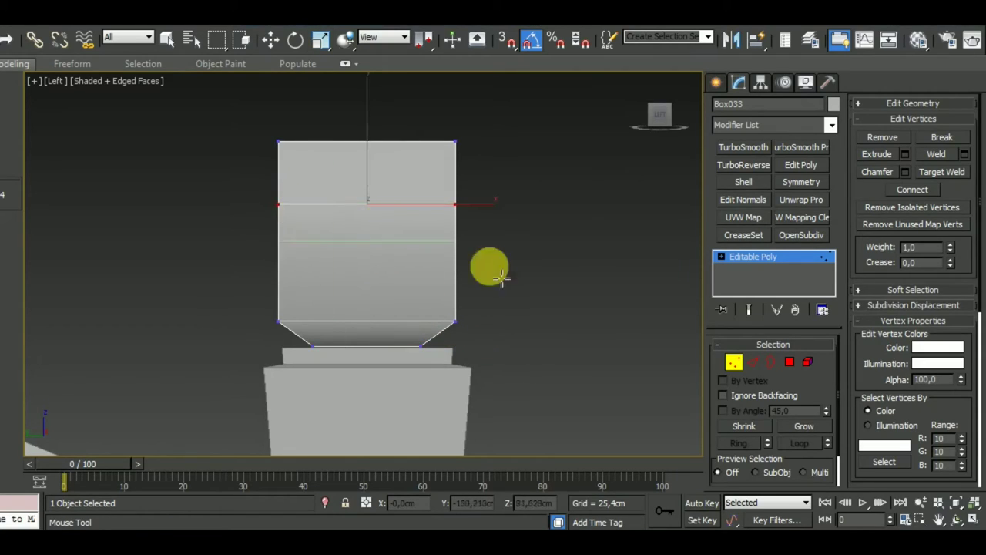
pyautogui.press('w')
pyautogui.moveTo(590, 304); pyautogui.dragTo(591, 340, button='middle')
pyautogui.moveTo(638, 247); pyautogui.dragTo(617, 215)
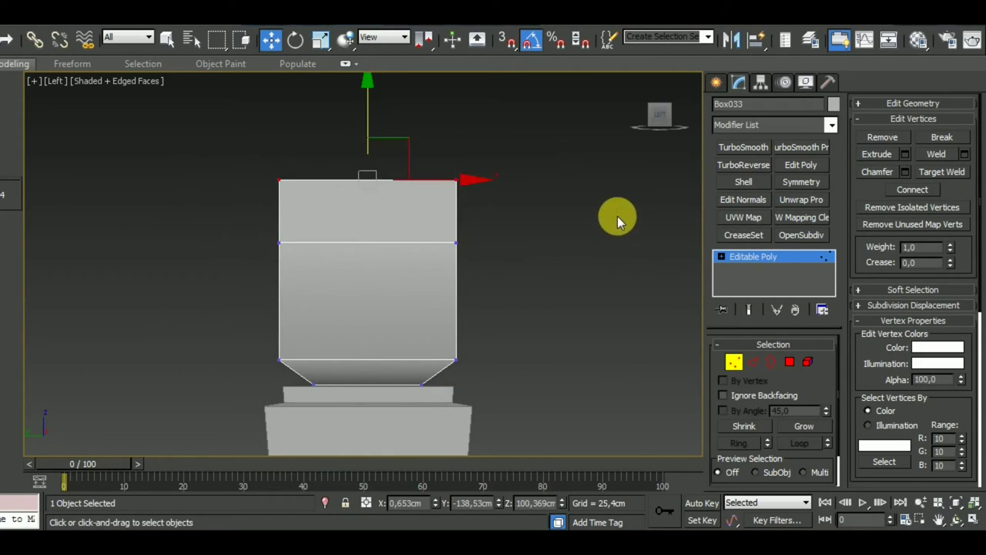
pyautogui.press('r')
pyautogui.moveTo(392, 158)
pyautogui.mouseDown()
pyautogui.moveTo(412, 188)
pyautogui.moveTo(436, 279)
pyautogui.mouseUp()
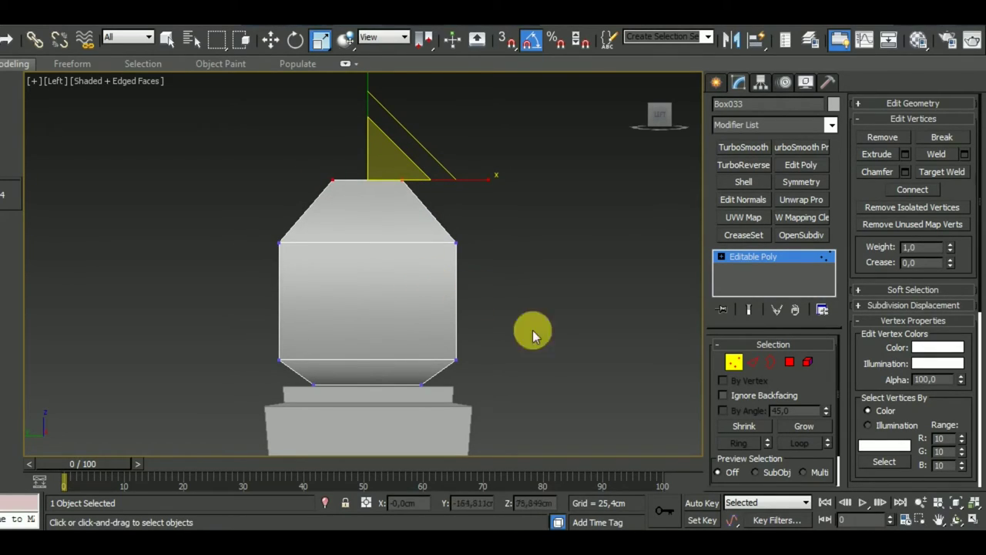
# - Lower the lantern's bottom vertices slightly
pyautogui.moveTo(532, 330); pyautogui.dragTo(546, 301, button='middle')
pyautogui.moveTo(452, 381); pyautogui.dragTo(478, 389)
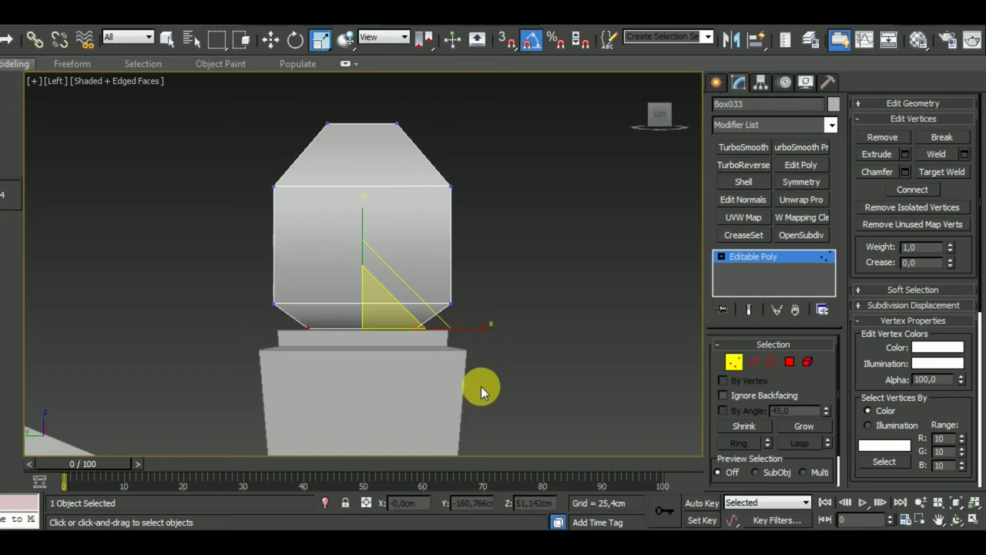
pyautogui.press('w')
pyautogui.moveTo(373, 274); pyautogui.dragTo(373, 289)
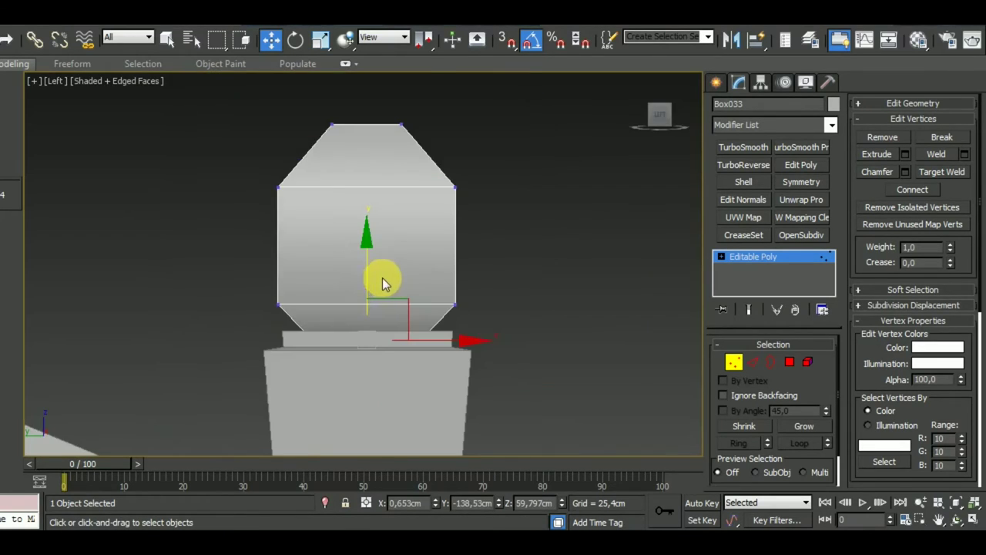
pyautogui.moveTo(383, 280)
pyautogui.keyDown('alt'); pyautogui.mouseDown(button='middle')
pyautogui.moveTo(440, 348)
pyautogui.moveTo(414, 372)
pyautogui.moveTo(298, 309)
pyautogui.moveTo(563, 310)
pyautogui.moveTo(563, 323)
pyautogui.moveTo(561, 310)
pyautogui.moveTo(512, 297)
pyautogui.moveTo(409, 293)
pyautogui.mouseUp(button='middle'); pyautogui.keyUp('alt')
# - Frame the lantern in side view and scale its bottom vertices inward
pyautogui.scroll(4, 407, 293)
pyautogui.press('l')
pyautogui.scroll(1, 316, 262)
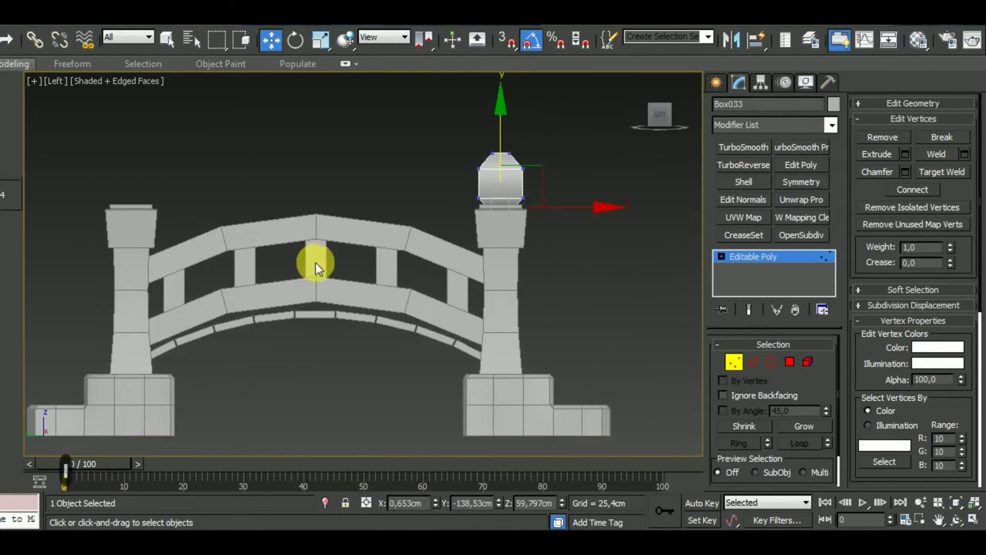
pyautogui.scroll(5, 556, 178)
pyautogui.moveTo(555, 179)
pyautogui.mouseDown(button='middle')
pyautogui.moveTo(457, 260)
pyautogui.moveTo(476, 262)
pyautogui.mouseUp(button='middle')
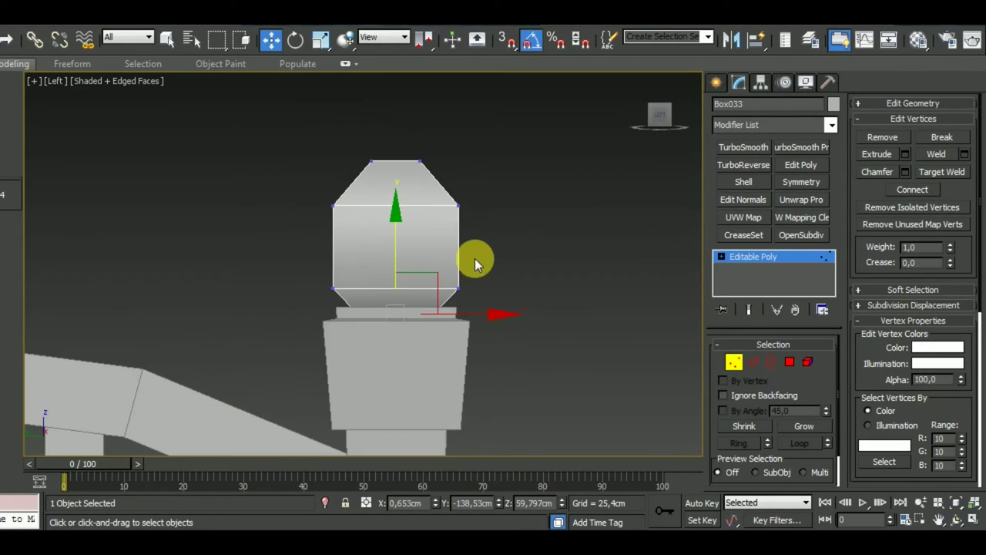
pyautogui.moveTo(512, 290); pyautogui.dragTo(531, 294)
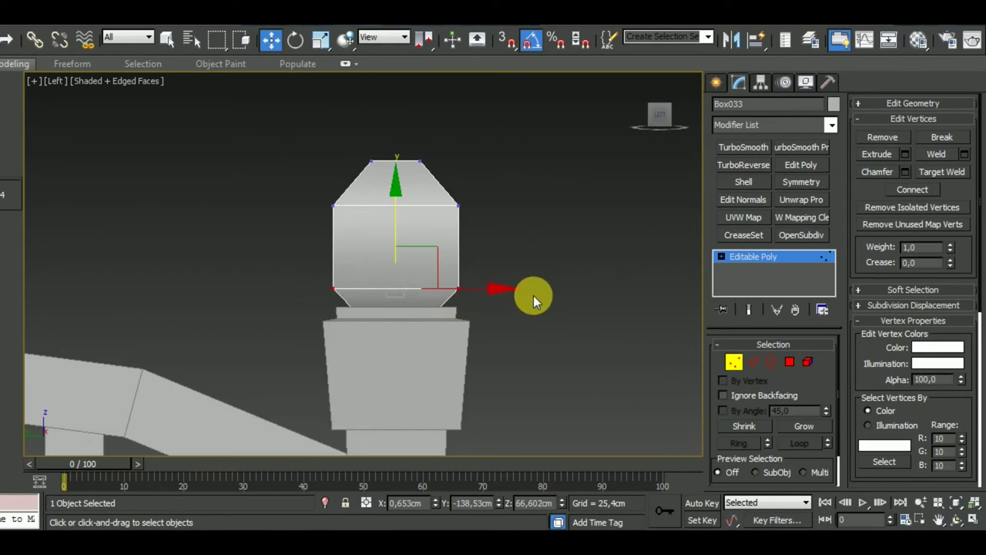
pyautogui.press('r')
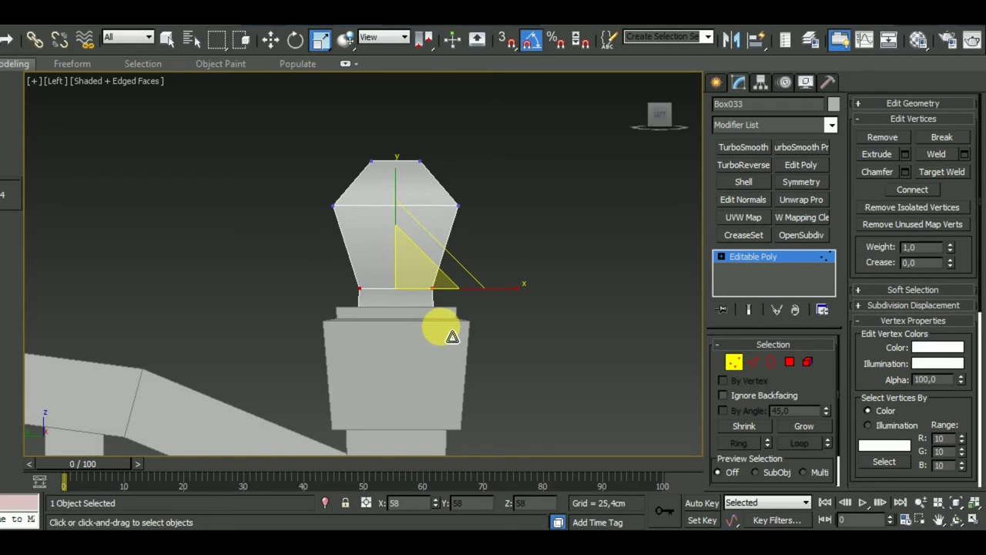
pyautogui.scroll(2, 456, 252)
pyautogui.scroll(-2, 507, 269)
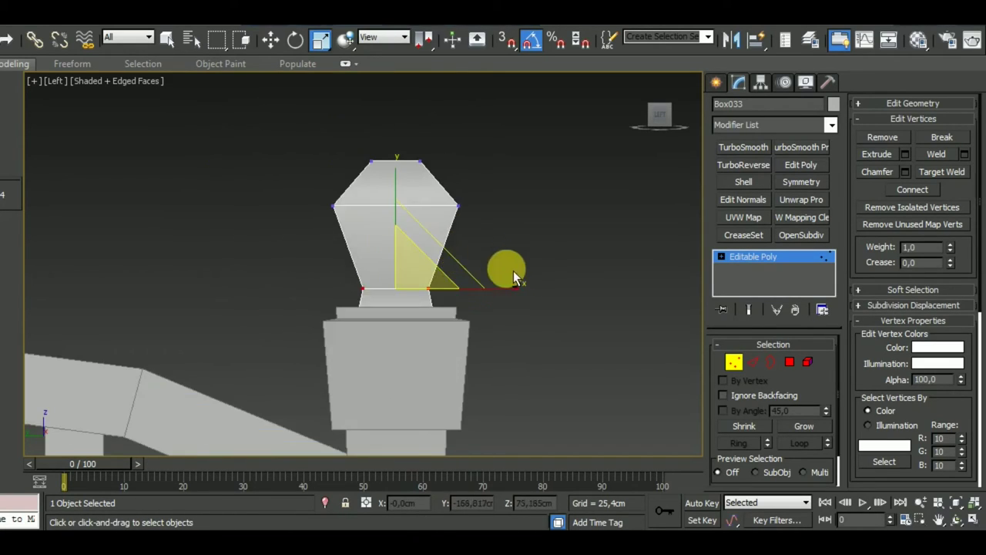
pyautogui.moveTo(506, 268)
pyautogui.keyDown('alt'); pyautogui.mouseDown(button='middle')
pyautogui.moveTo(378, 324)
pyautogui.moveTo(387, 400)
pyautogui.moveTo(552, 359)
pyautogui.moveTo(555, 301)
pyautogui.mouseUp(button='middle'); pyautogui.keyUp('alt')
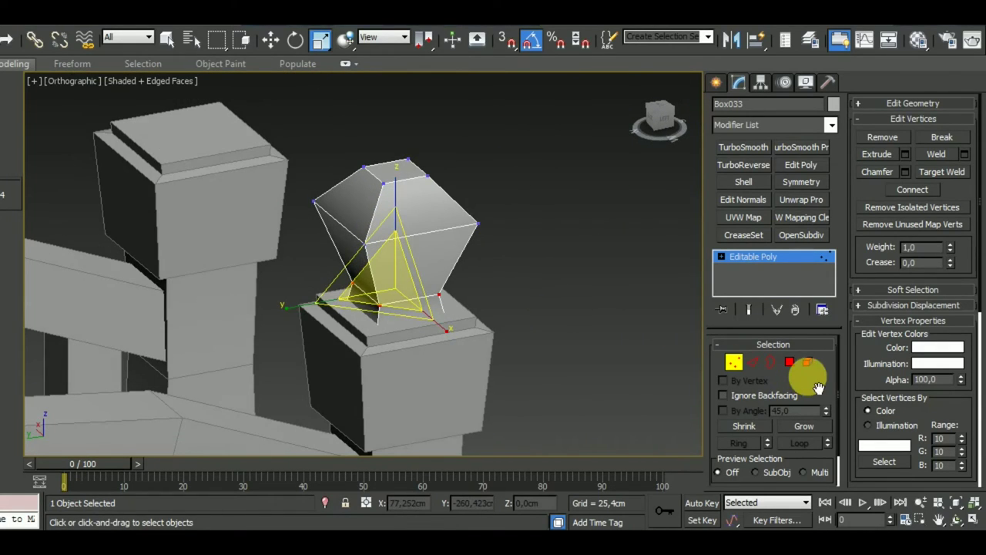
# - Select all of the lantern's side faces in Polygon mode and open the Inset settings
pyautogui.click(790, 361)
pyautogui.click(434, 248)
pyautogui.keyDown('ctrl'); pyautogui.click(351, 251); pyautogui.keyUp('ctrl')
pyautogui.keyDown('ctrl'); pyautogui.click(392, 233); pyautogui.keyUp('ctrl')
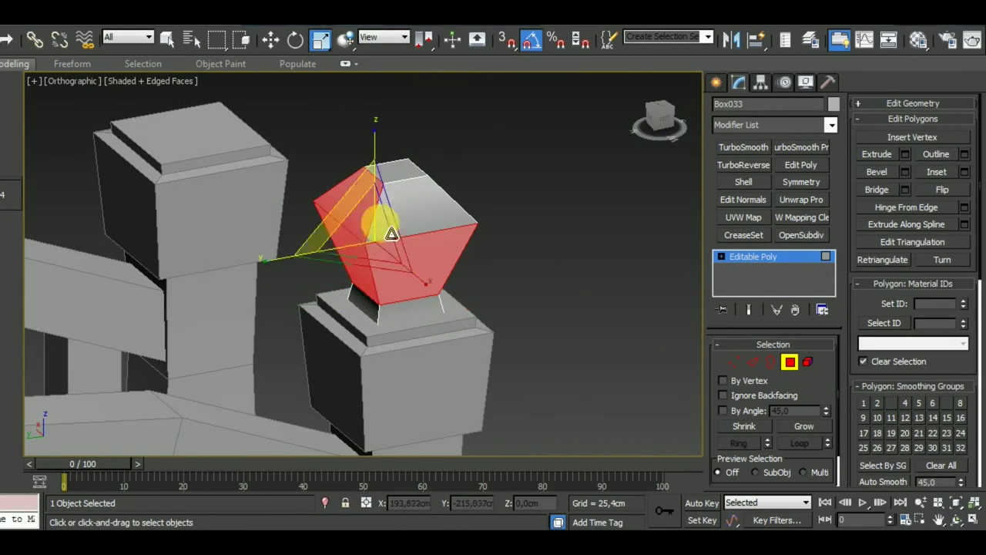
pyautogui.keyDown('alt'); pyautogui.moveTo(579, 290); pyautogui.dragTo(419, 303, button='middle'); pyautogui.keyUp('alt')
pyautogui.keyDown('ctrl'); pyautogui.click(424, 269); pyautogui.keyUp('ctrl')
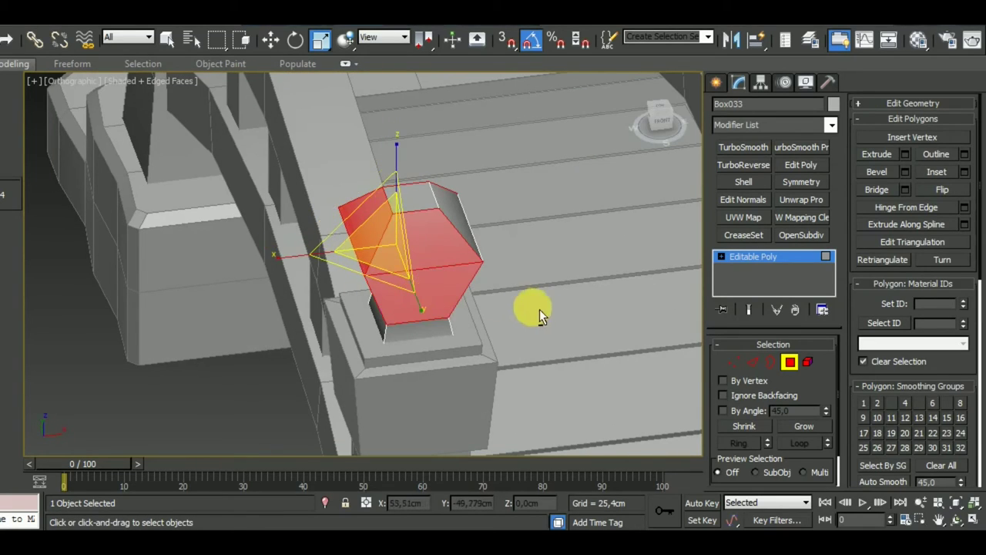
pyautogui.keyDown('alt'); pyautogui.moveTo(540, 309); pyautogui.dragTo(419, 291, button='middle'); pyautogui.keyUp('alt')
pyautogui.keyDown('ctrl'); pyautogui.click(457, 247); pyautogui.keyUp('ctrl')
pyautogui.moveTo(457, 247)
pyautogui.keyDown('alt'); pyautogui.mouseDown(button='middle')
pyautogui.moveTo(700, 289)
pyautogui.moveTo(760, 264)
pyautogui.moveTo(640, 280)
pyautogui.mouseUp(button='middle'); pyautogui.keyUp('alt')
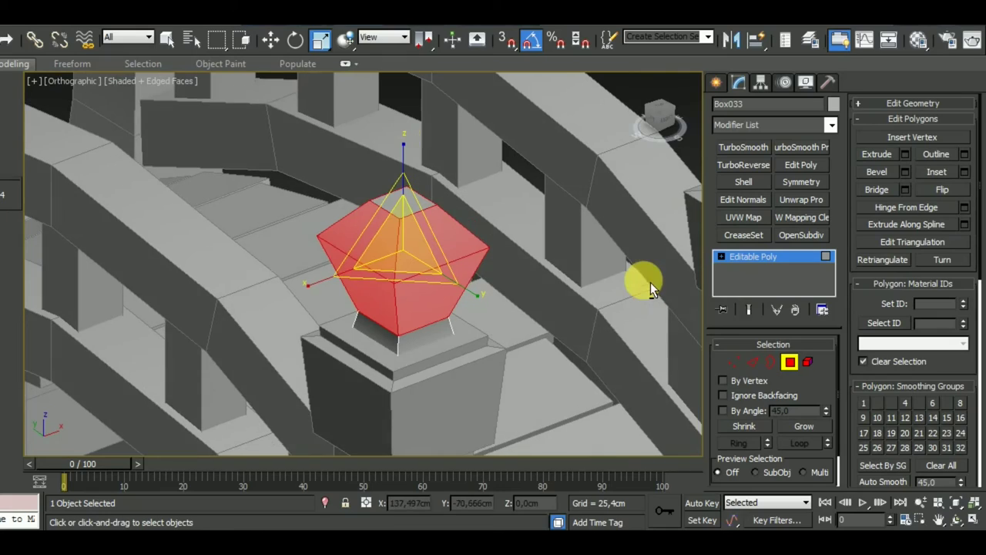
pyautogui.click(748, 363)
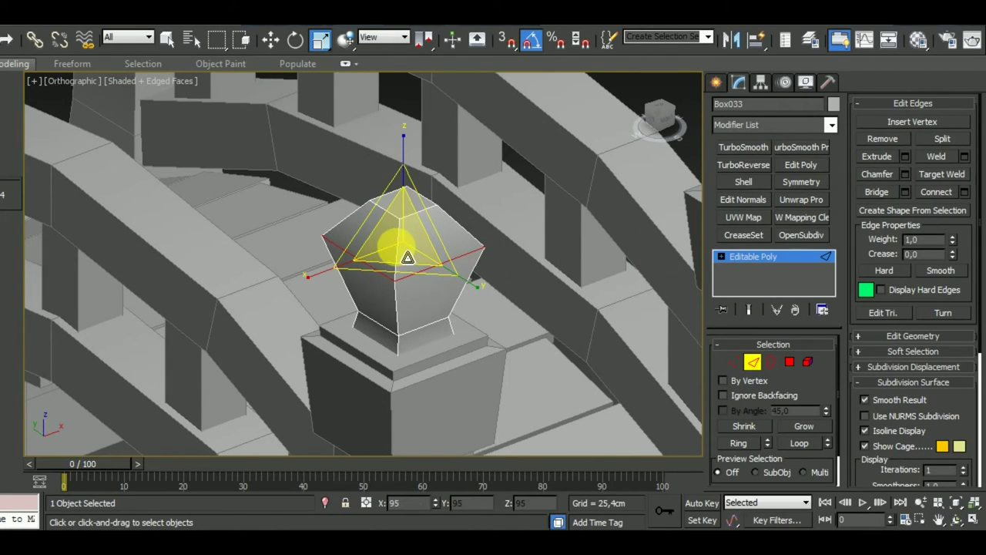
pyautogui.click(790, 363)
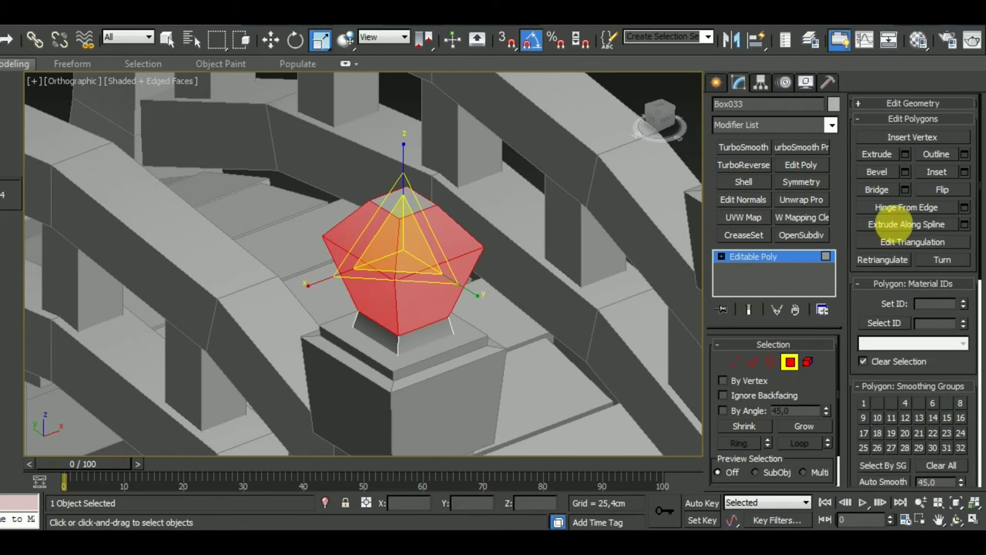
pyautogui.click(964, 172)
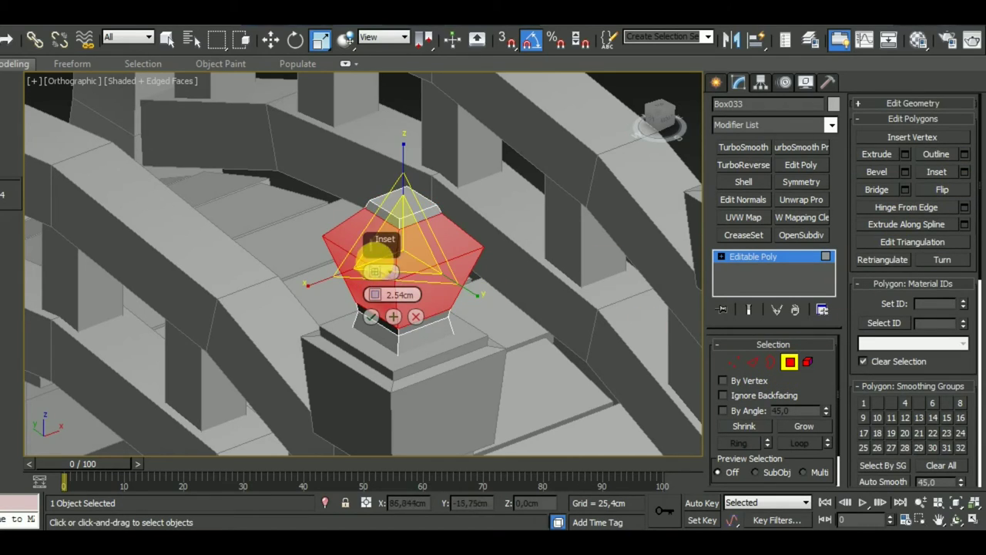
# - Inset each side face By Polygon by about 1.723 cm
pyautogui.click(373, 273)
pyautogui.moveTo(374, 294); pyautogui.dragTo(379, 310)
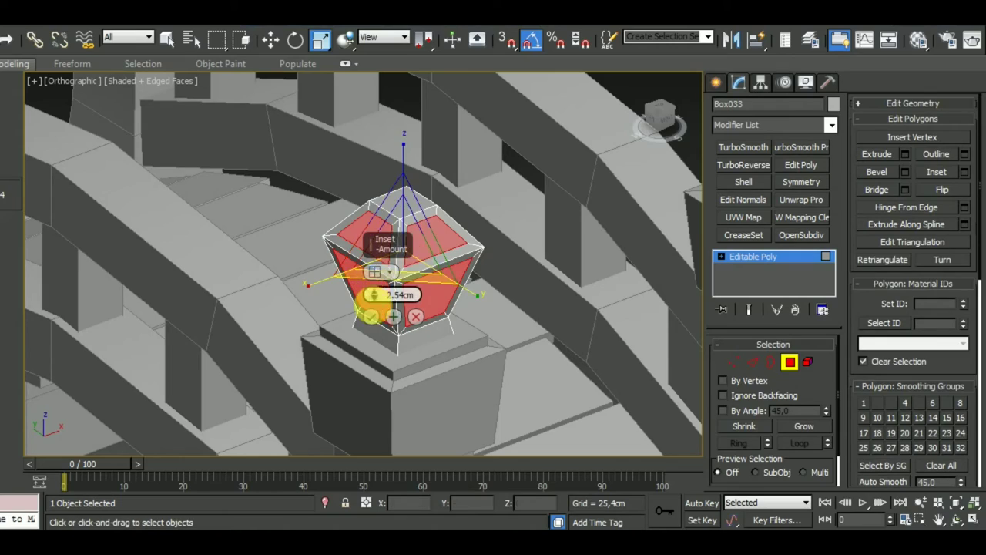
pyautogui.click(370, 317)
# - Bevel the inset panels with a negative height to recess them
pyautogui.press('b')
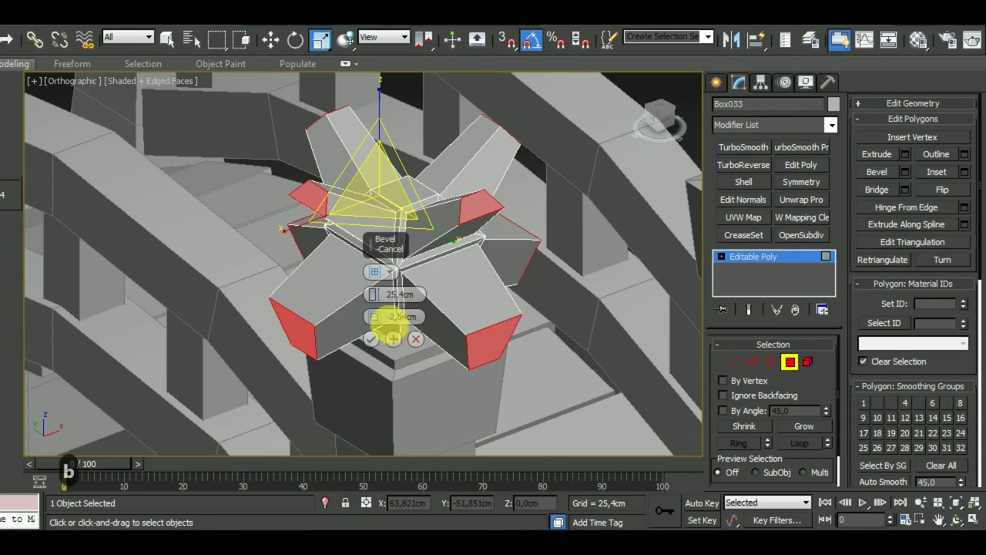
pyautogui.moveTo(375, 294); pyautogui.dragTo(377, 312)
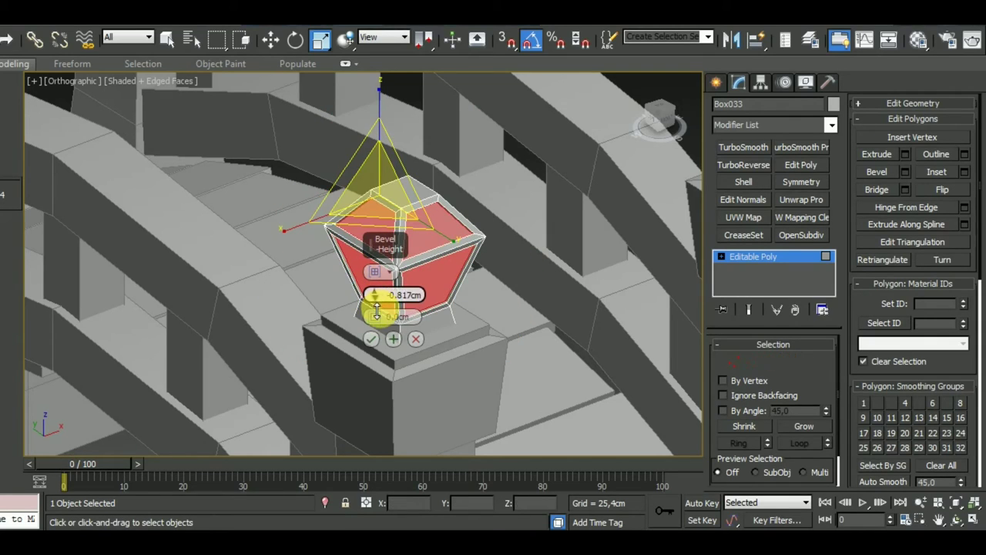
pyautogui.moveTo(596, 346)
pyautogui.keyDown('alt'); pyautogui.mouseDown(button='middle')
pyautogui.moveTo(629, 346)
pyautogui.moveTo(730, 307)
pyautogui.moveTo(681, 307)
pyautogui.mouseUp(button='middle'); pyautogui.keyUp('alt')
pyautogui.click(371, 340)
pyautogui.keyDown('alt'); pyautogui.moveTo(371, 339); pyautogui.dragTo(601, 385, button='middle'); pyautogui.keyUp('alt')
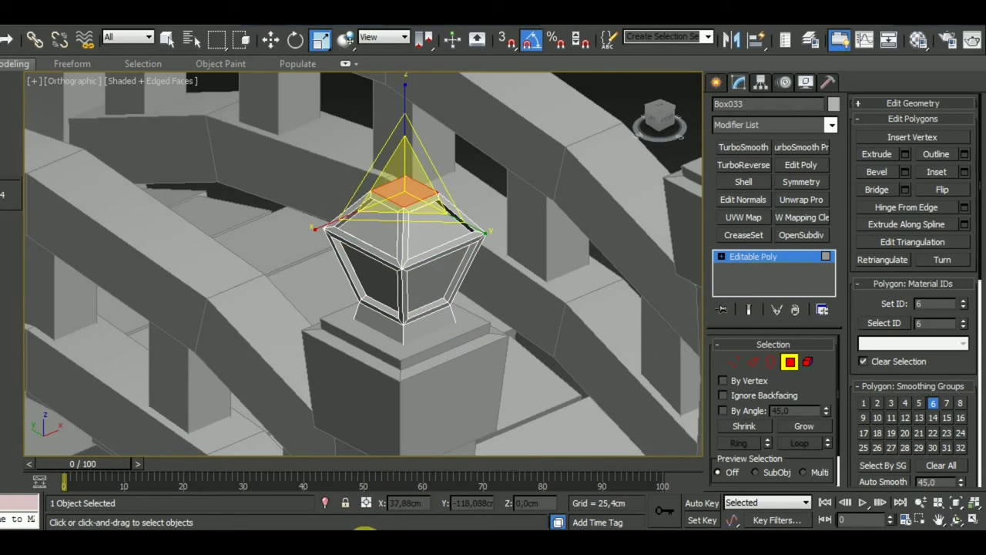
# - Inset the lantern's top face and bevel it upward about 1.3 cm
pyautogui.click(965, 172)
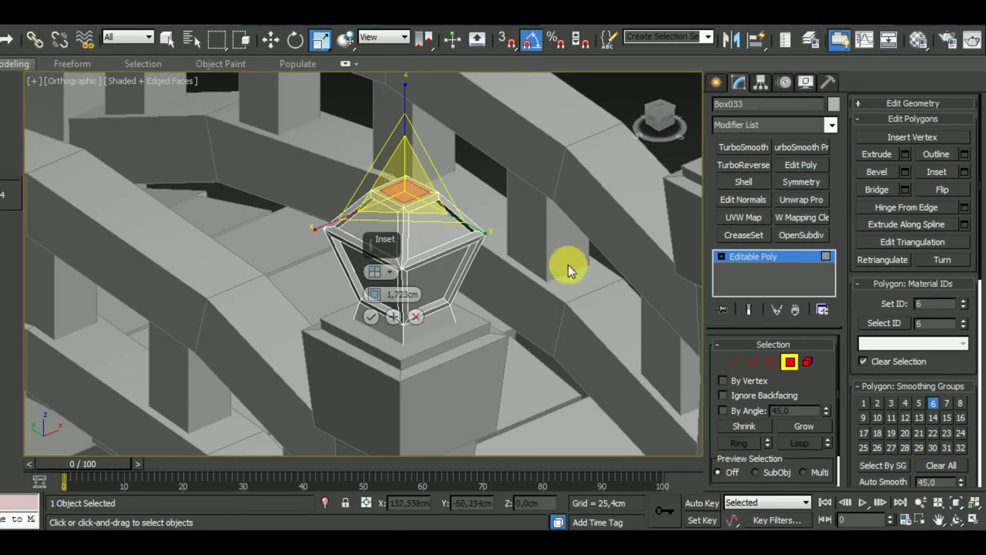
pyautogui.scroll(2, 514, 330)
pyautogui.scroll(3, 432, 258)
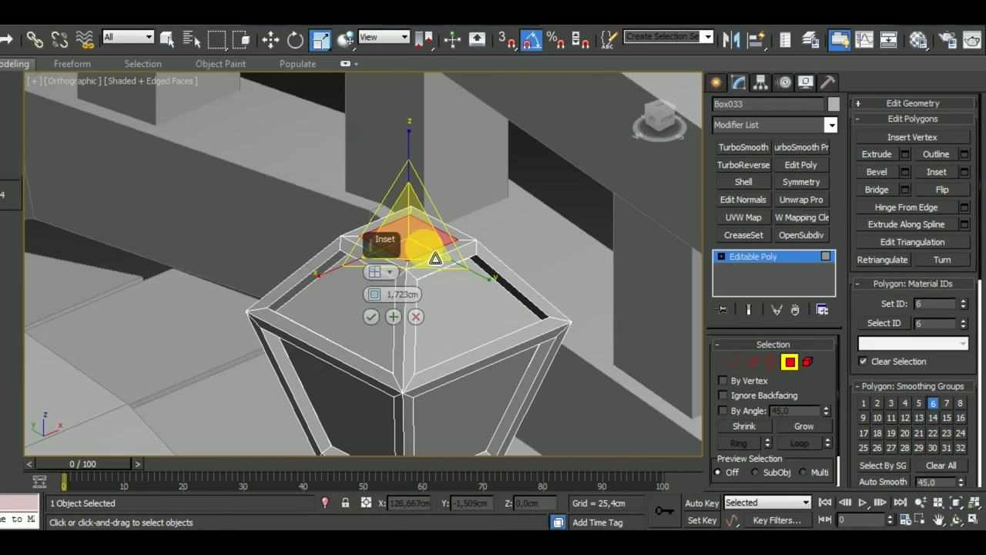
pyautogui.click(371, 318)
pyautogui.press('b')
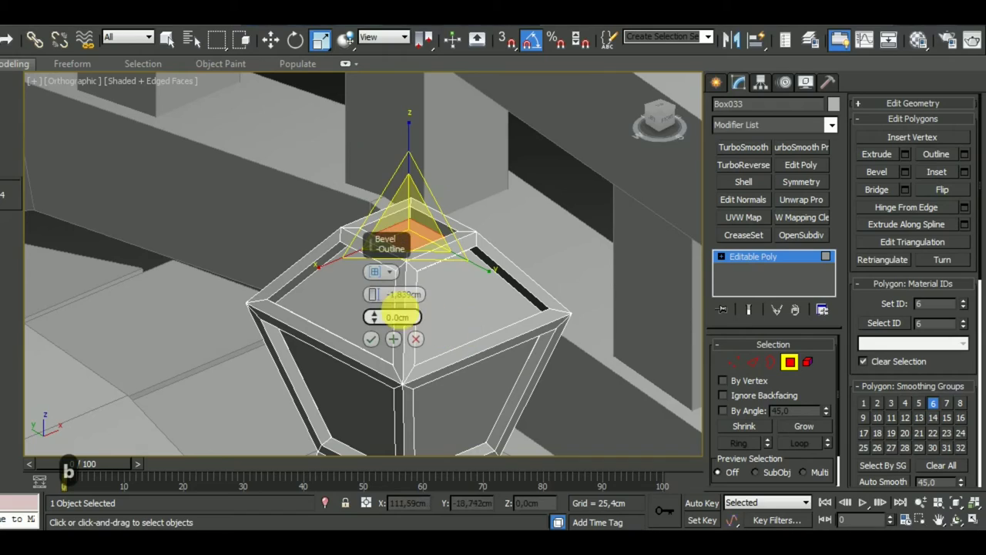
pyautogui.moveTo(378, 299); pyautogui.dragTo(378, 291)
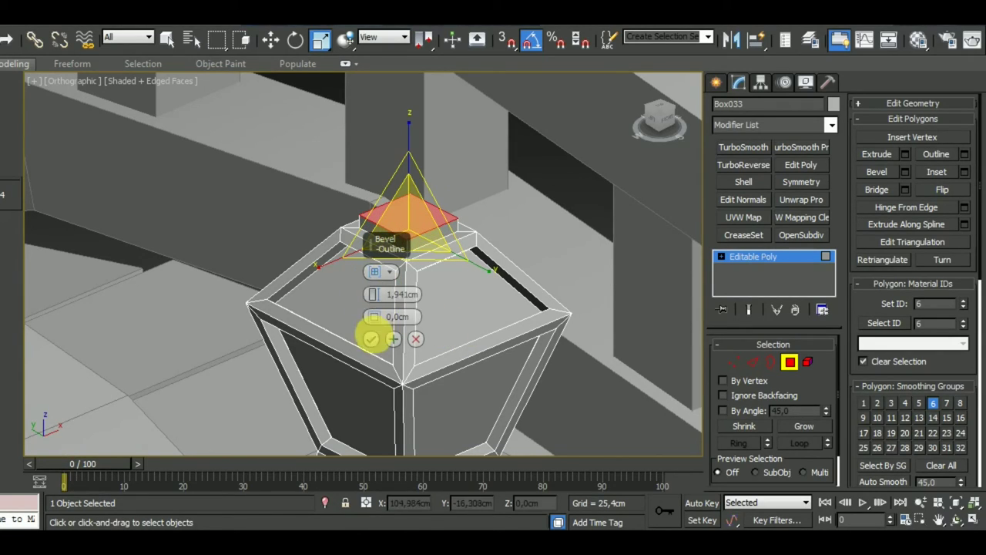
pyautogui.click(371, 339)
# - Inset the top face again and add stepped bevels, the last with a -1.635 cm outline
pyautogui.click(956, 179)
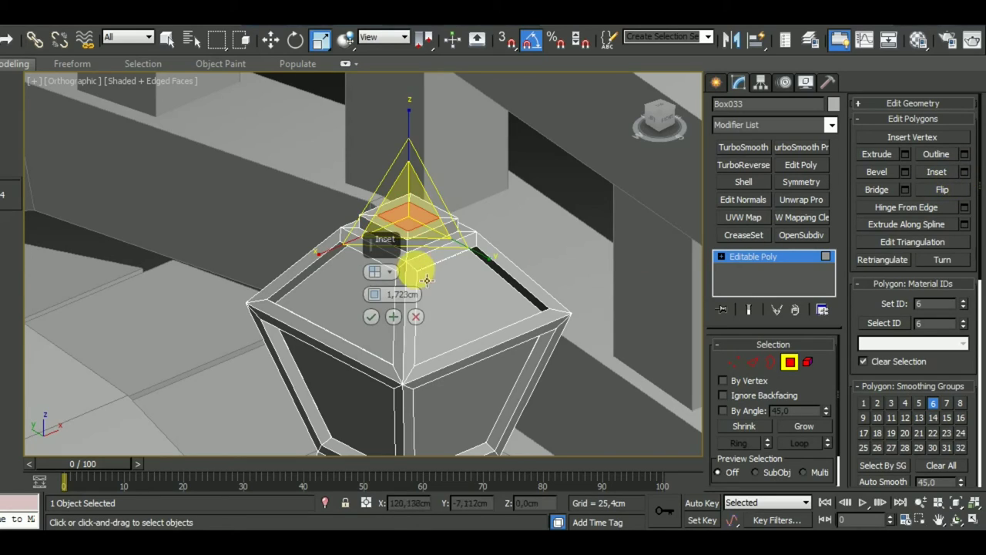
pyautogui.click(371, 316)
pyautogui.moveTo(448, 334); pyautogui.dragTo(460, 364, button='middle')
pyautogui.press('b')
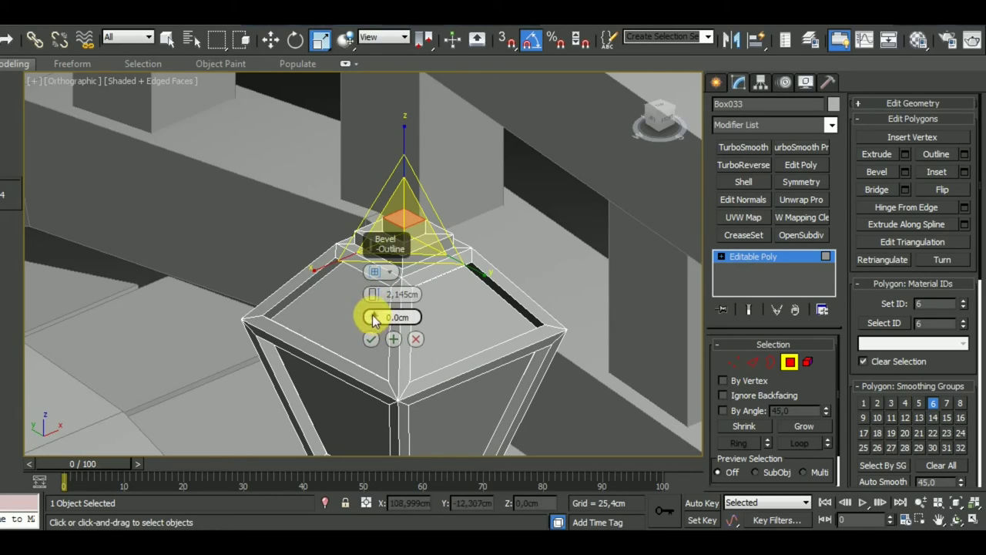
pyautogui.moveTo(374, 317); pyautogui.dragTo(374, 311)
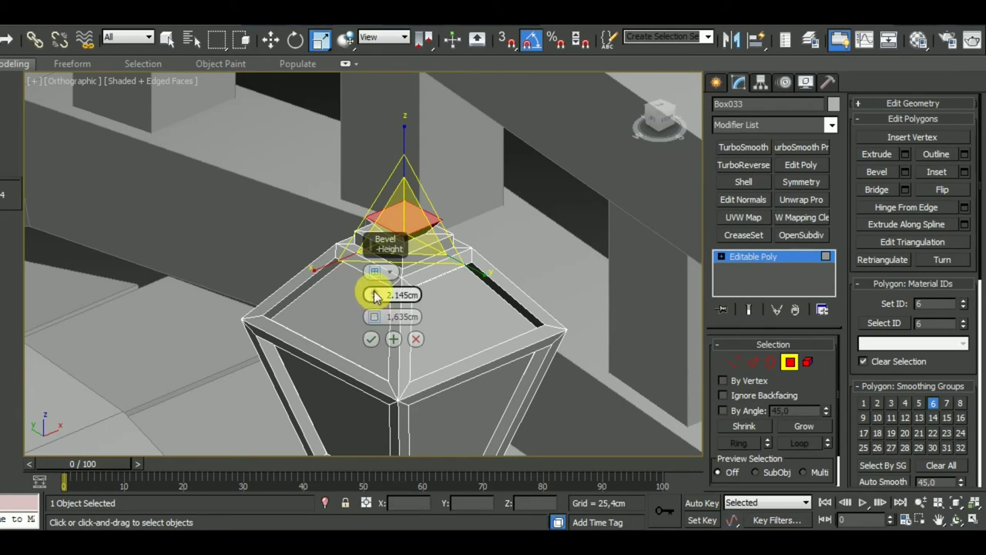
pyautogui.click(394, 339)
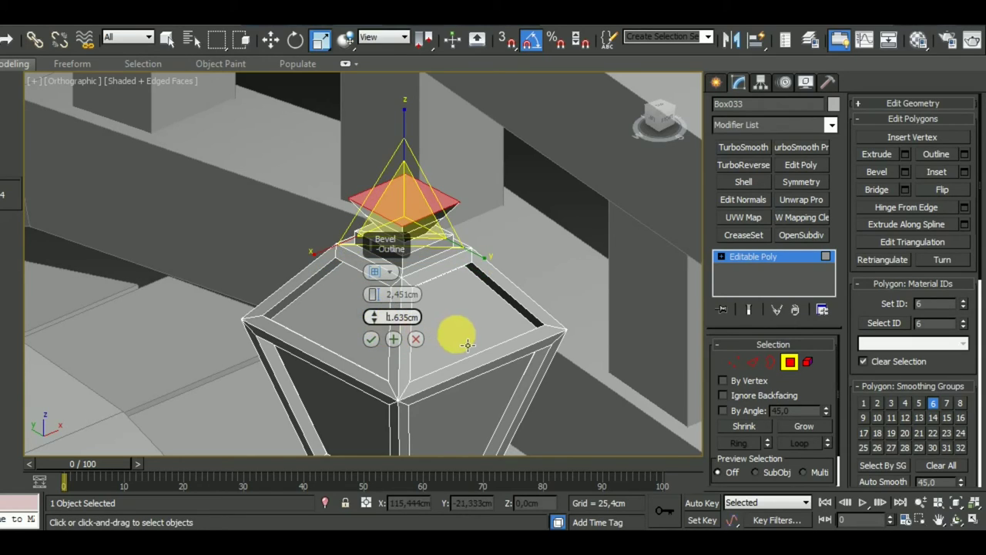
pyautogui.write('-1.635')
pyautogui.press('Return')
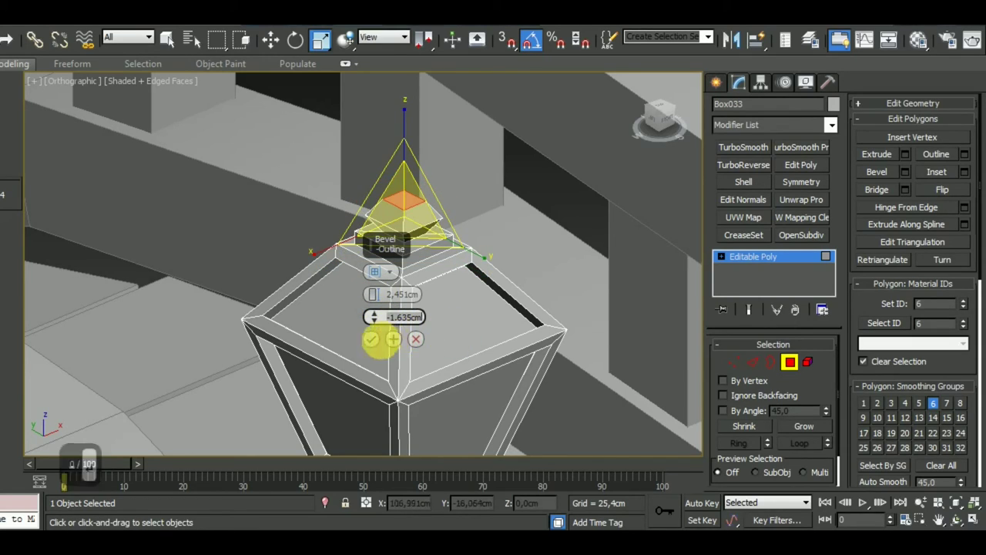
pyautogui.click(371, 339)
pyautogui.moveTo(375, 331)
pyautogui.keyDown('alt'); pyautogui.mouseDown(button='middle')
pyautogui.moveTo(473, 334)
pyautogui.moveTo(513, 330)
pyautogui.moveTo(529, 315)
pyautogui.mouseUp(button='middle'); pyautogui.keyUp('alt')
# - Select the cap block's top ring of vertices and raise them along Z into a taller finial
pyautogui.click(733, 362)
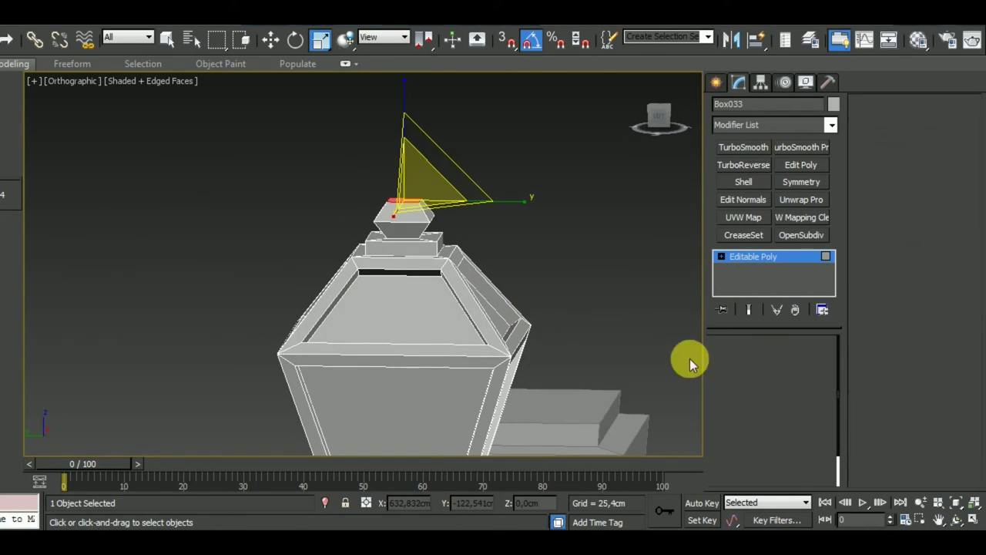
pyautogui.scroll(3, 413, 270)
pyautogui.keyDown('alt'); pyautogui.moveTo(488, 269); pyautogui.dragTo(496, 257, button='middle'); pyautogui.keyUp('alt')
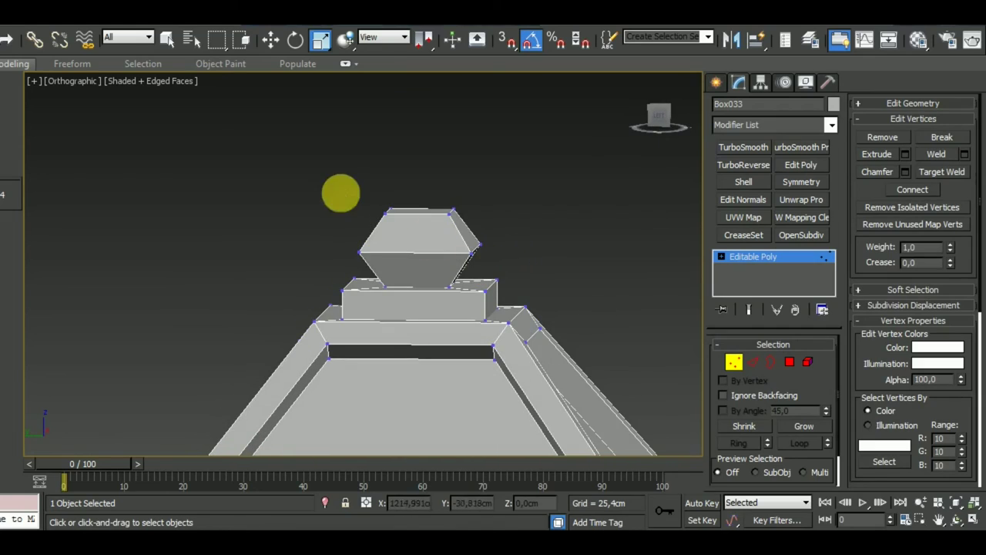
pyautogui.moveTo(325, 162); pyautogui.dragTo(558, 272)
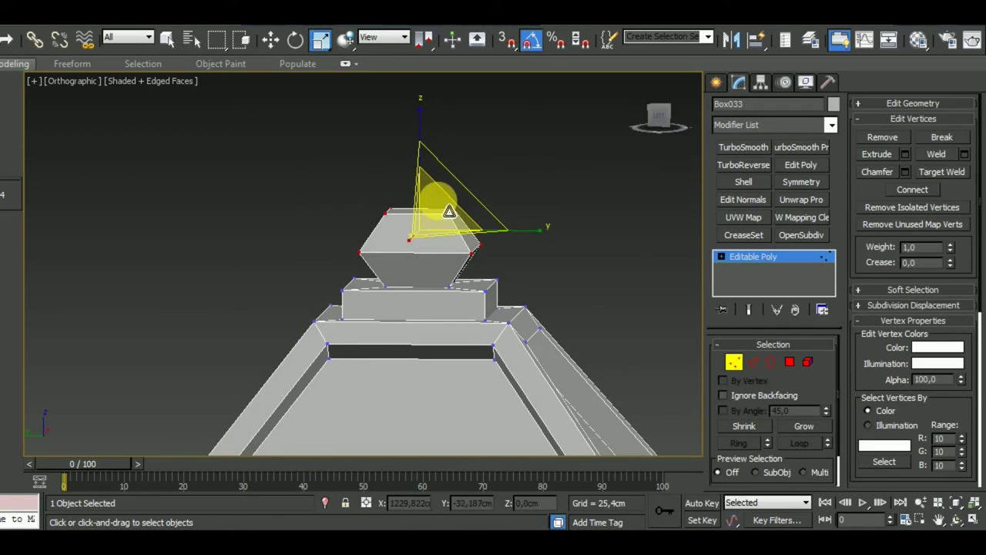
pyautogui.press('w')
pyautogui.moveTo(424, 177); pyautogui.dragTo(354, 154)
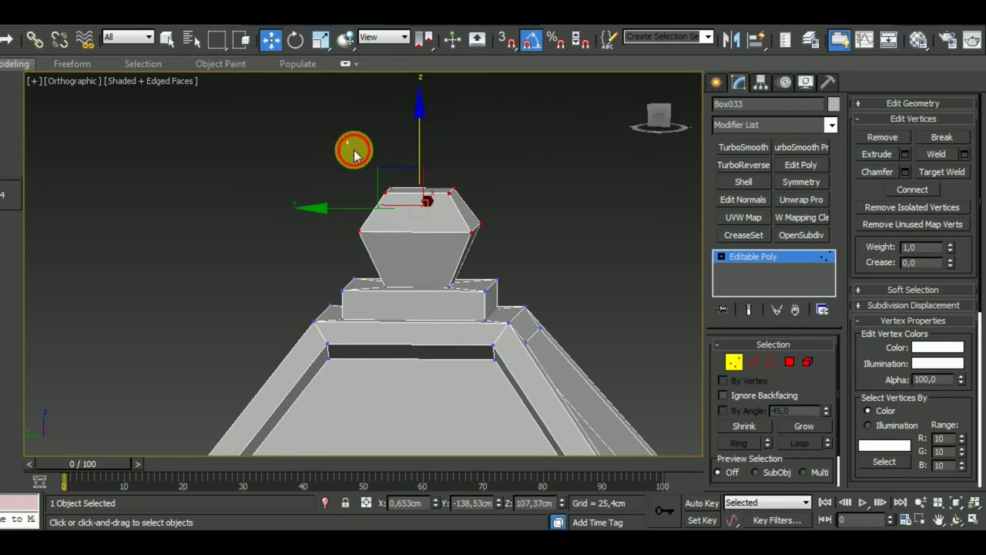
pyautogui.moveTo(518, 208); pyautogui.dragTo(515, 205)
pyautogui.moveTo(433, 141); pyautogui.dragTo(442, 115)
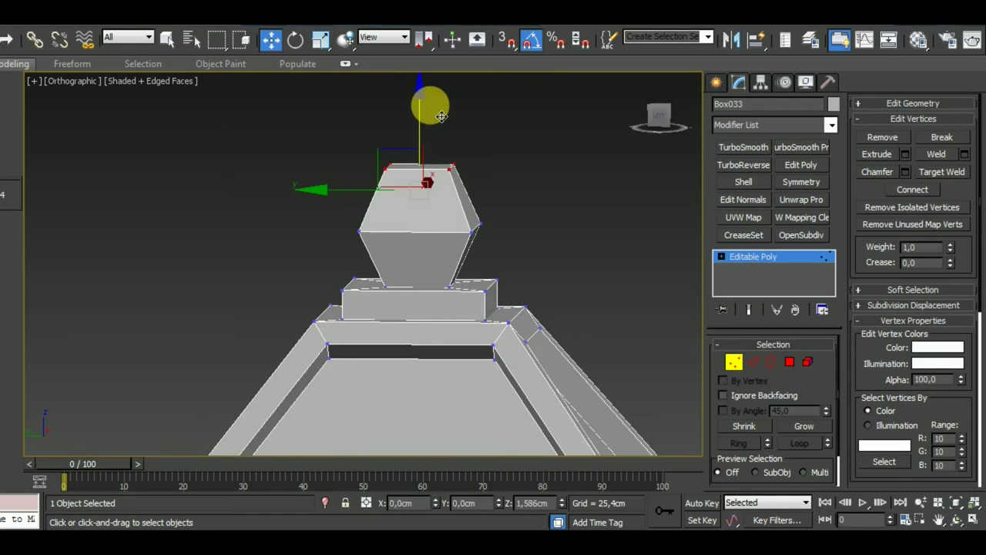
pyautogui.moveTo(434, 110)
pyautogui.keyDown('alt'); pyautogui.mouseDown(button='middle')
pyautogui.moveTo(507, 342)
pyautogui.moveTo(455, 388)
pyautogui.moveTo(378, 390)
pyautogui.moveTo(474, 434)
pyautogui.moveTo(406, 284)
pyautogui.mouseUp(button='middle'); pyautogui.keyUp('alt')
pyautogui.click(320, 44)
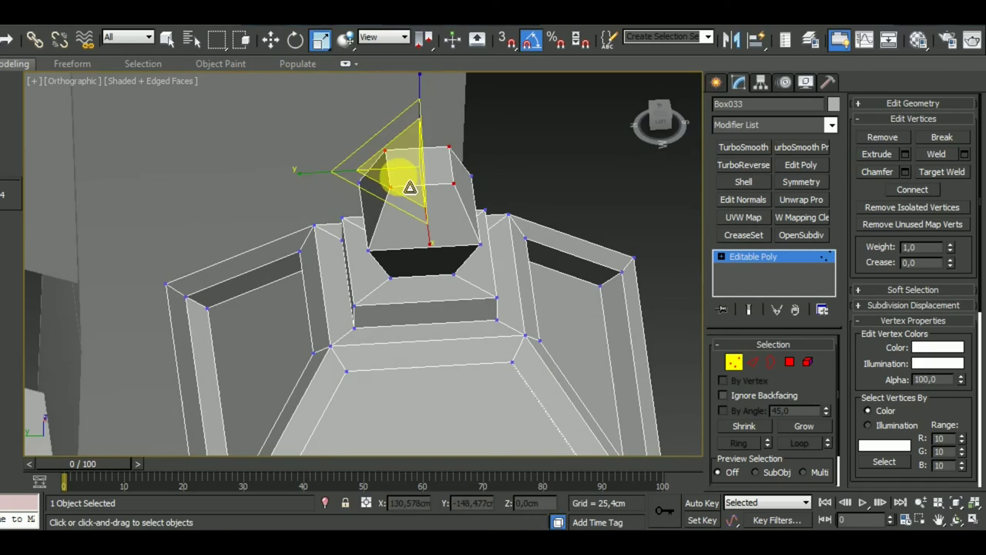
pyautogui.moveTo(420, 233)
pyautogui.keyDown('alt'); pyautogui.mouseDown(button='middle')
pyautogui.moveTo(495, 270)
pyautogui.moveTo(403, 238)
pyautogui.moveTo(463, 323)
pyautogui.mouseUp(button='middle'); pyautogui.keyUp('alt')
pyautogui.click(734, 361)
# - Shift-drag the lantern to clone an independent copy onto the next corner pillar
pyautogui.scroll(-5, 396, 236)
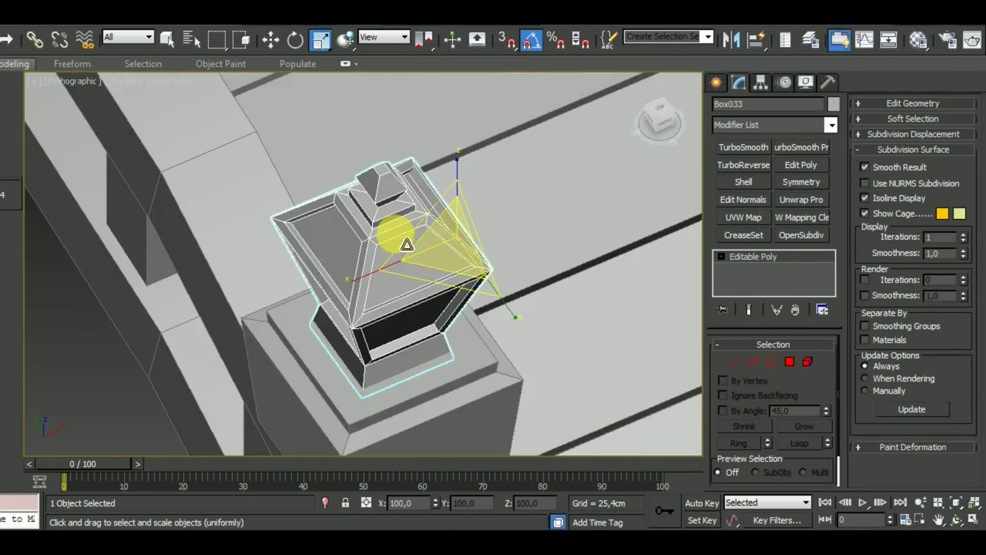
pyautogui.scroll(-5, 397, 235)
pyautogui.scroll(-3, 403, 226)
pyautogui.click(630, 300)
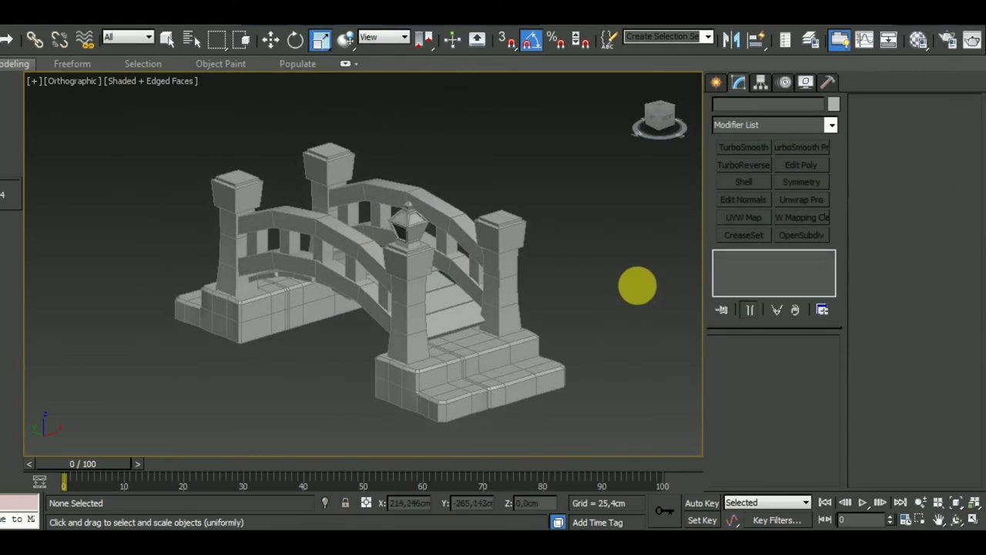
pyautogui.scroll(5, 407, 215)
pyautogui.click(502, 262)
pyautogui.click(271, 39)
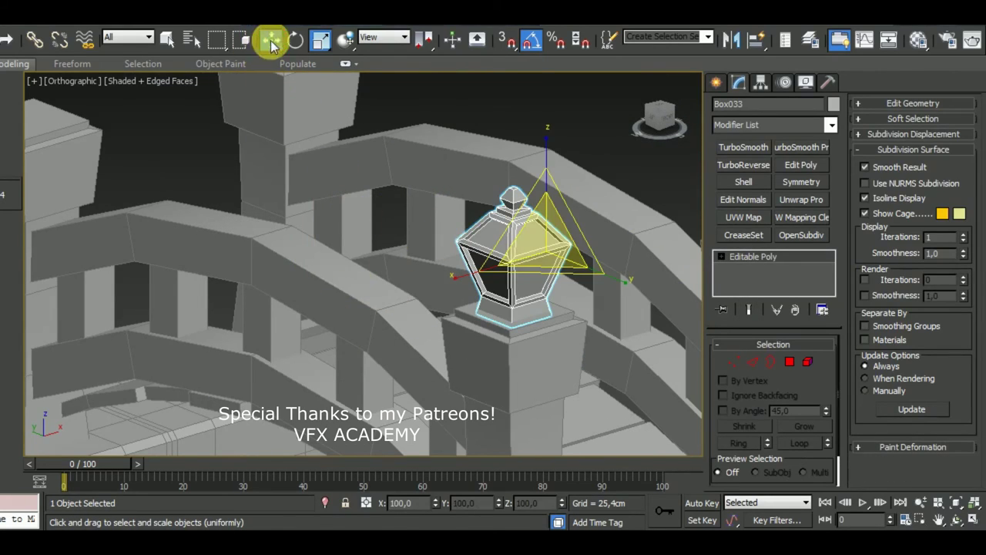
pyautogui.scroll(-3, 334, 331)
pyautogui.scroll(-1, 391, 339)
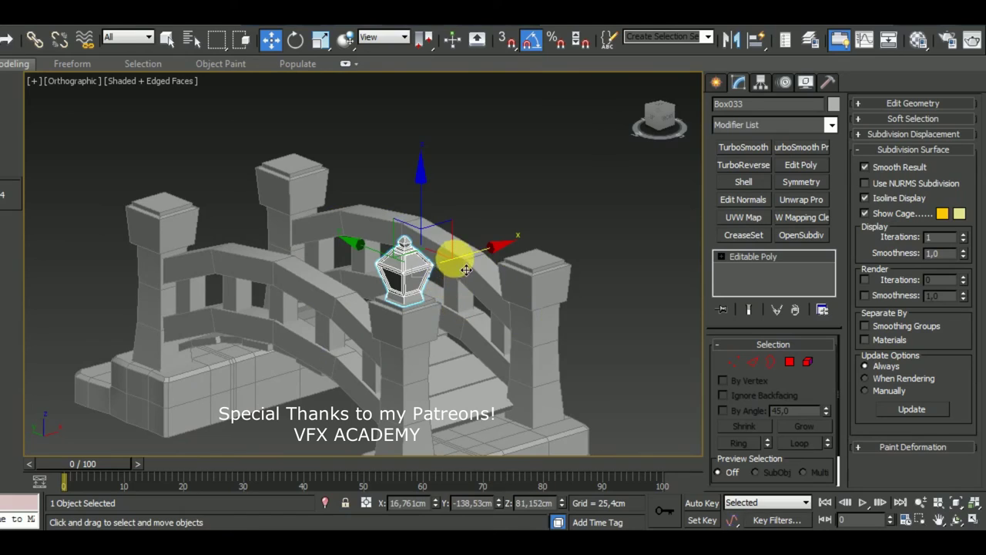
pyautogui.keyDown('shift'); pyautogui.moveTo(451, 257); pyautogui.dragTo(594, 255); pyautogui.keyUp('shift')
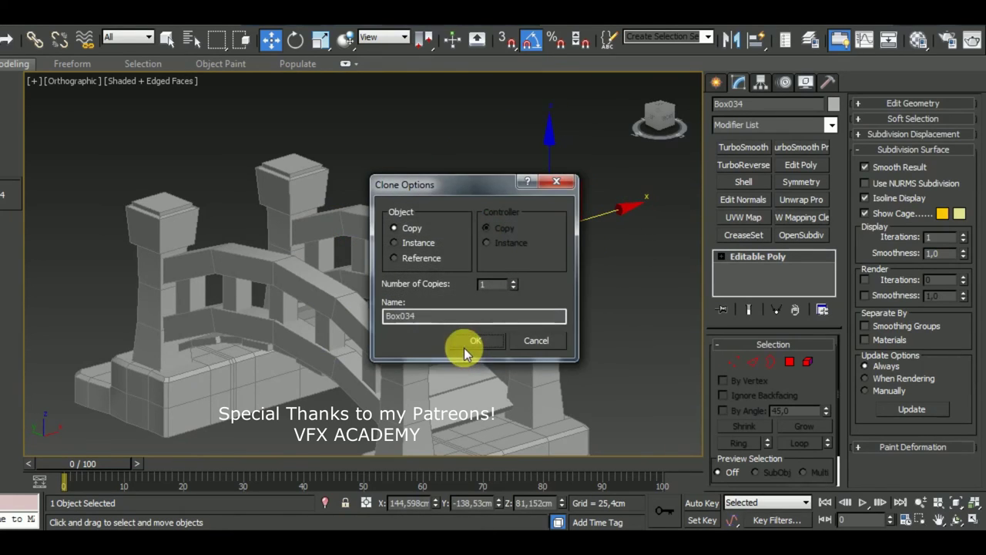
pyautogui.click(462, 346)
# - Raise the original lantern Box033 slightly along Z on its post
pyautogui.press('t')
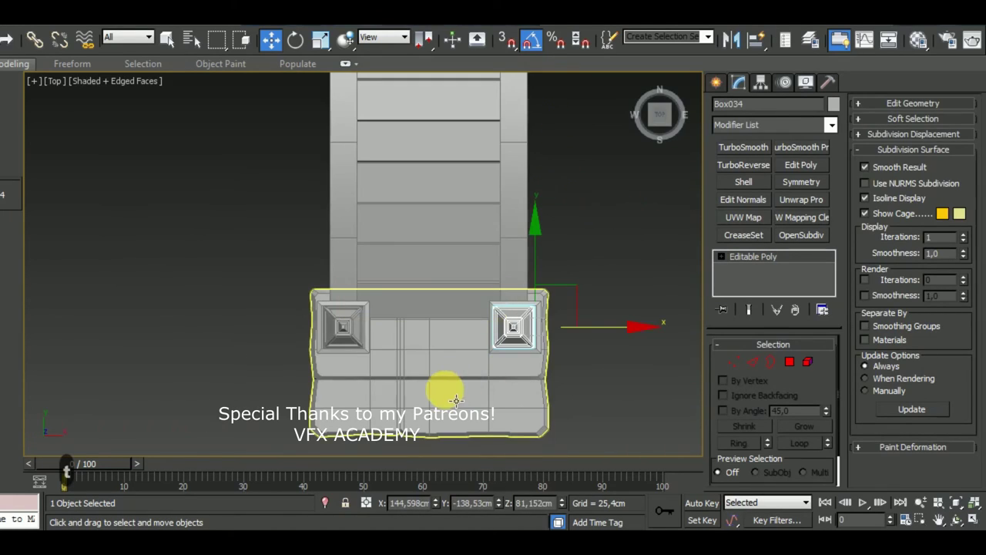
pyautogui.hotkey('shift', 'z')
pyautogui.scroll(3, 447, 357)
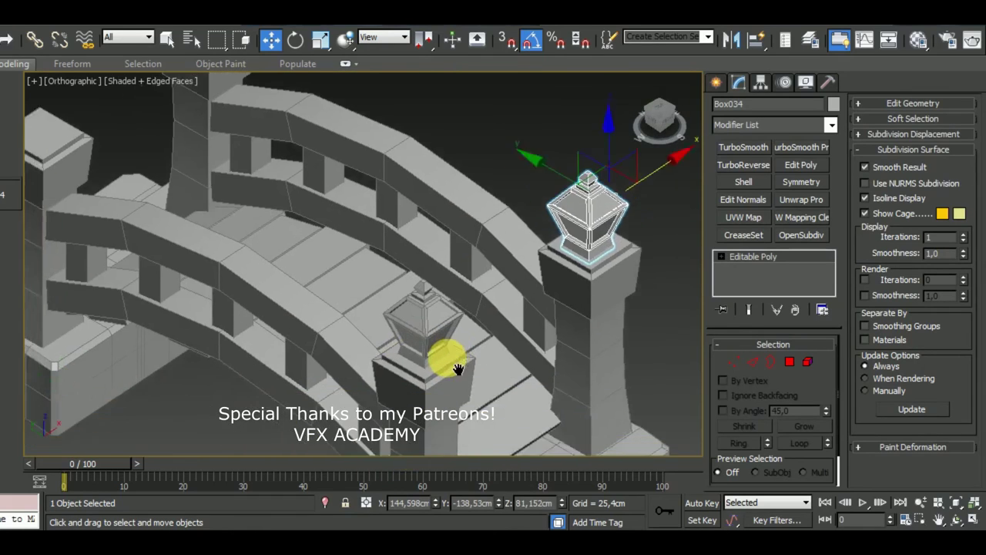
pyautogui.scroll(3, 434, 356)
pyautogui.click(434, 356)
pyautogui.scroll(3, 401, 339)
pyautogui.scroll(-2, 397, 351)
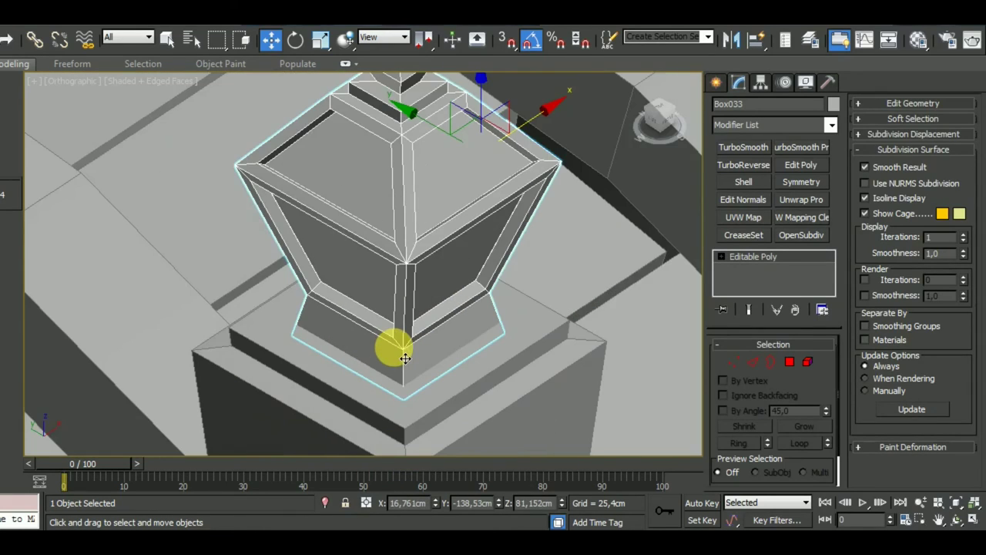
pyautogui.keyDown('alt'); pyautogui.moveTo(468, 371); pyautogui.dragTo(463, 326, button='middle'); pyautogui.keyUp('alt')
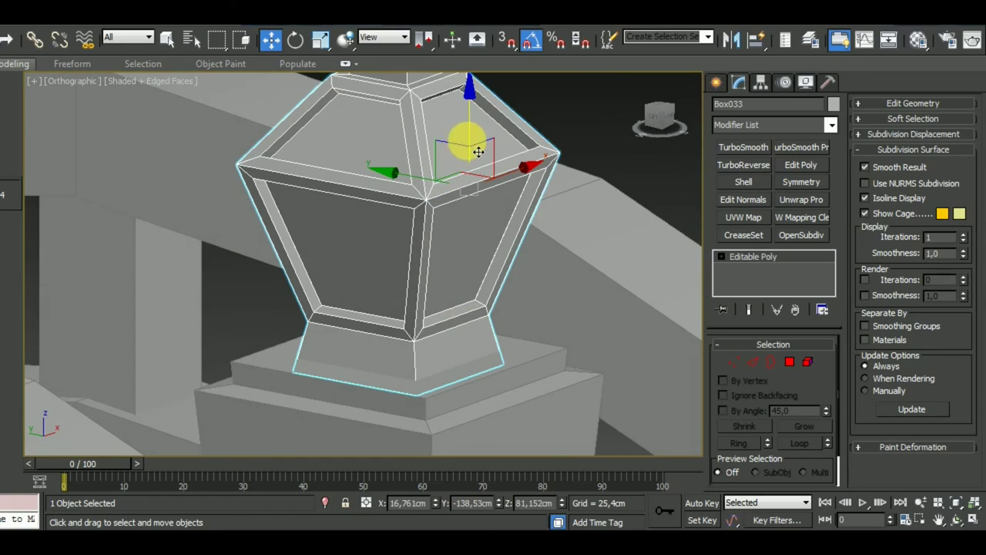
pyautogui.moveTo(479, 152); pyautogui.dragTo(463, 165)
# - View the whole bridge and select the lantern copy on the right pillar
pyautogui.moveTo(484, 378); pyautogui.dragTo(480, 373, button='middle')
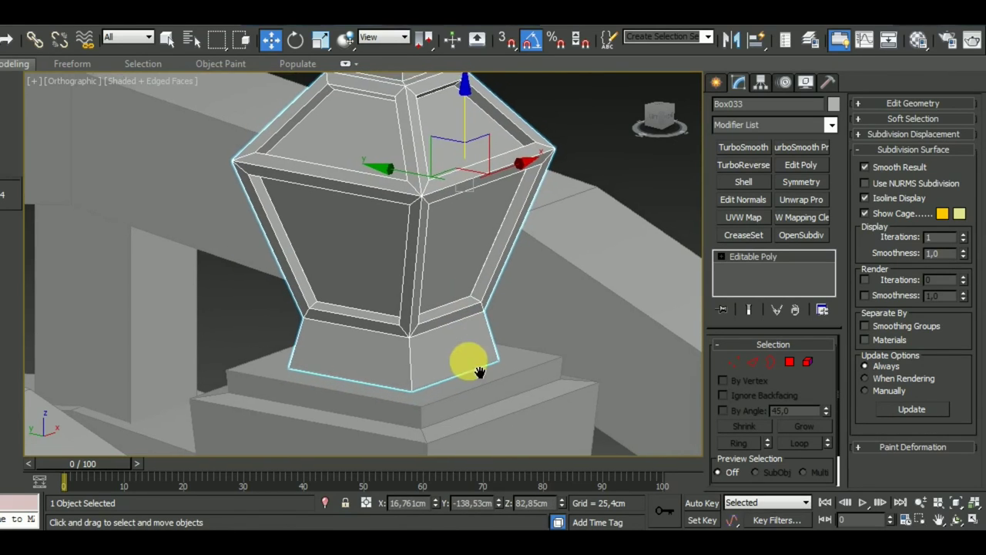
pyautogui.scroll(-3, 479, 372)
pyautogui.scroll(-3, 529, 264)
pyautogui.keyDown('alt'); pyautogui.moveTo(529, 264); pyautogui.dragTo(504, 342, button='middle'); pyautogui.keyUp('alt')
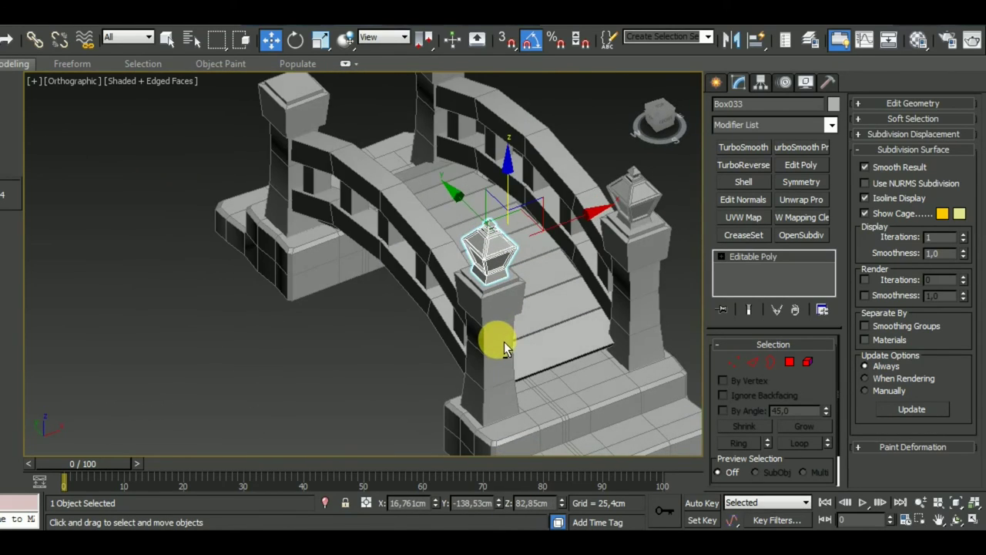
pyautogui.click(659, 226)
# - Delete the stray lantern copy and clone the original onto the right-hand corner pillar
pyautogui.press('Delete')
pyautogui.click(501, 247)
pyautogui.moveTo(558, 281); pyautogui.dragTo(366, 324, button='middle')
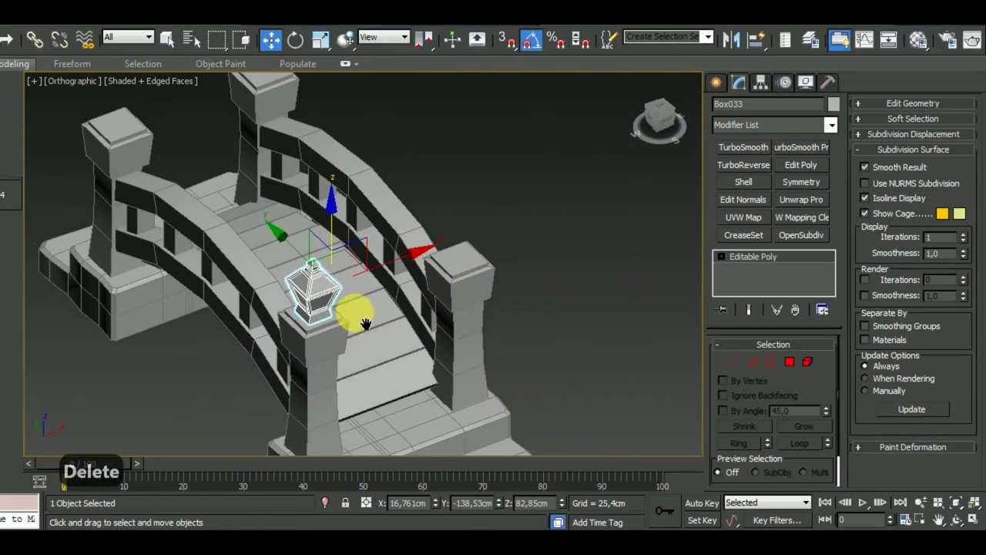
pyautogui.keyDown('shift'); pyautogui.moveTo(369, 284); pyautogui.dragTo(524, 248); pyautogui.keyUp('shift')
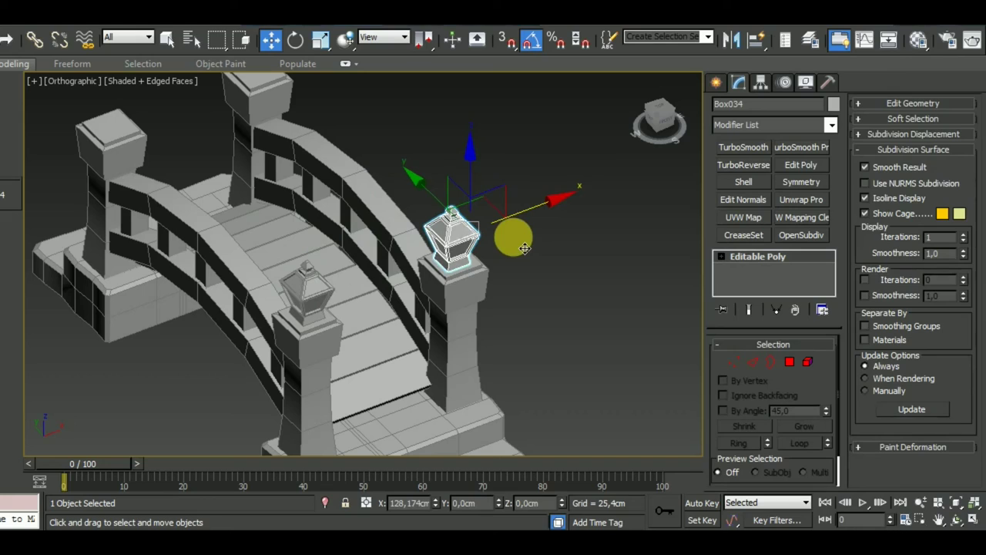
pyautogui.click(476, 340)
# - In Top view, center the new lantern on the right pillar's top
pyautogui.moveTo(440, 308)
pyautogui.keyDown('alt'); pyautogui.mouseDown(button='middle')
pyautogui.moveTo(503, 409)
pyautogui.moveTo(499, 445)
pyautogui.mouseUp(button='middle'); pyautogui.keyUp('alt')
pyautogui.press('t')
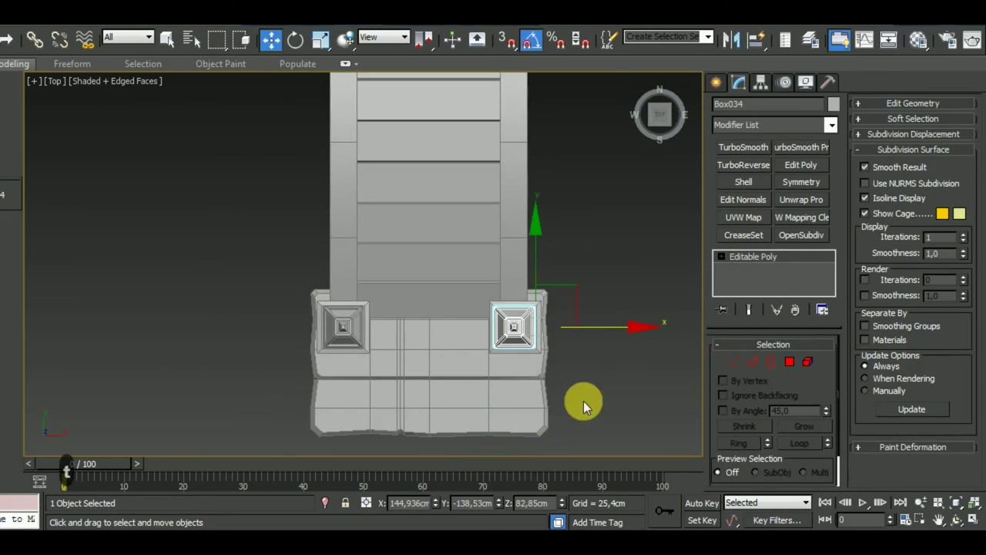
pyautogui.moveTo(583, 401); pyautogui.dragTo(566, 396, button='middle')
pyautogui.scroll(2, 519, 328)
pyautogui.scroll(2, 519, 328)
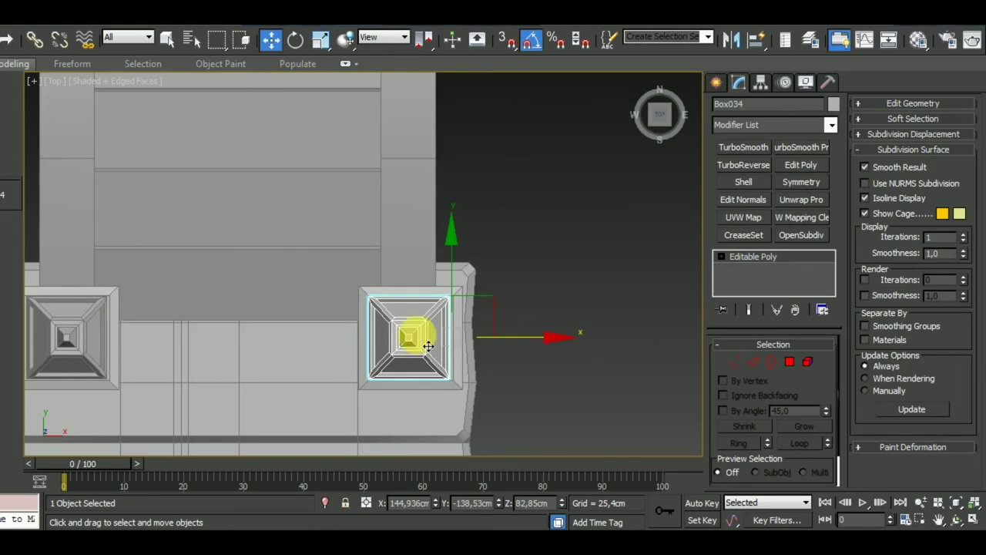
pyautogui.moveTo(411, 334); pyautogui.dragTo(573, 352, button='middle')
# - Select both lanterns and copy them to the pillars at the bridge's far end
pyautogui.keyDown('ctrl'); pyautogui.click(132, 286); pyautogui.keyUp('ctrl')
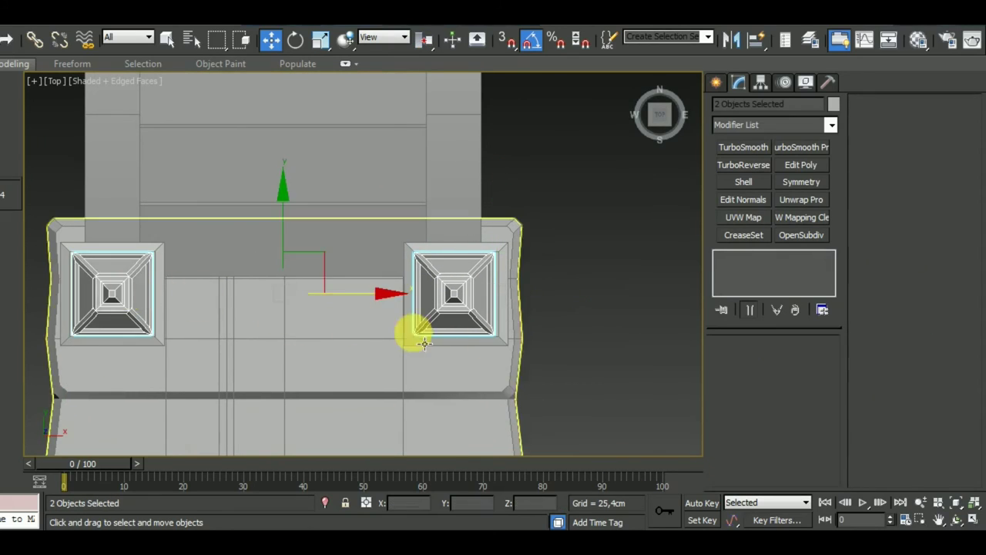
pyautogui.scroll(-5, 412, 330)
pyautogui.keyDown('shift'); pyautogui.moveTo(451, 292); pyautogui.dragTo(455, 158); pyautogui.keyUp('shift')
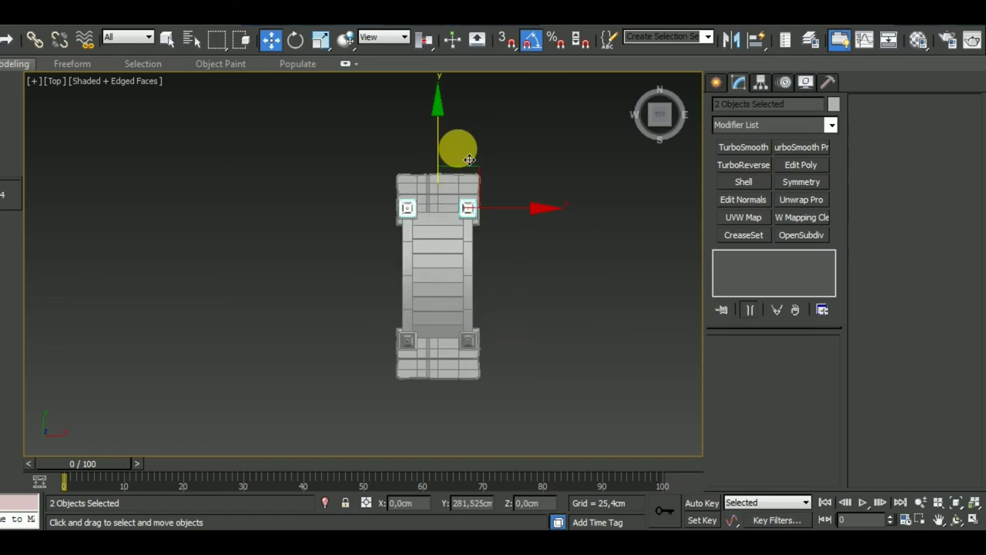
pyautogui.press('Return')
pyautogui.scroll(2, 392, 286)
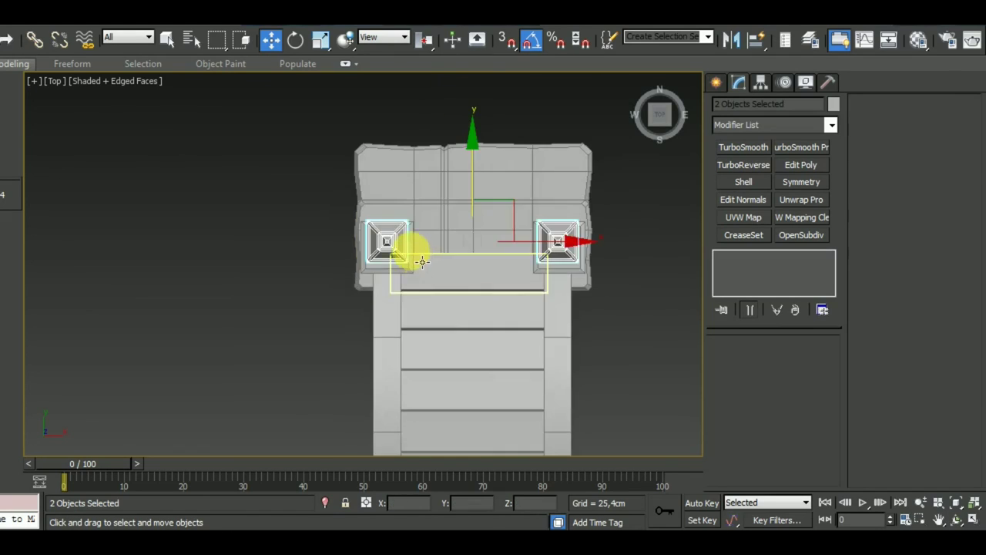
pyautogui.scroll(3, 407, 242)
pyautogui.scroll(2, 353, 246)
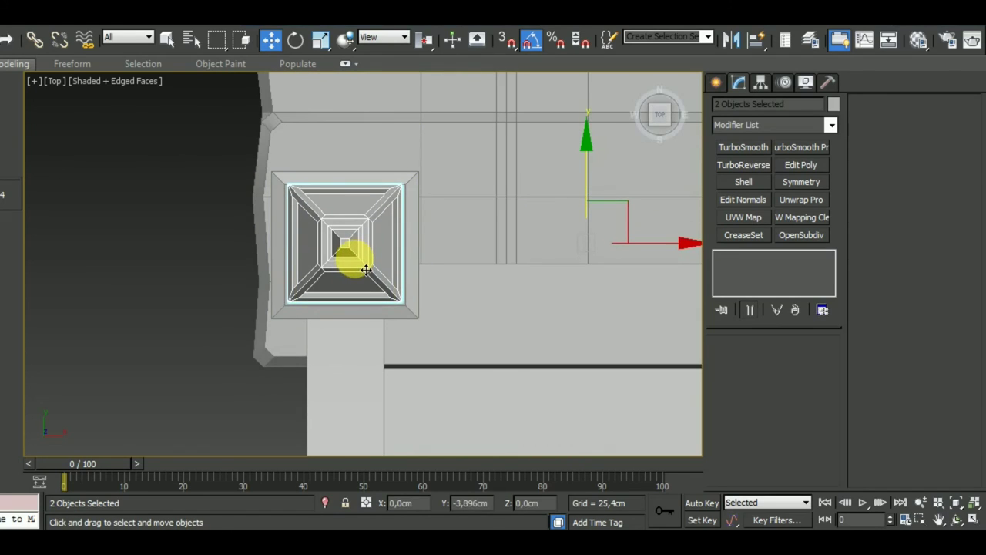
pyautogui.scroll(-4, 408, 247)
# - Return to an angled Perspective view and select the near-end stepped base
pyautogui.moveTo(418, 286)
pyautogui.keyDown('alt'); pyautogui.mouseDown(button='middle')
pyautogui.moveTo(668, 214)
pyautogui.moveTo(637, 213)
pyautogui.moveTo(620, 307)
pyautogui.mouseUp(button='middle'); pyautogui.keyUp('alt')
pyautogui.scroll(2, 511, 335)
pyautogui.scroll(-5, 392, 254)
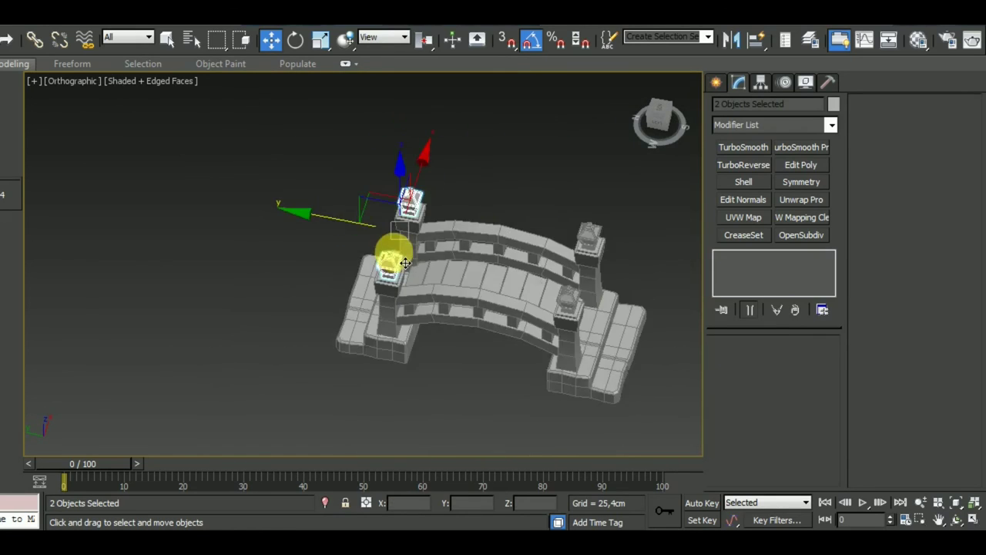
pyautogui.scroll(-2, 517, 416)
pyautogui.scroll(-1, 457, 397)
pyautogui.press('p')
pyautogui.scroll(5, 443, 343)
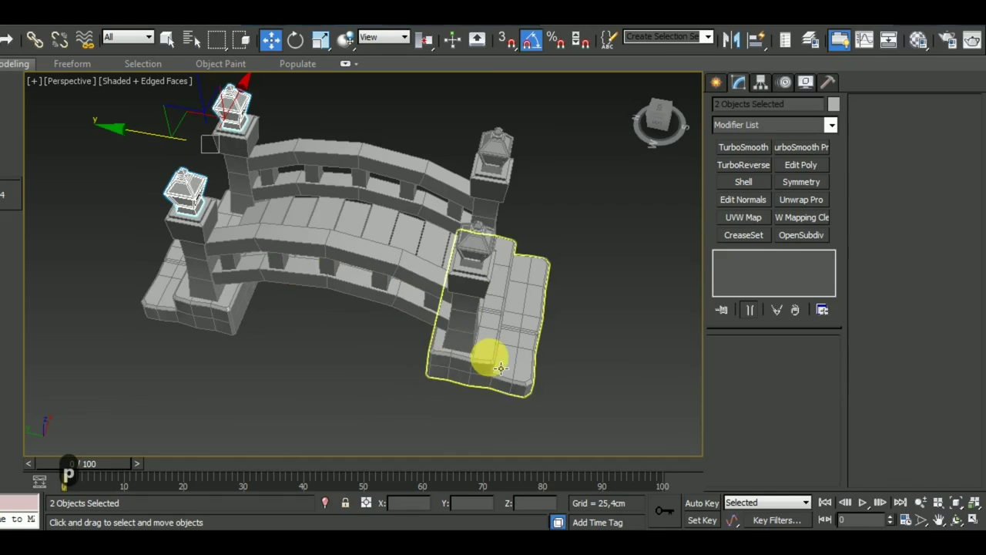
pyautogui.click(489, 357)
pyautogui.scroll(-1, 547, 362)
# - In Left view, box-select the arched deck and railings (23 objects) and lower them slightly
pyautogui.click(562, 378)
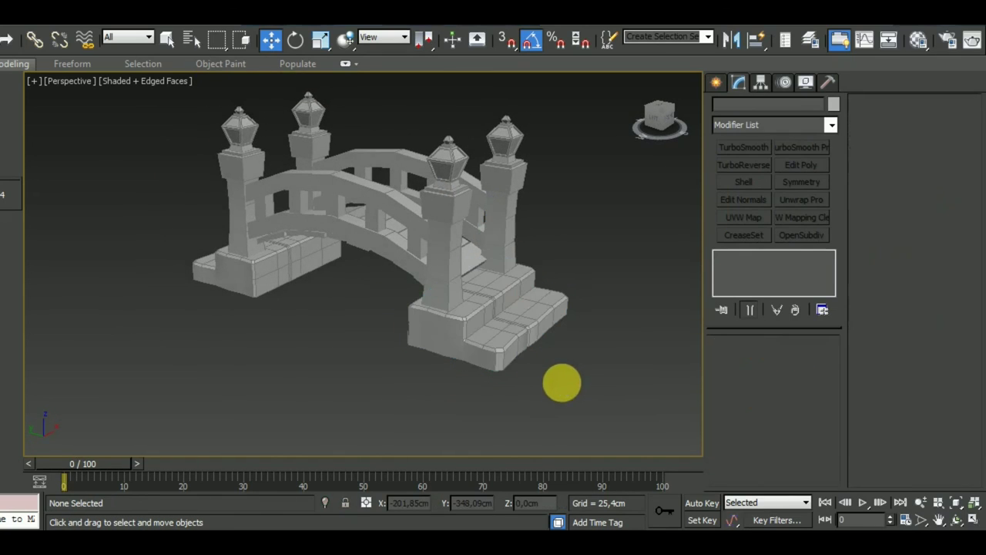
pyautogui.scroll(4, 489, 347)
pyautogui.click(458, 229)
pyautogui.moveTo(460, 231)
pyautogui.keyDown('alt'); pyautogui.mouseDown(button='middle')
pyautogui.moveTo(485, 253)
pyautogui.moveTo(546, 260)
pyautogui.moveTo(419, 308)
pyautogui.moveTo(315, 177)
pyautogui.mouseUp(button='middle'); pyautogui.keyUp('alt')
pyautogui.scroll(-3, 532, 267)
pyautogui.scroll(-3, 539, 267)
pyautogui.scroll(-2, 539, 265)
pyautogui.press('l')
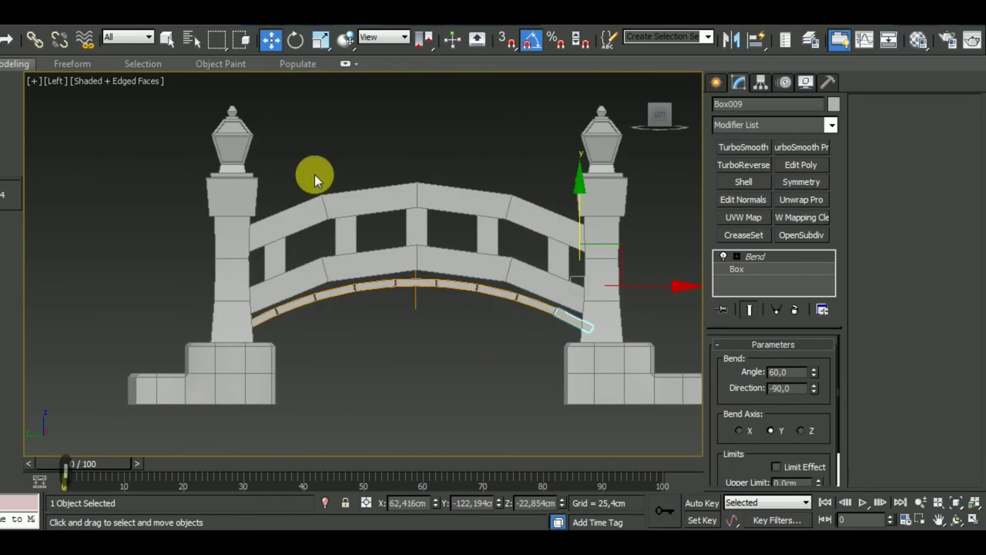
pyautogui.moveTo(371, 294); pyautogui.dragTo(568, 328)
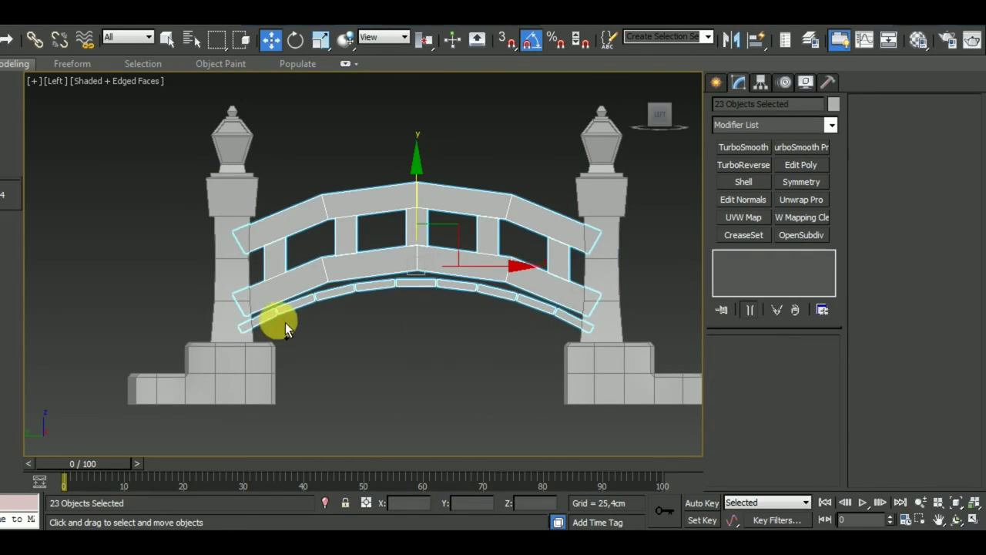
pyautogui.moveTo(427, 214); pyautogui.dragTo(426, 224)
# - Deselect, return to Perspective, and show the bridge shaded without edged faces (F4)
pyautogui.scroll(-3, 427, 224)
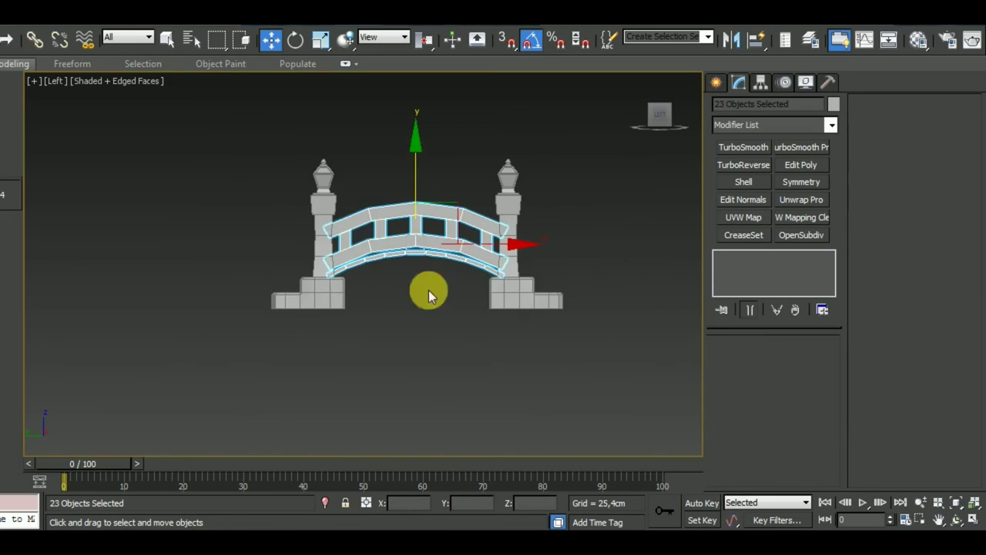
pyautogui.scroll(3, 426, 266)
pyautogui.scroll(-3, 426, 265)
pyautogui.keyDown('alt'); pyautogui.moveTo(489, 346); pyautogui.dragTo(407, 396, button='middle'); pyautogui.keyUp('alt')
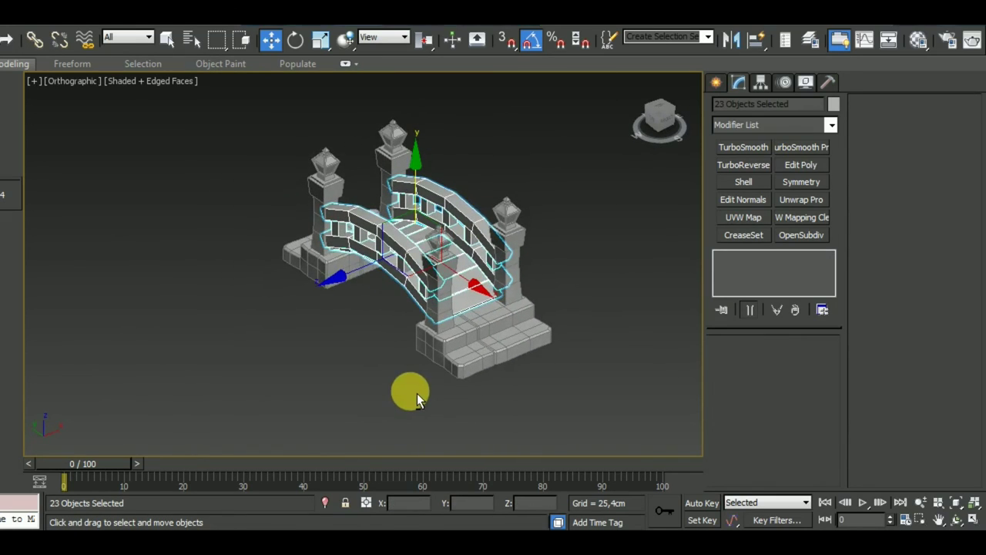
pyautogui.click(551, 408)
pyautogui.moveTo(550, 409)
pyautogui.mouseDown(button='middle')
pyautogui.moveTo(517, 418)
pyautogui.moveTo(568, 429)
pyautogui.moveTo(562, 420)
pyautogui.mouseUp(button='middle')
pyautogui.press('p')
pyautogui.press('F4')
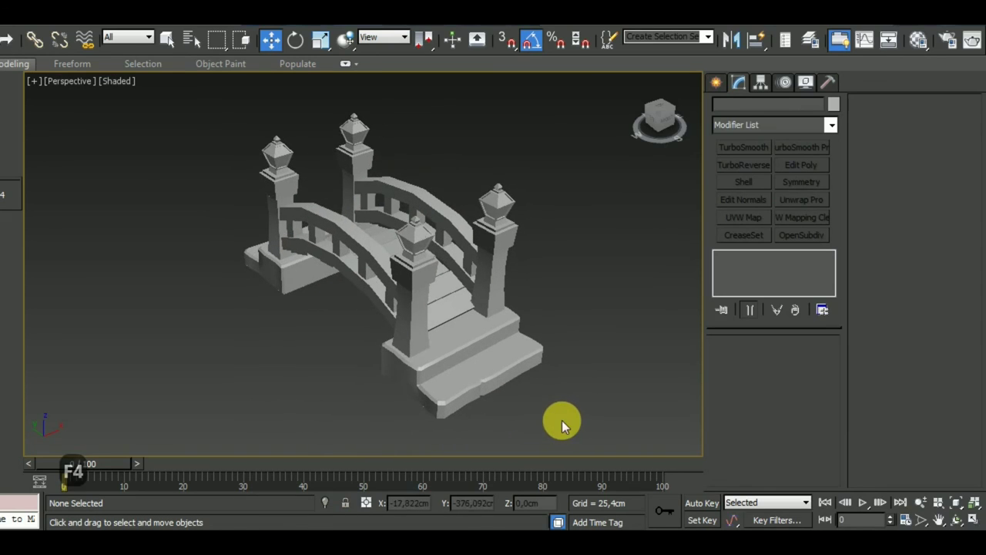